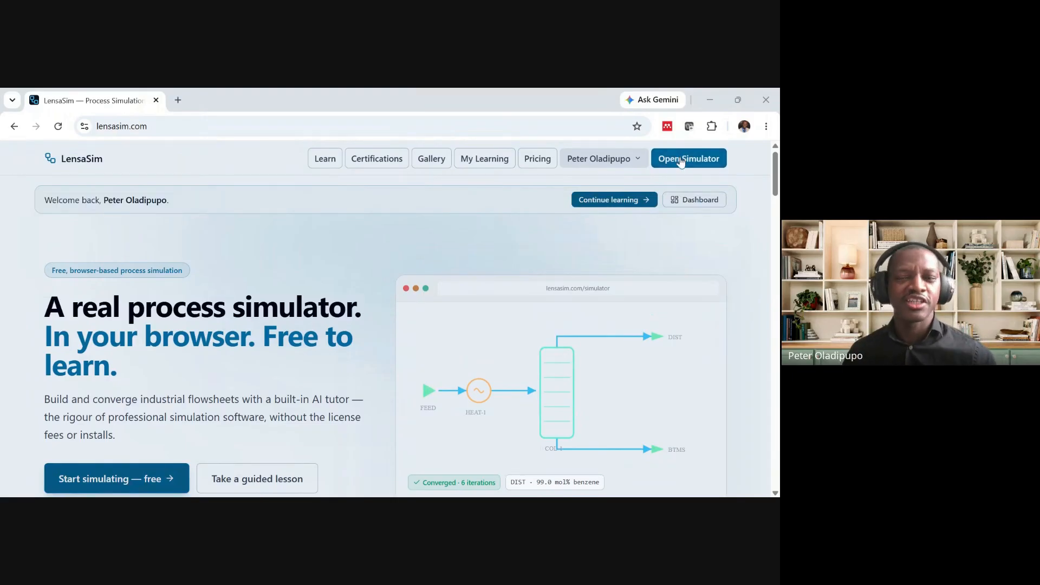
Open the LensaSim simulator and toggle its guide on and back off
click(680, 160)
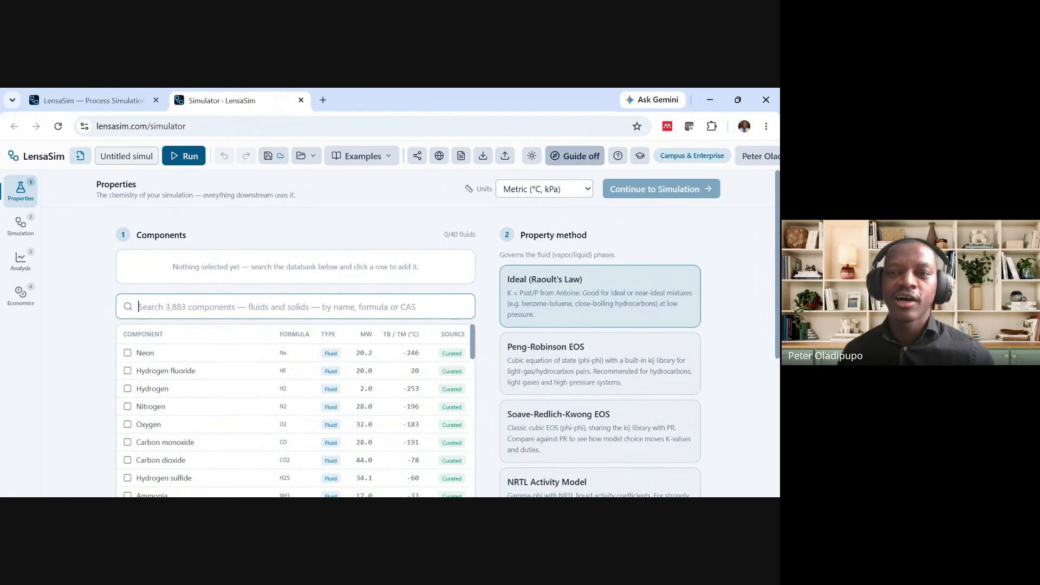
click(578, 158)
click(577, 158)
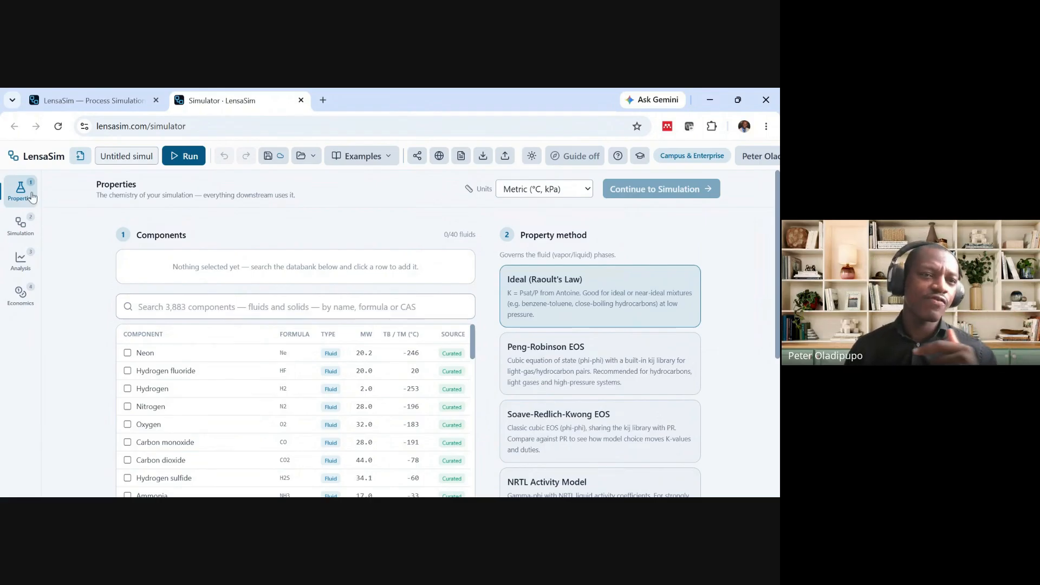
Look through the Simulation, Analysis and Economics workspaces and return to Properties
click(22, 236)
click(20, 265)
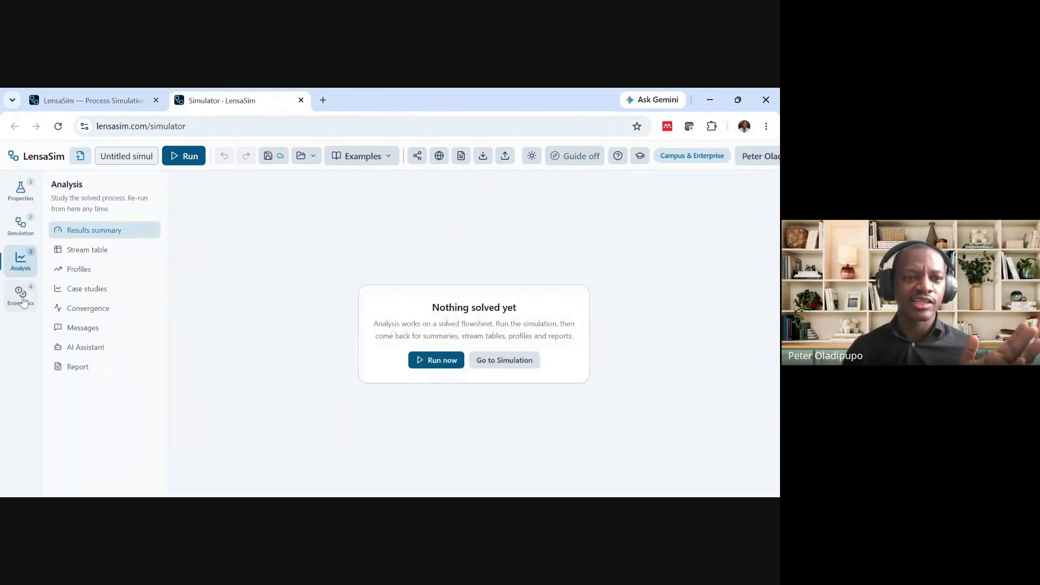
click(23, 300)
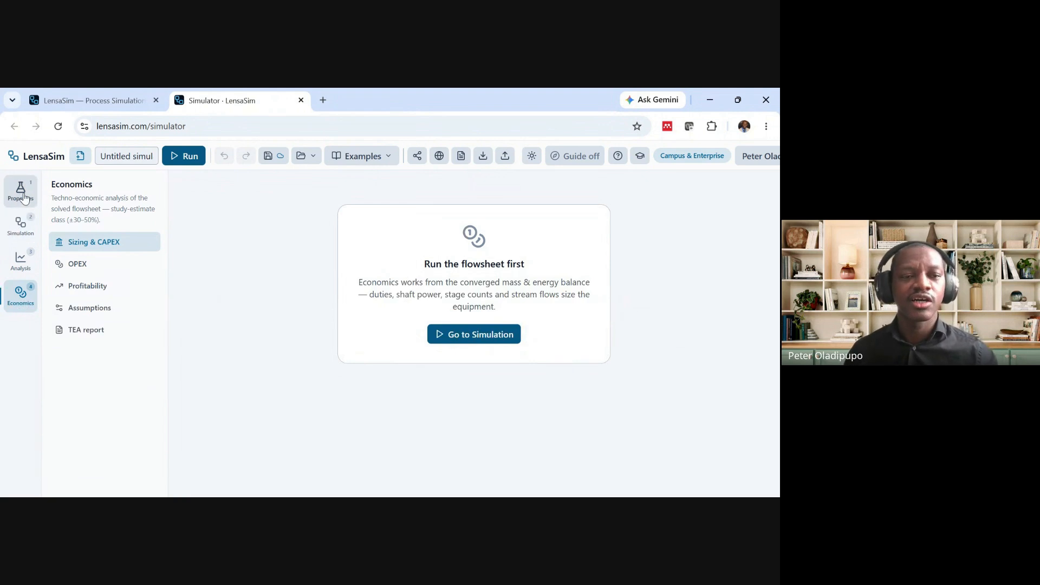
click(24, 198)
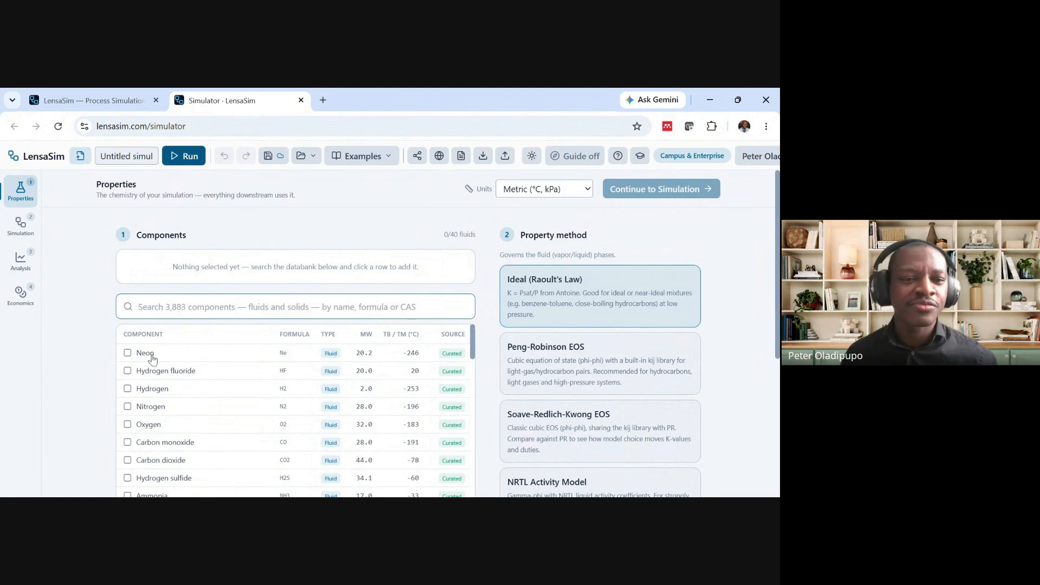
Add methane, ethane, propane, isobutane, n-butane and n-pentane from the databank to the component list
scroll(144, 353, down, 3)
scroll(144, 372, up, 3)
scroll(94, 367, down, 1)
scroll(127, 372, down, 3)
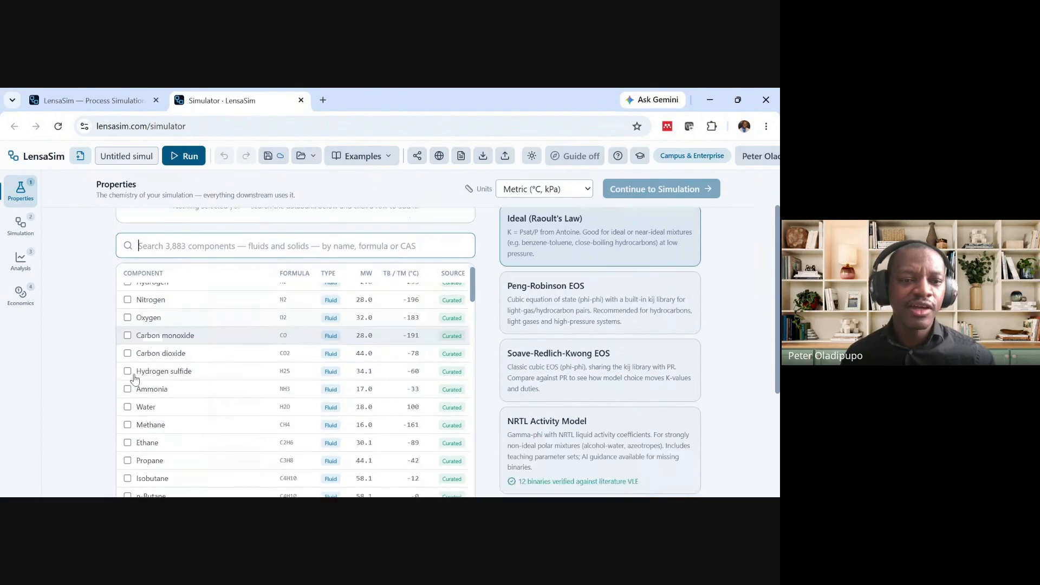
click(134, 351)
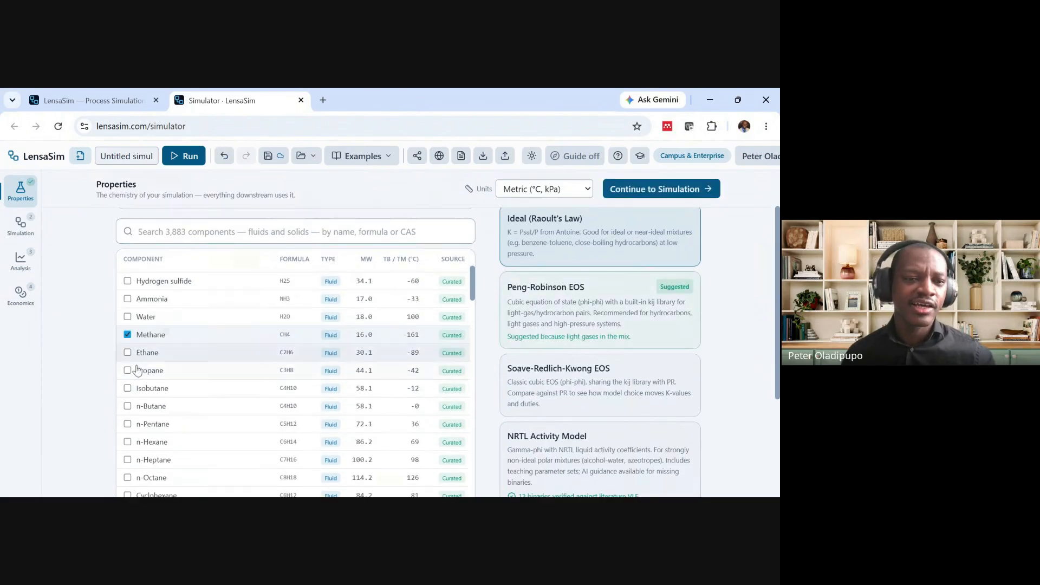
click(136, 367)
click(144, 394)
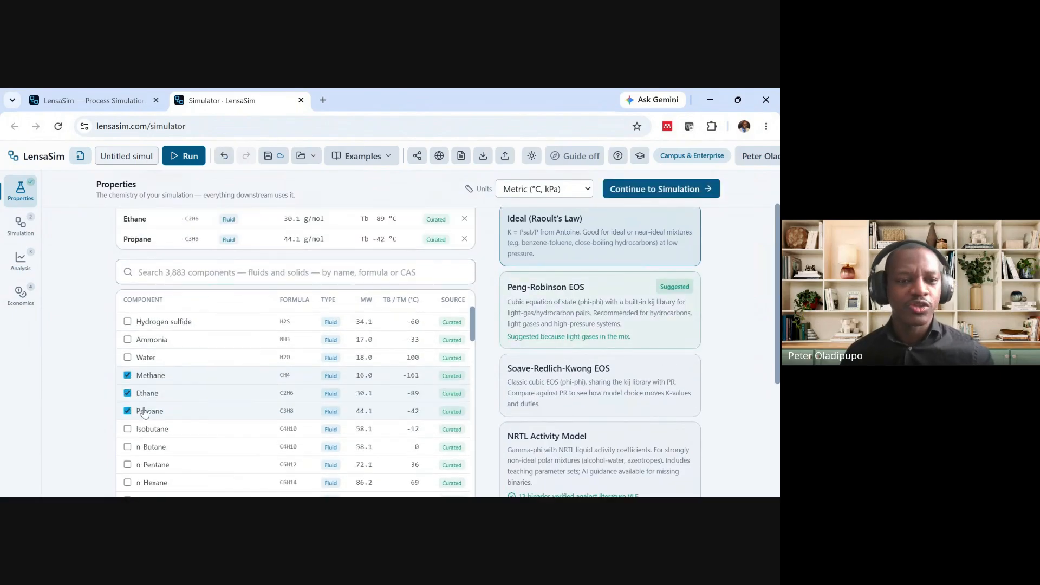
click(144, 429)
scroll(144, 427, down, 3)
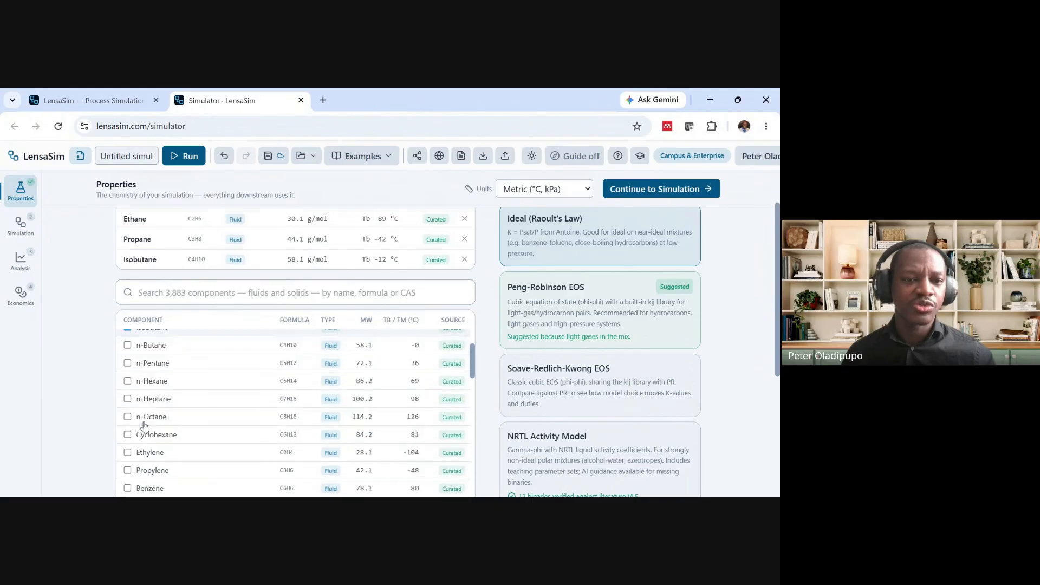
click(155, 347)
click(154, 386)
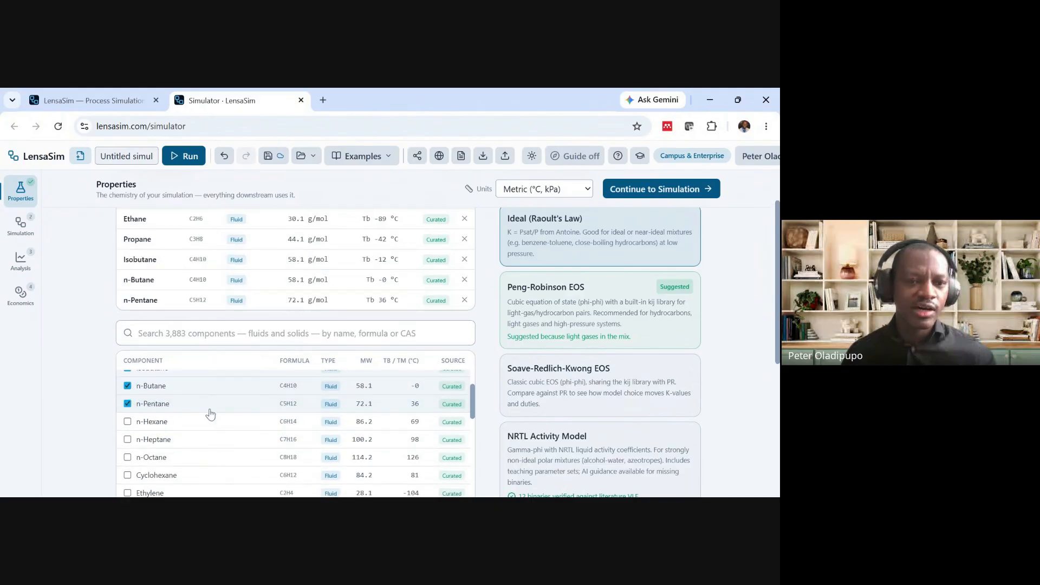
click(154, 422)
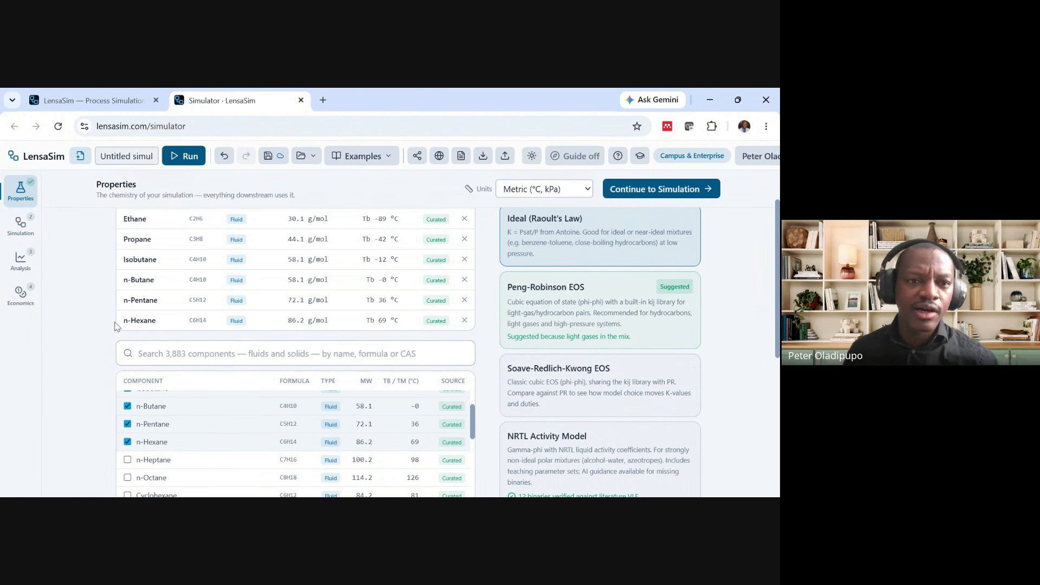
scroll(114, 342, down, 1)
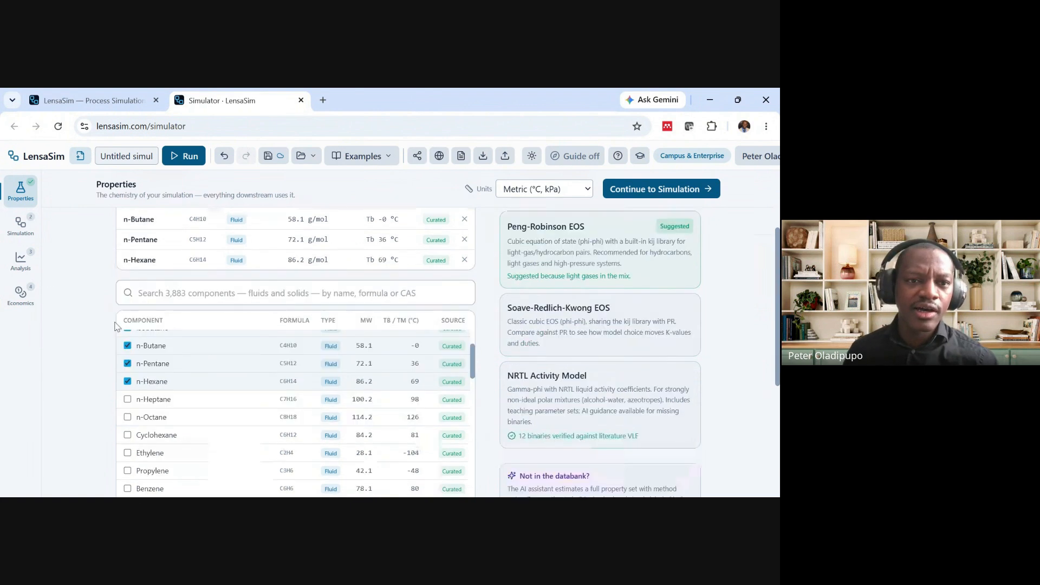
click(127, 382)
Search the component databank for isopentane and add it to the component list
scroll(102, 314, up, 2)
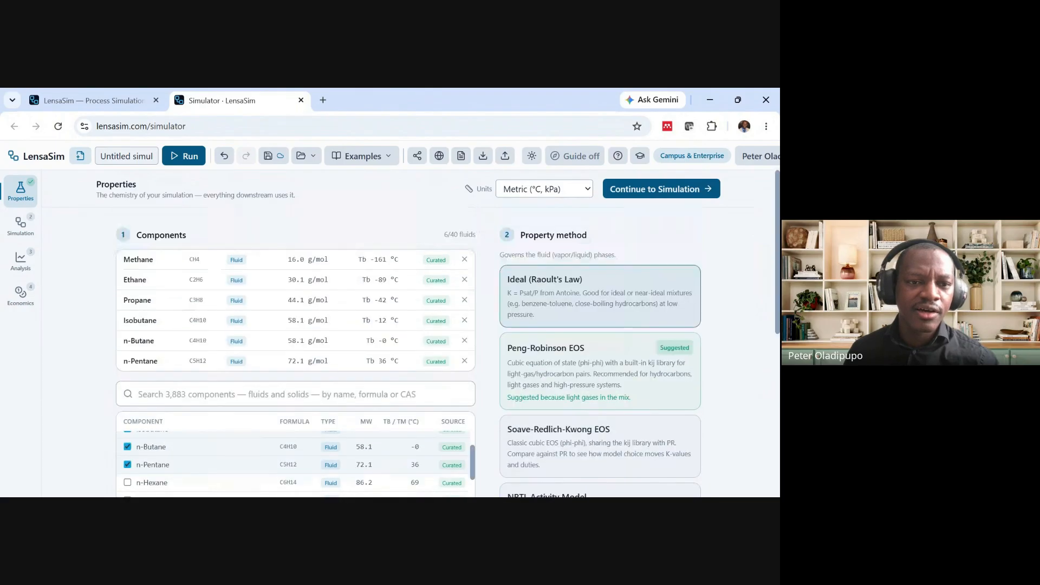
click(179, 394)
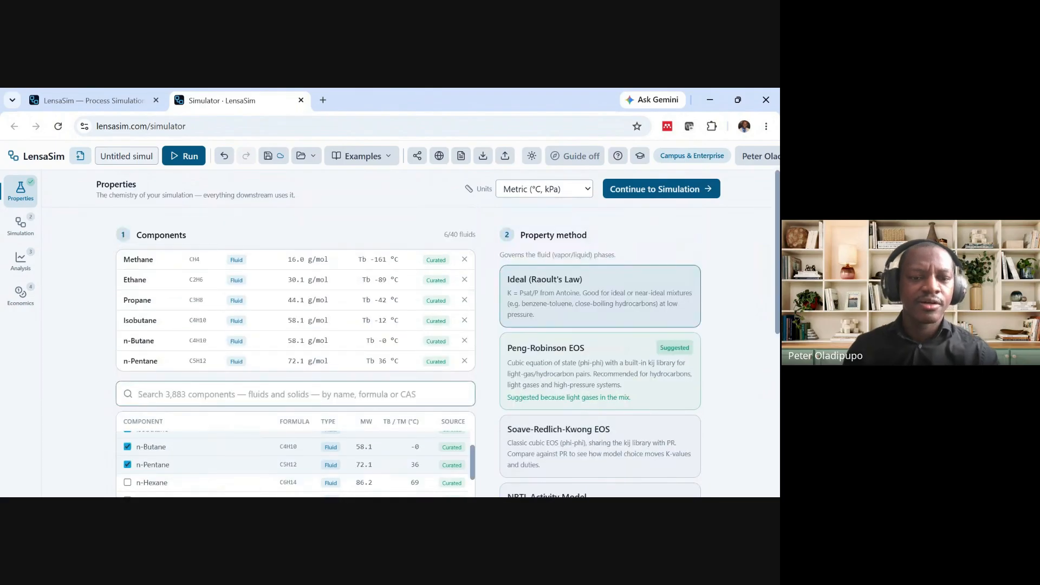
text(iso)
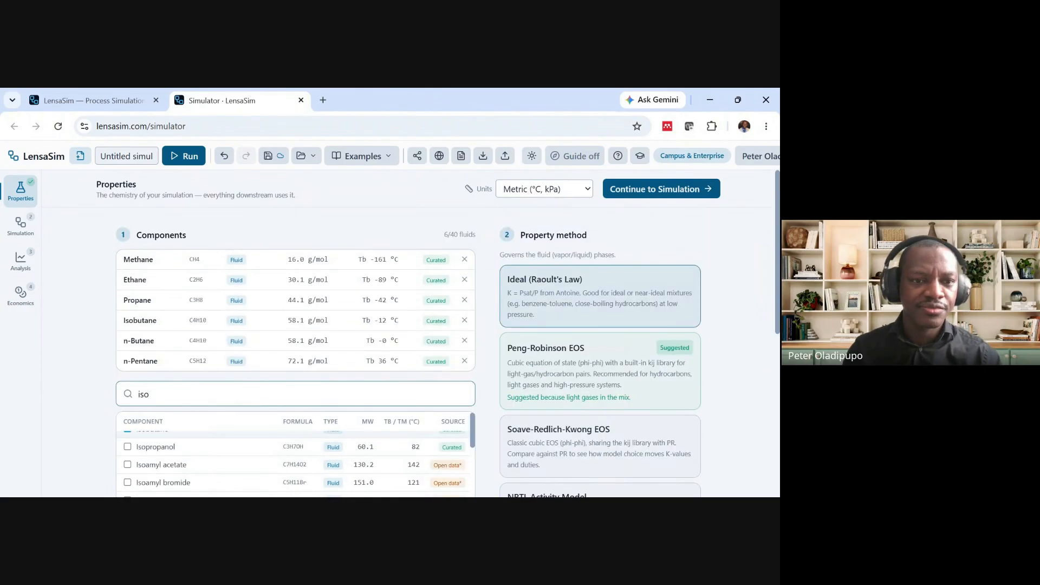
text(penta)
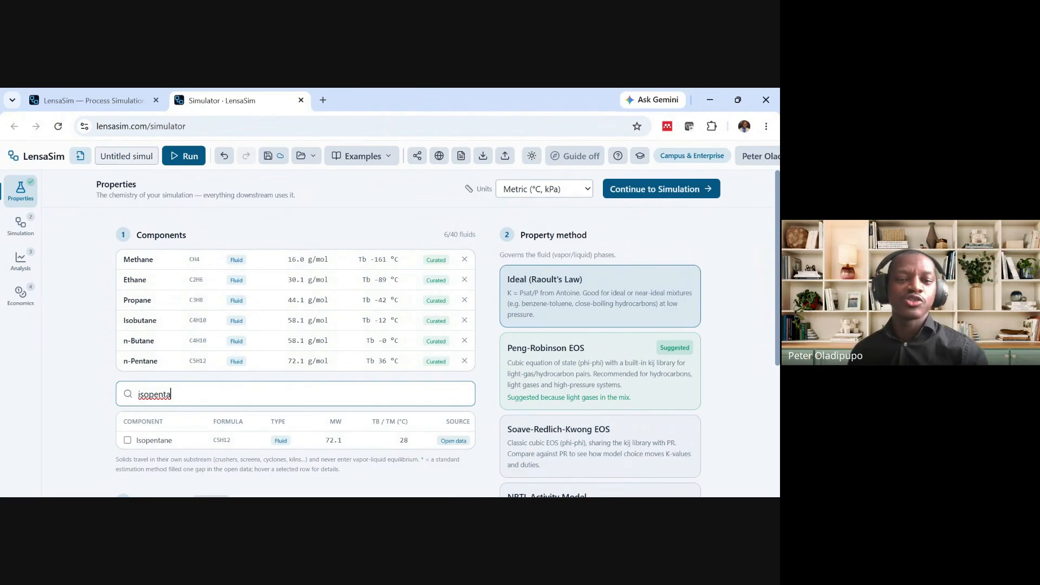
text(ne)
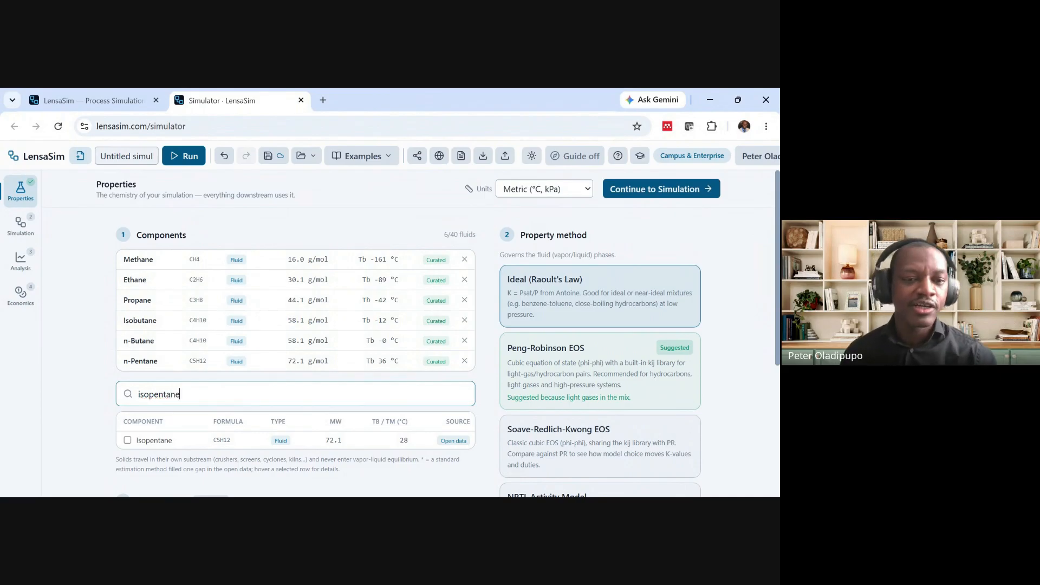
click(127, 440)
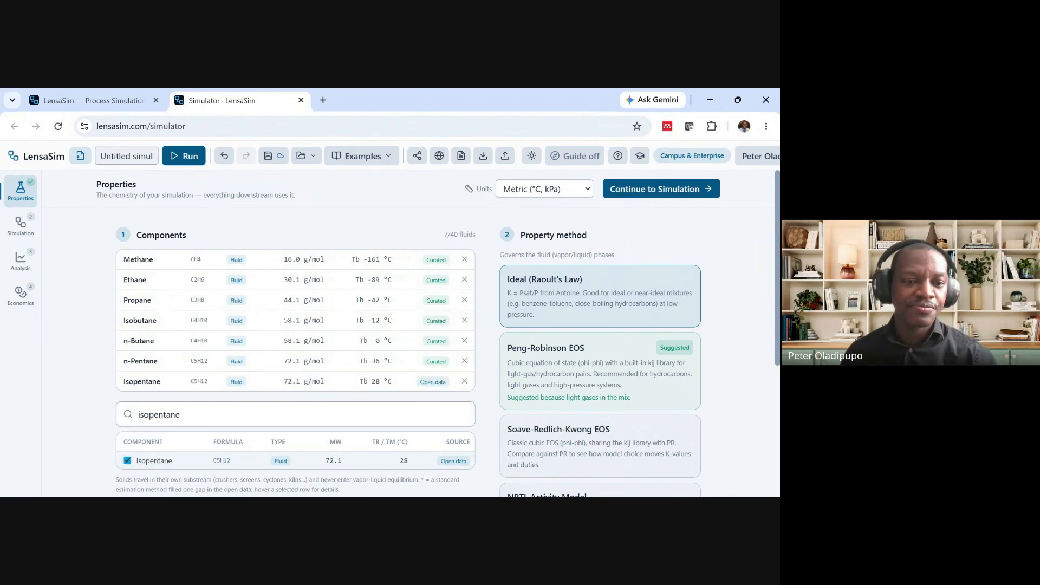
drag(181, 415, 138, 415)
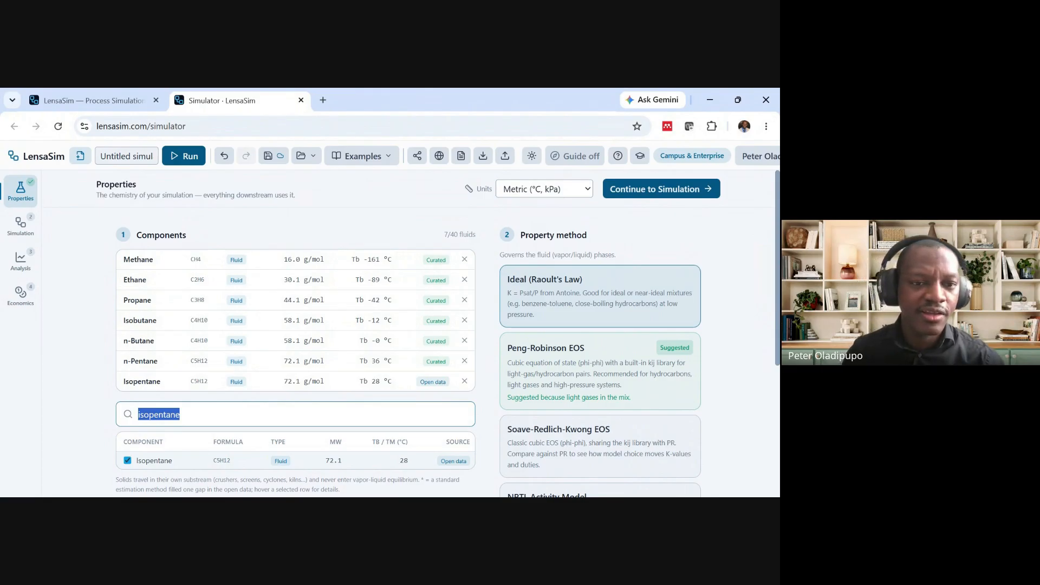
text(heptane)
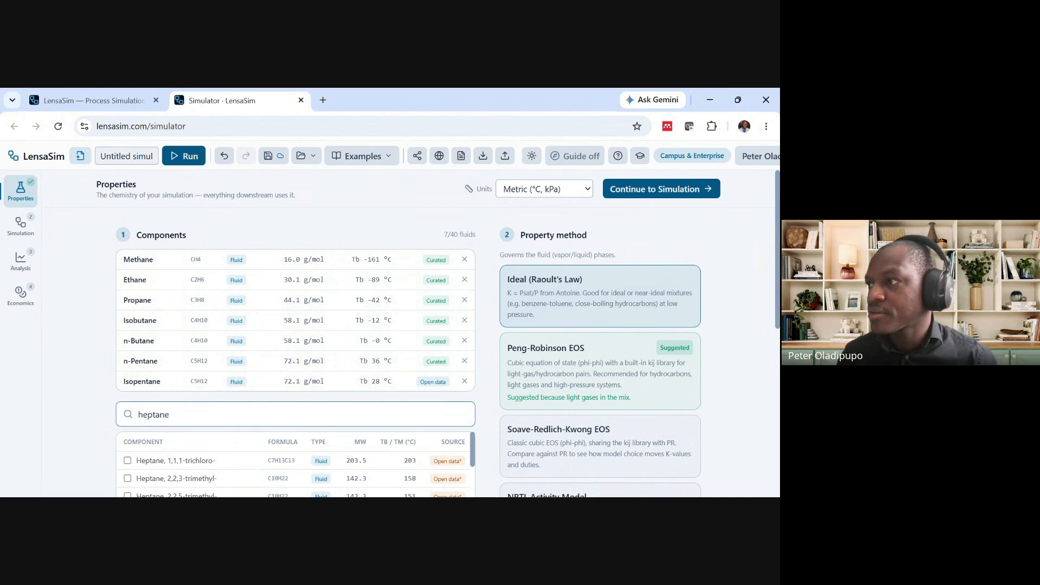
key(BackSpace)
key(BackSpace)
key(BackSpace)
key(BackSpace)
key(BackSpace)
key(BackSpace)
key(BackSpace)
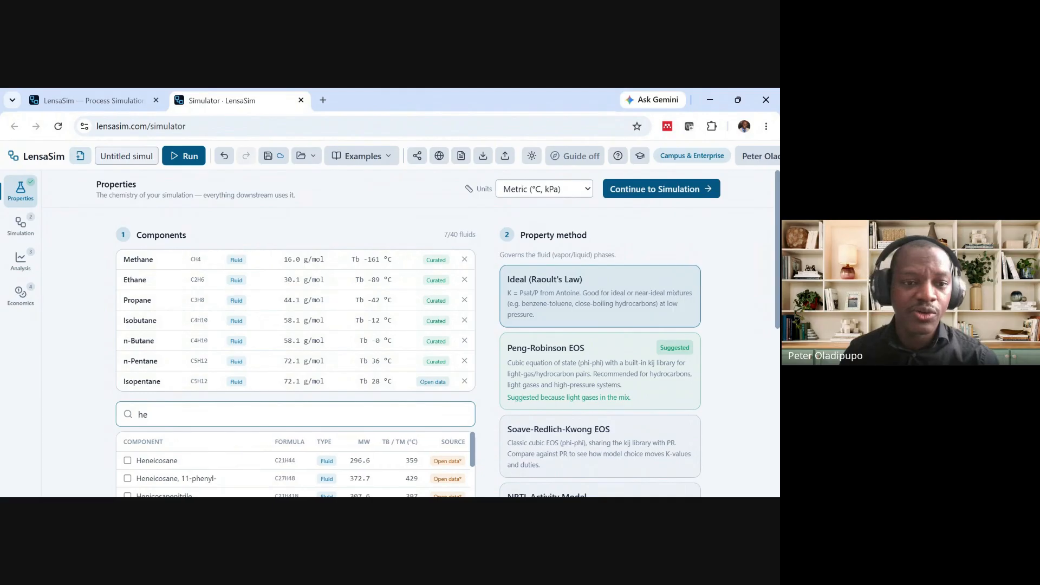
Search the component databank for n-hexane and add it to the component list
text(hexane)
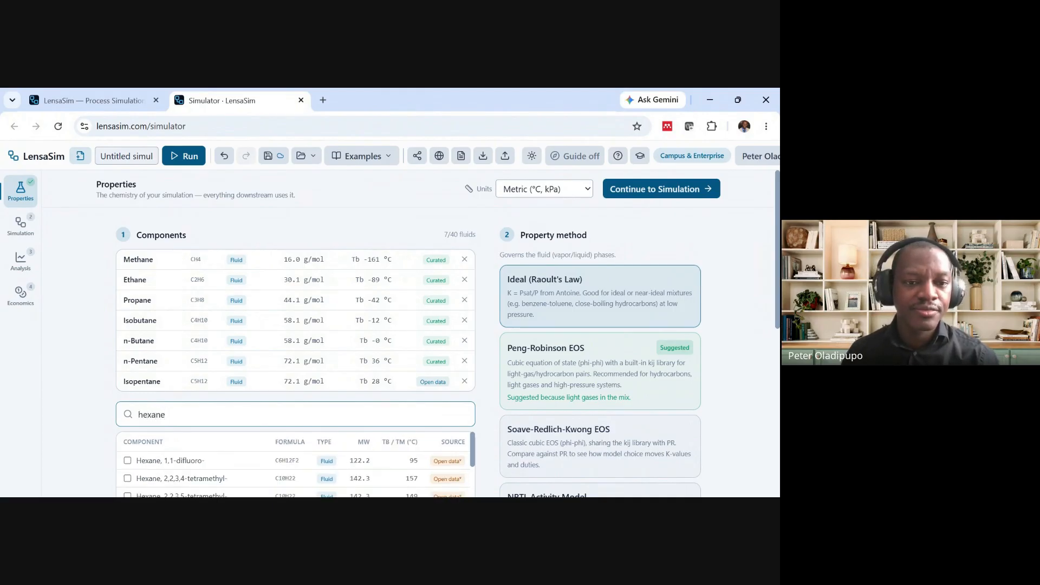
text(n-)
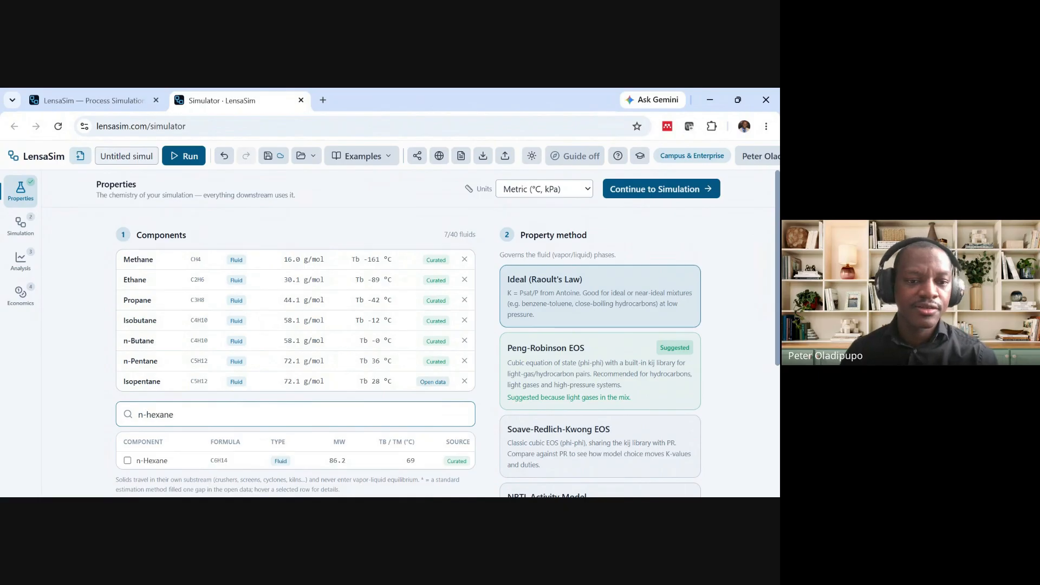
click(127, 460)
Search the component databank for n-heptane and add it to the component list
drag(175, 434, 156, 434)
text(pa)
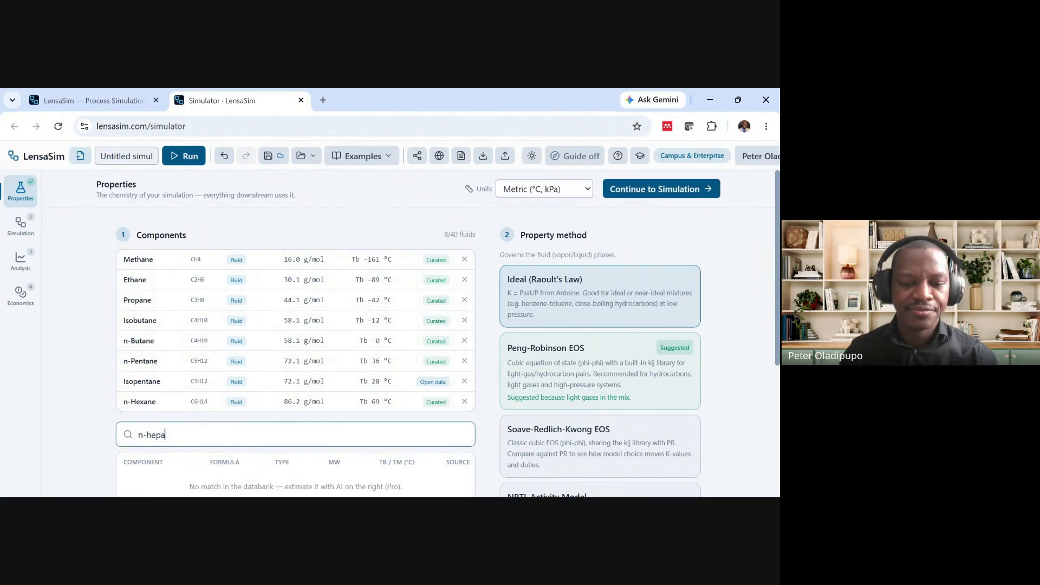
key(BackSpace)
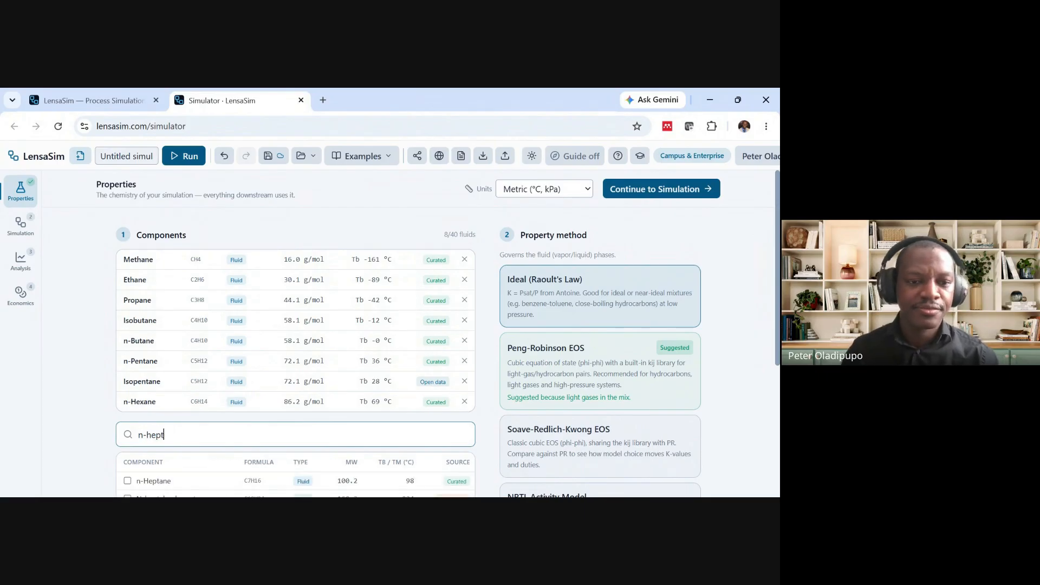
text(t)
scroll(122, 439, down, 1)
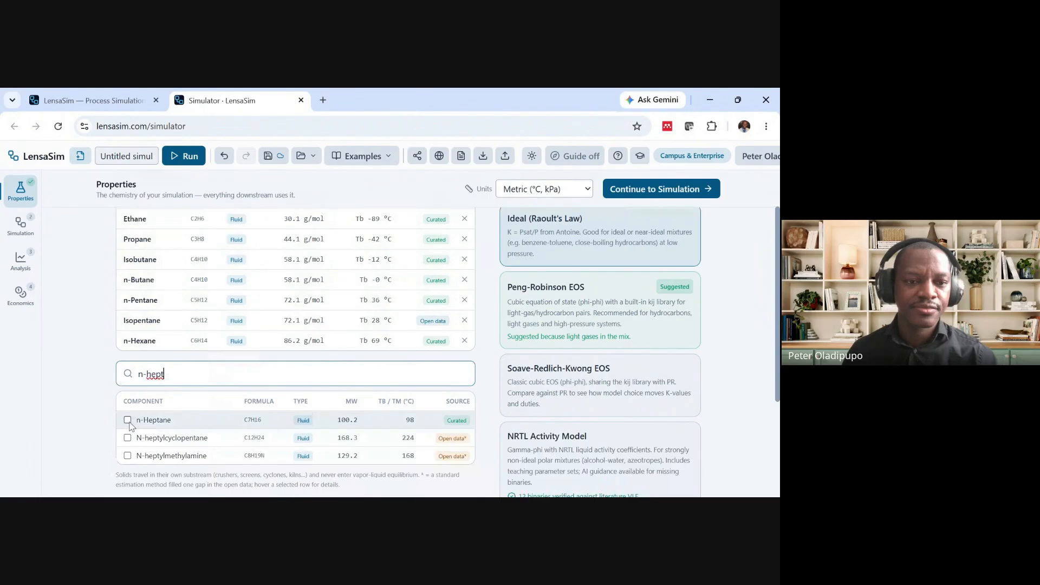
click(128, 421)
Find n-octane and nonane in the component databank and add both to the component list
drag(165, 394, 146, 395)
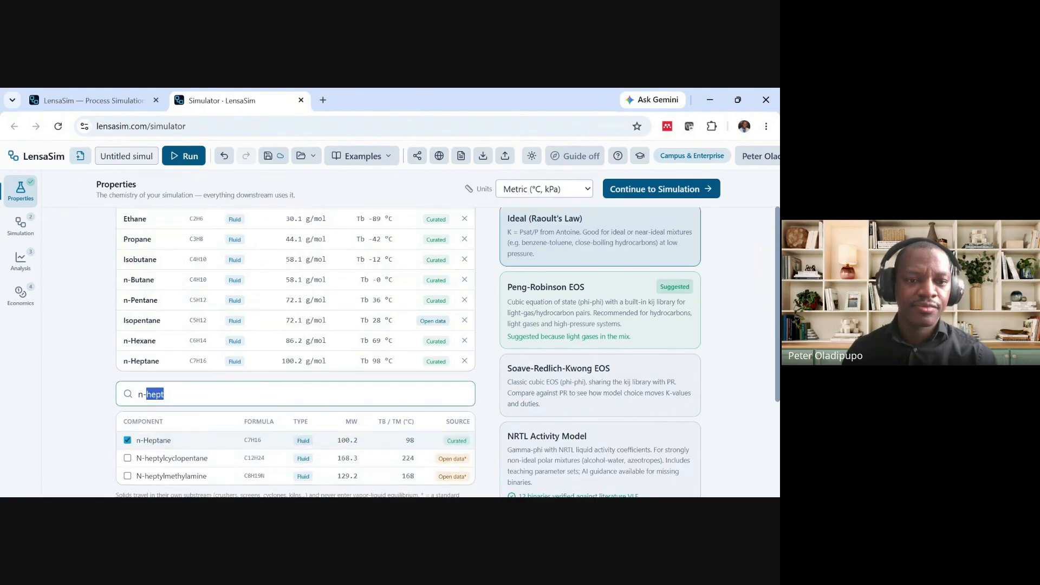
text(octane)
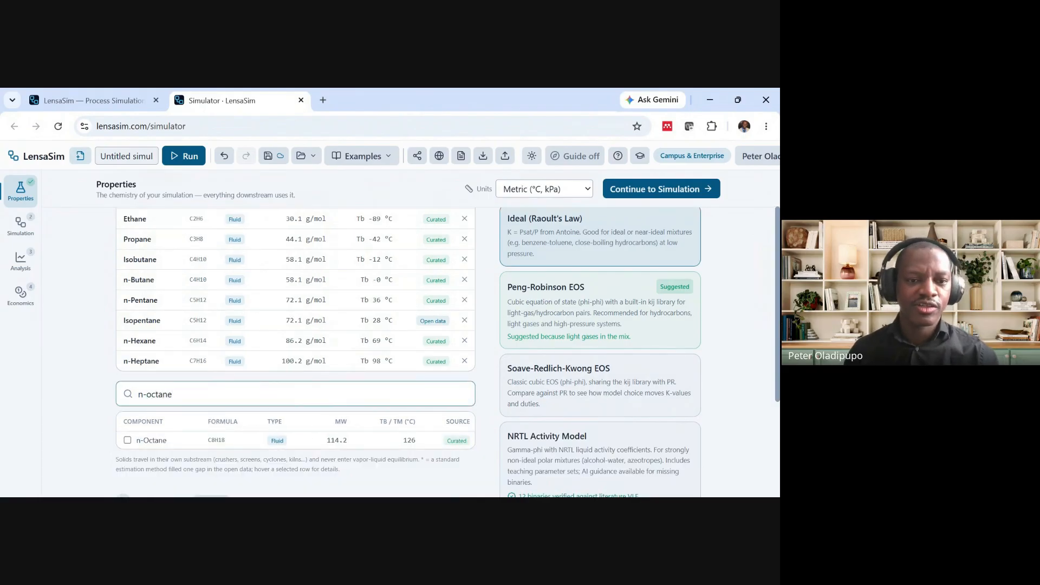
click(127, 439)
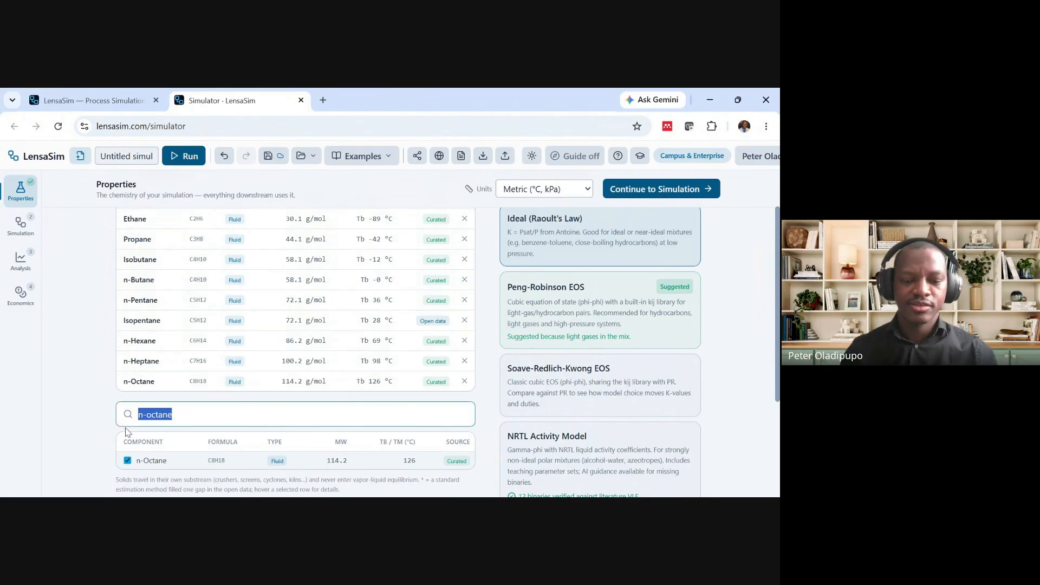
text(nonane)
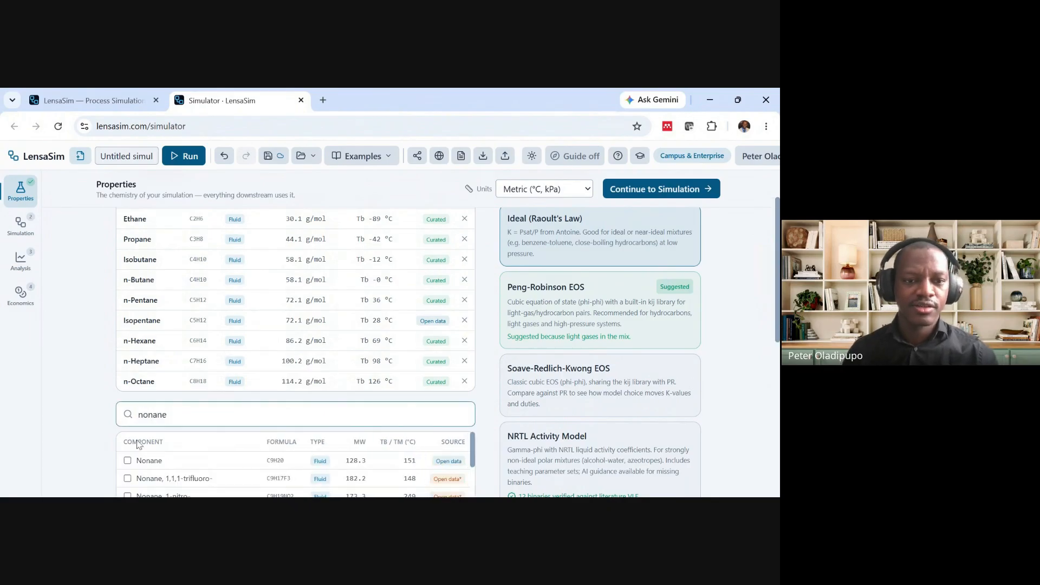
click(127, 460)
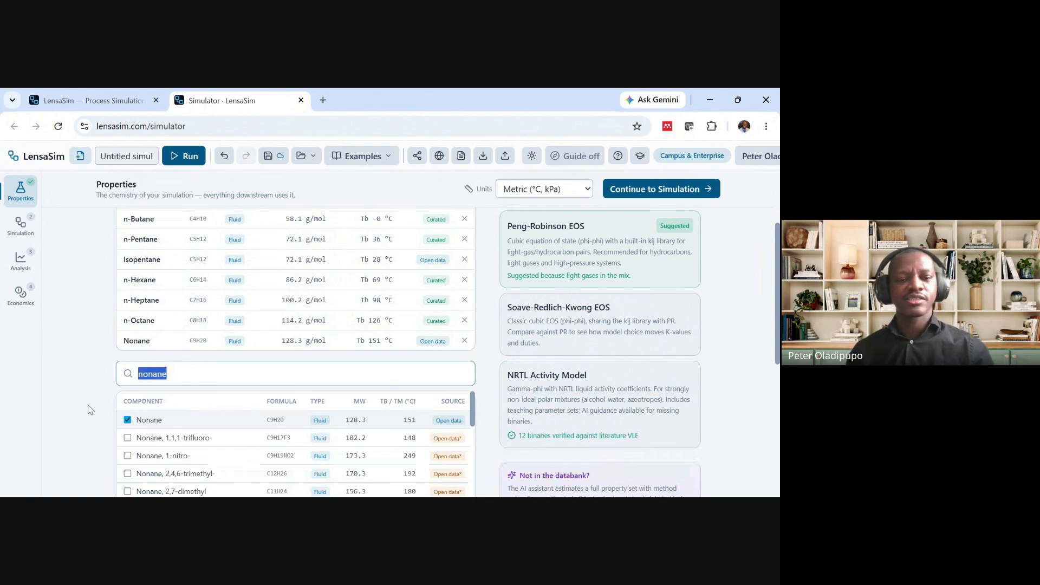
Find nitrogen and carbon dioxide in the component databank and add both to the component list
text(nitrogen)
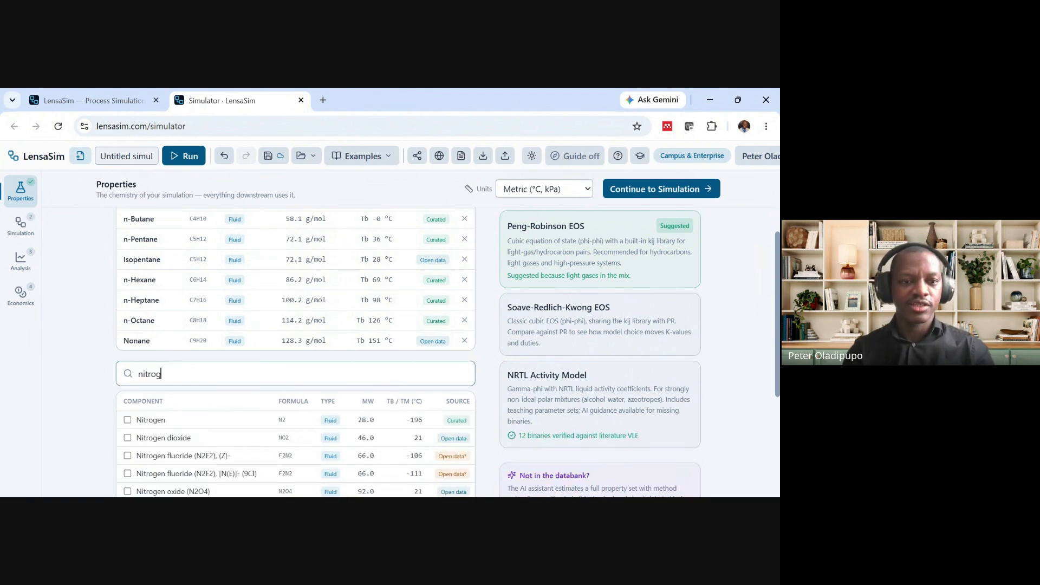
click(127, 420)
text(c)
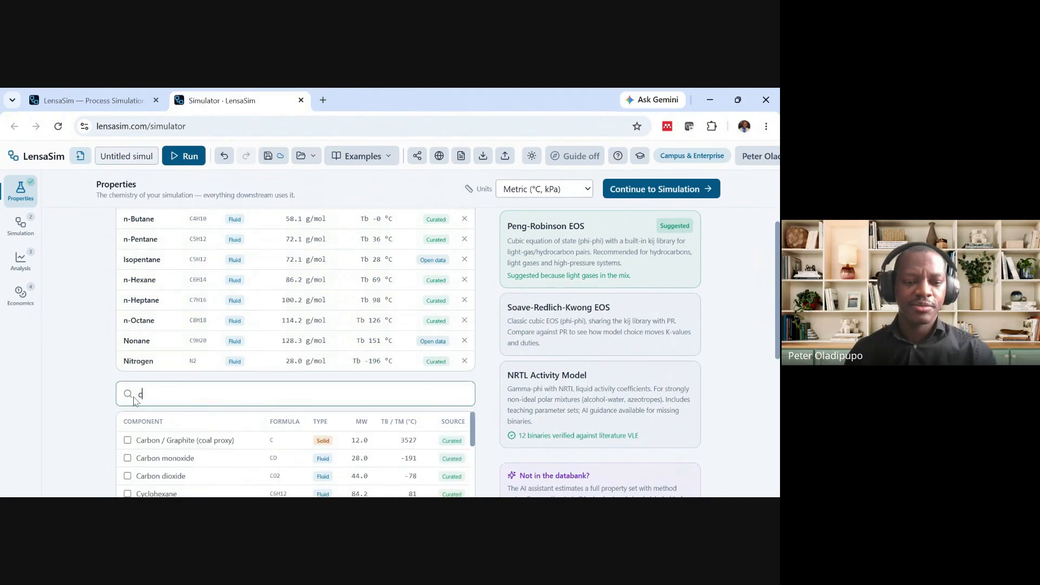
text(arbon dioxide)
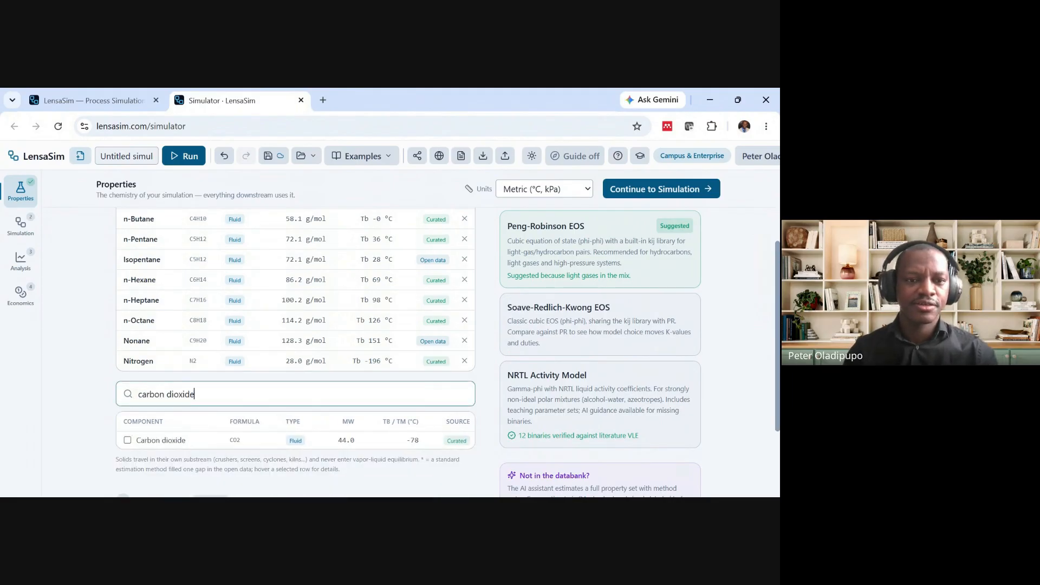
click(127, 440)
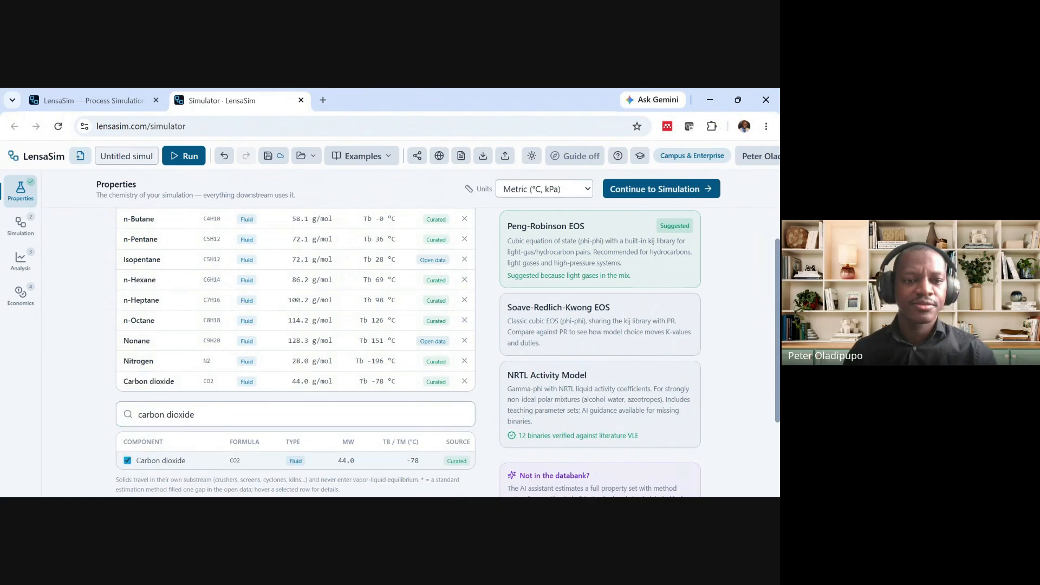
Search the component databank for hydrogen sulfide and add it to the component list
text(h)
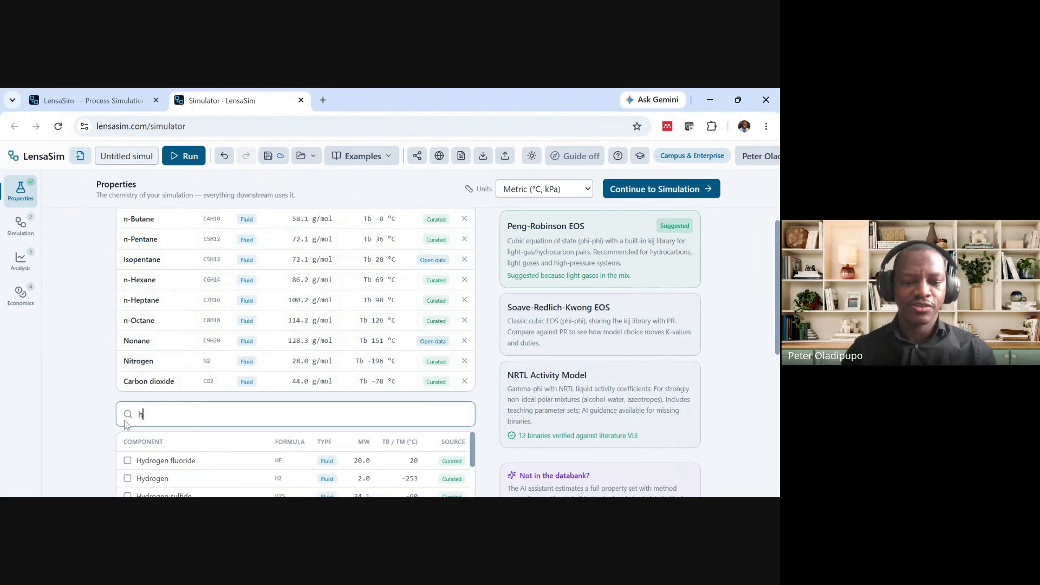
text(ydrogen sulfide)
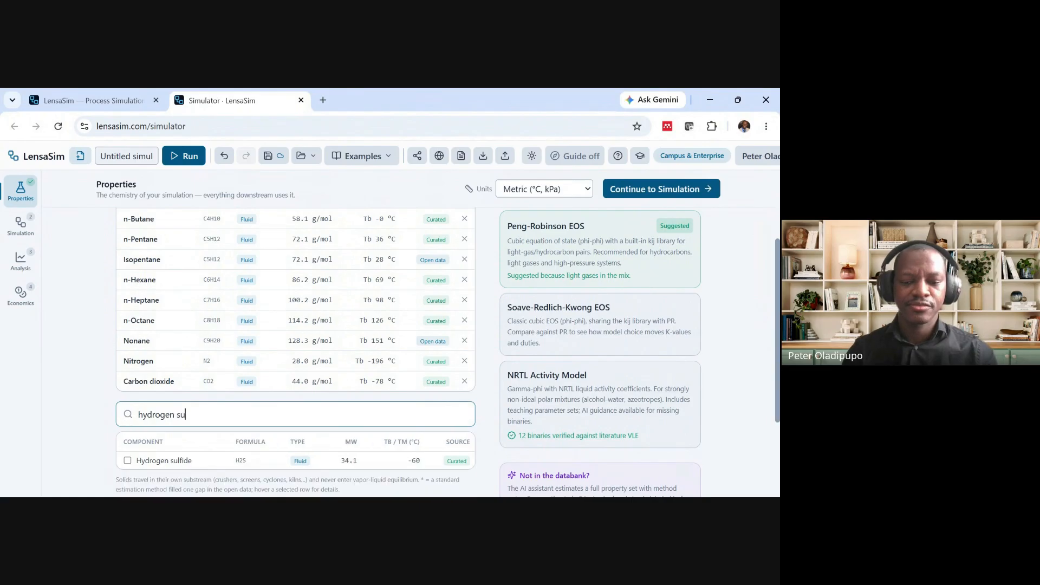
click(127, 460)
Review the full component list alongside the available property methods and the suggested one
scroll(89, 397, down, 1)
scroll(90, 390, up, 2)
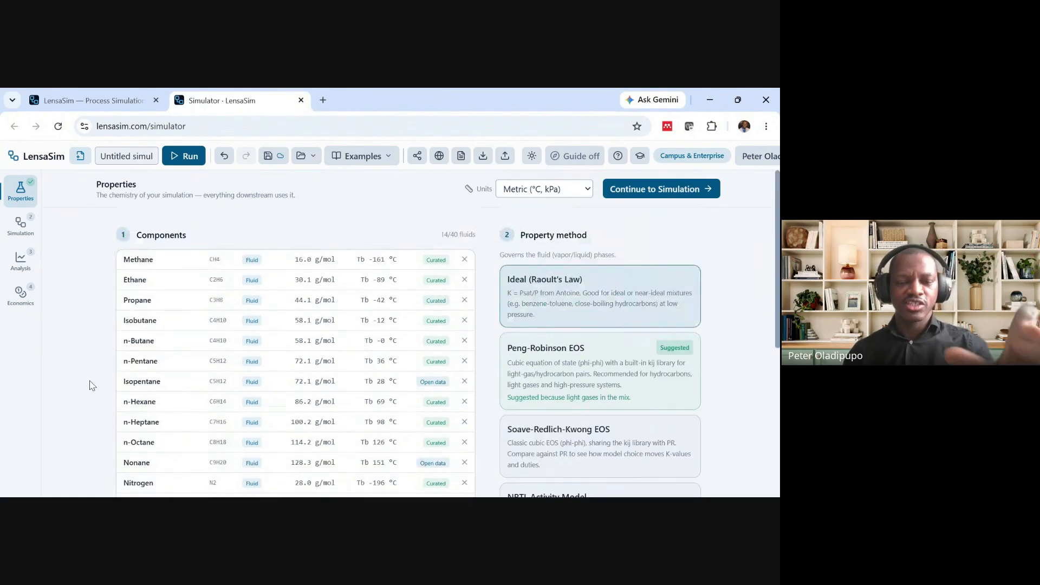
scroll(96, 388, down, 1)
scroll(96, 388, down, 1)
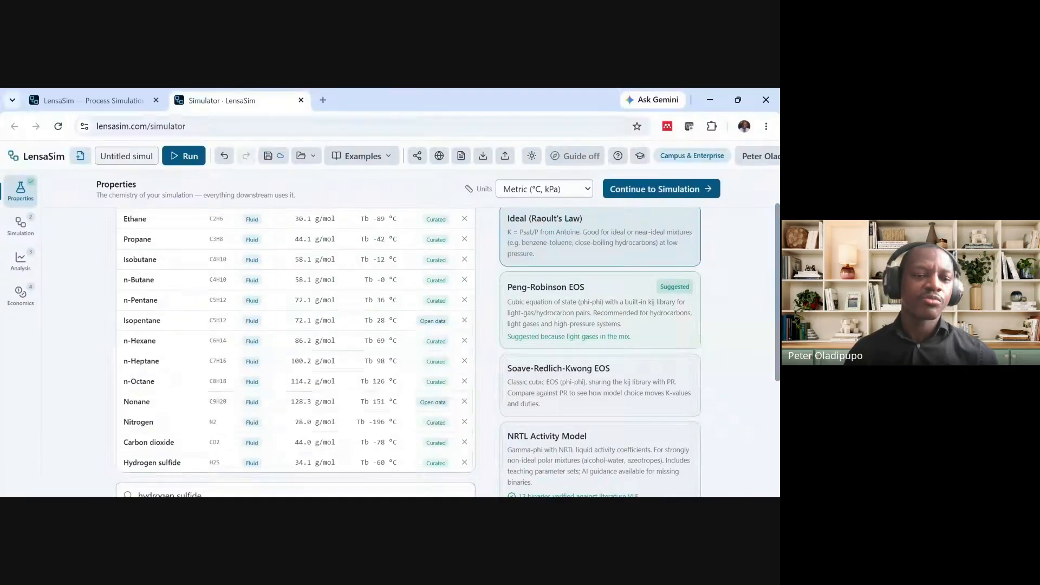
scroll(100, 397, up, 2)
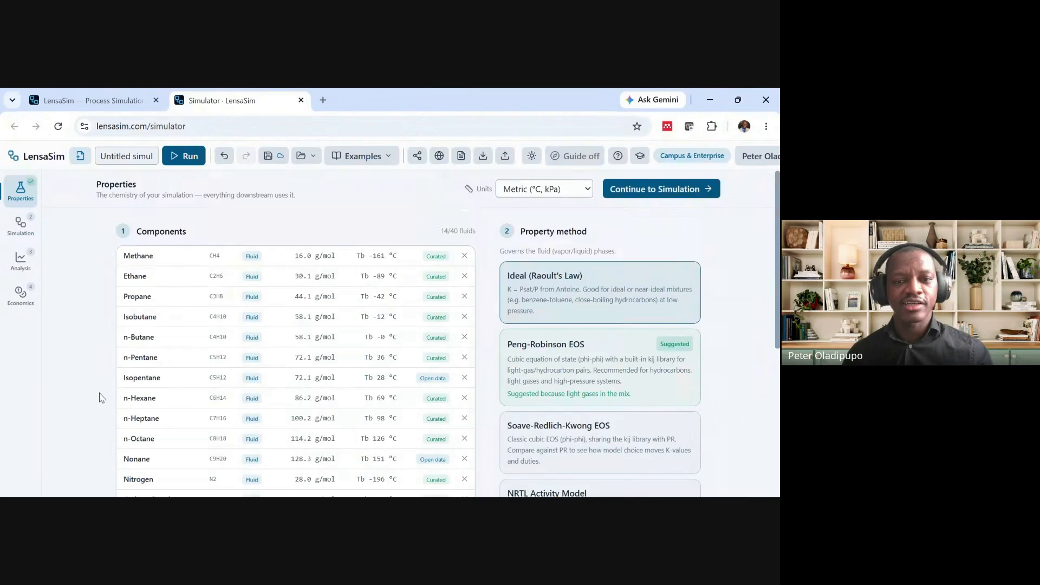
scroll(89, 385, down, 1)
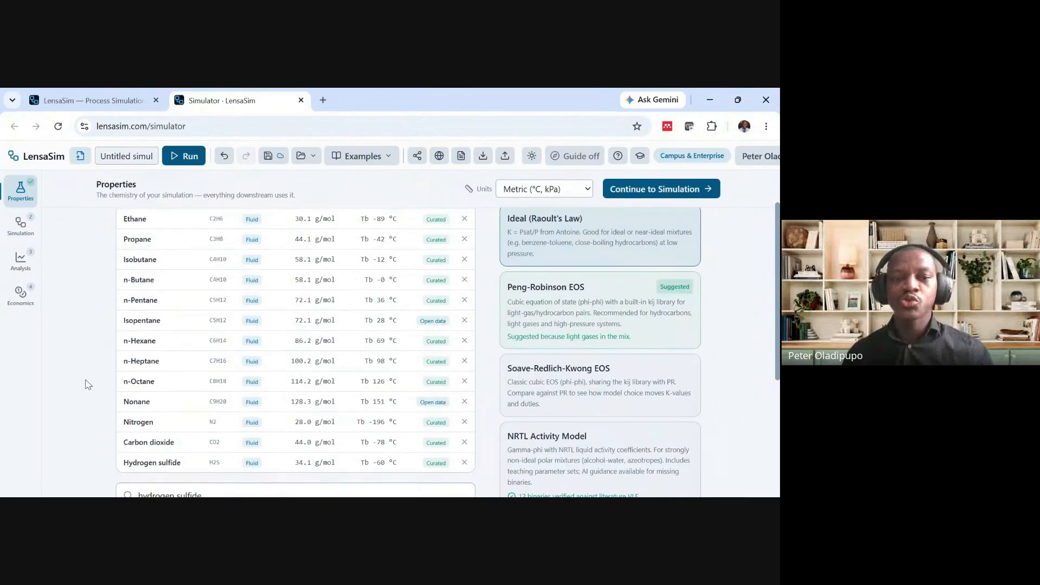
scroll(79, 357, up, 1)
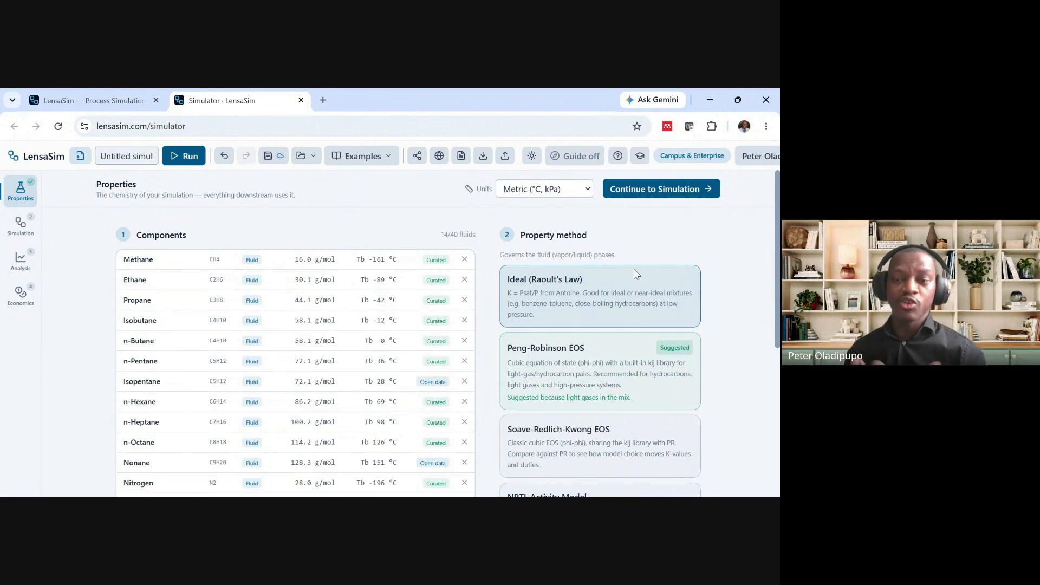
scroll(721, 346, down, 1)
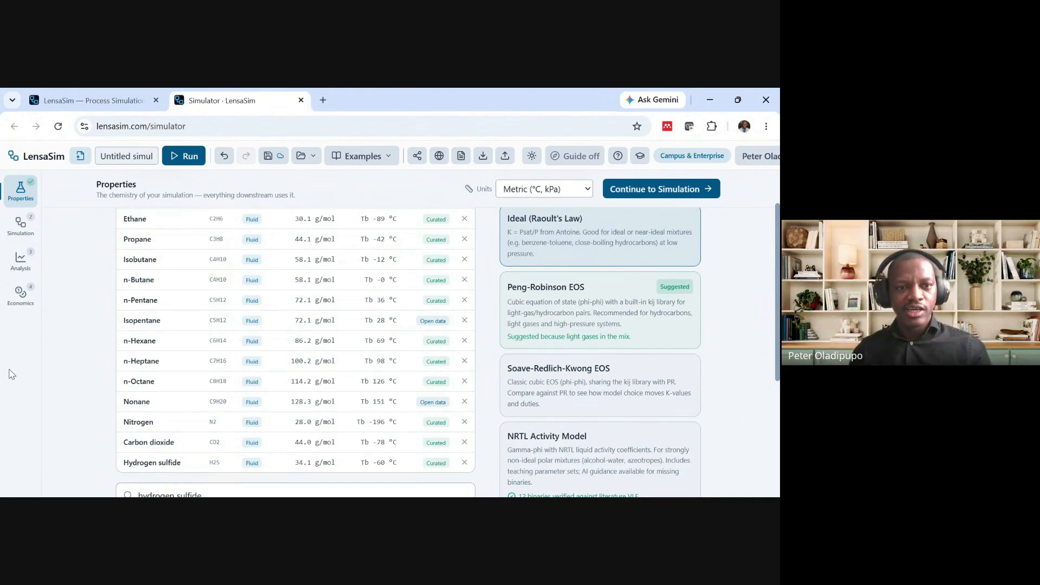
scroll(64, 348, up, 2)
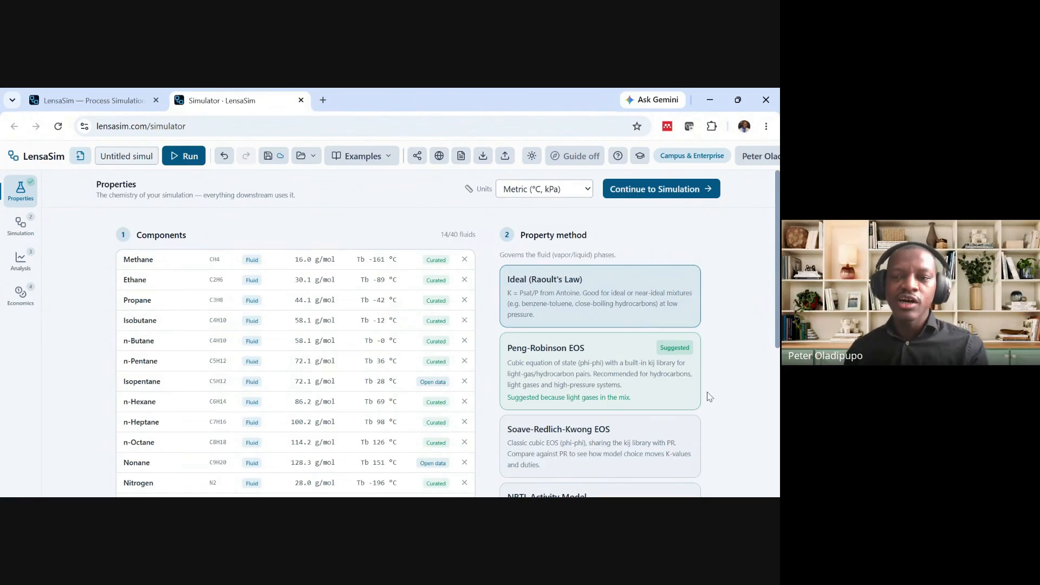
scroll(653, 378, down, 3)
scroll(657, 378, up, 3)
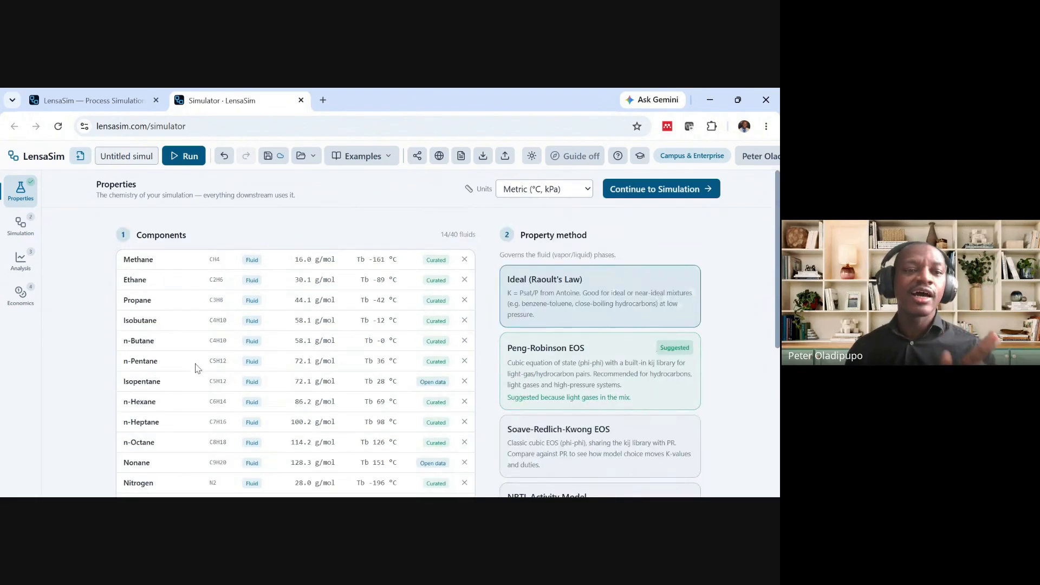
scroll(131, 341, down, 2)
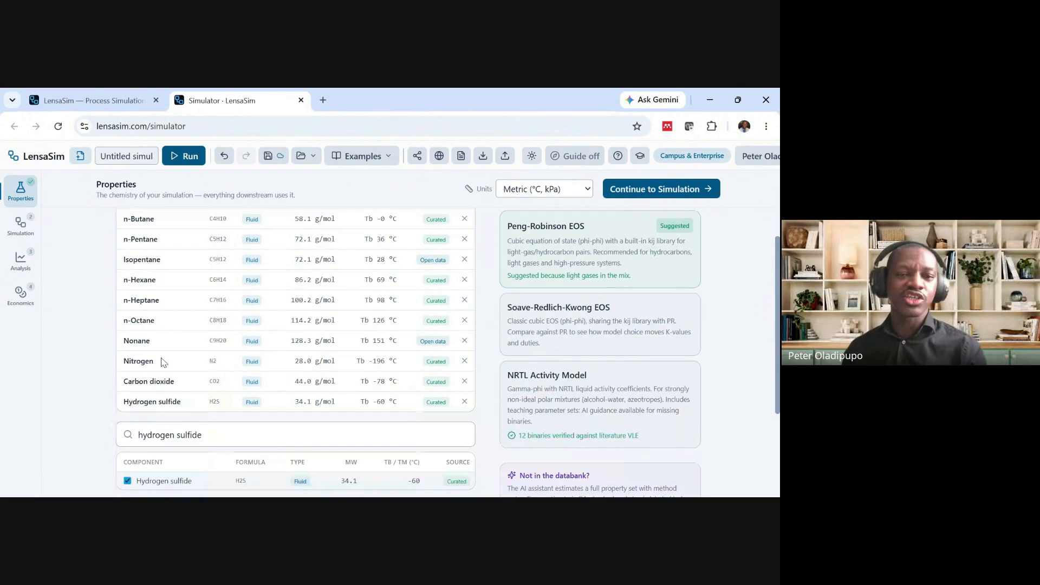
Choose Peng-Robinson EOS as the property method and continue to the simulation flowsheet
scroll(129, 352, up, 2)
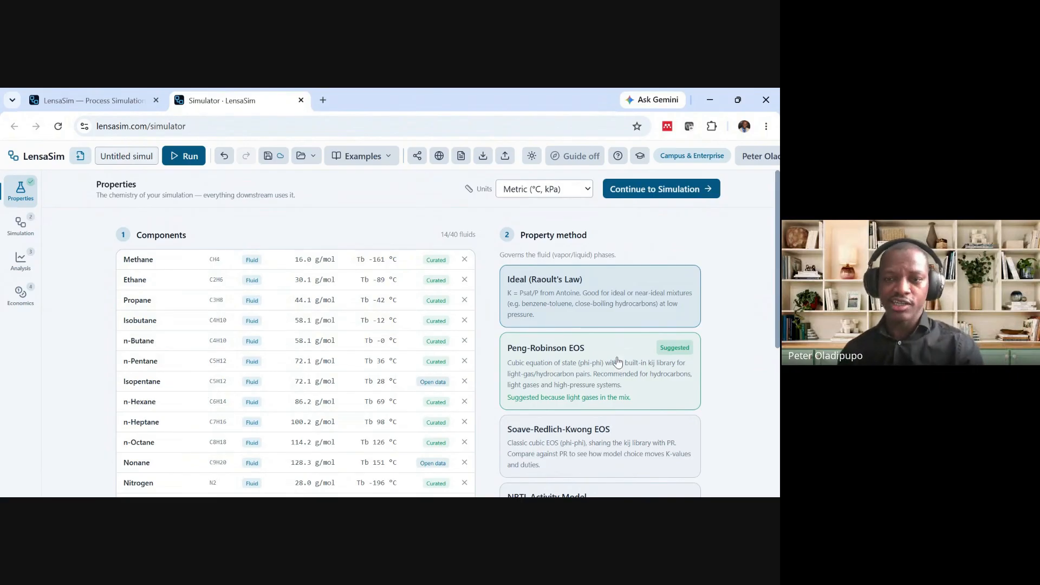
click(587, 379)
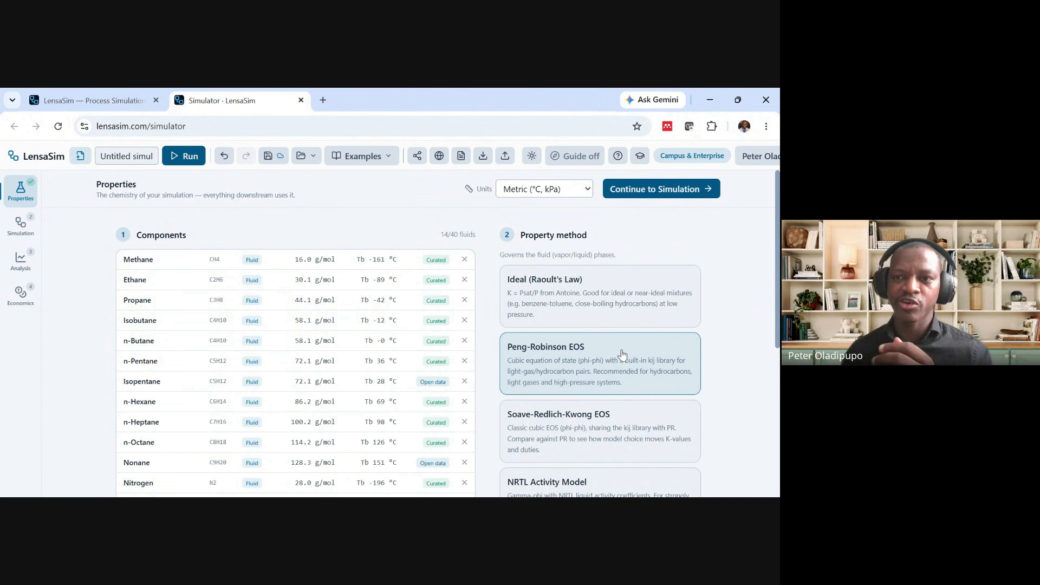
click(657, 189)
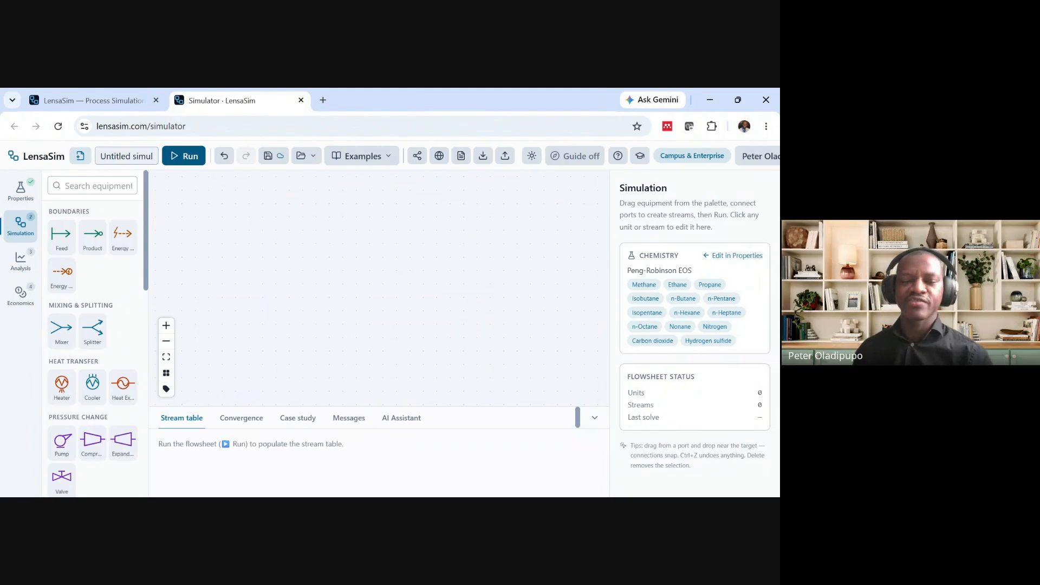
Add a Feed to the flowsheet and position it in the upper-left part of the canvas
click(61, 238)
drag(376, 287, 229, 248)
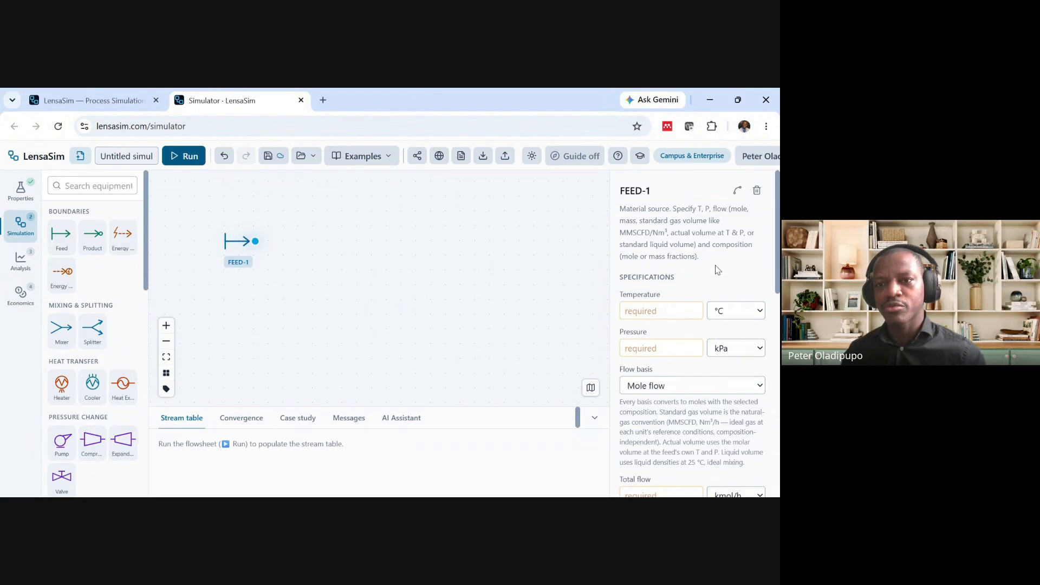
Set the temperature of FEED-1 to 35 °C
scroll(705, 275, down, 1)
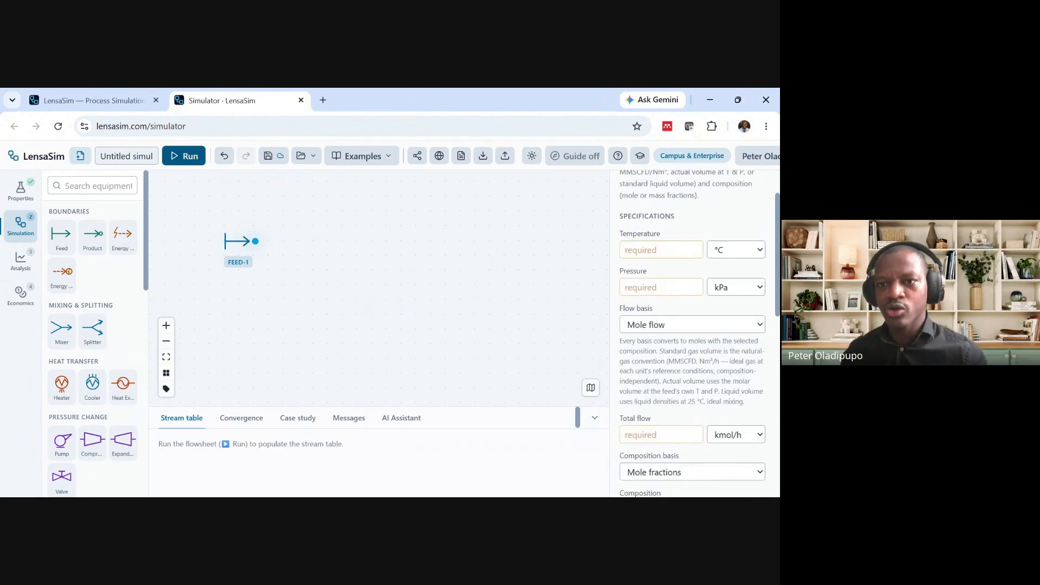
scroll(683, 351, down, 1)
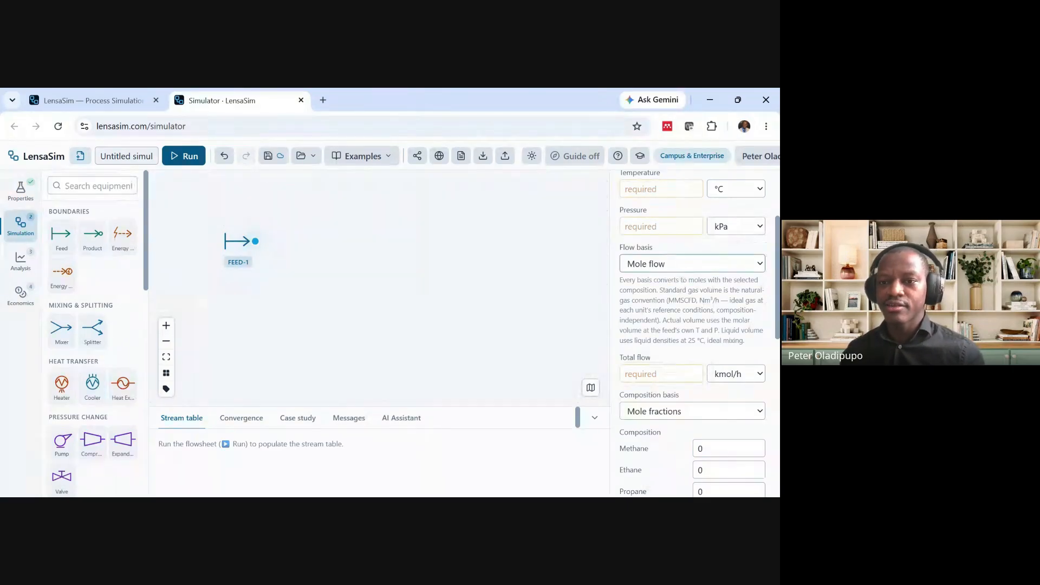
scroll(682, 283, down, 1)
scroll(683, 325, down, 3)
scroll(685, 356, up, 6)
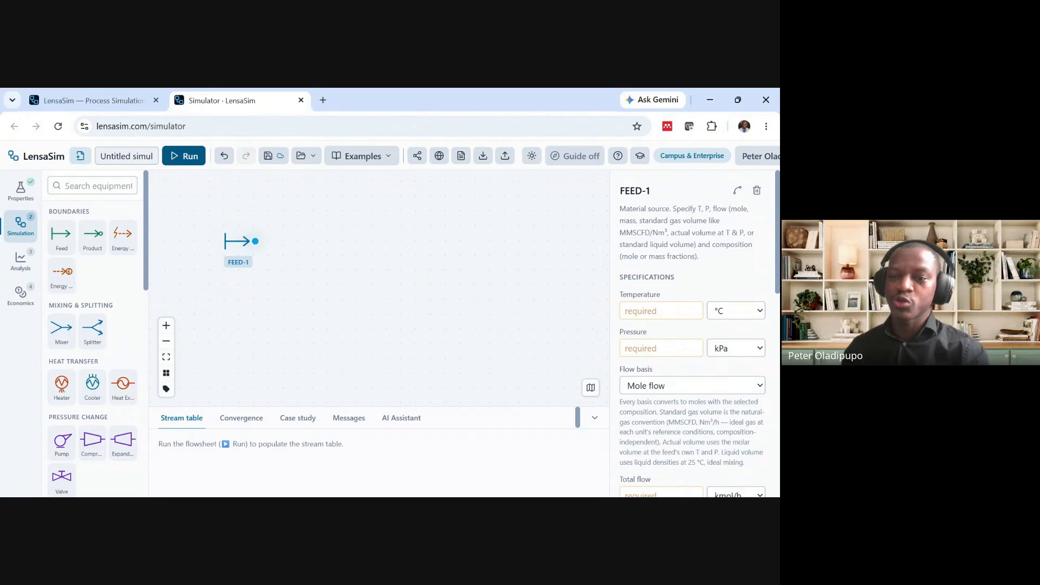
text(35)
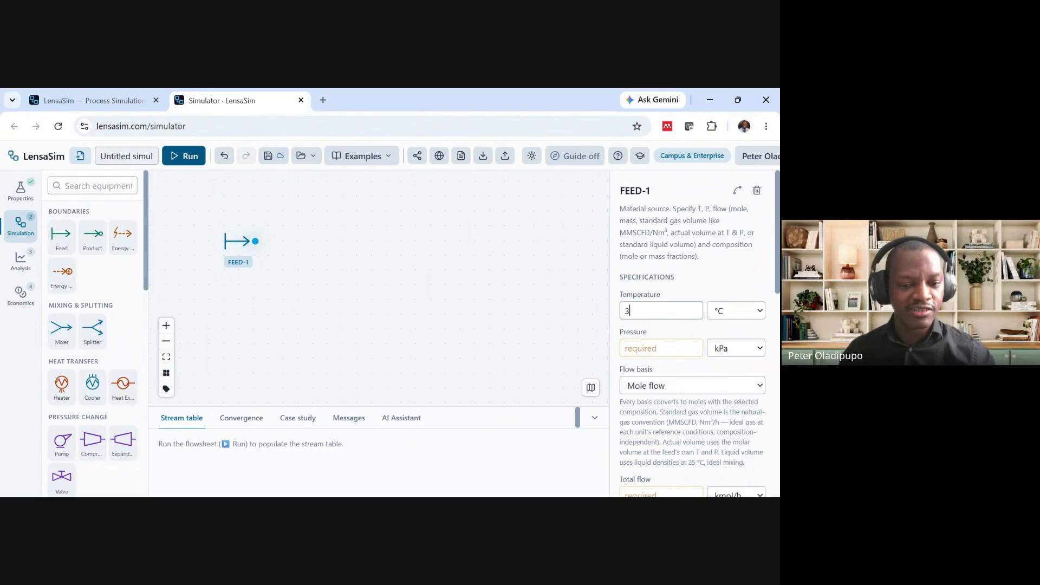
click(686, 280)
Change the pressure unit of FEED-1 to bar and set its pressure to 31 bar
scroll(687, 281, down, 1)
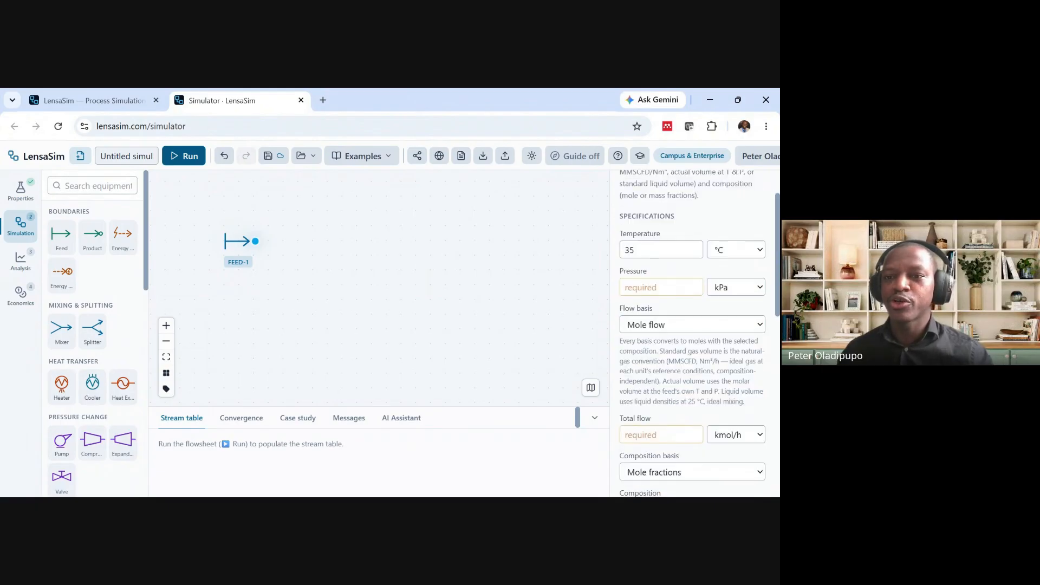
click(727, 301)
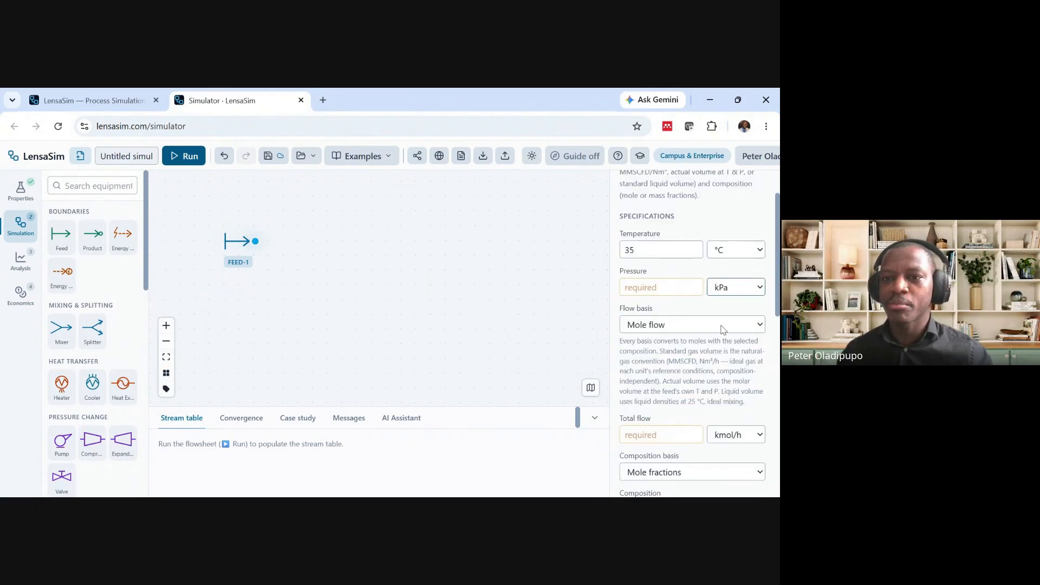
click(724, 329)
click(661, 288)
text(31)
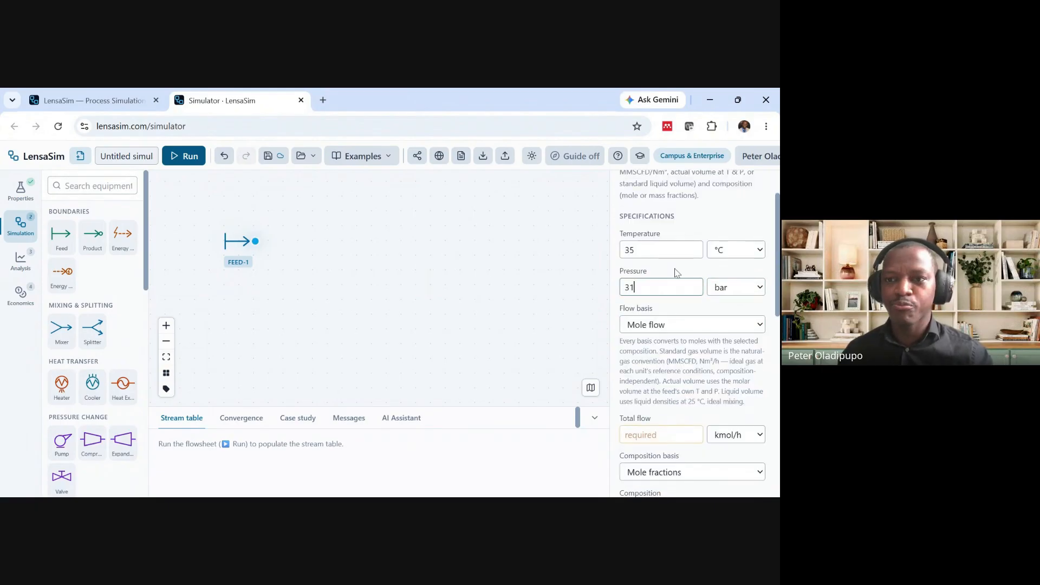
click(695, 226)
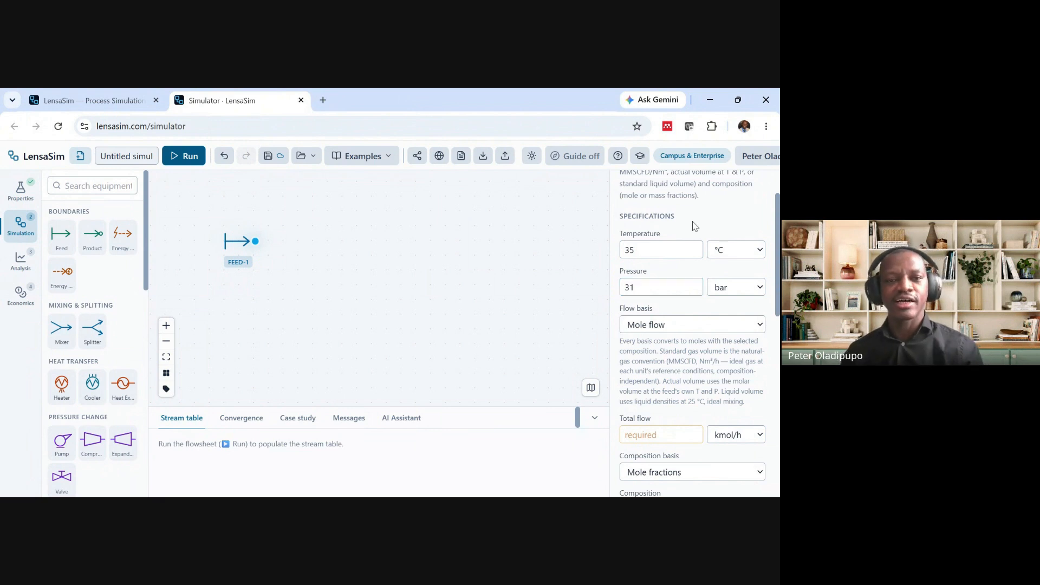
Set the flow basis of FEED-1 to standard gas volume and its total flow to 10 MMSCFD
scroll(708, 288, up, 2)
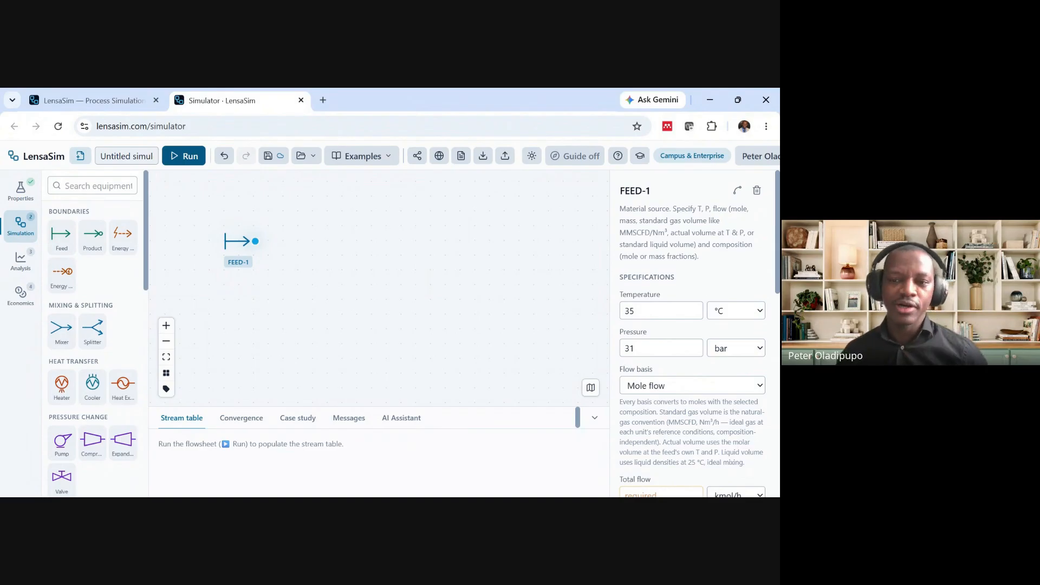
scroll(684, 321, down, 4)
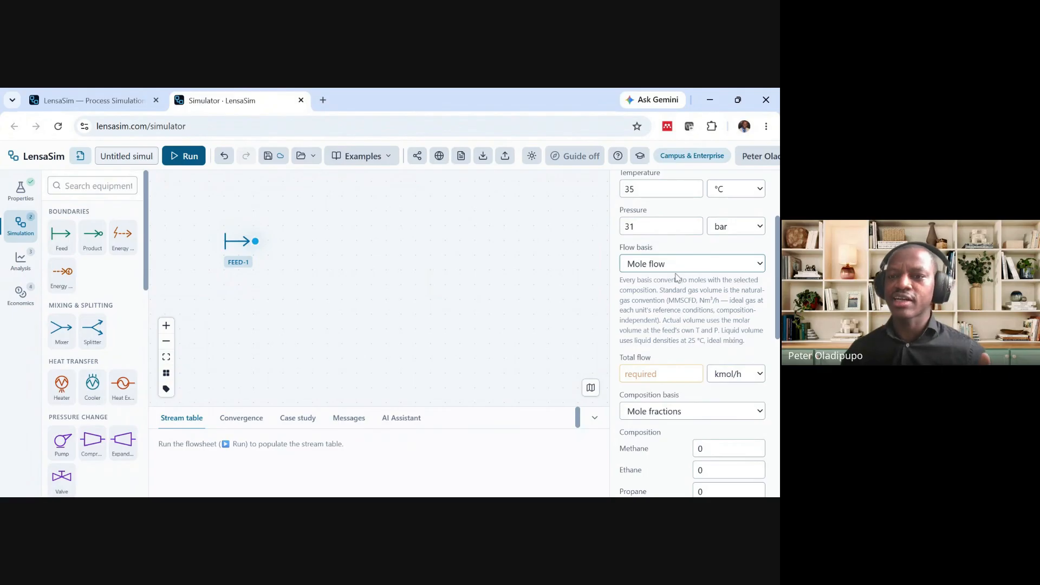
click(678, 314)
scroll(679, 330, down, 2)
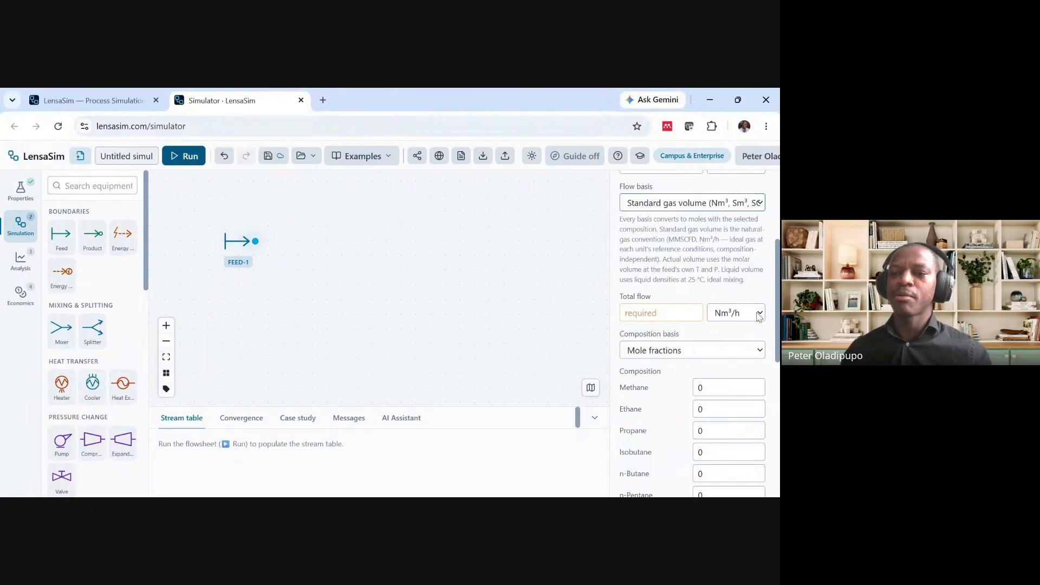
click(735, 300)
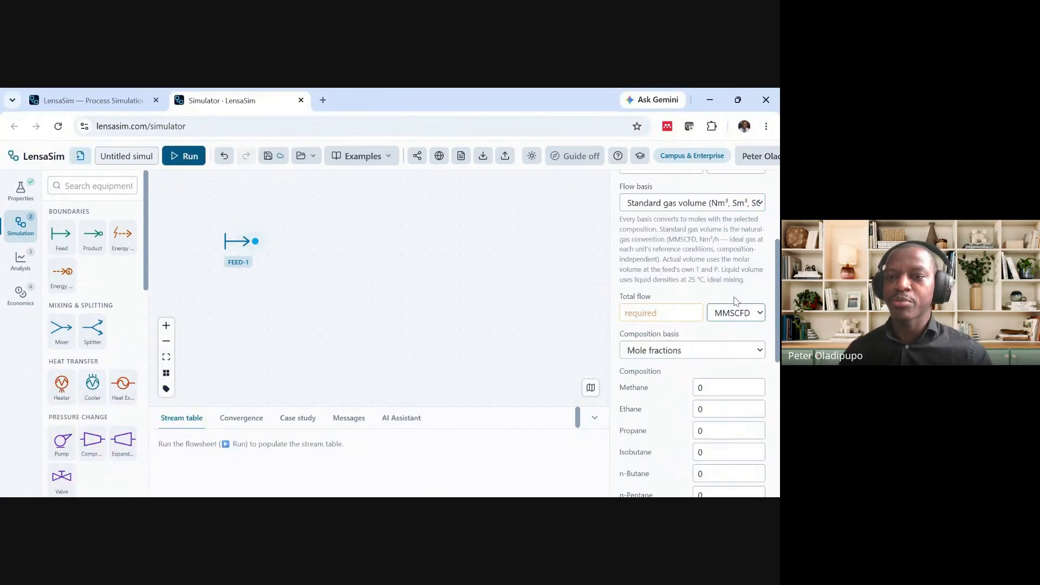
click(660, 313)
text(20)
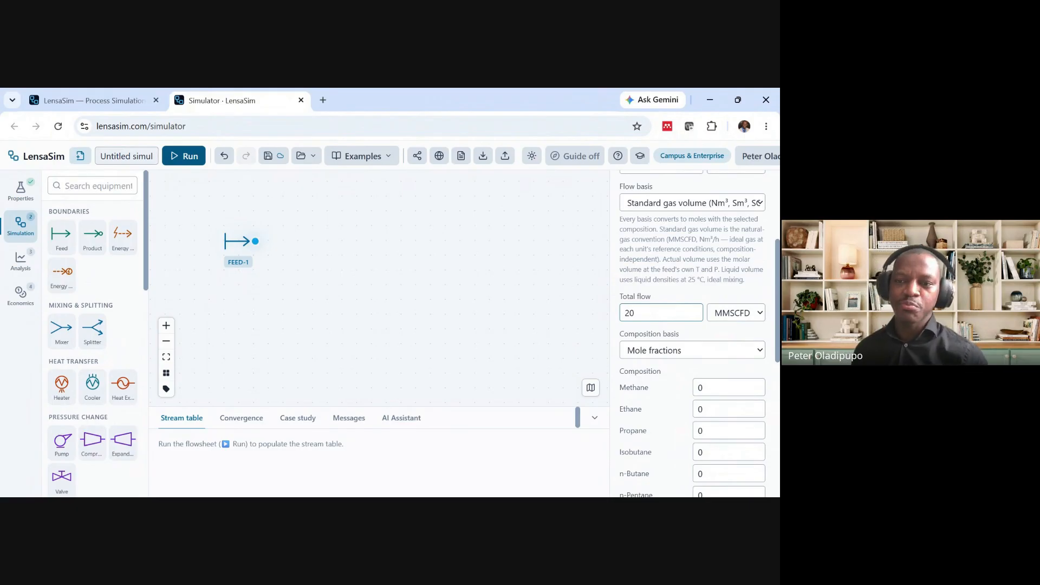
scroll(684, 314, down, 2)
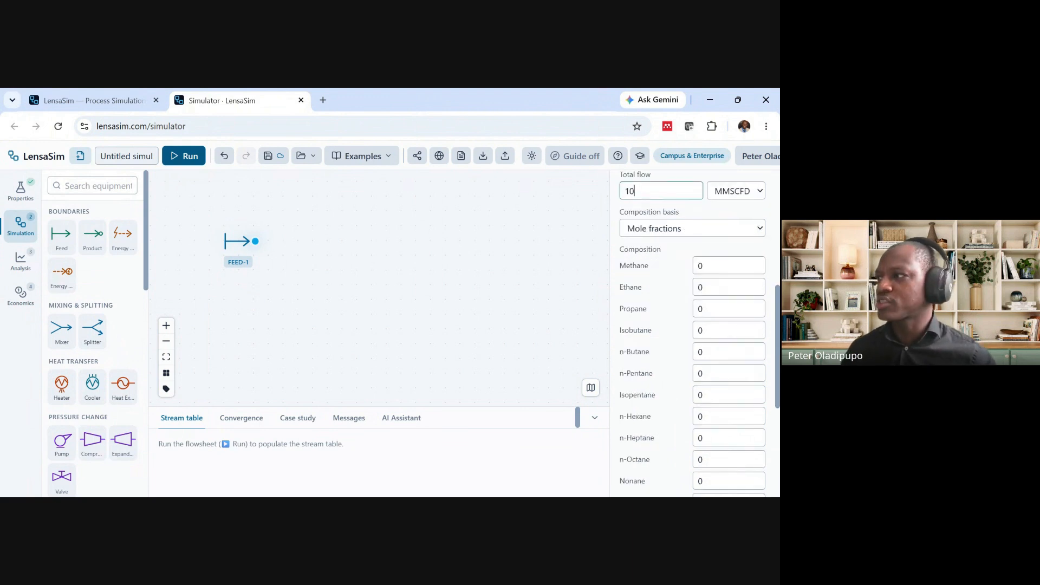
Enter the FEED-1 composition for methane as 78.8, ethane as 10.50 and propane as 4.62
click(700, 265)
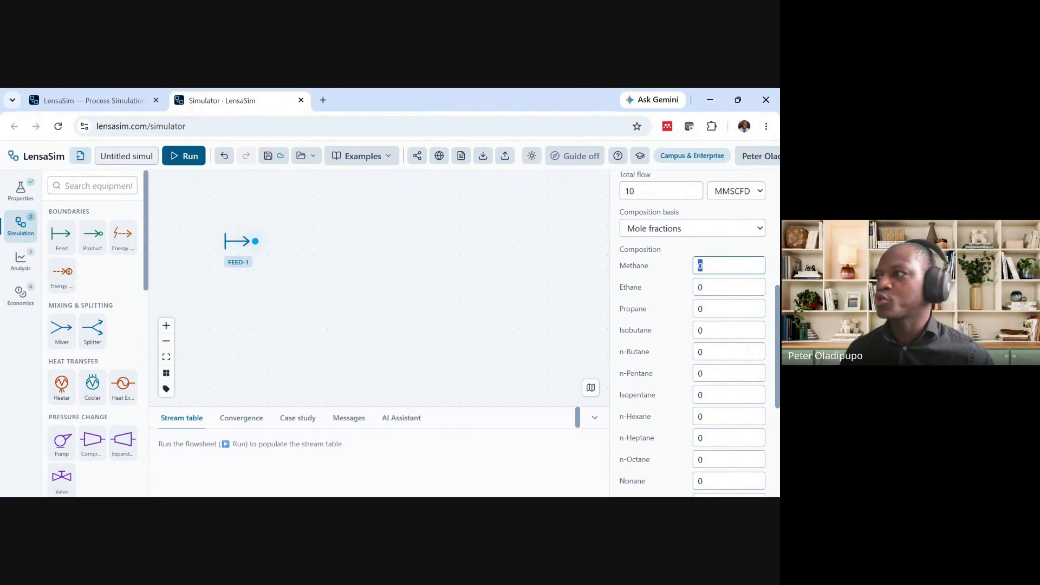
text(78)
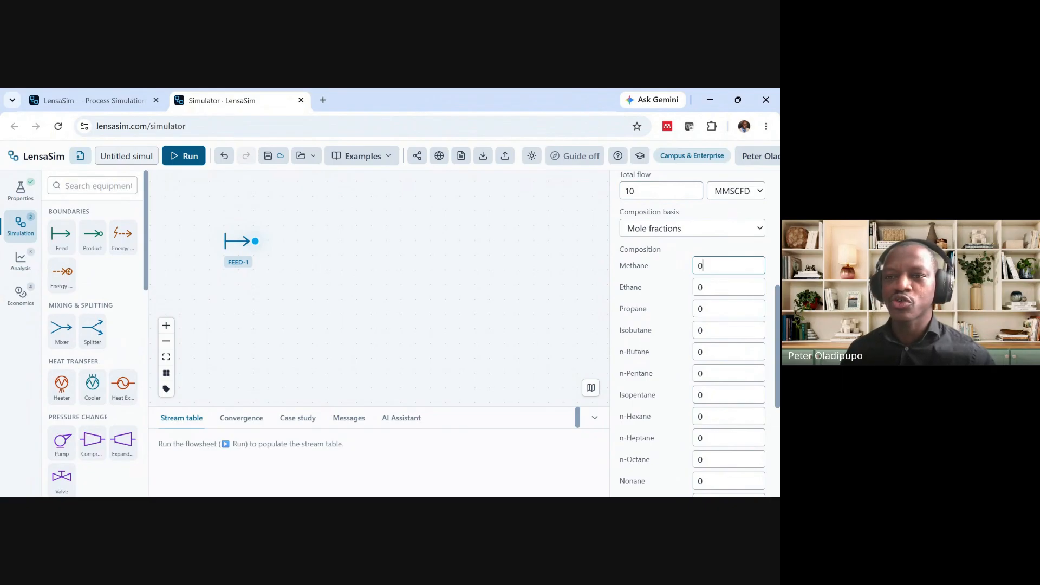
text(.8)
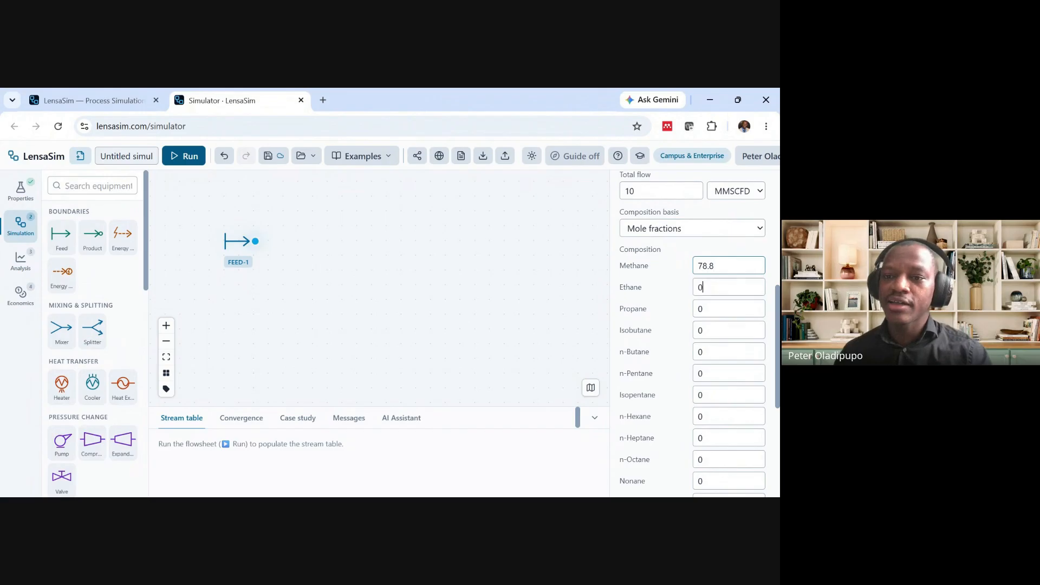
text(10.50)
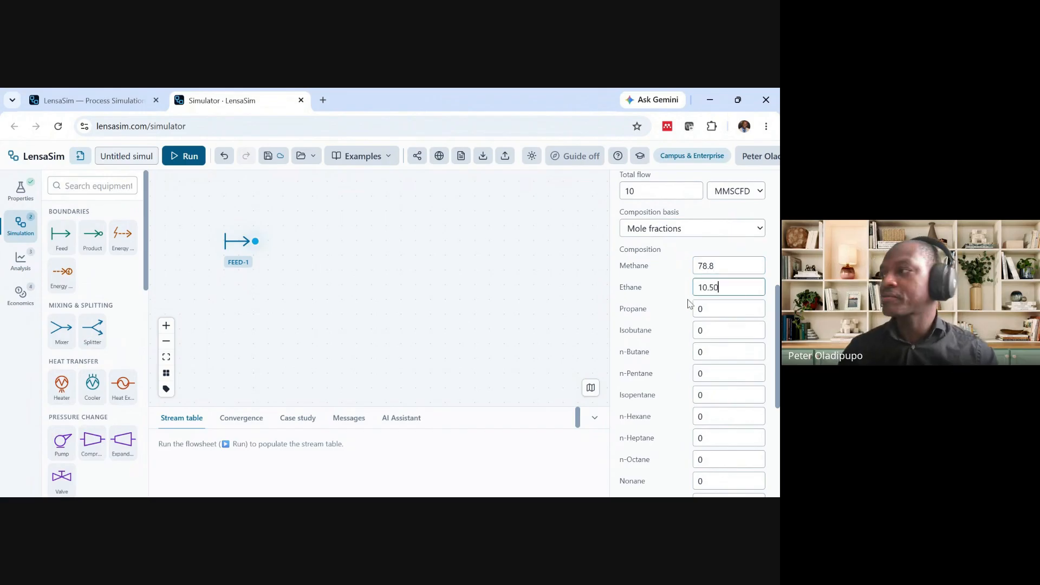
text(4.62)
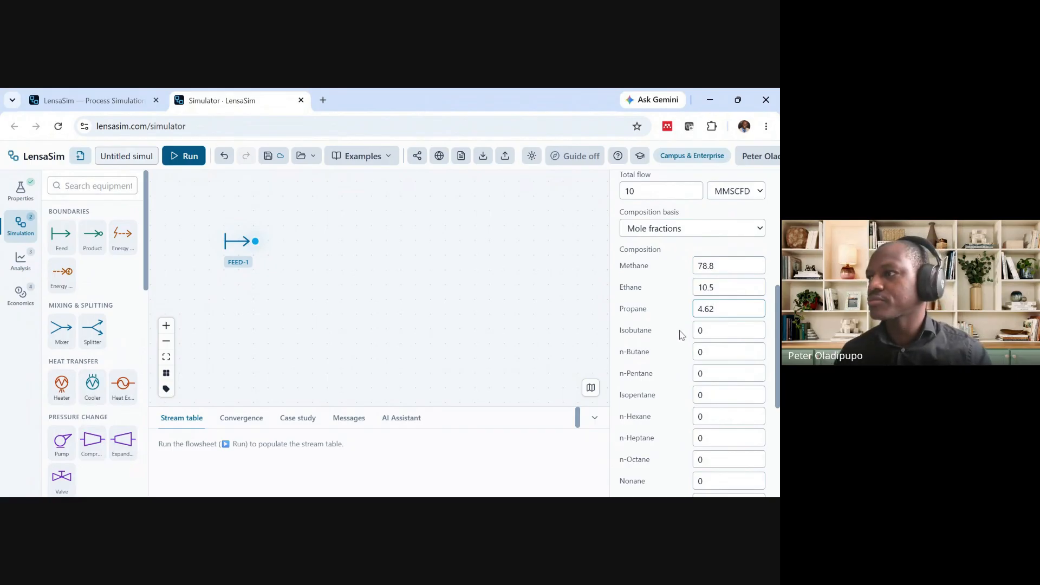
Set the isobutane composition of FEED-1 to 0.79 and n-butane to 0.97
click(694, 333)
text(0)
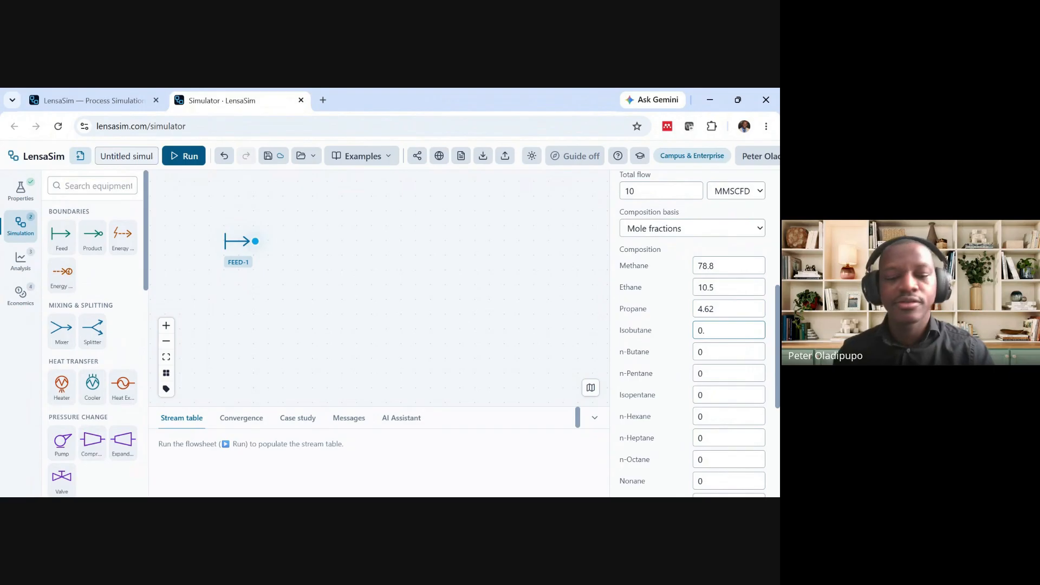
text(.79)
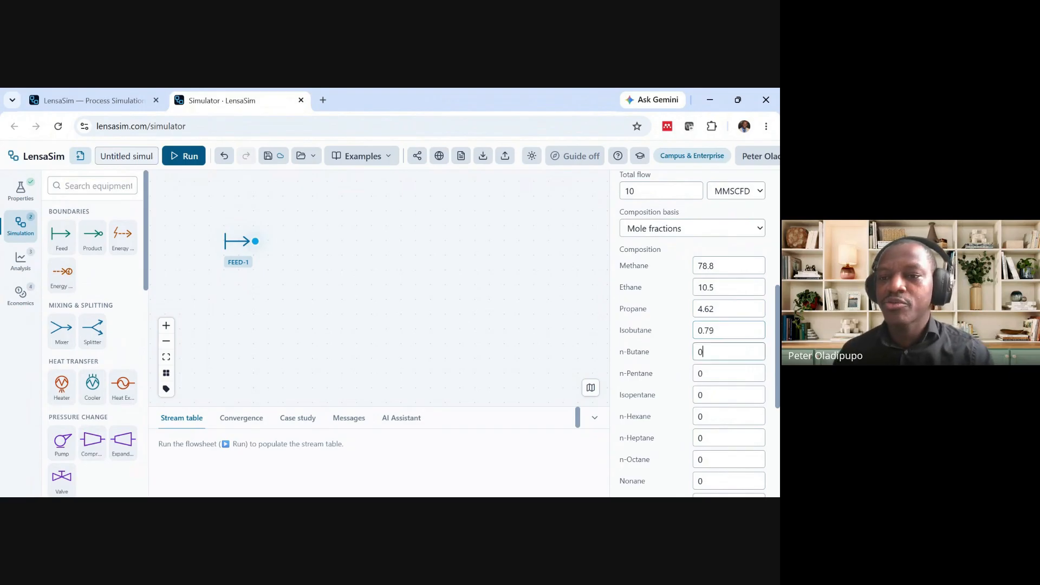
click(693, 353)
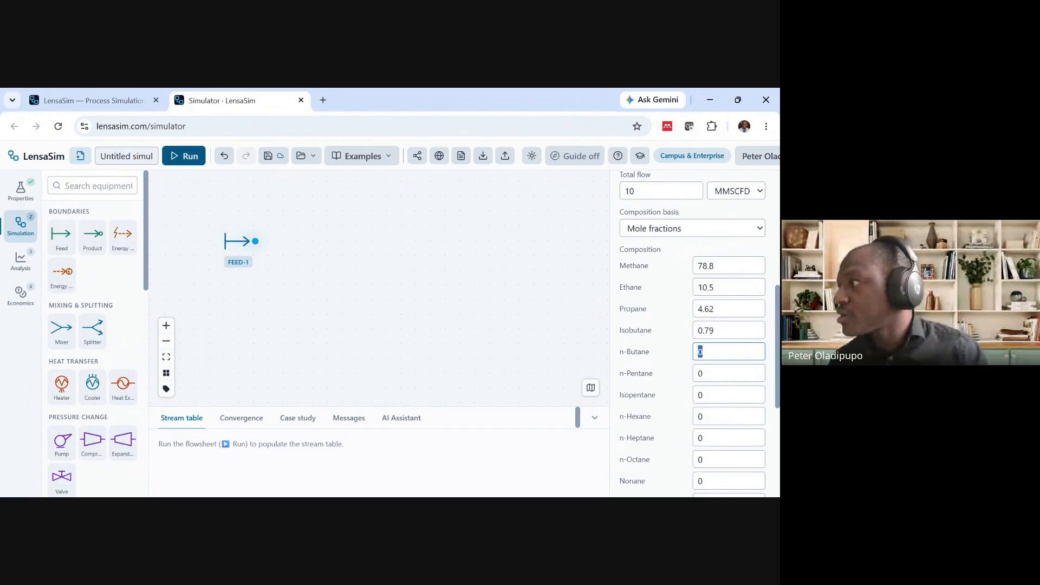
text(0)
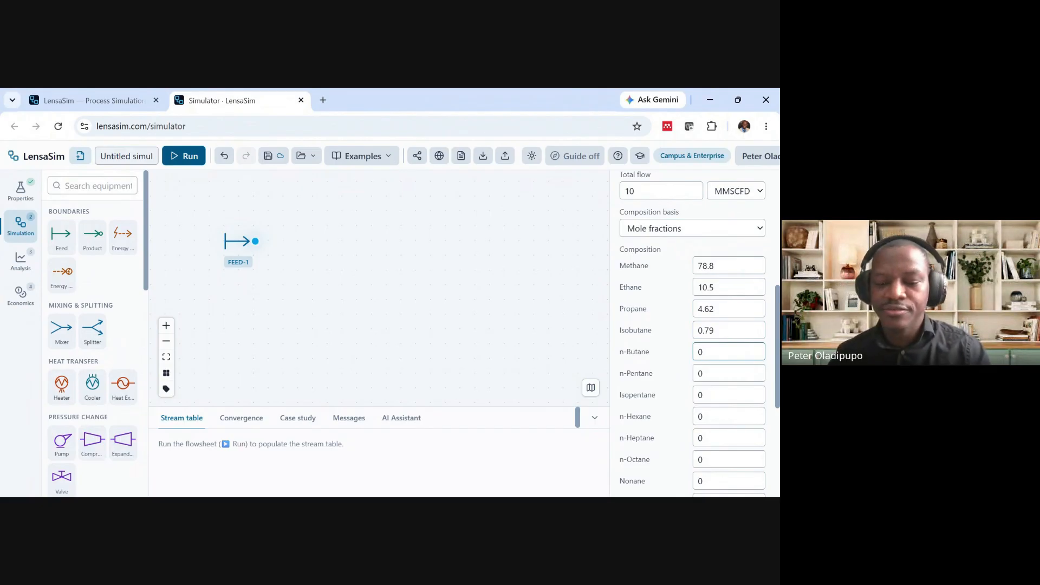
text(.97)
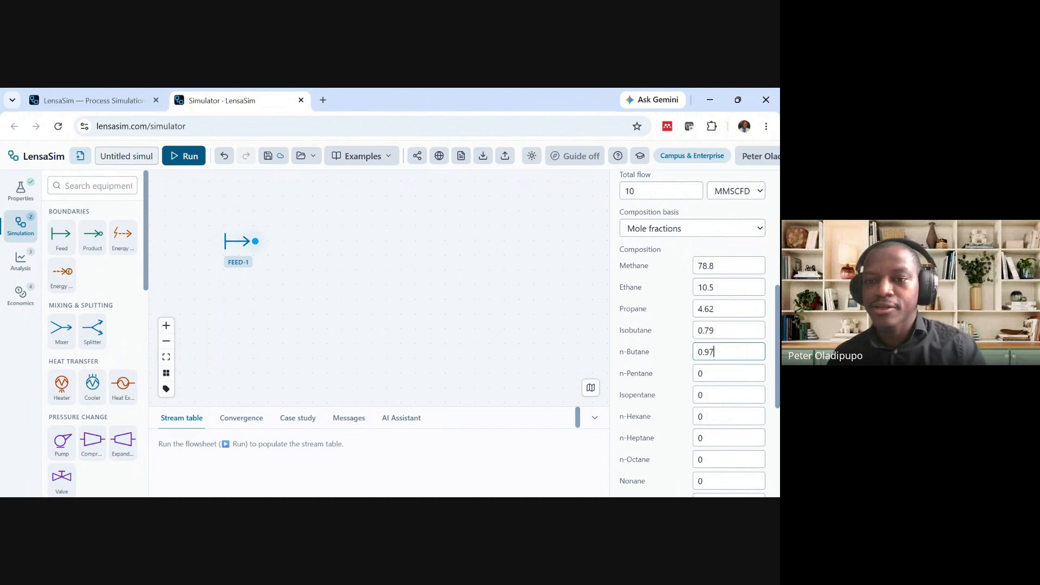
Set the FEED-1 composition of n-pentane to 0.27, isopentane to 0.31 and n-hexane to 0.42
key(Tab)
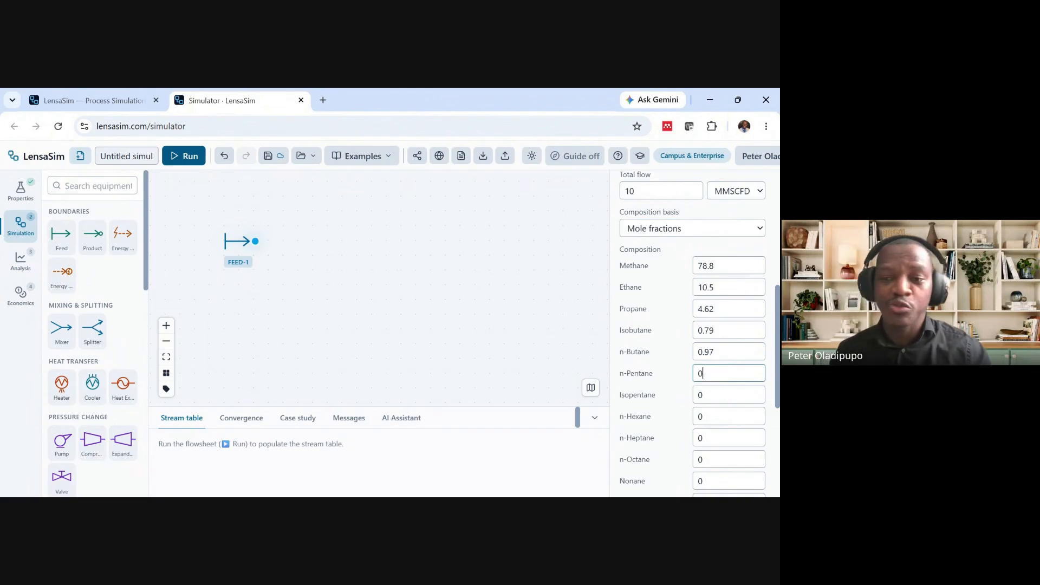
text(.27)
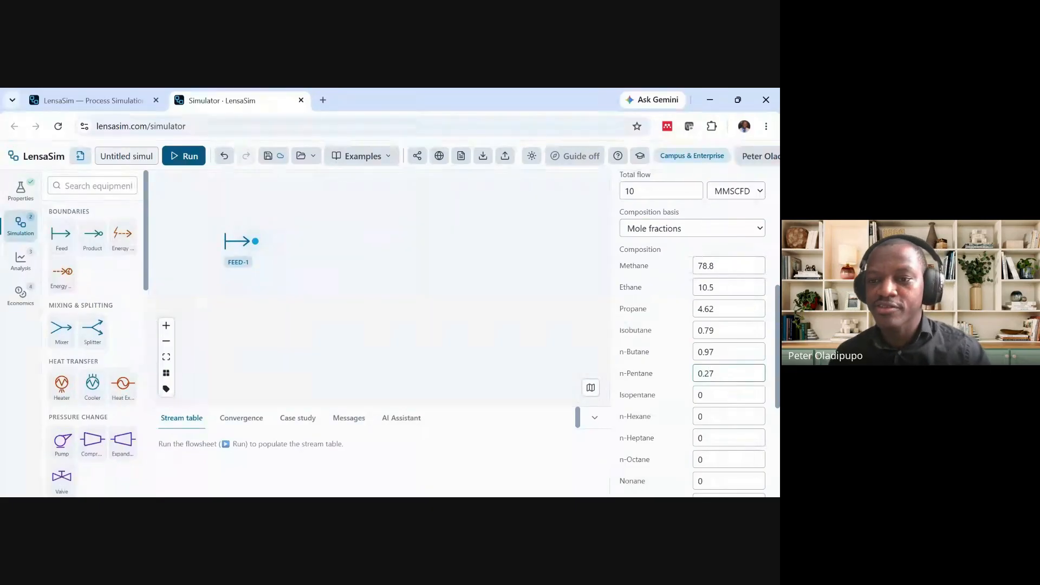
key(Tab)
text(.31)
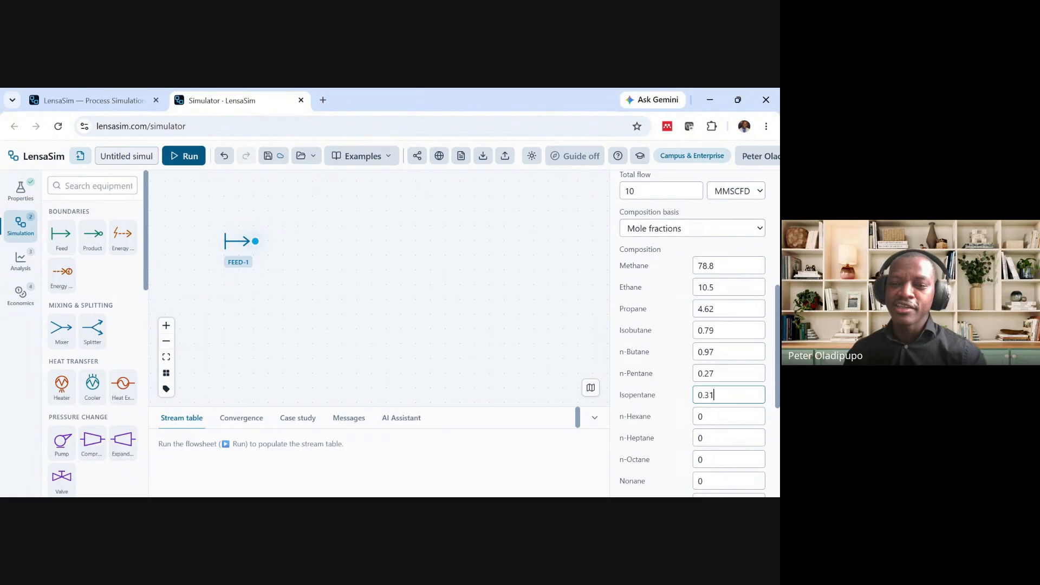
click(728, 416)
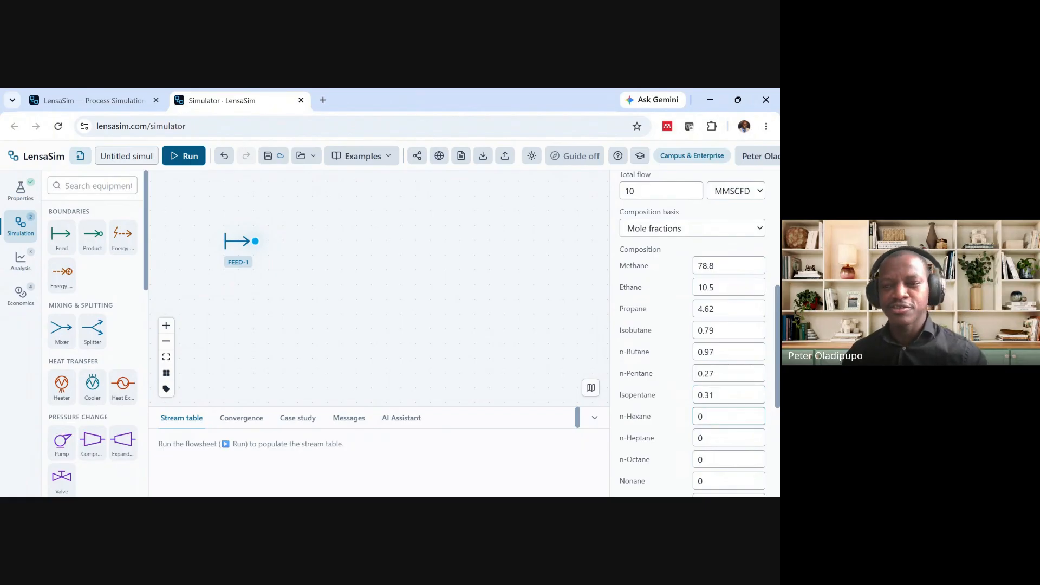
text(.42)
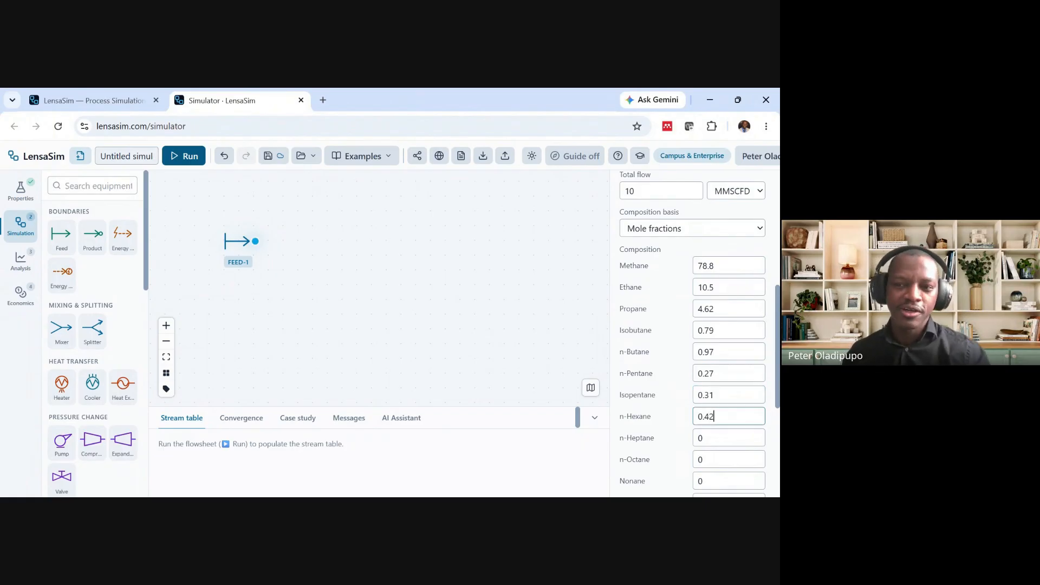
click(672, 415)
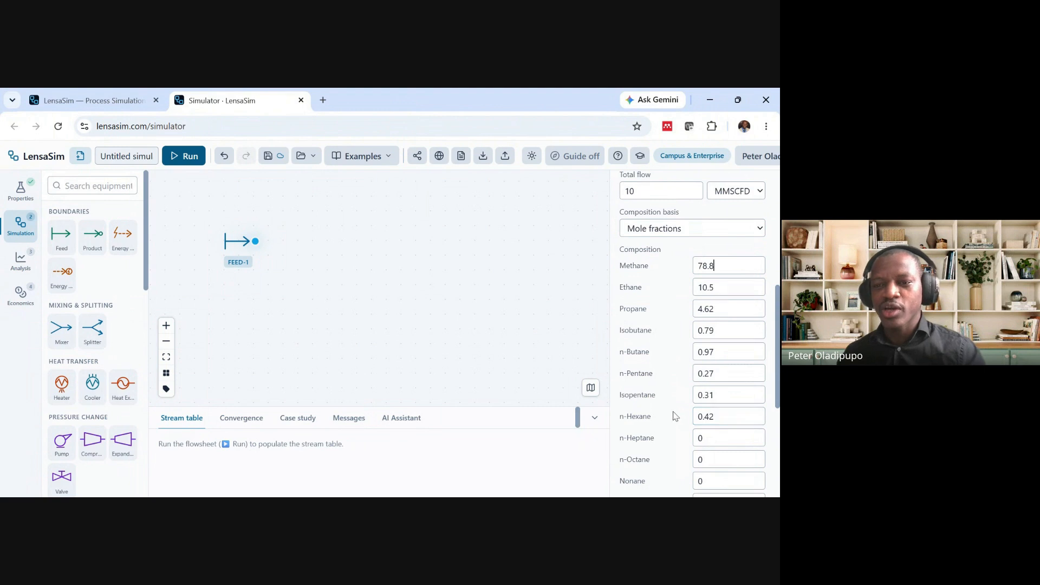
Set the nitrogen composition of FEED-1 to 0.61 and carbon dioxide to 2.60
scroll(671, 408, down, 1)
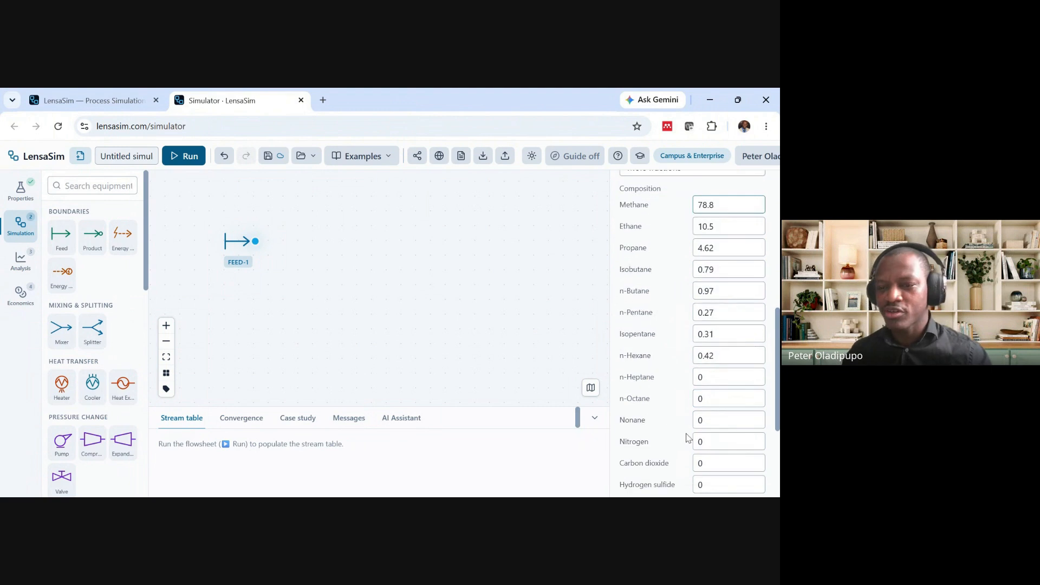
click(720, 441)
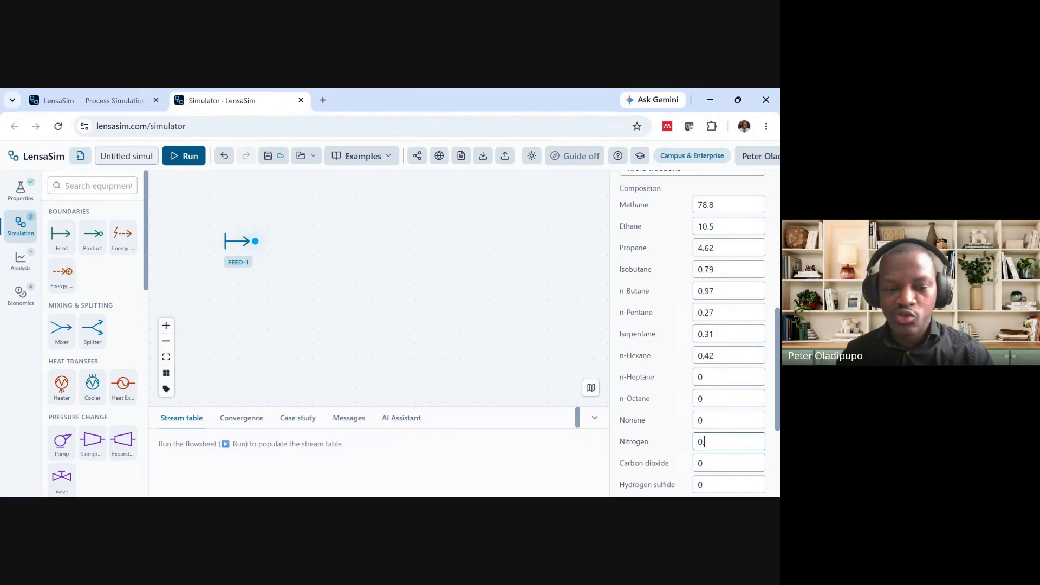
text(.61)
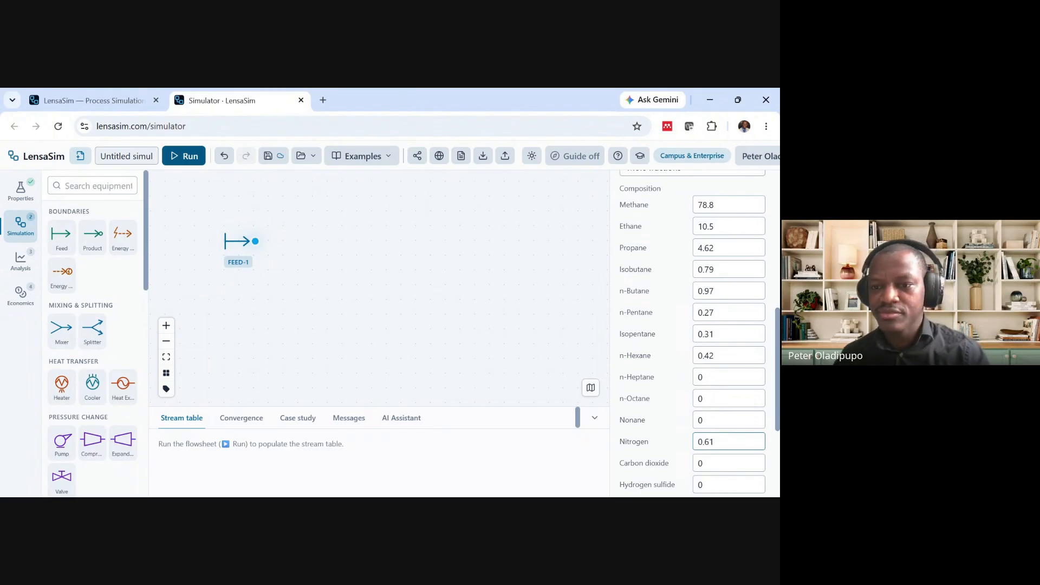
scroll(721, 442, down, 1)
click(721, 402)
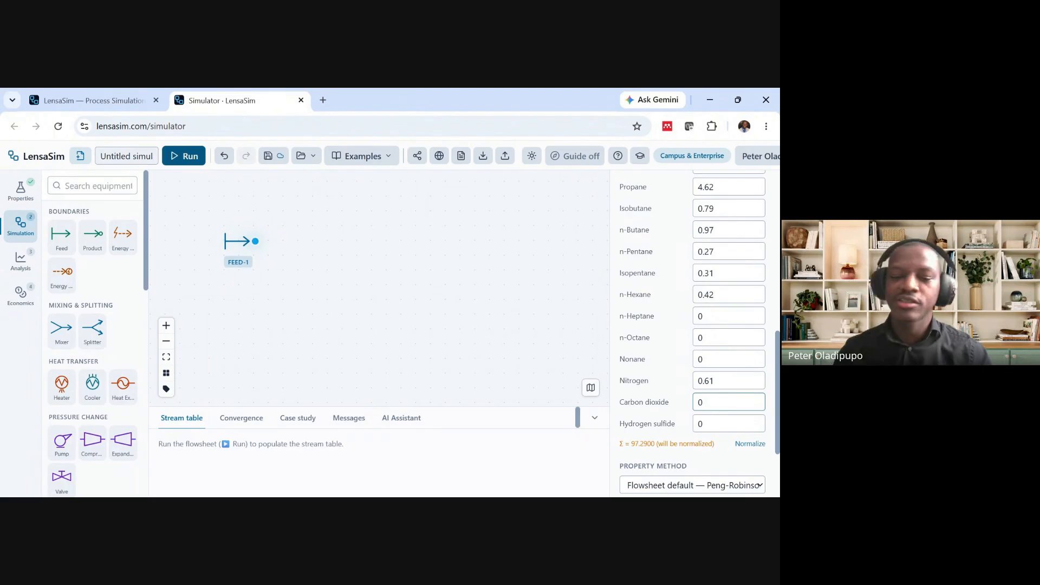
key(BackSpace)
text(2.60)
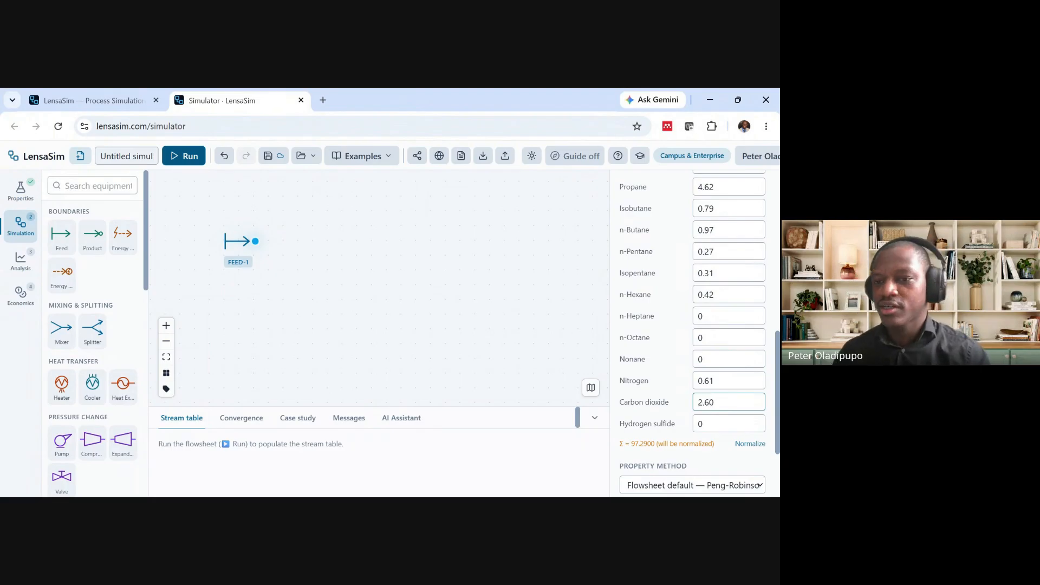
Correct the n-butane composition of FEED-1 to 0.87 and set hydrogen sulfide to 0.02
scroll(724, 438, up, 3)
click(724, 420)
scroll(722, 417, down, 5)
click(714, 309)
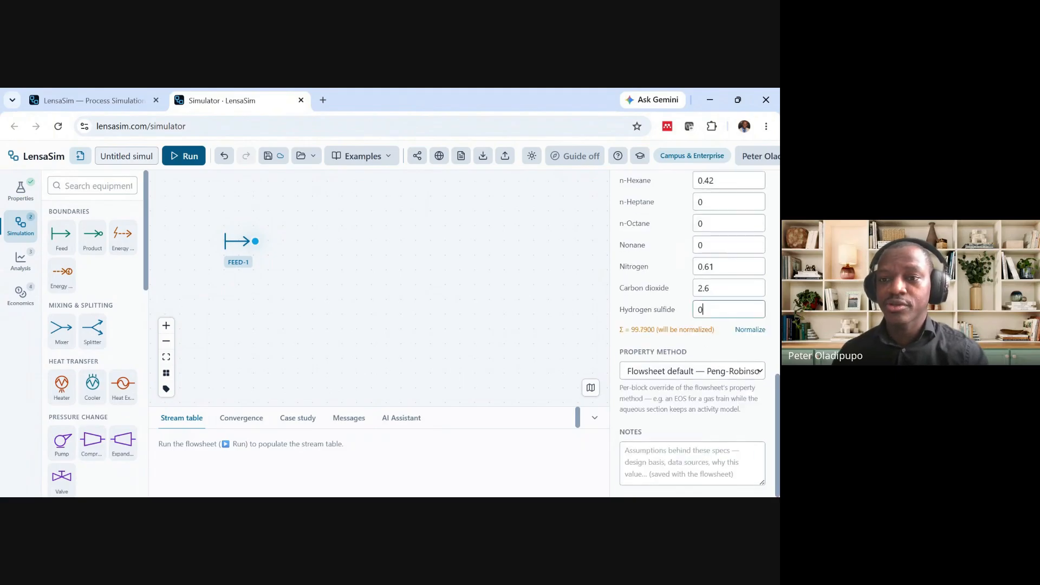
text(.02)
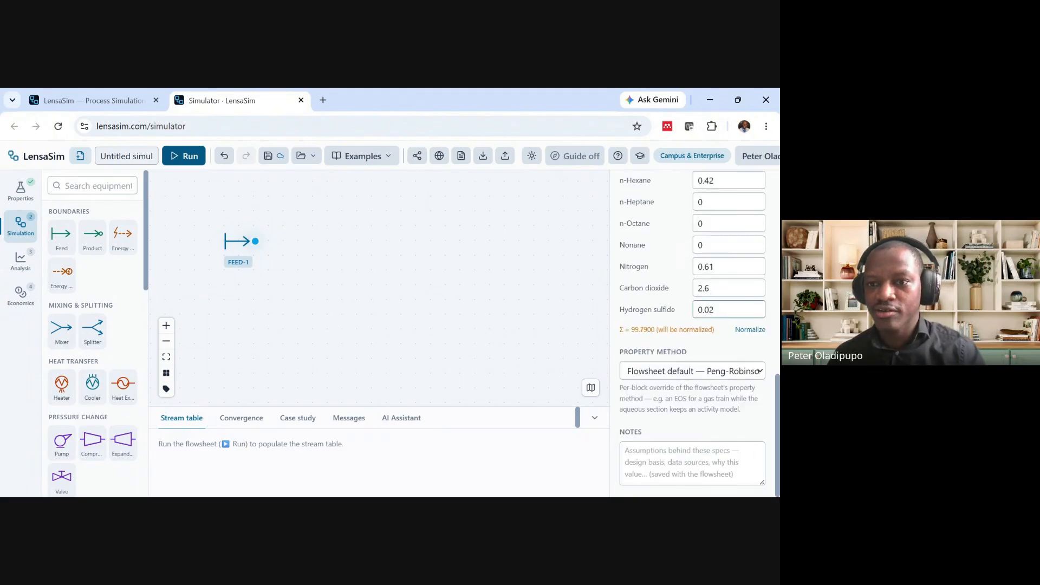
click(670, 346)
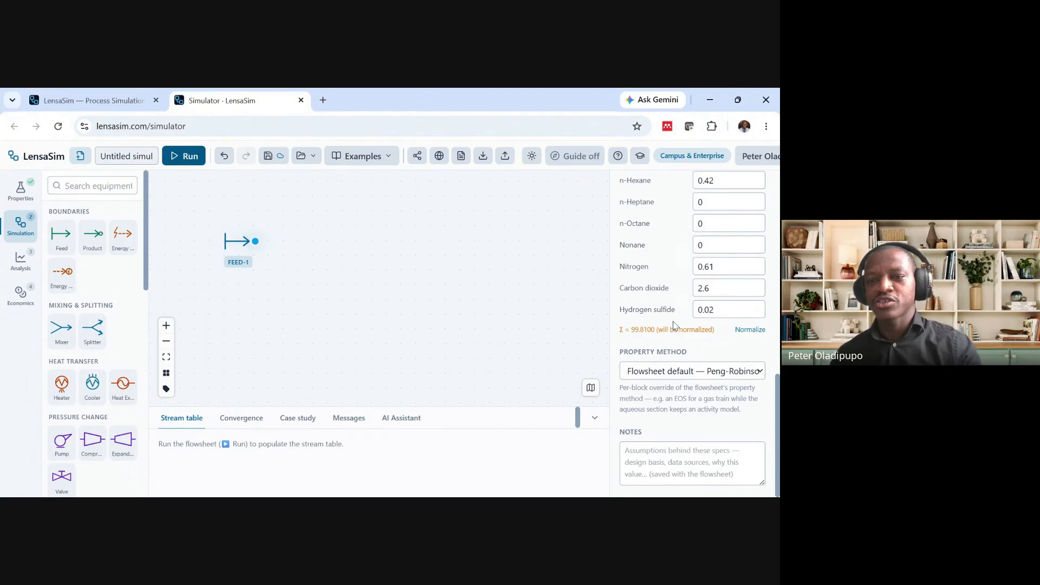
Check the entered component values of FEED-1 and normalize its composition
scroll(676, 325, up, 3)
scroll(674, 271, down, 3)
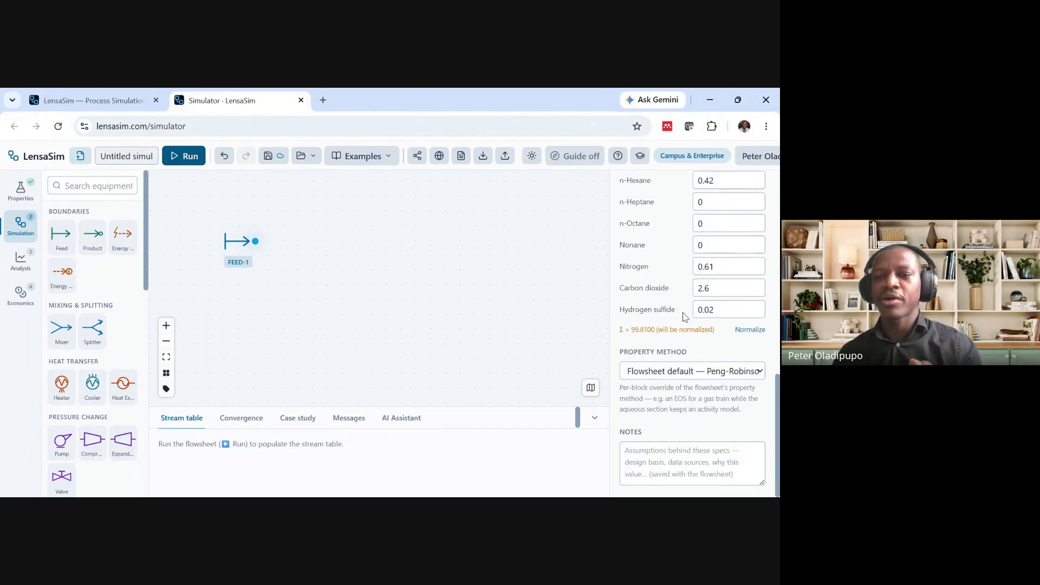
scroll(702, 355, up, 6)
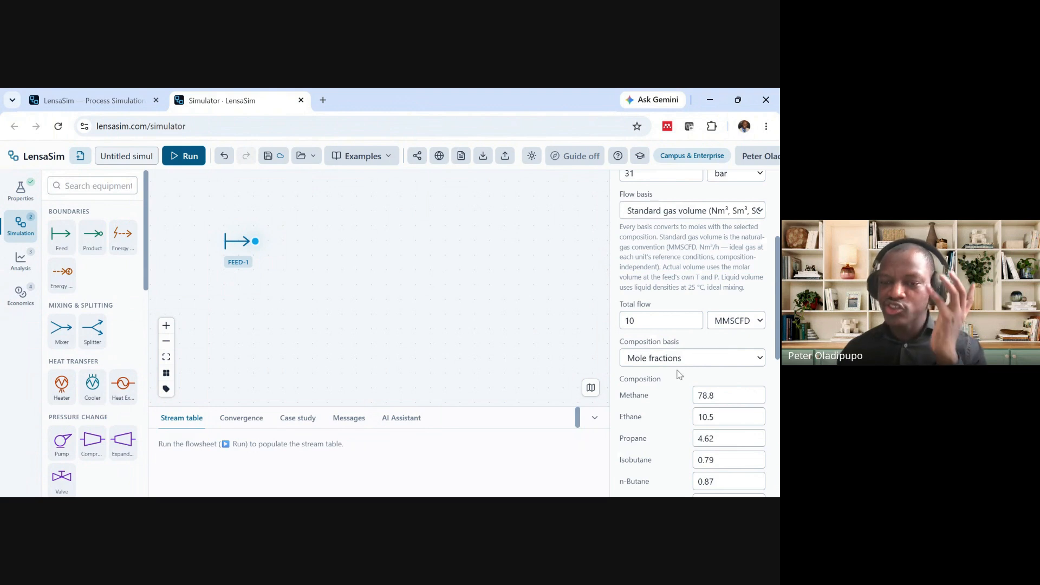
scroll(677, 372, down, 1)
scroll(683, 336, down, 4)
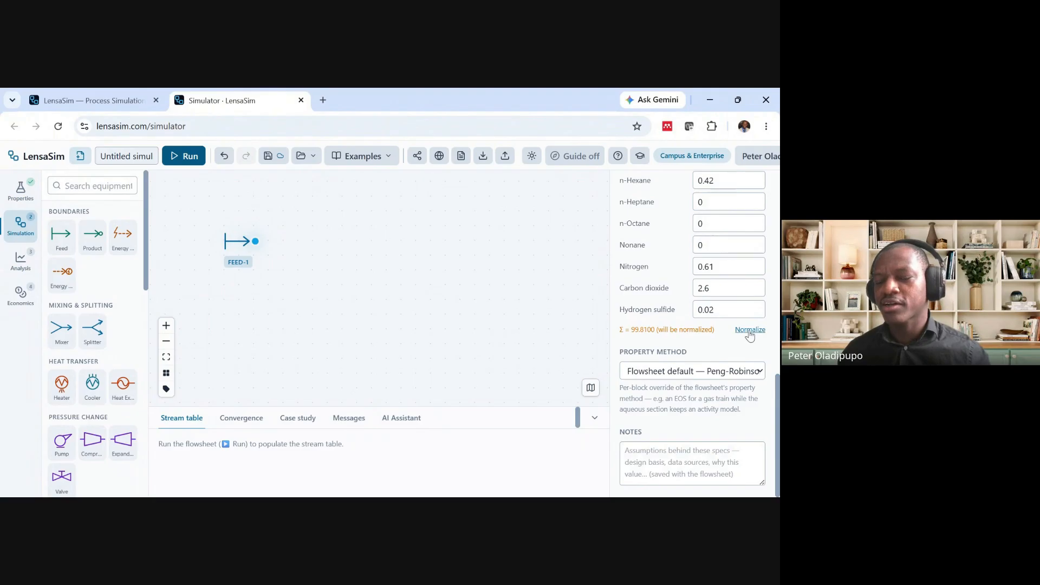
click(749, 331)
Review the normalized mole fractions, their sum and the remaining specifications of FEED-1
scroll(720, 331, up, 3)
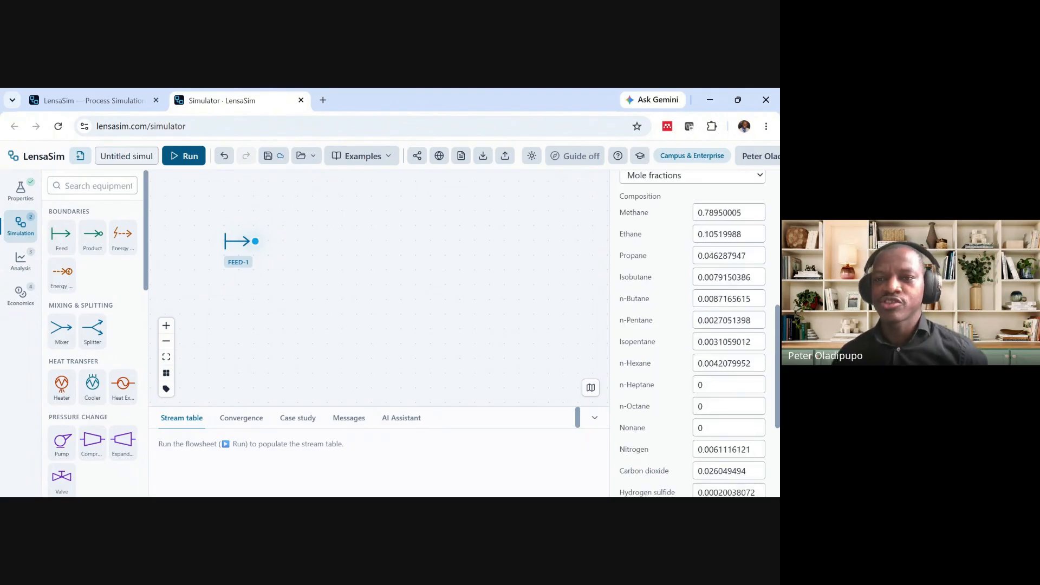
scroll(683, 274, up, 1)
scroll(681, 281, down, 4)
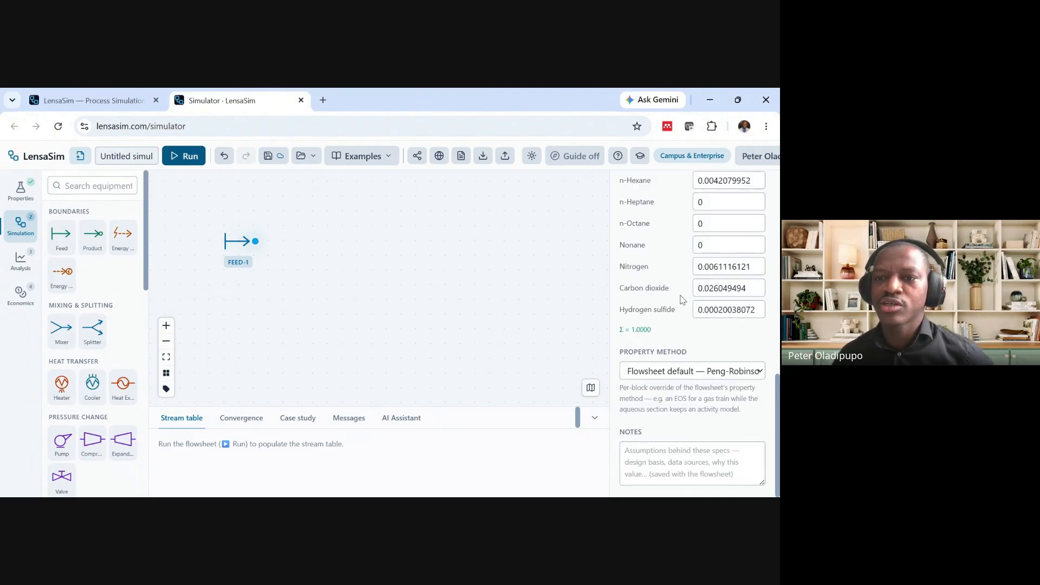
scroll(690, 327, up, 5)
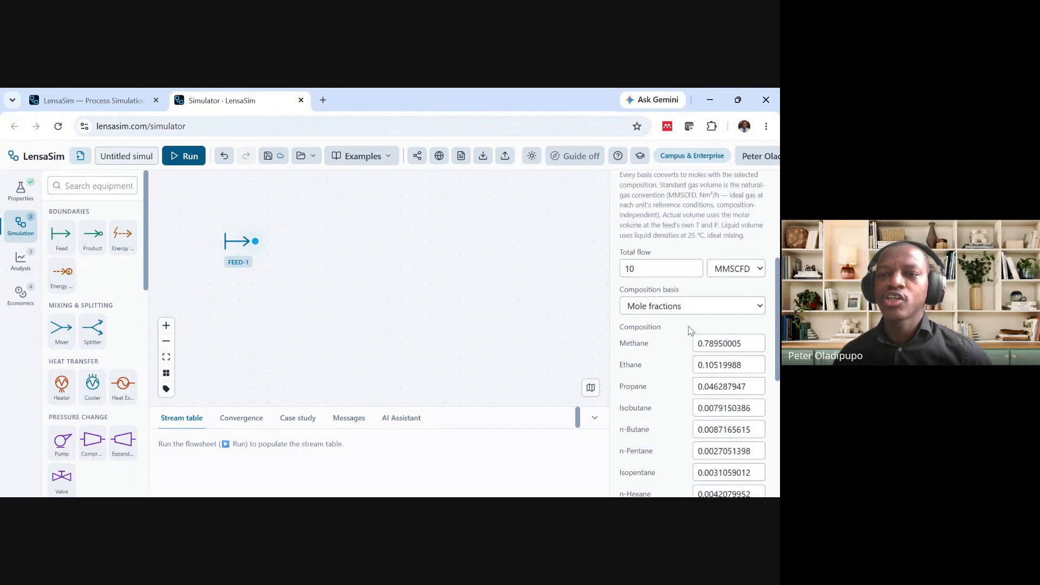
scroll(690, 330, up, 4)
scroll(709, 275, down, 7)
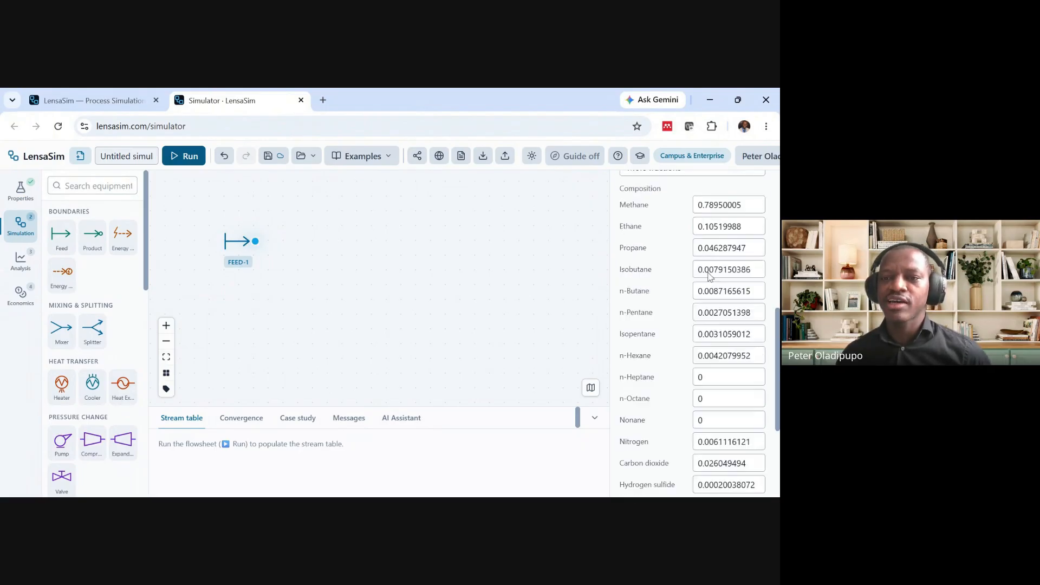
scroll(710, 275, down, 3)
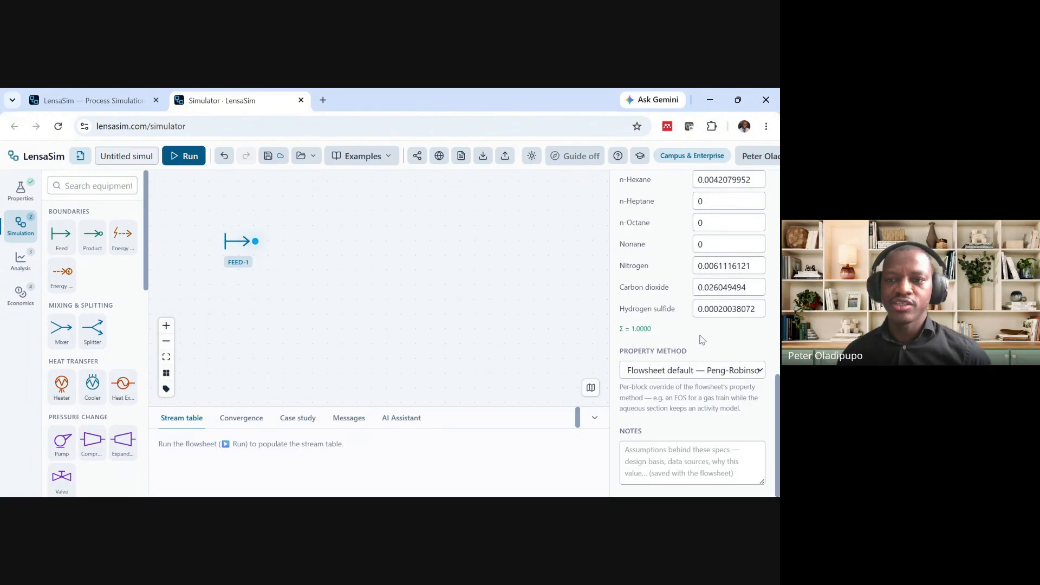
scroll(693, 304, up, 10)
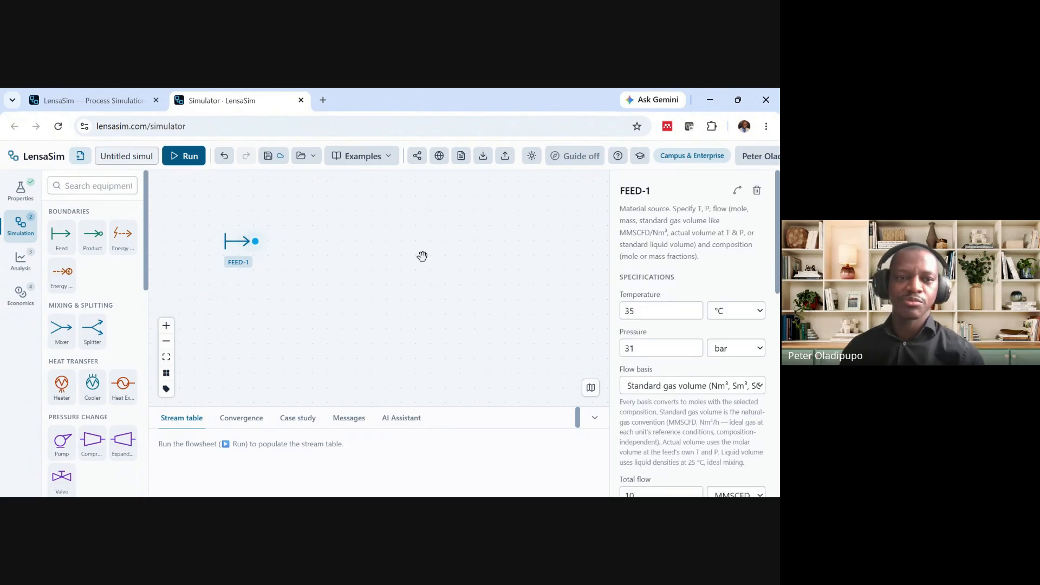
Rename the FEED-1 stream as Flare Gas
drag(230, 245, 224, 241)
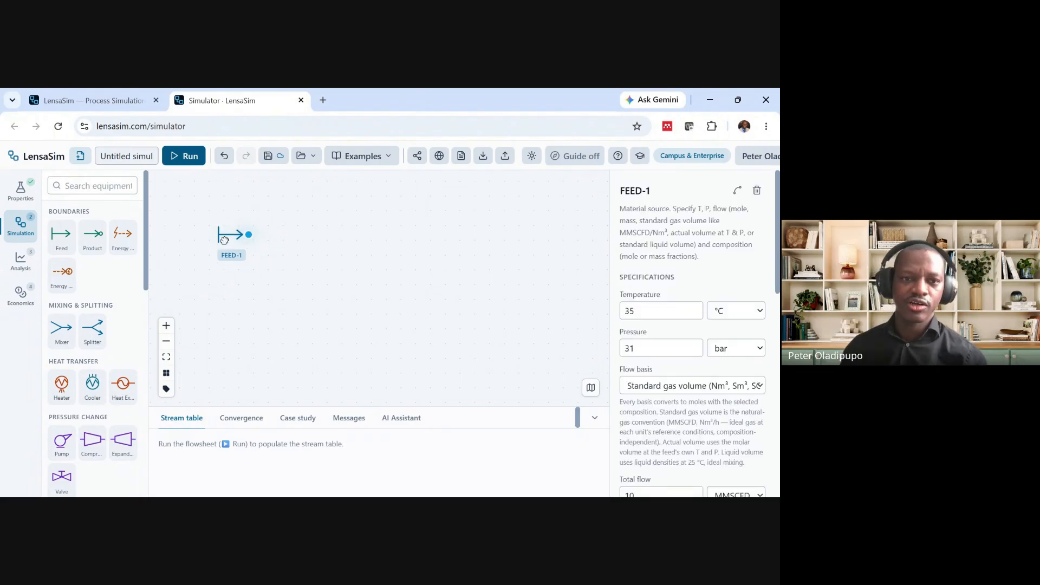
right_click(235, 264)
key(ctrl+a)
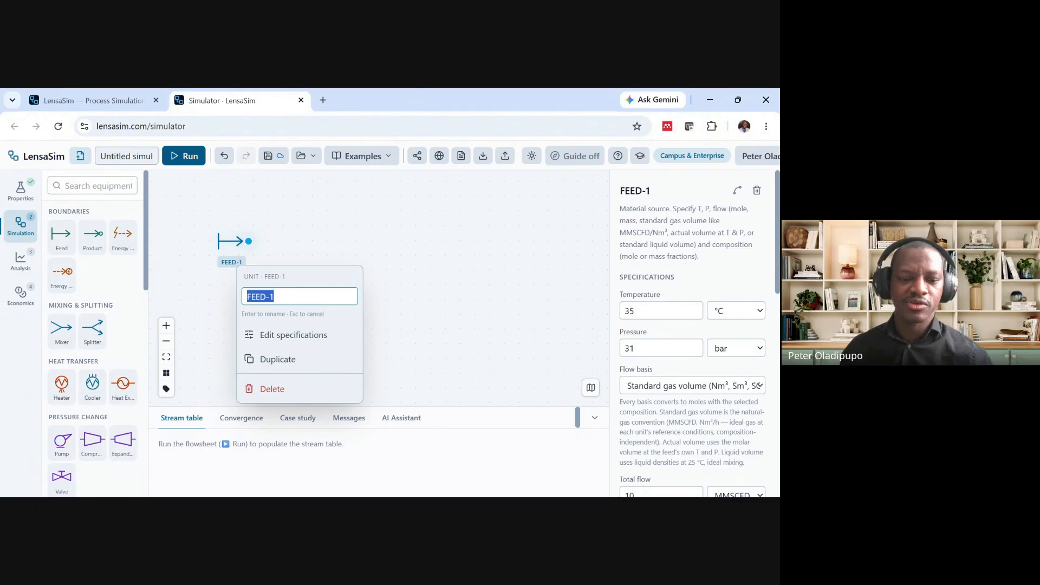
text(Flare Gas)
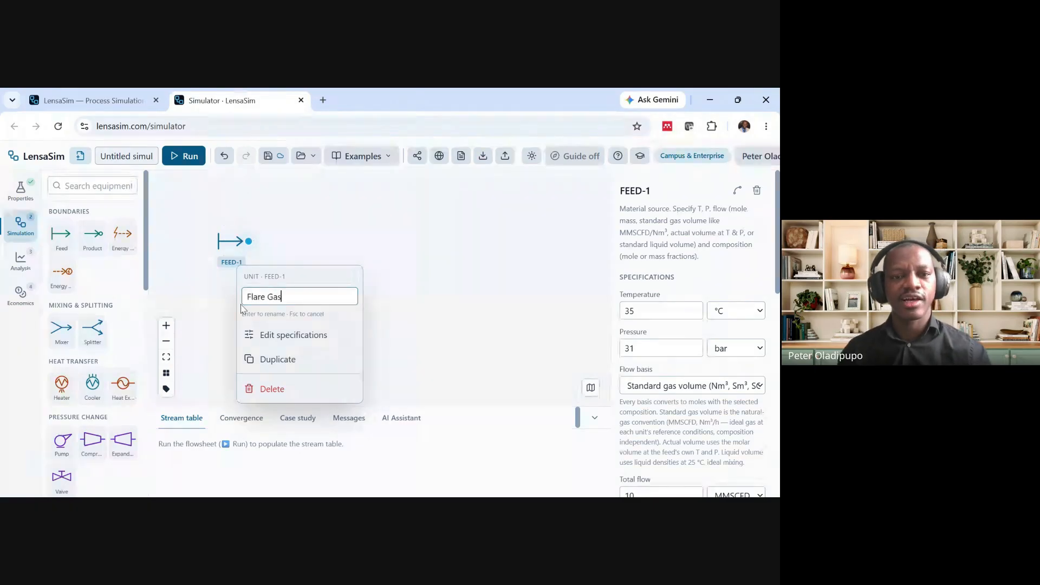
click(293, 247)
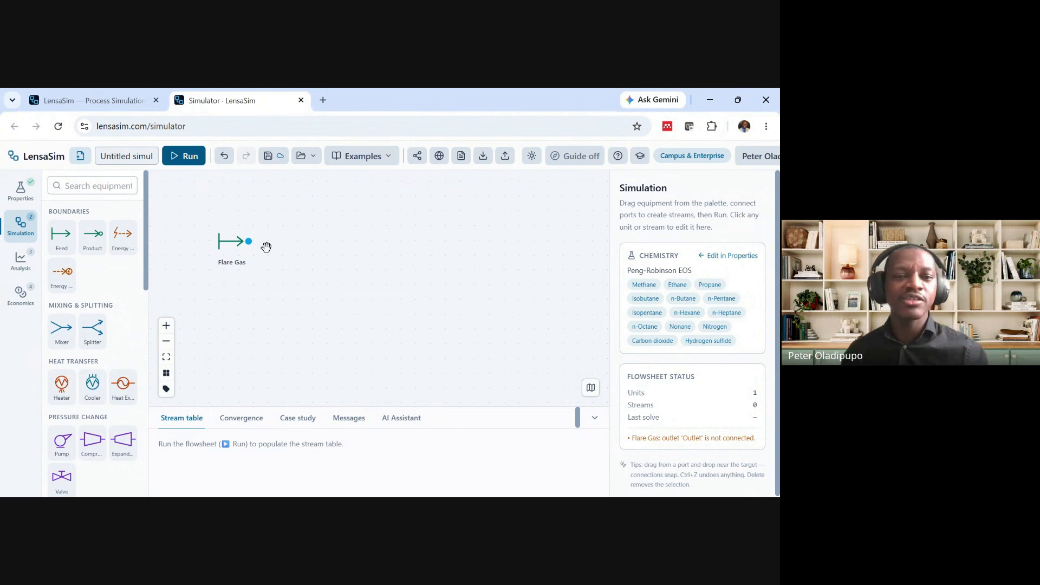
drag(226, 242, 224, 229)
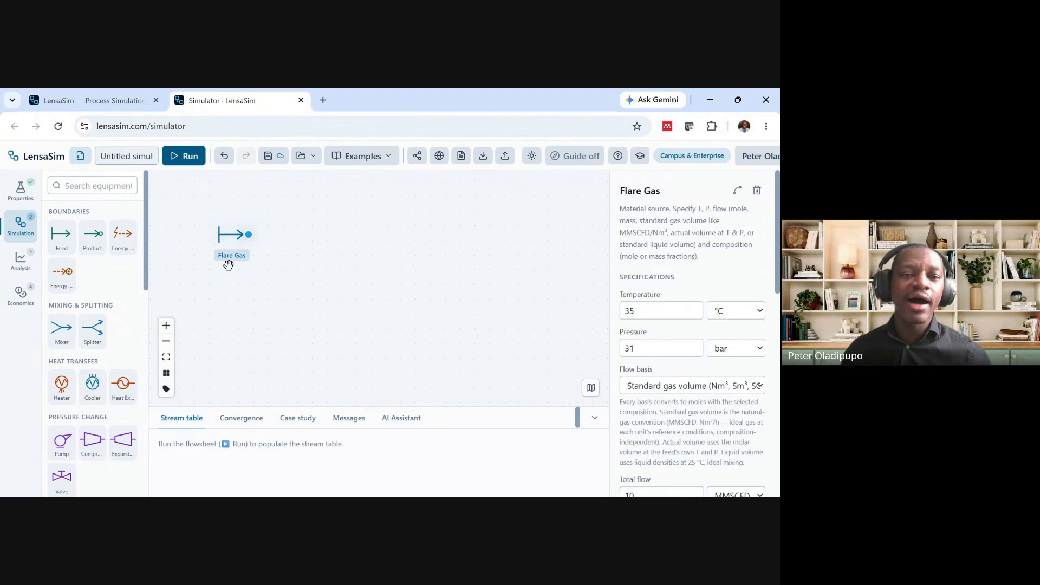
click(225, 307)
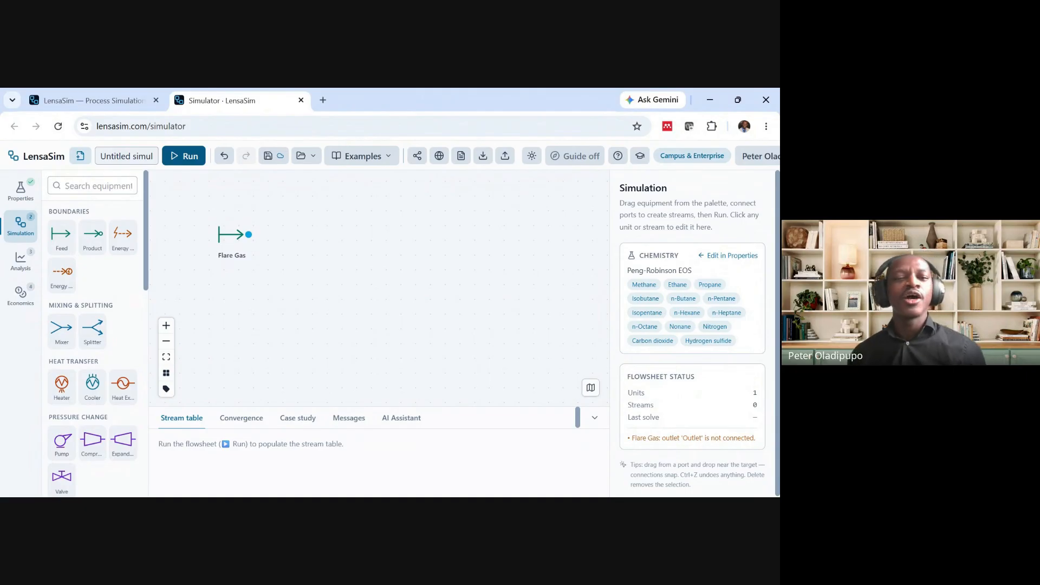
mouse_move(234, 238)
mouse_down()
mouse_move(228, 247)
mouse_move(219, 233)
mouse_up()
click(281, 273)
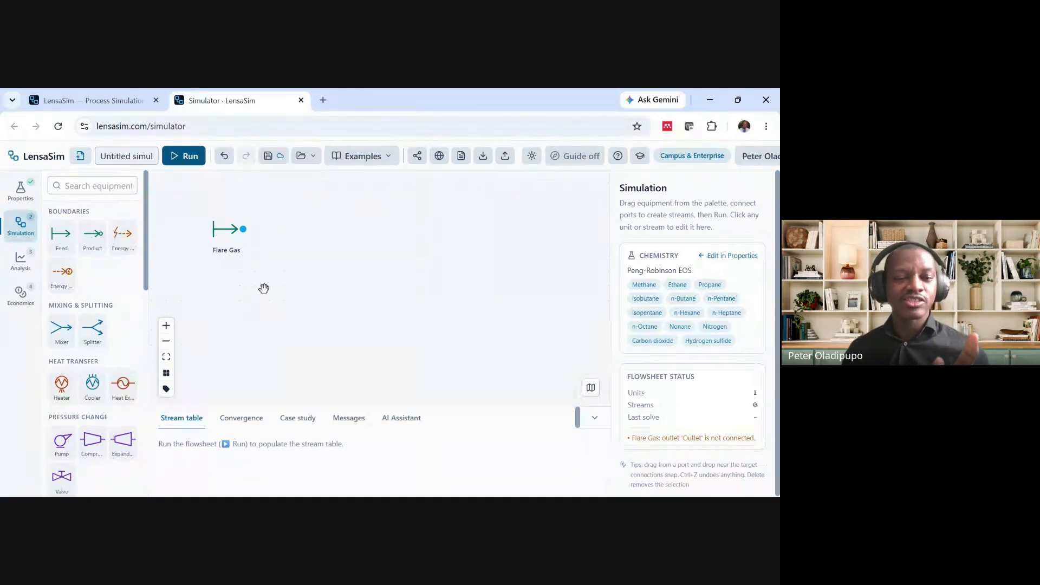
drag(250, 249, 249, 238)
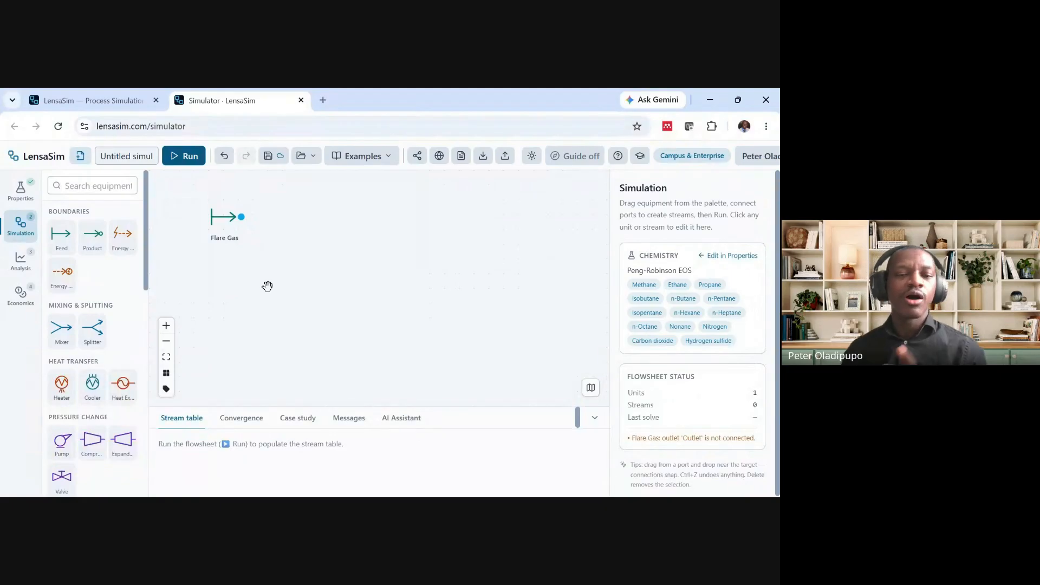
drag(283, 249, 289, 266)
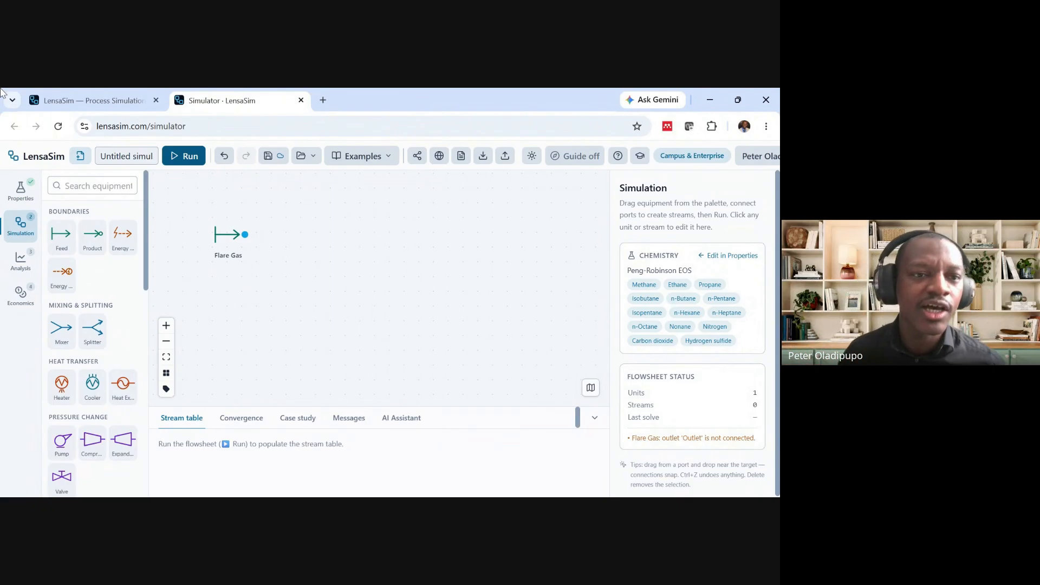
Add a second feed below Flare Gas and rename the Flare Gas feed as Dry Flare Gas
click(66, 234)
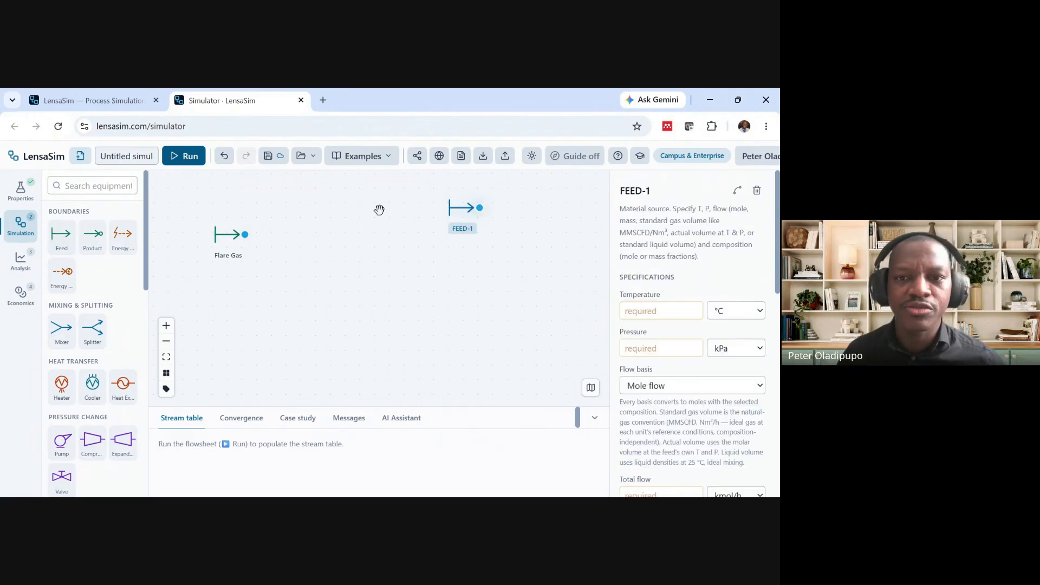
drag(454, 208, 243, 303)
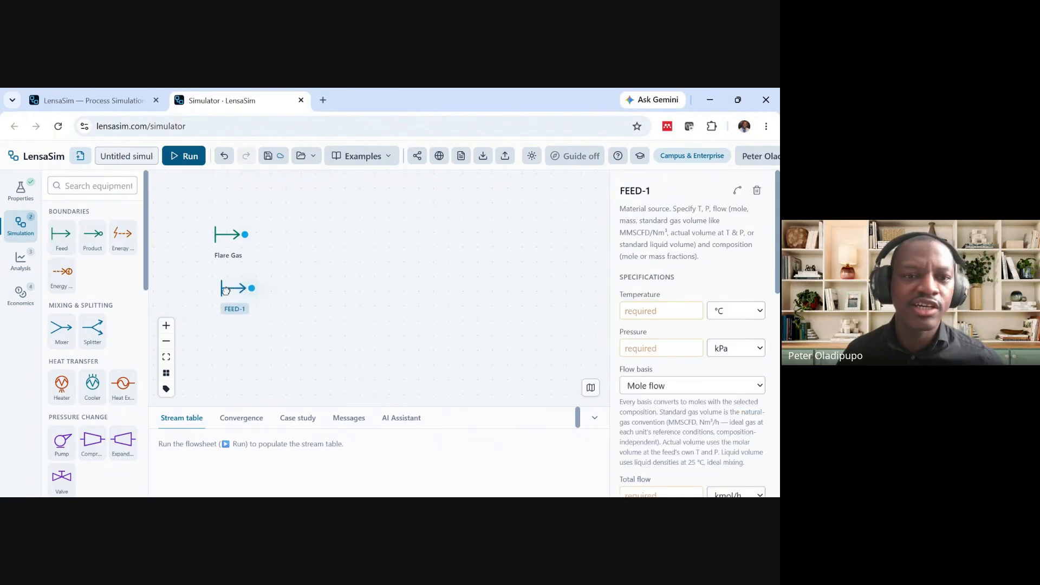
right_click(228, 254)
click(272, 288)
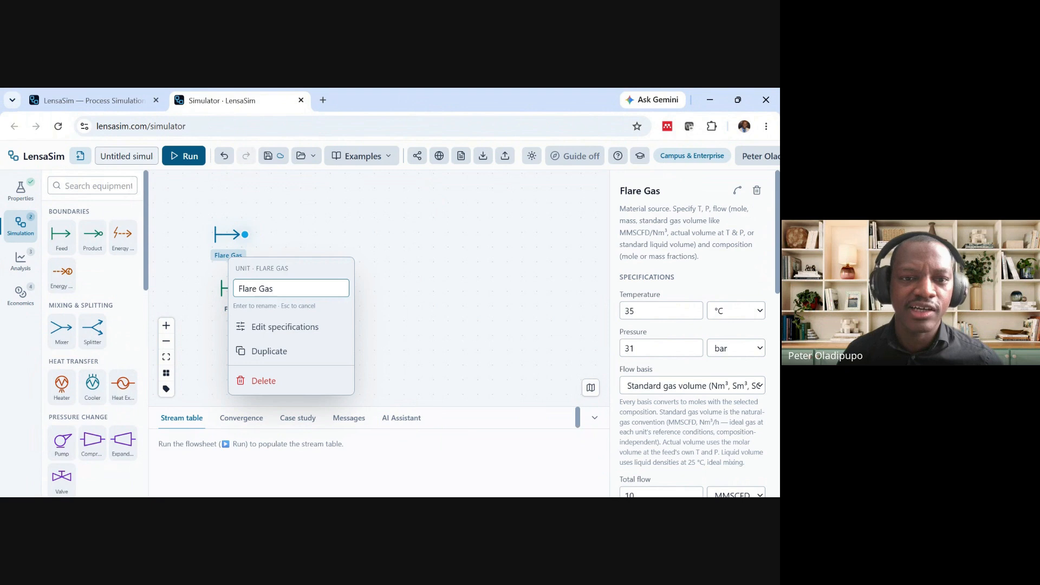
text(Dry)
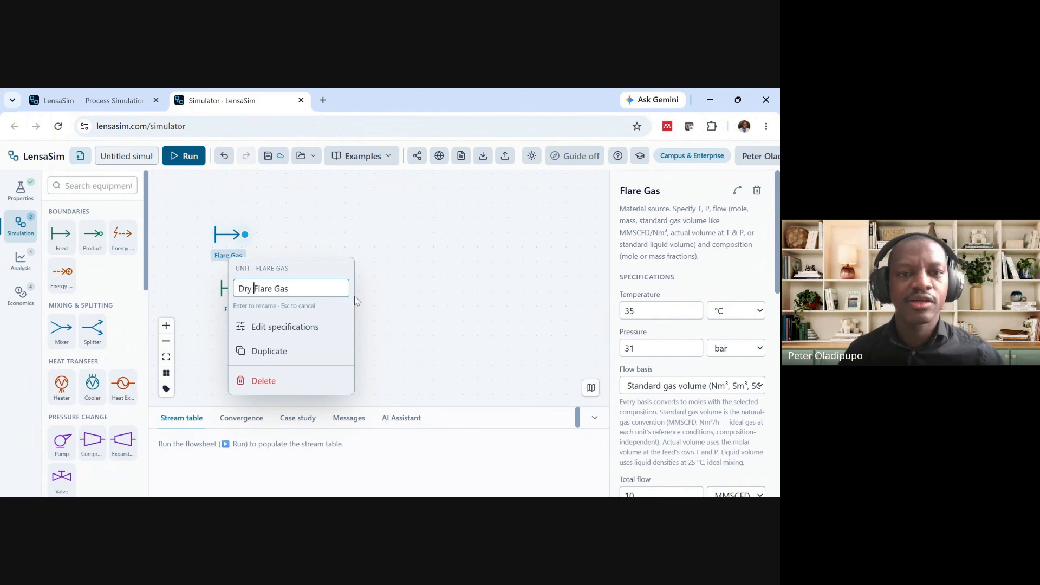
click(356, 296)
Rename the new feed below Dry Flare Gas as Free Water
right_click(234, 295)
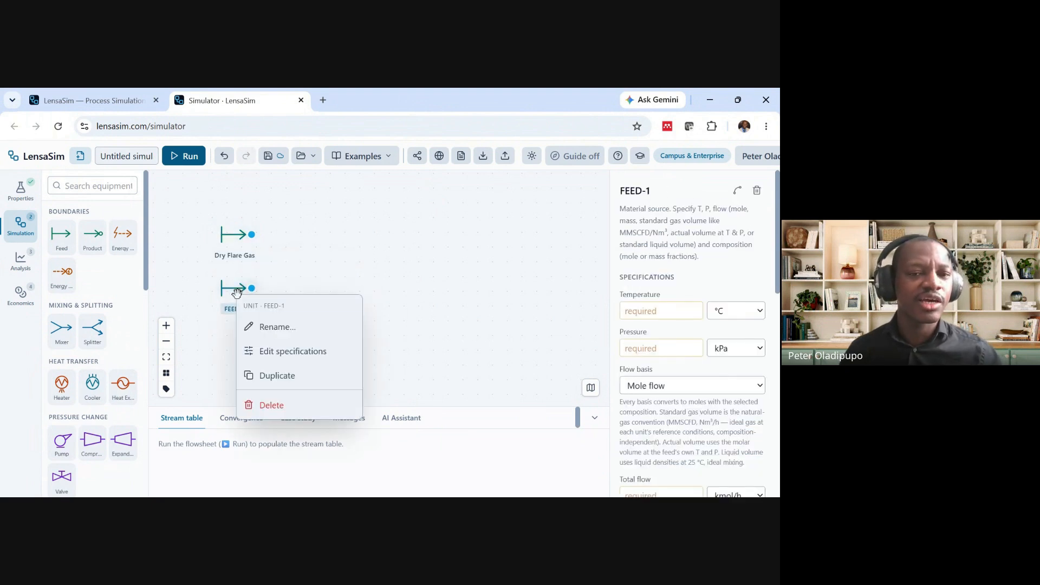
click(271, 326)
key(ctrl+a)
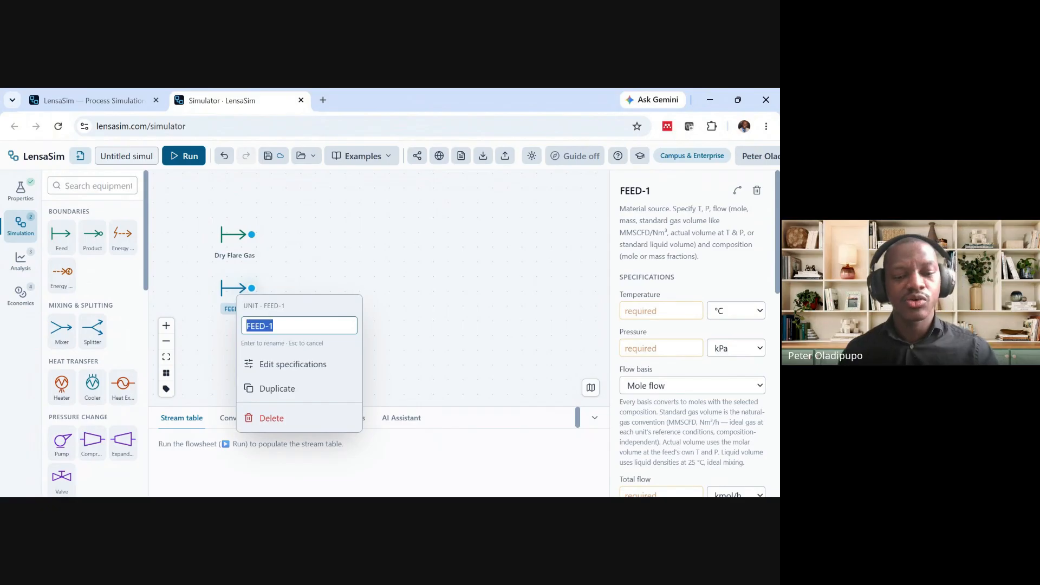
text(Water)
key(BackSpace)
key(BackSpace)
key(BackSpace)
key(BackSpace)
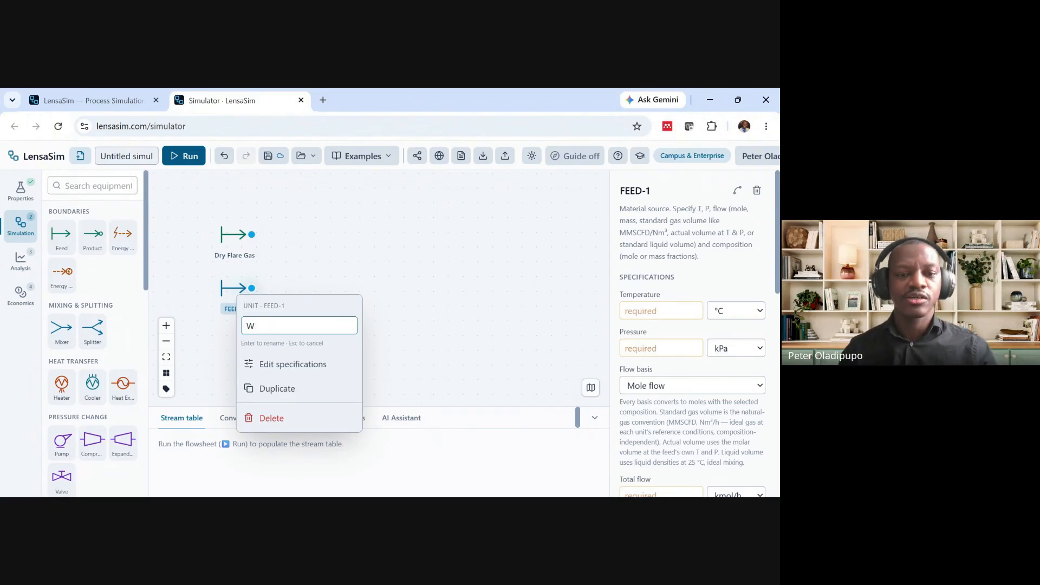
text(Free Water)
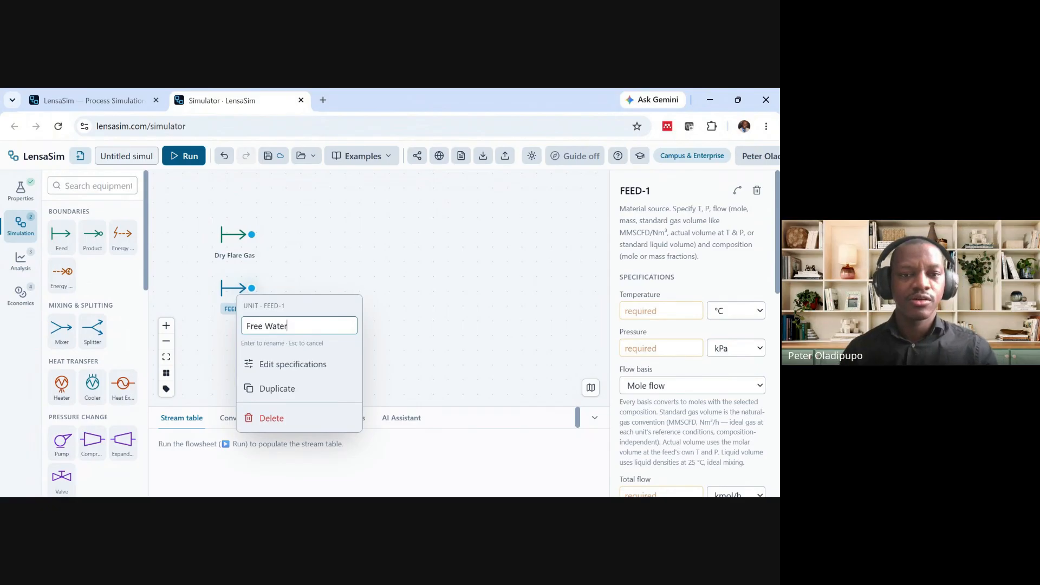
click(351, 268)
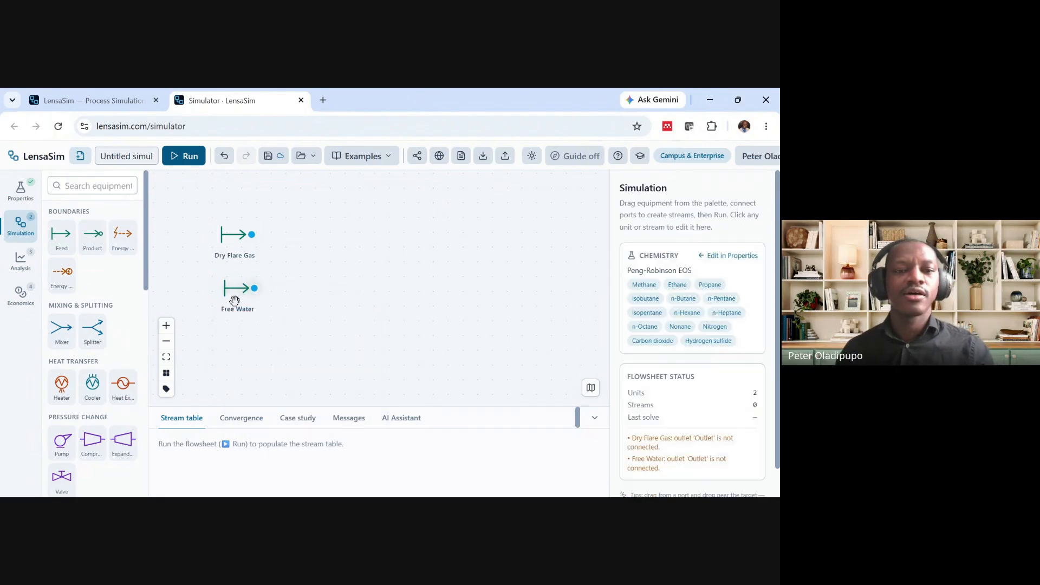
Add a third feed below Free Water and name it HC Condensate
click(231, 293)
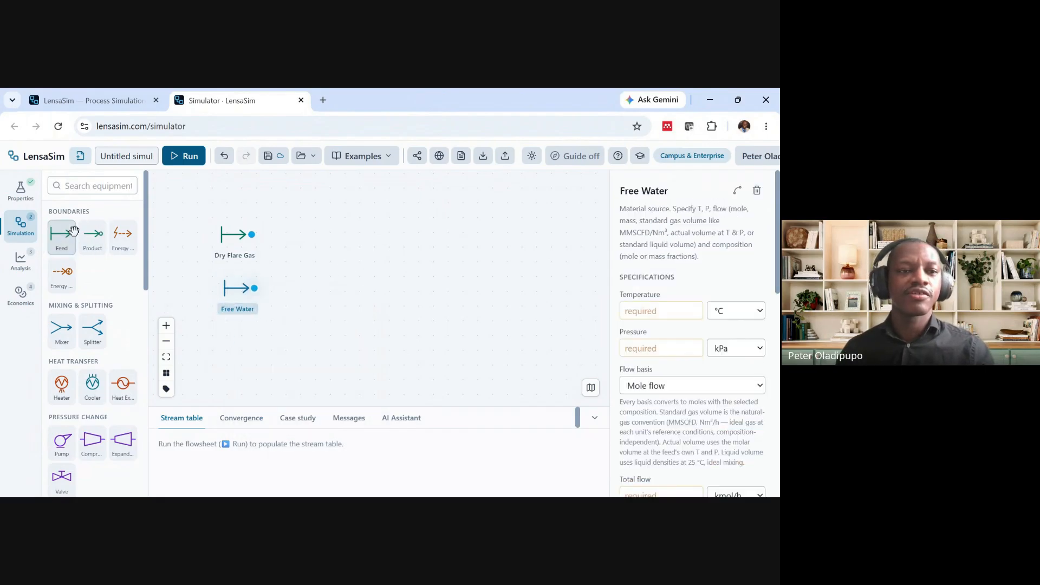
drag(61, 234, 229, 369)
click(365, 277)
right_click(229, 369)
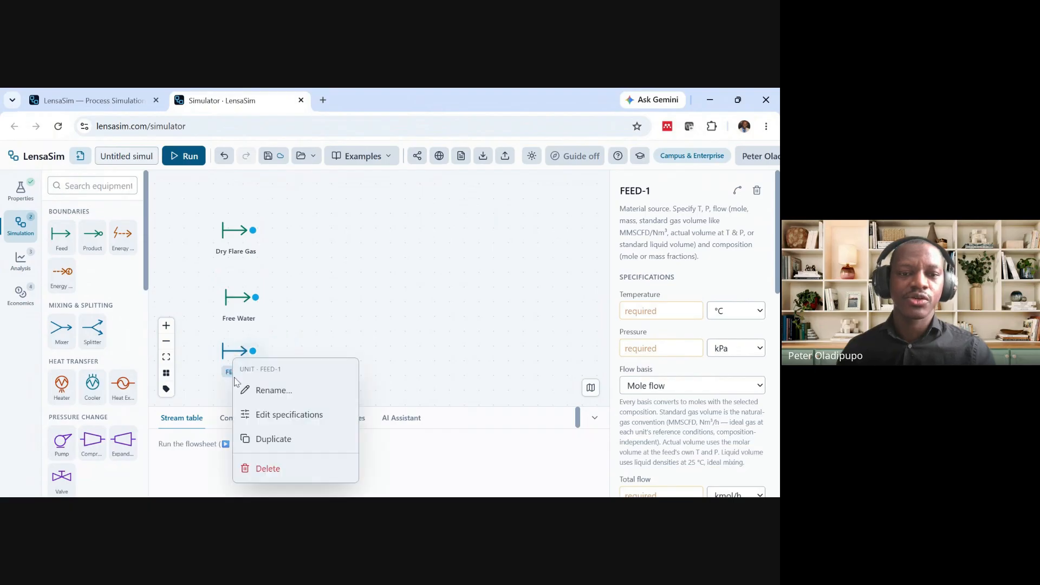
click(260, 389)
text(H)
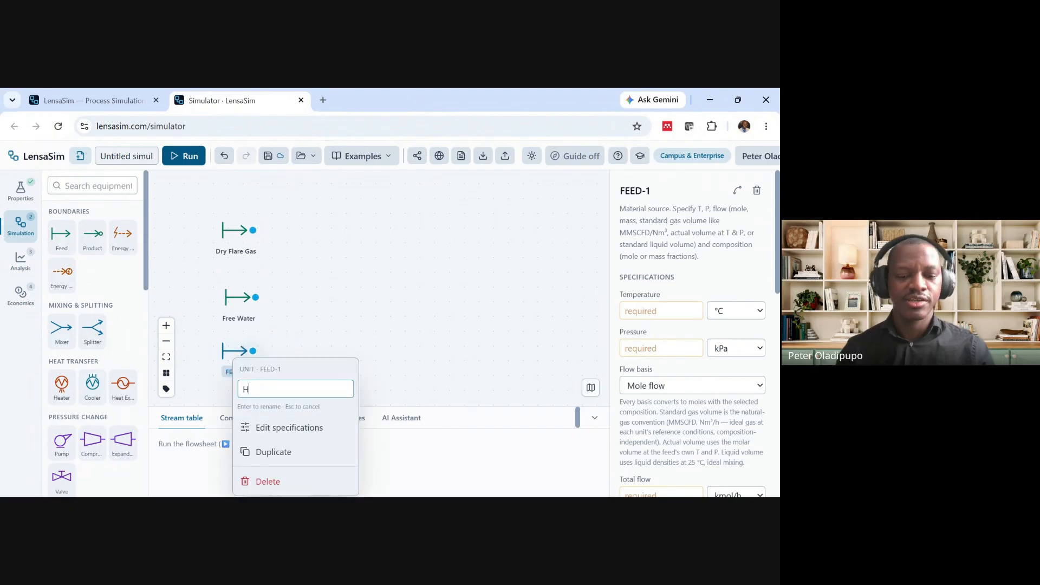
text(C Condensa)
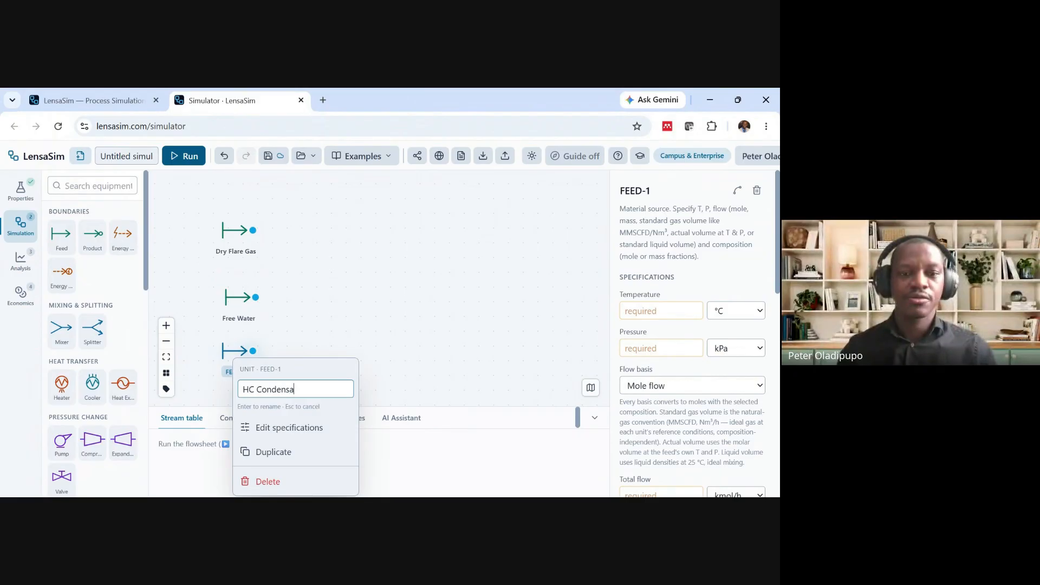
text(te)
key(Return)
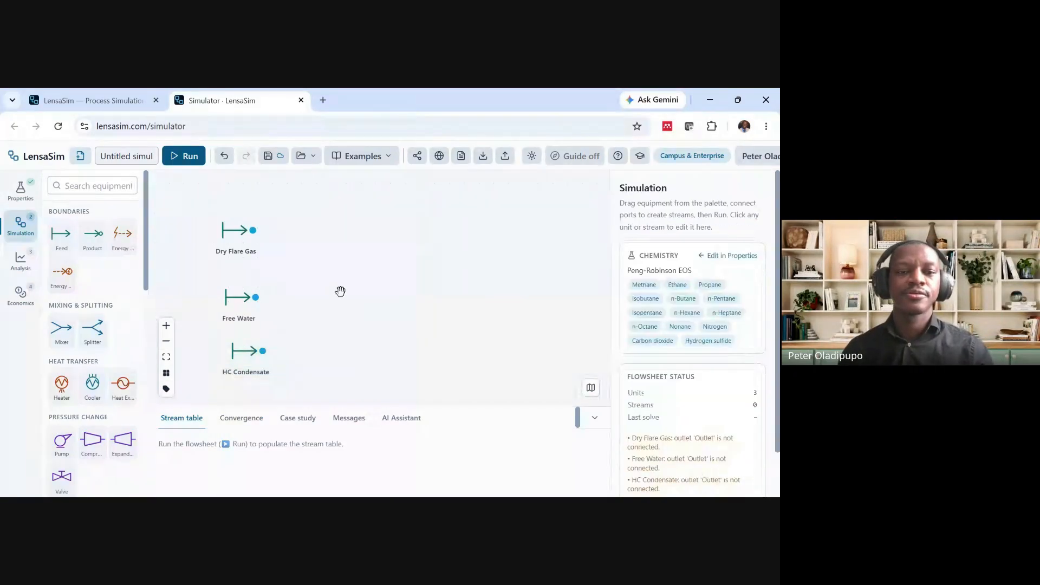
Arrange the Dry Flare Gas, Free Water and HC Condensate feeds in an evenly spaced vertical column
drag(234, 237, 234, 223)
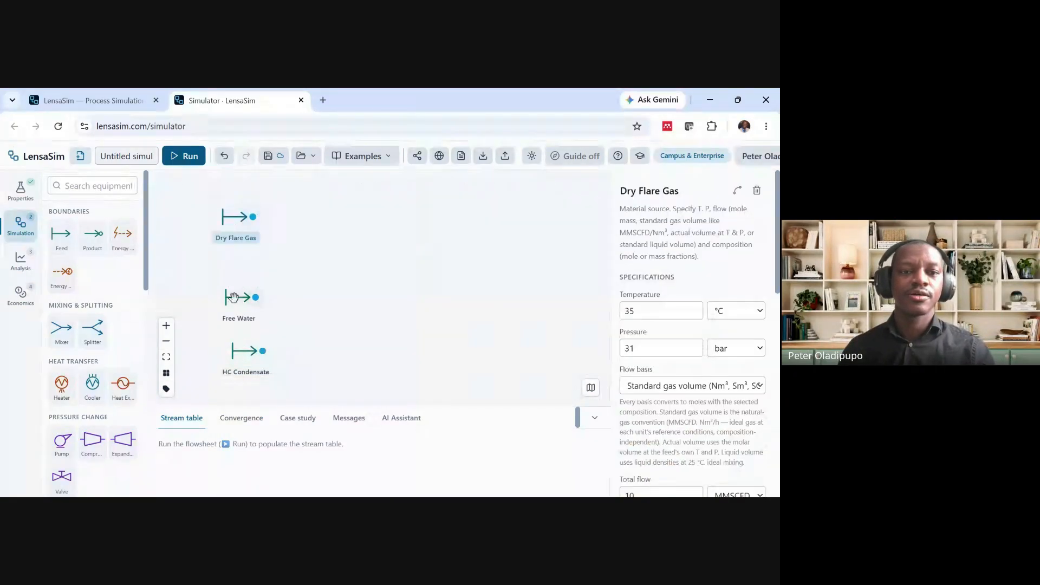
drag(235, 298, 235, 271)
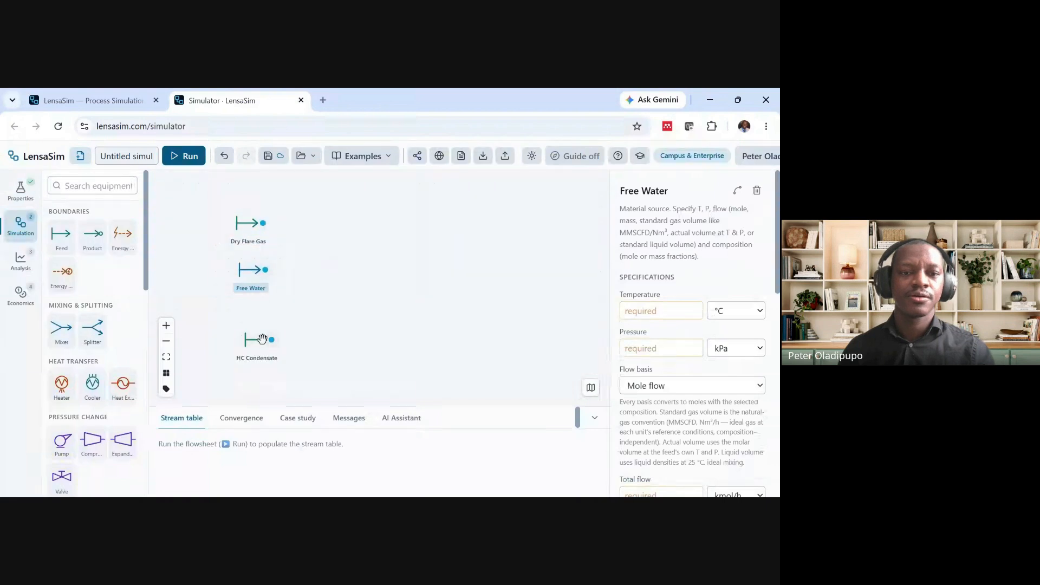
drag(252, 351, 243, 327)
click(285, 302)
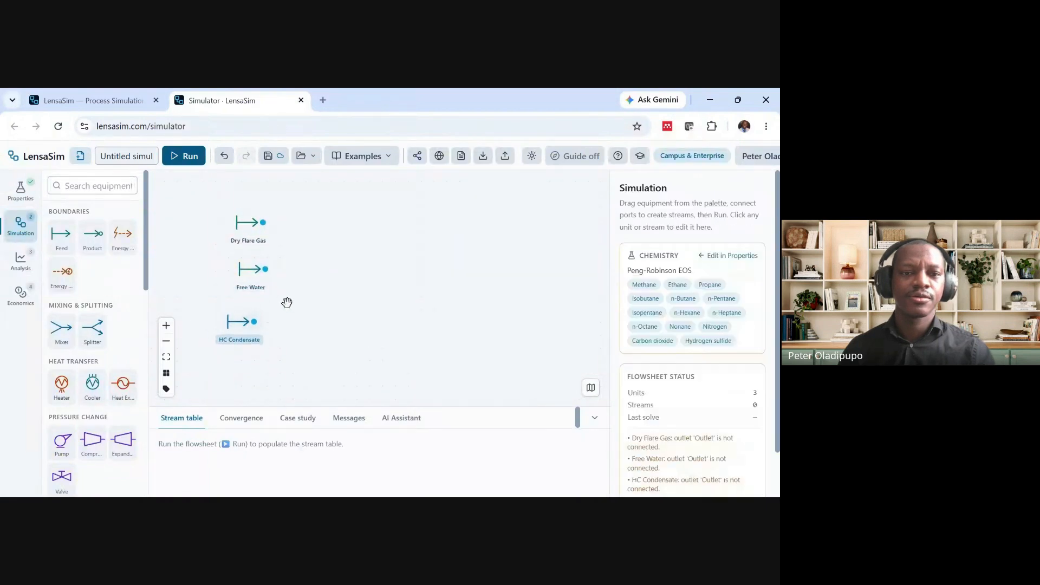
drag(253, 271, 248, 275)
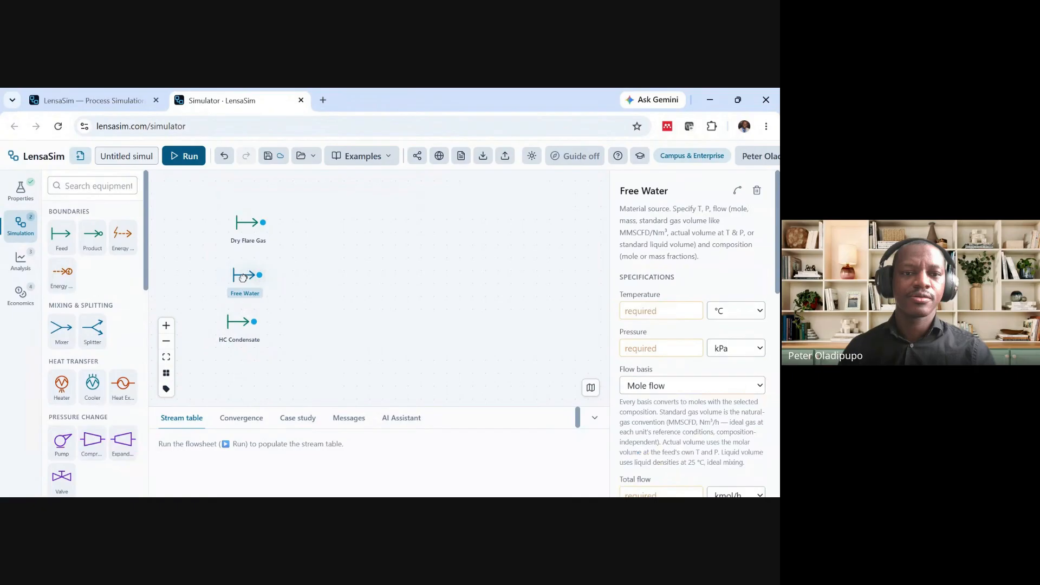
drag(249, 221, 243, 227)
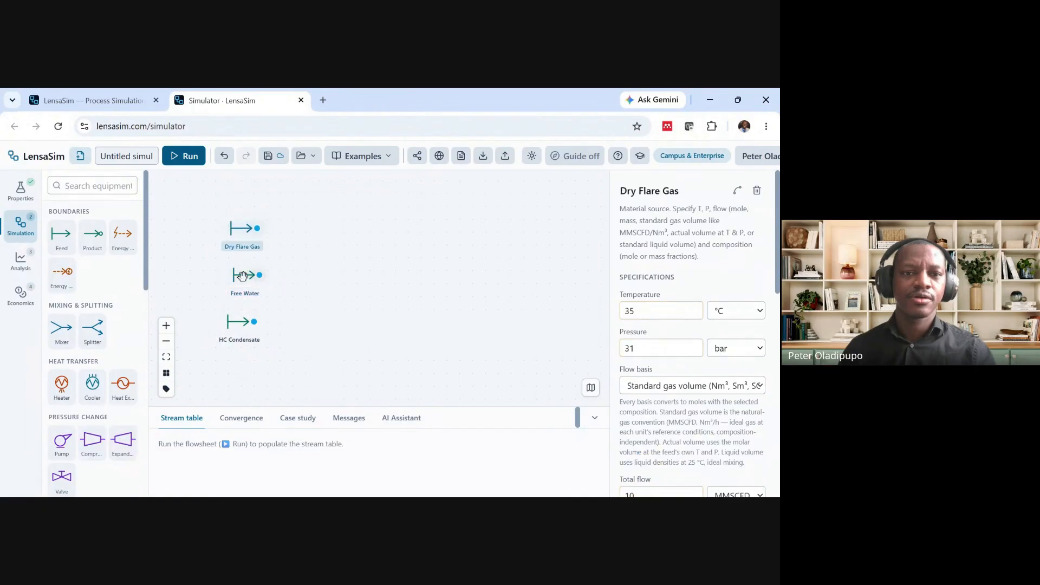
drag(244, 276, 238, 276)
click(303, 277)
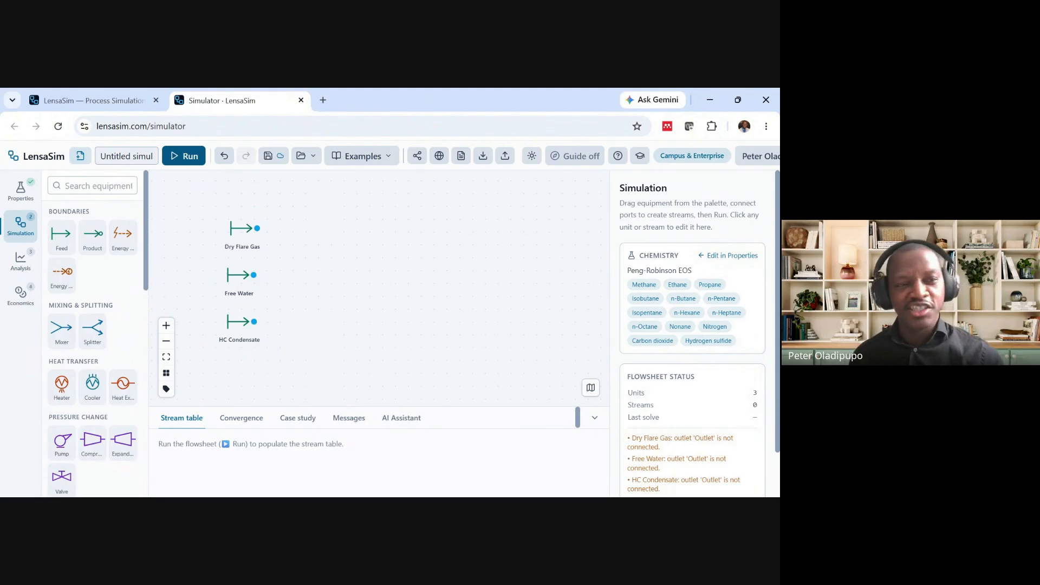
Find Water in the component databank and add it to the simulation's component list
click(19, 193)
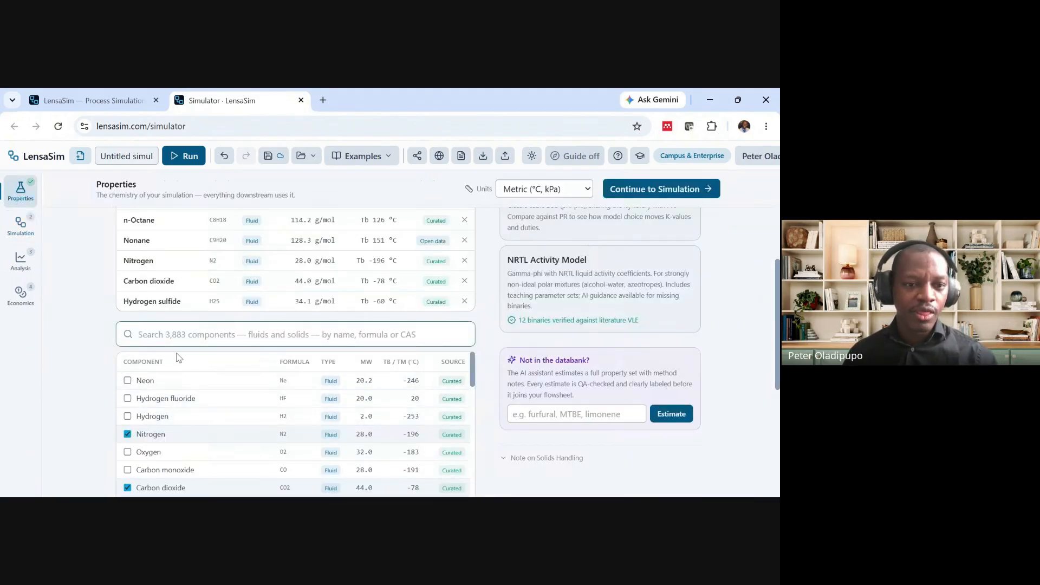
text(water)
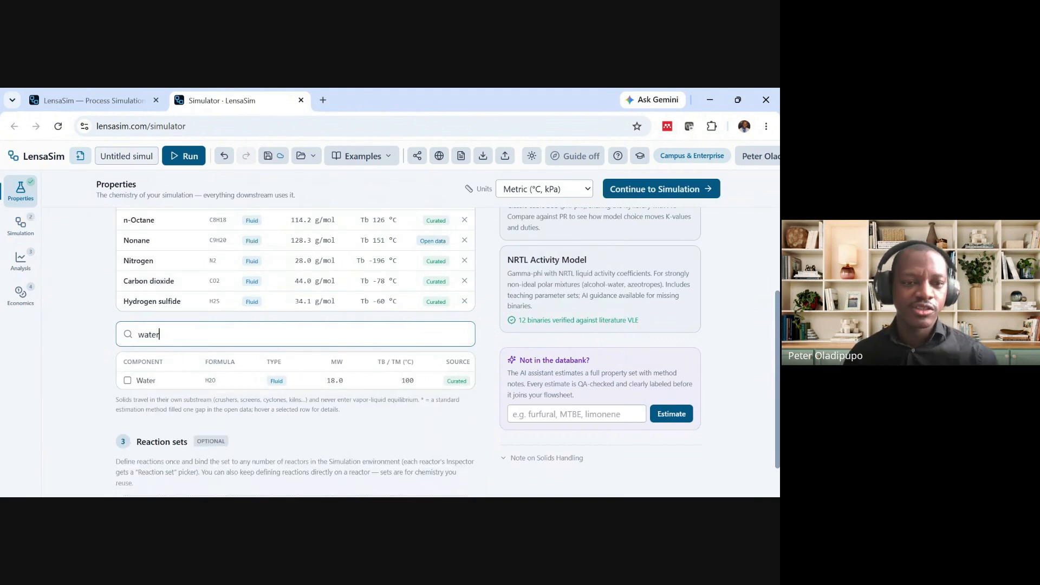
click(127, 380)
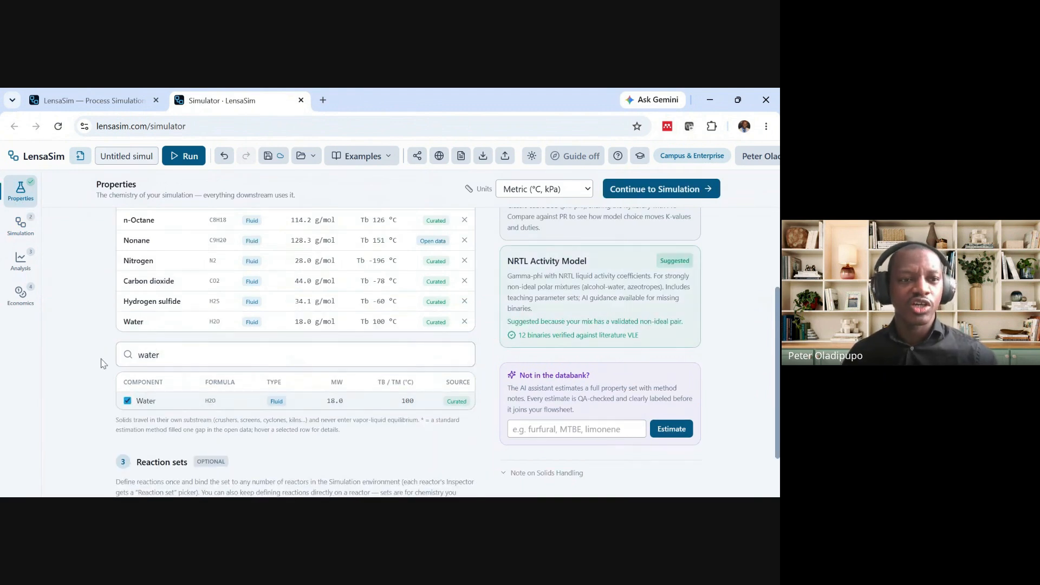
Return to the flowsheet and realign the Dry Flare Gas, Free Water and HC Condensate feeds in an evenly spaced column along the canvas's left side
click(20, 226)
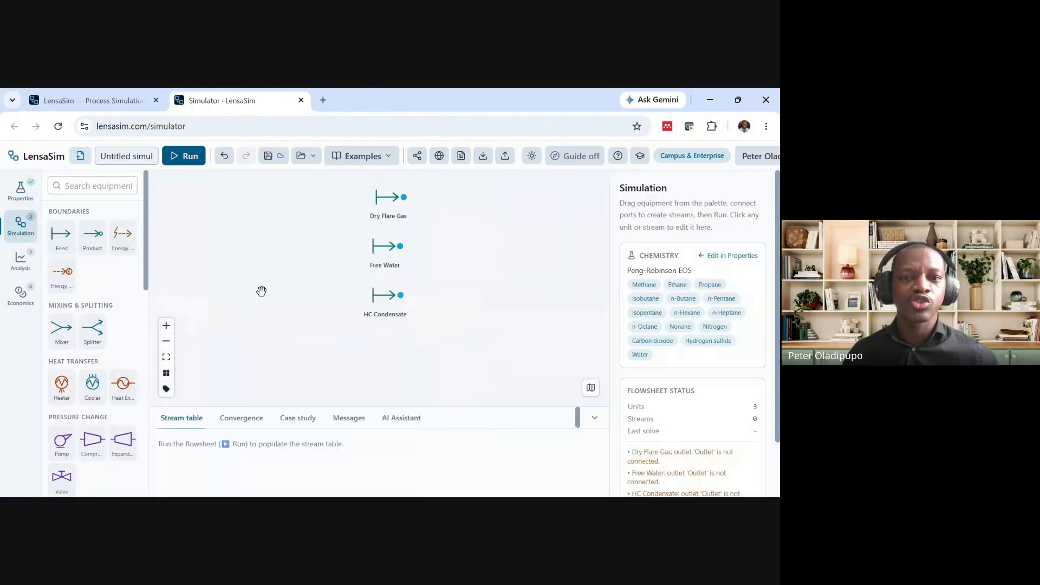
drag(385, 201, 272, 215)
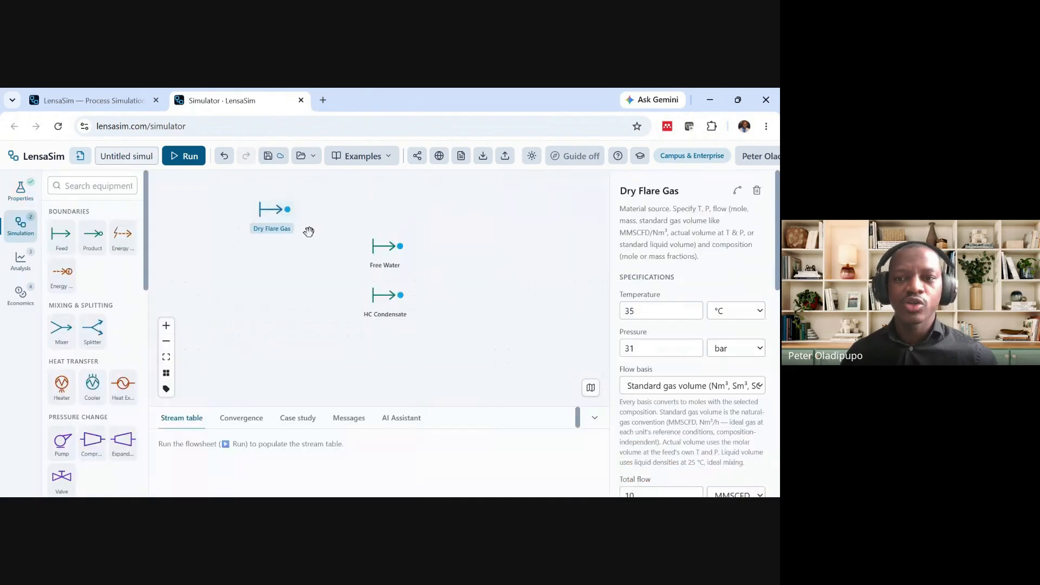
drag(379, 248, 266, 265)
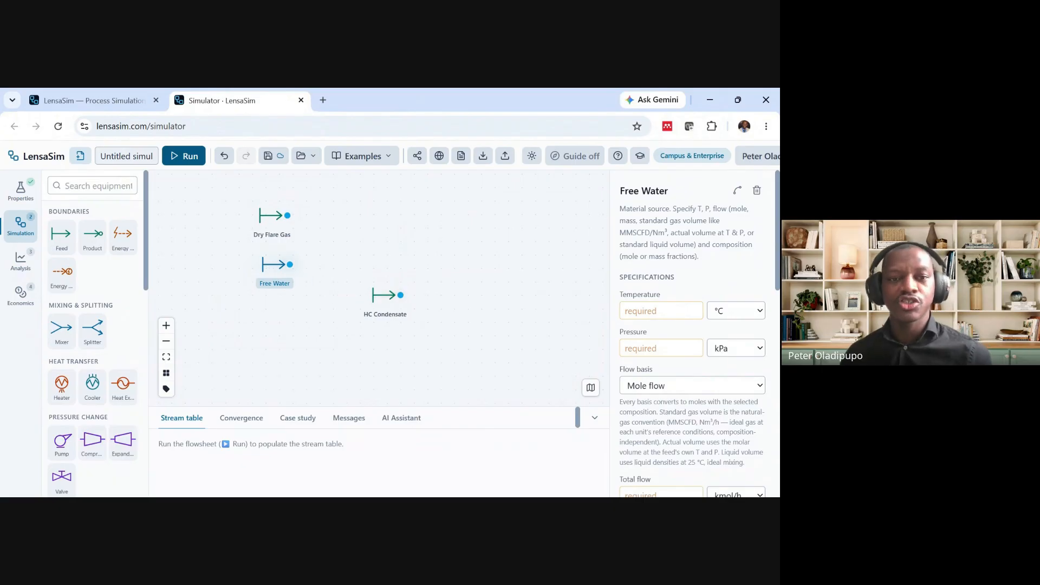
drag(278, 218, 271, 212)
drag(273, 271, 261, 278)
drag(267, 210, 254, 210)
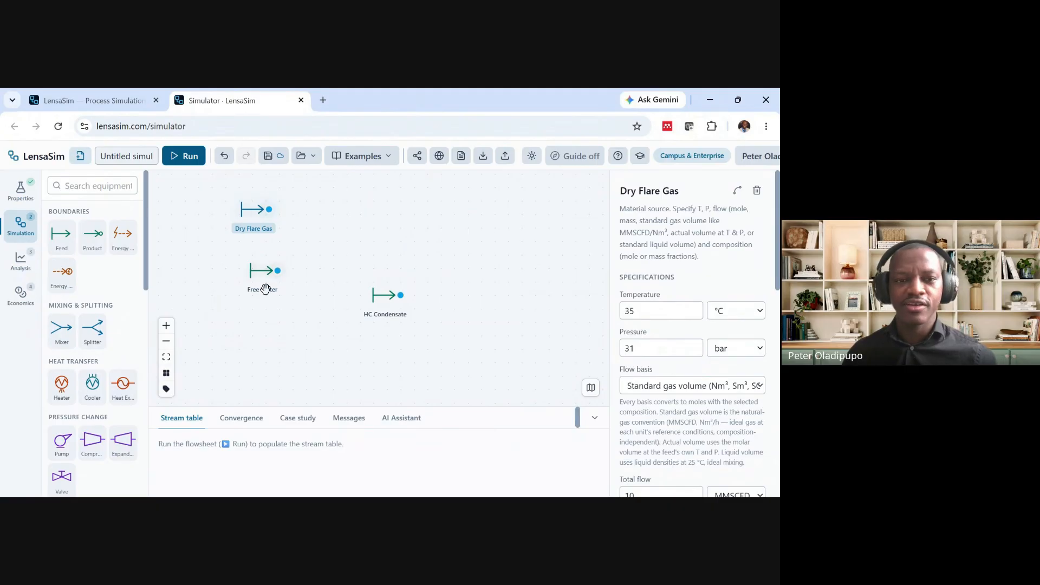
drag(265, 289, 260, 283)
drag(379, 306, 259, 330)
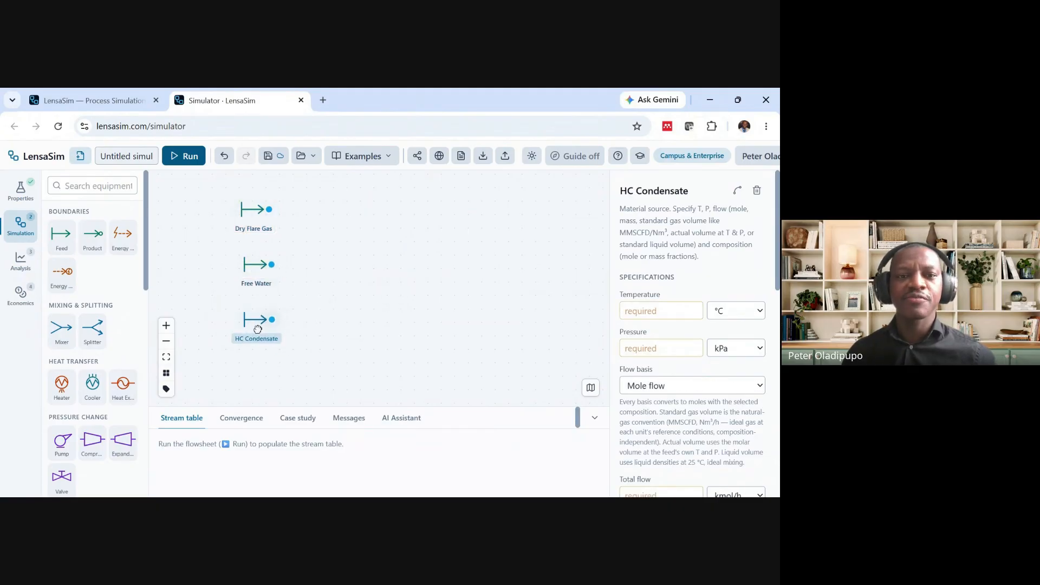
Set the Free Water feed's temperature to 35 °C and its pressure to 31 bar
click(253, 270)
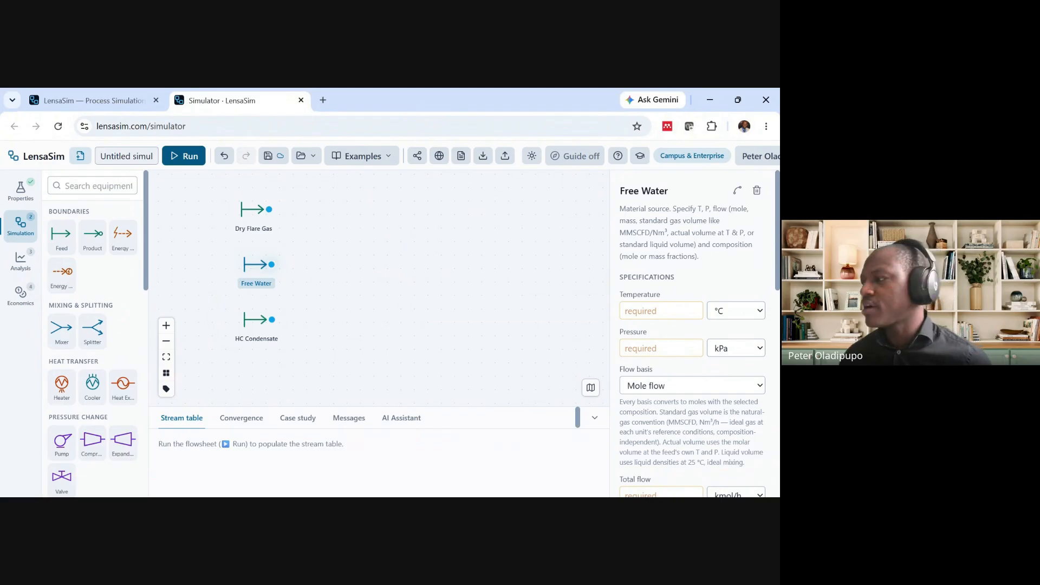
text(35)
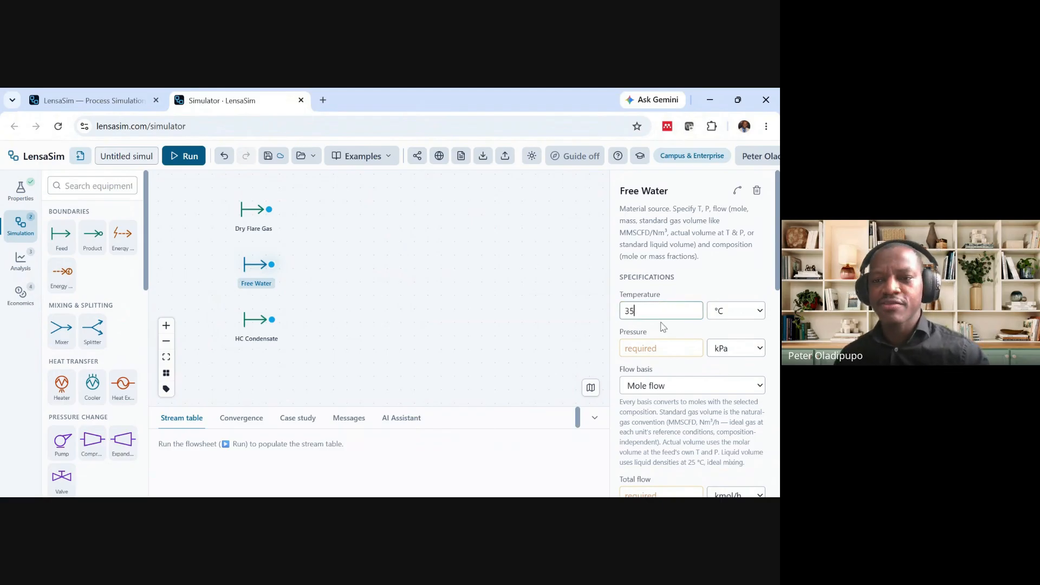
key(Tab)
text(31)
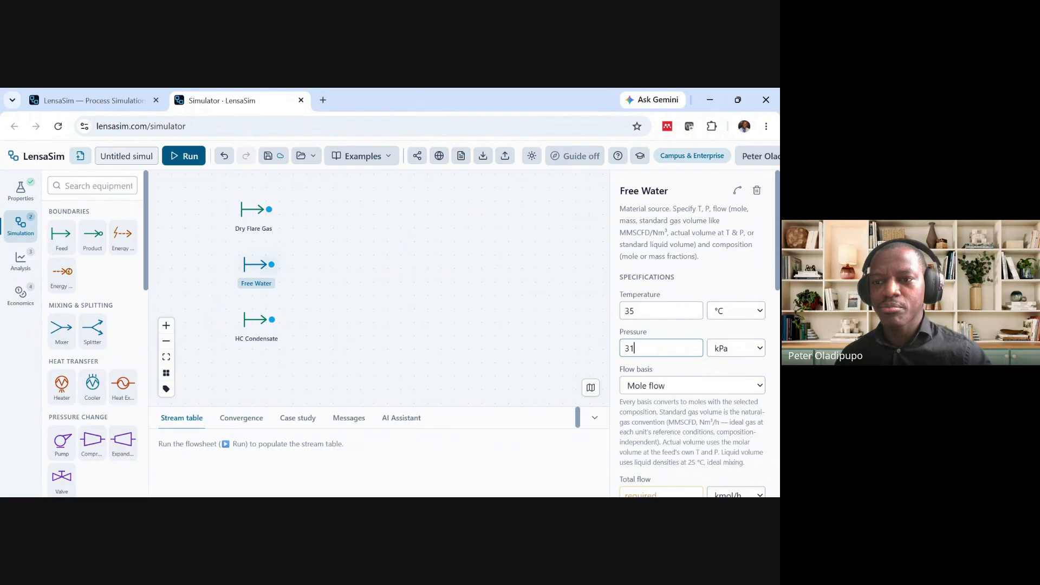
key(BackSpace)
key(BackSpace)
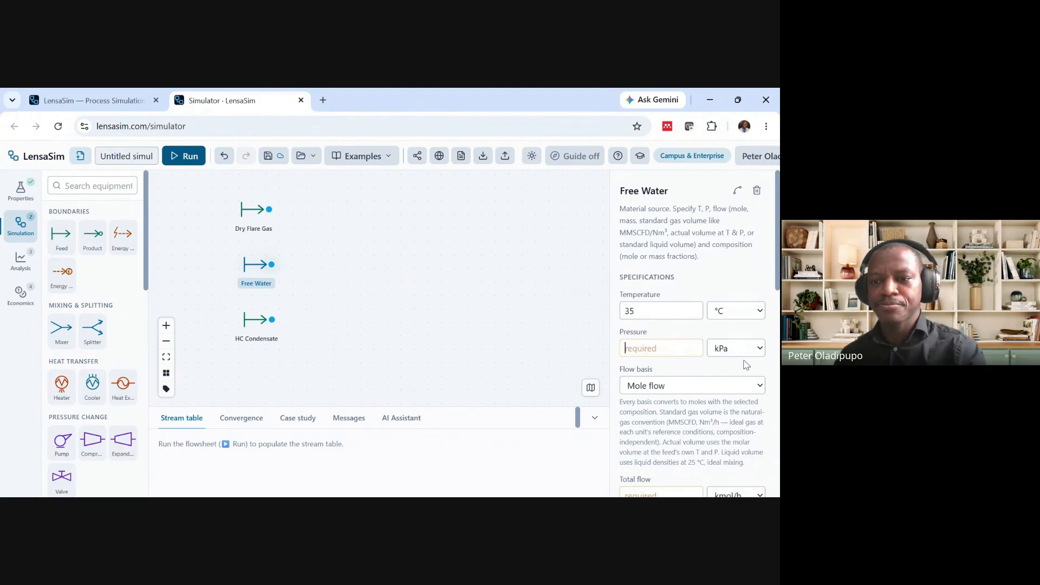
click(729, 379)
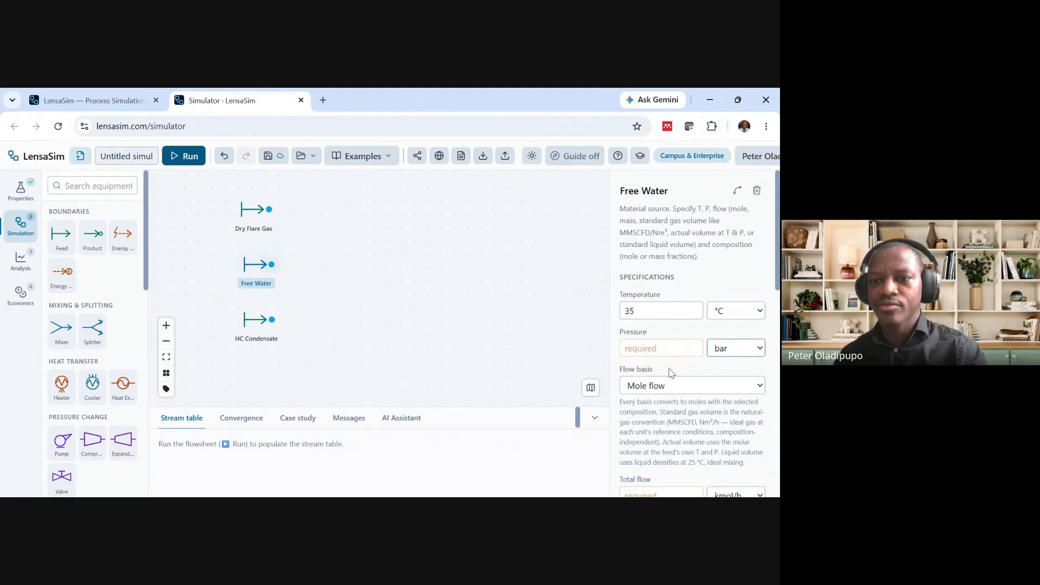
click(664, 349)
text(31)
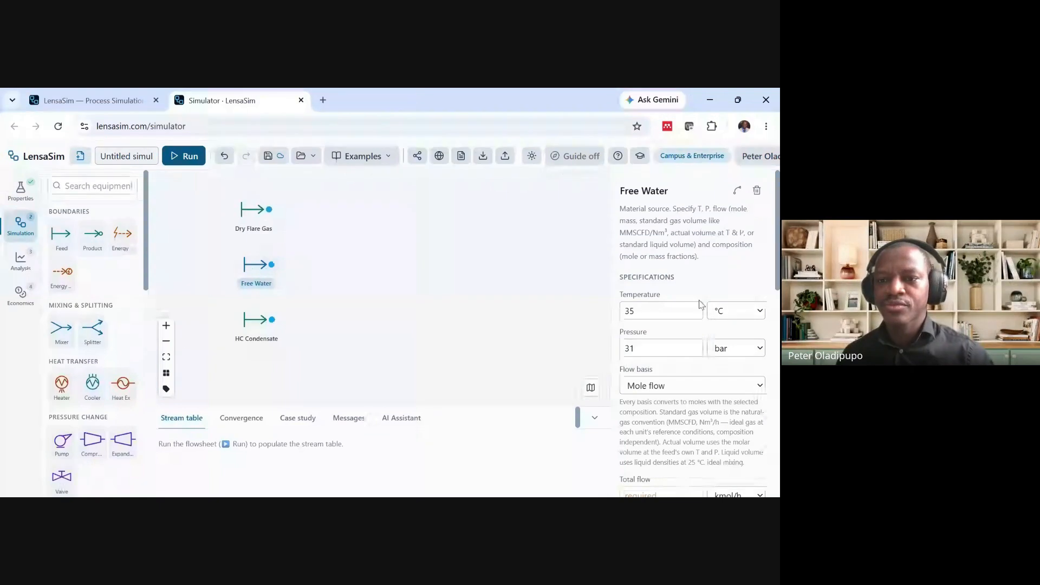
Specify the Free Water feed on a mass flow basis with a total flow of 500 kg/h
scroll(705, 354, down, 1)
scroll(705, 355, down, 1)
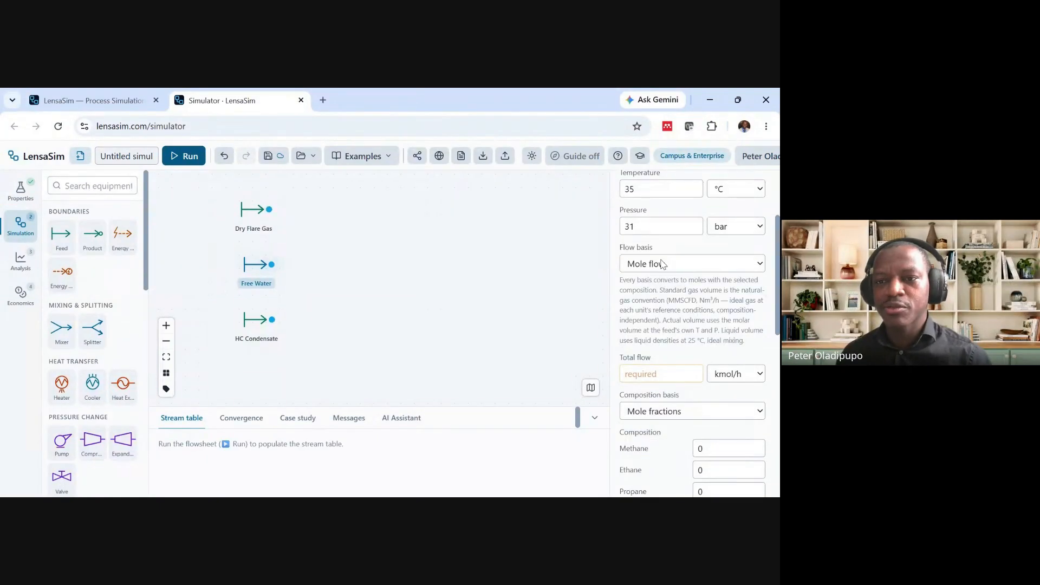
click(669, 278)
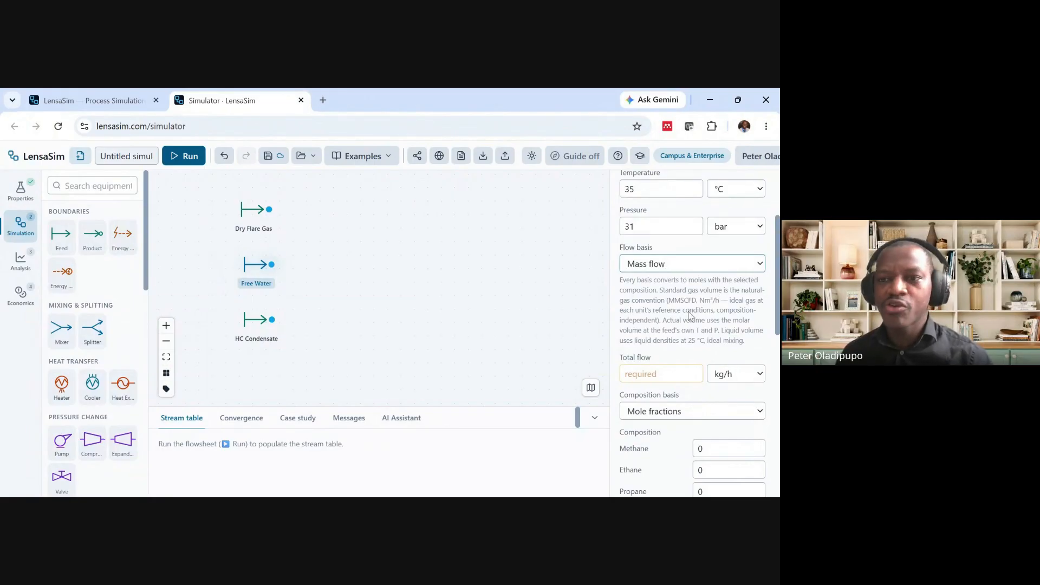
key(alt+Tab)
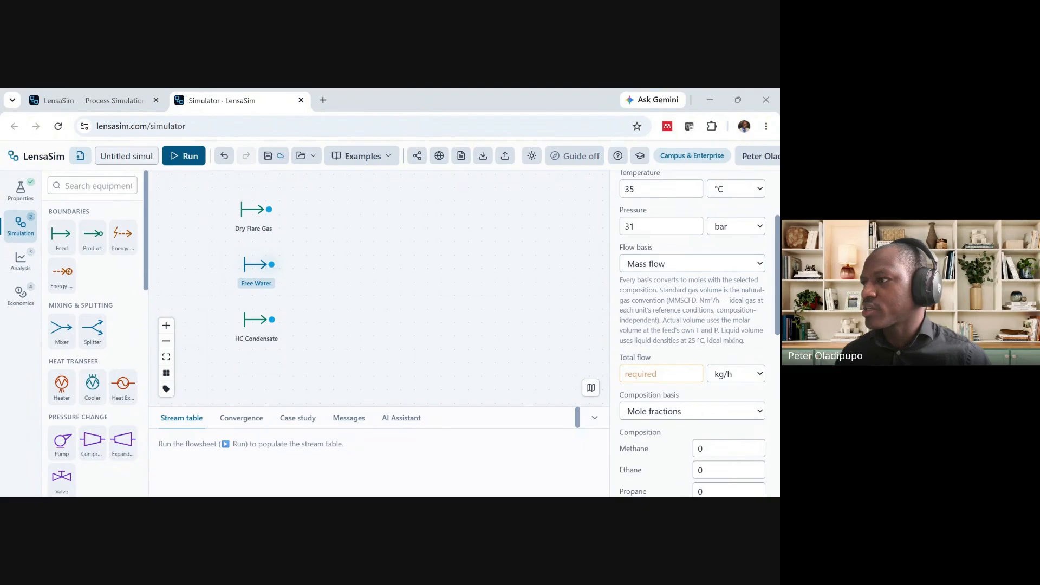
click(674, 373)
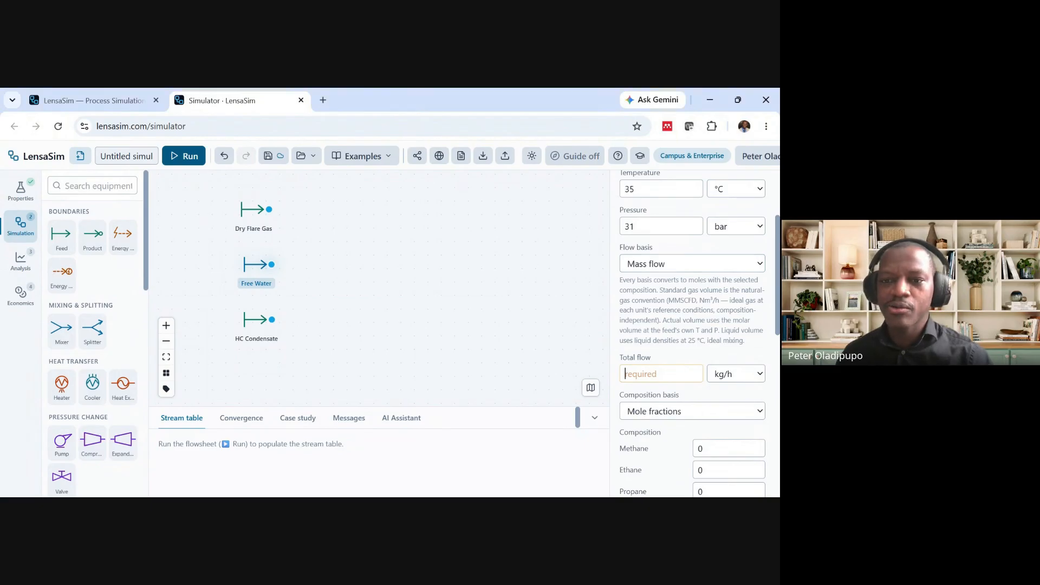
text(500)
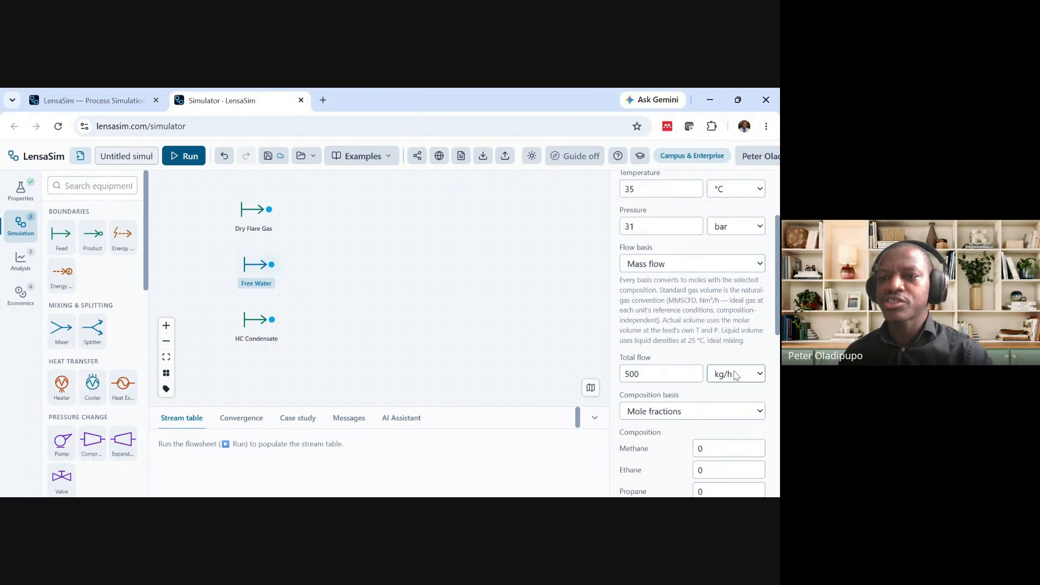
Enter 99.8 for water in the Free Water feed's mole-fraction composition
scroll(658, 336, down, 3)
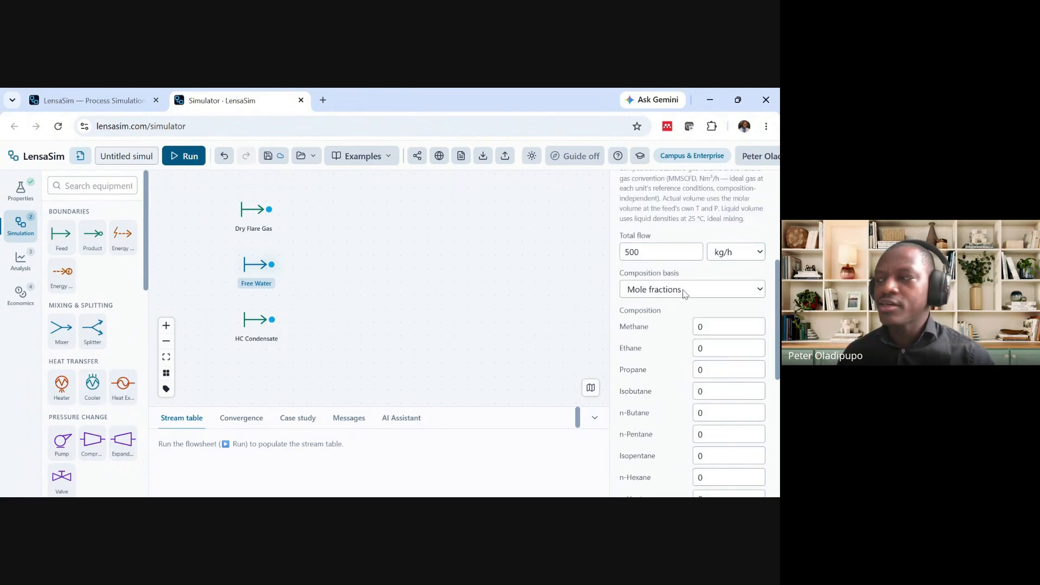
key(alt+Tab)
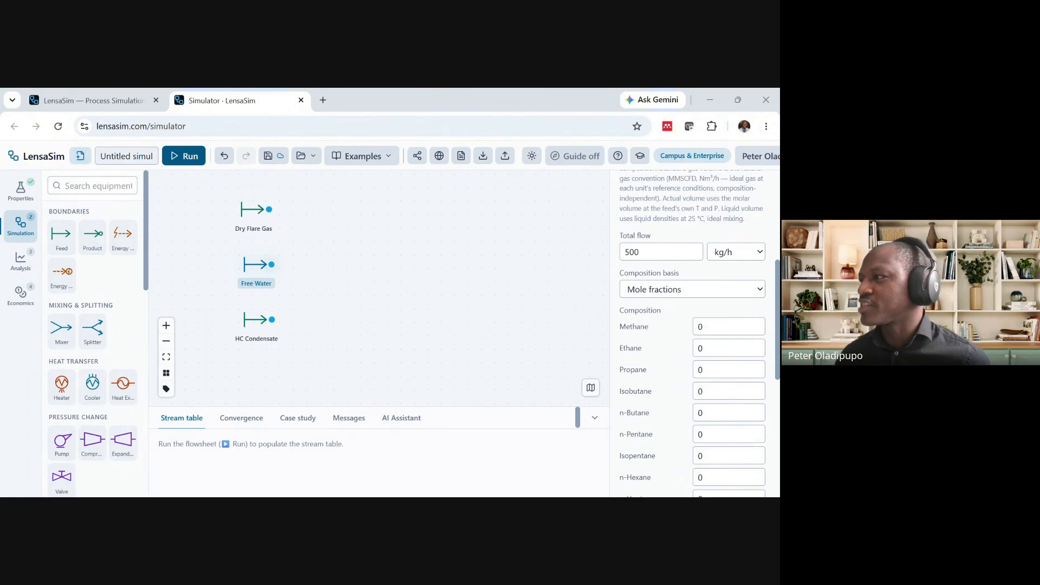
scroll(741, 366, down, 5)
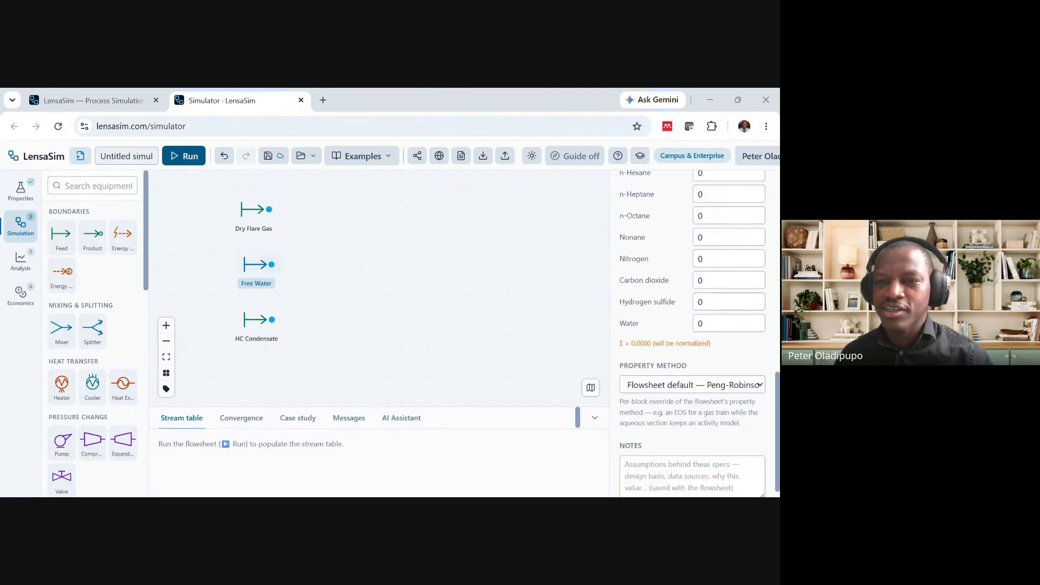
click(728, 324)
key(BackSpace)
text(99)
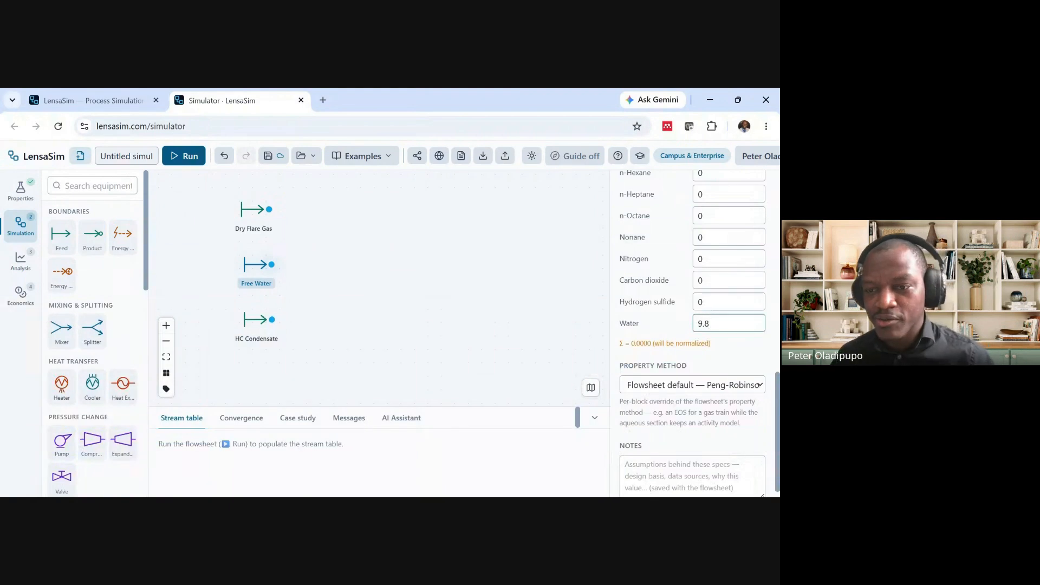
key(BackSpace)
key(BackSpace)
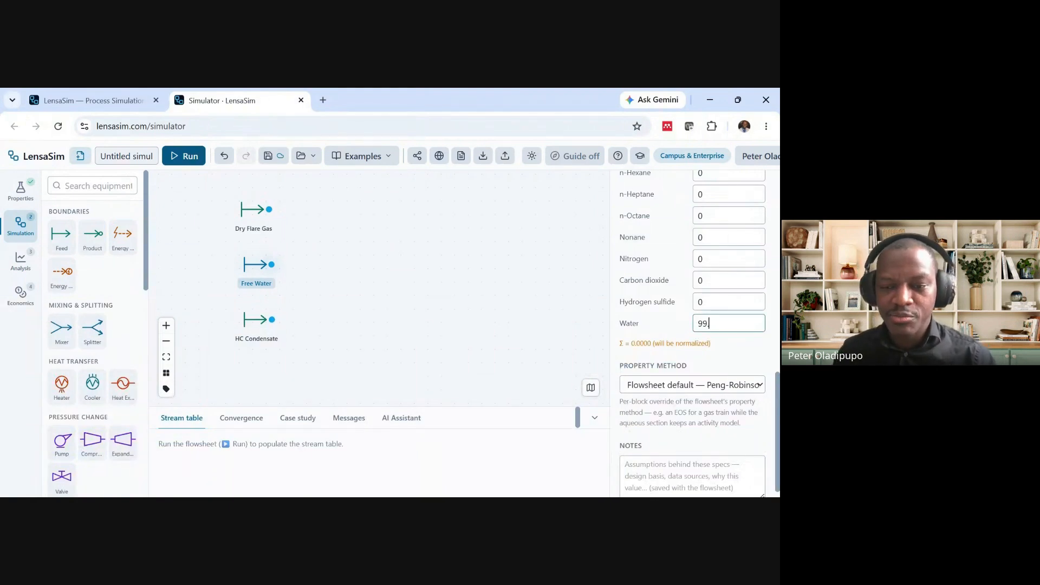
click(727, 340)
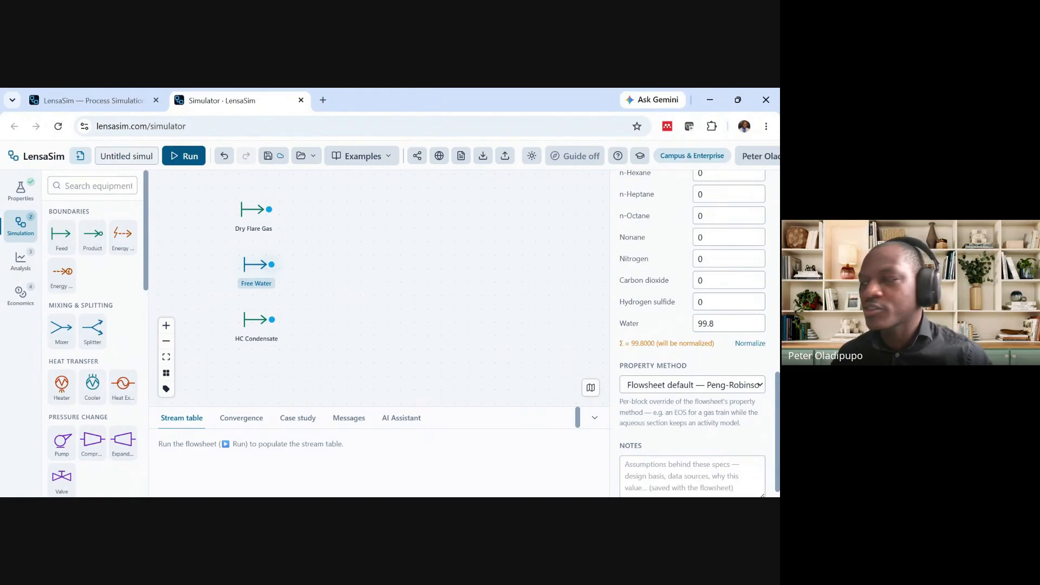
Enter 0.05 for methane, 0.10 for carbon dioxide and 0.05 for hydrogen sulfide in the Free Water composition
scroll(702, 316, up, 5)
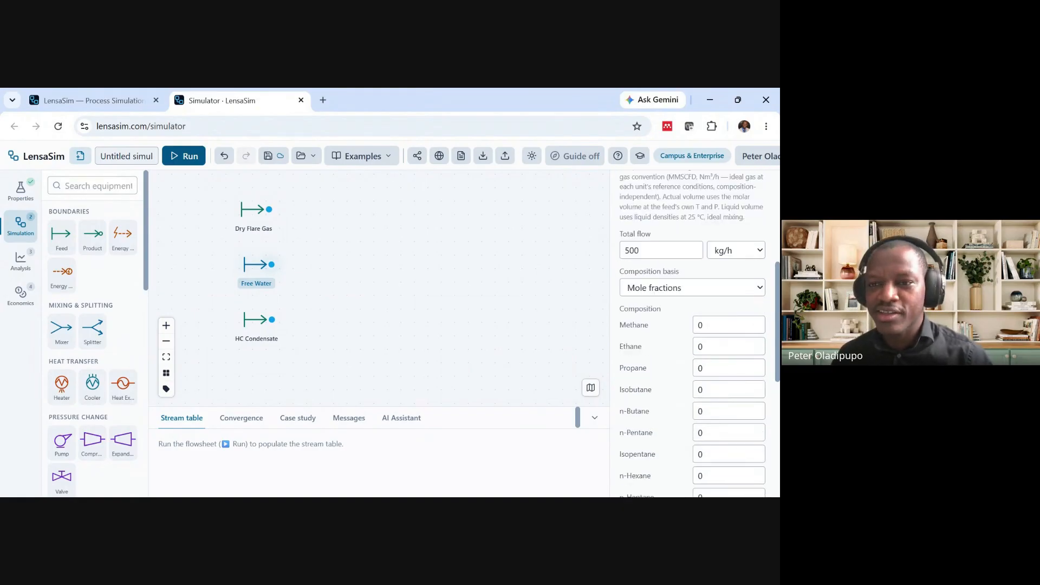
click(704, 326)
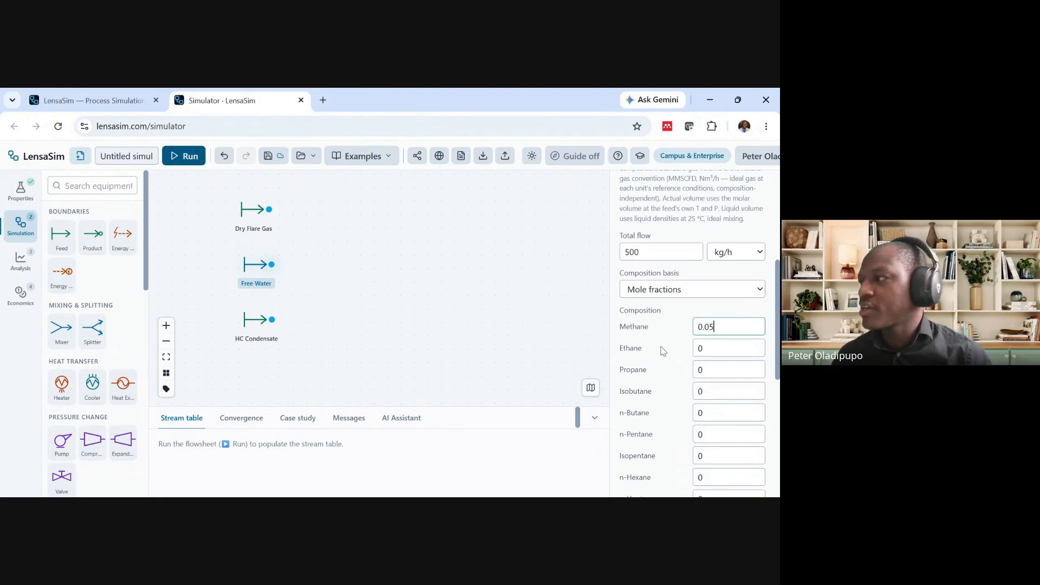
scroll(663, 352, down, 1)
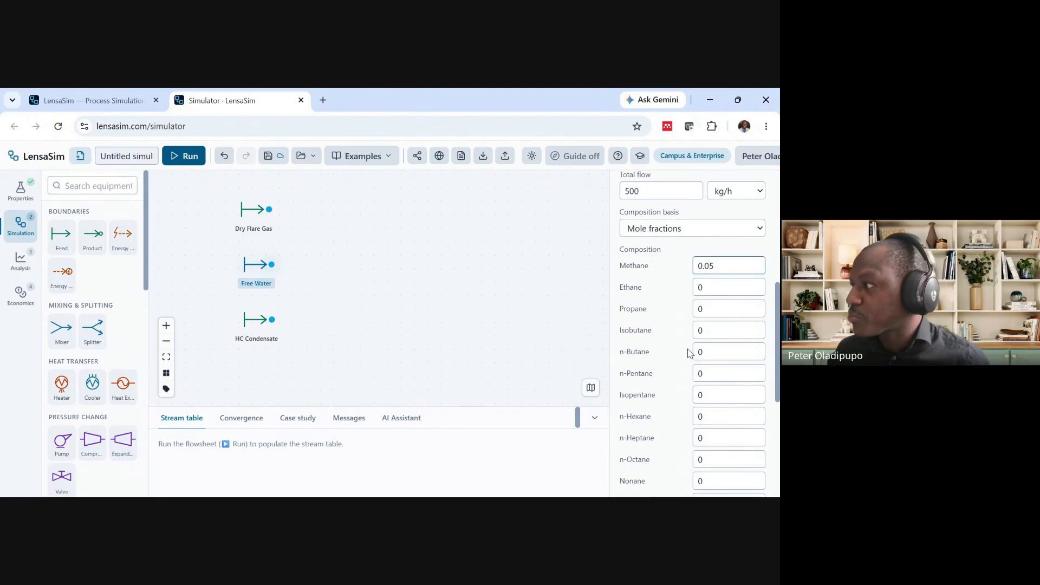
key(alt+Tab)
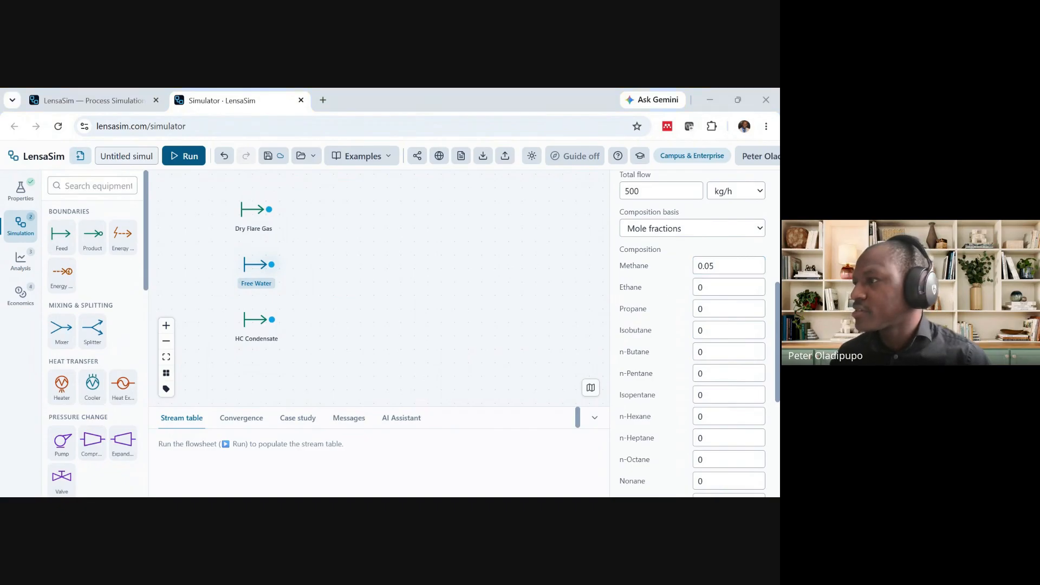
scroll(689, 357, down, 3)
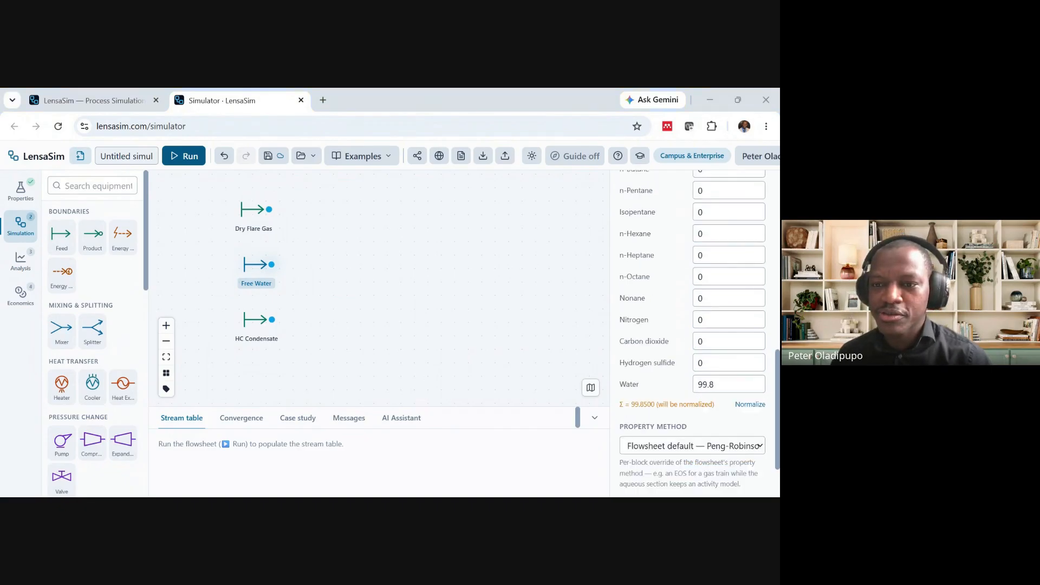
click(726, 341)
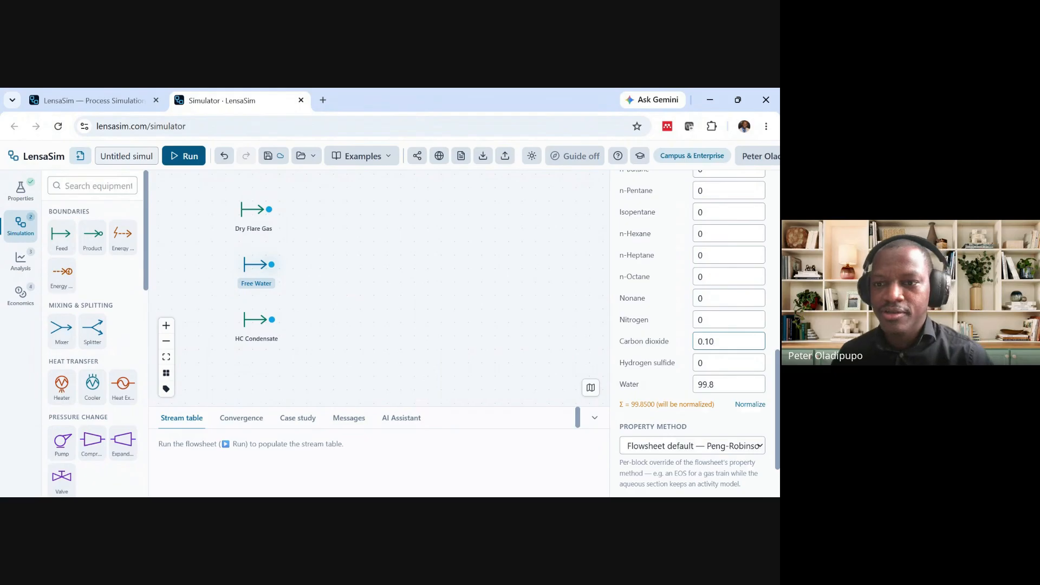
key(Tab)
text(0)
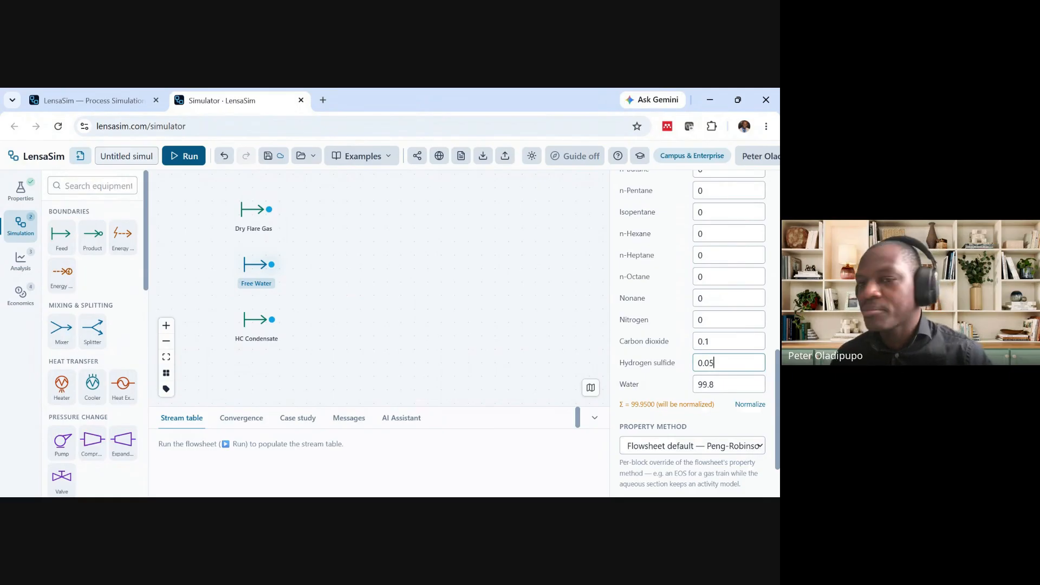
click(673, 386)
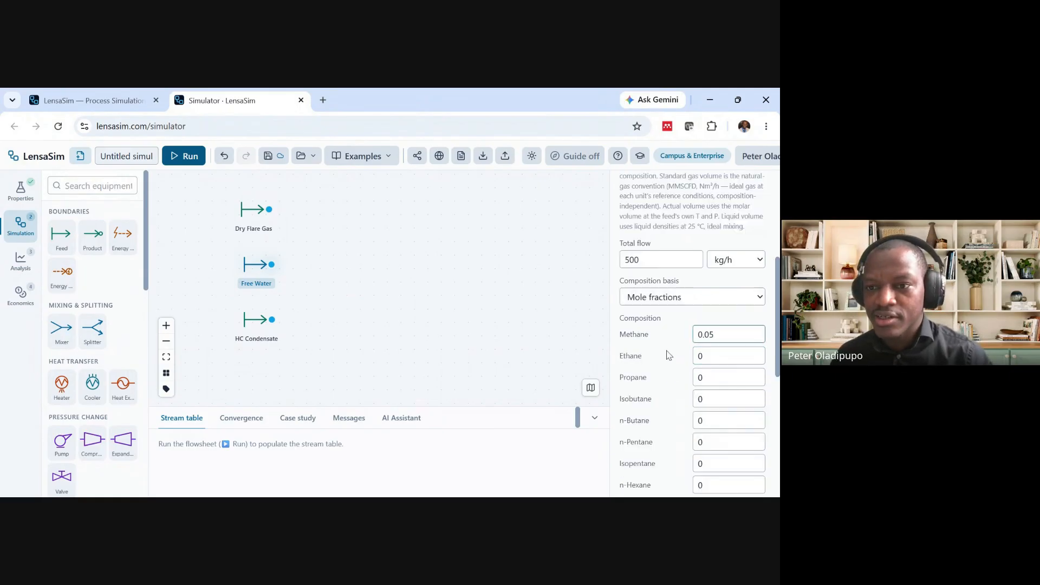
Normalize the Free Water feed's composition and review the resulting mole fractions
scroll(670, 345, down, 3)
scroll(676, 333, down, 1)
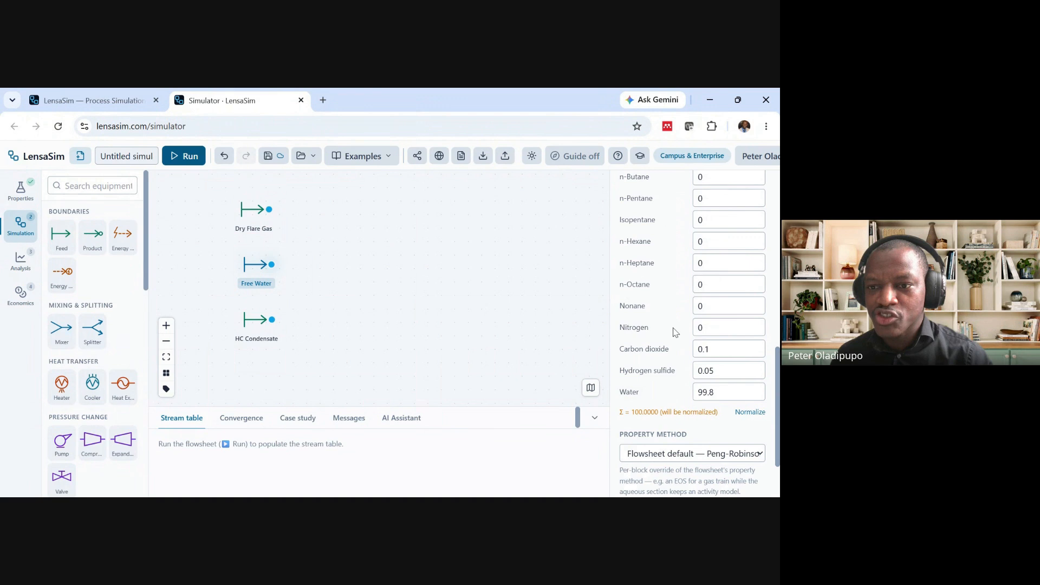
scroll(676, 332, down, 1)
scroll(672, 325, down, 3)
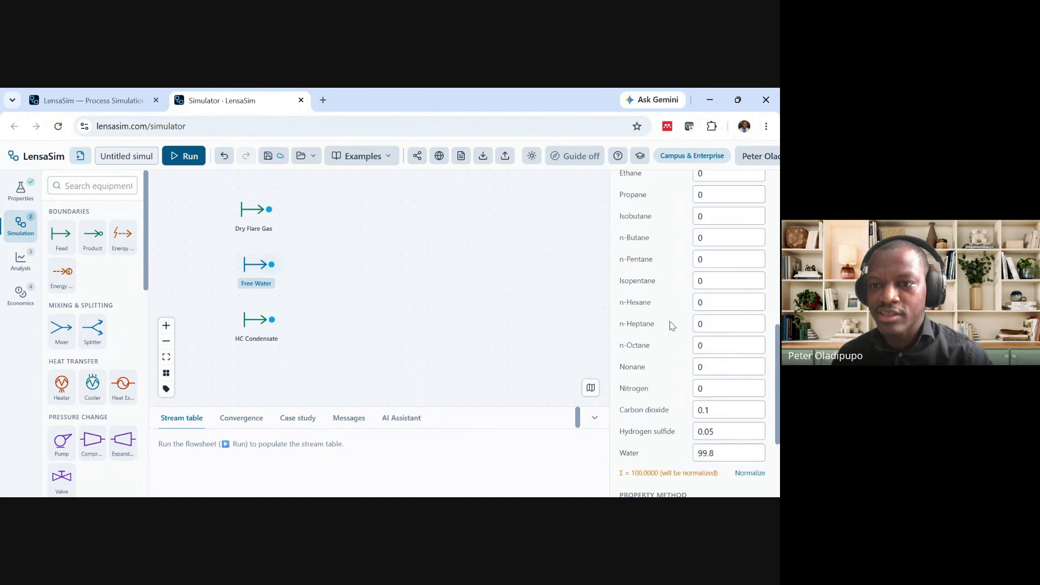
scroll(673, 325, down, 5)
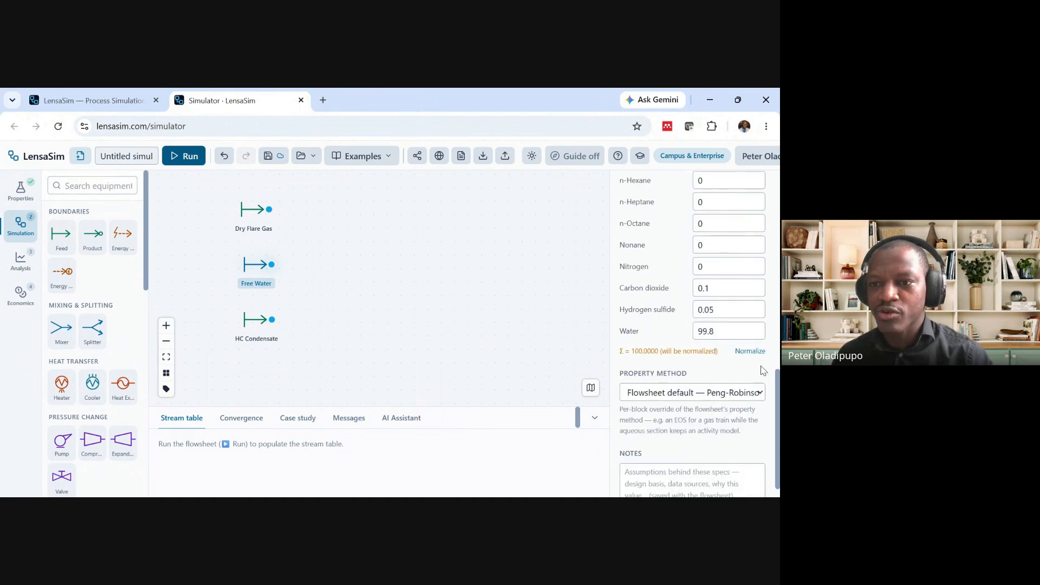
click(751, 352)
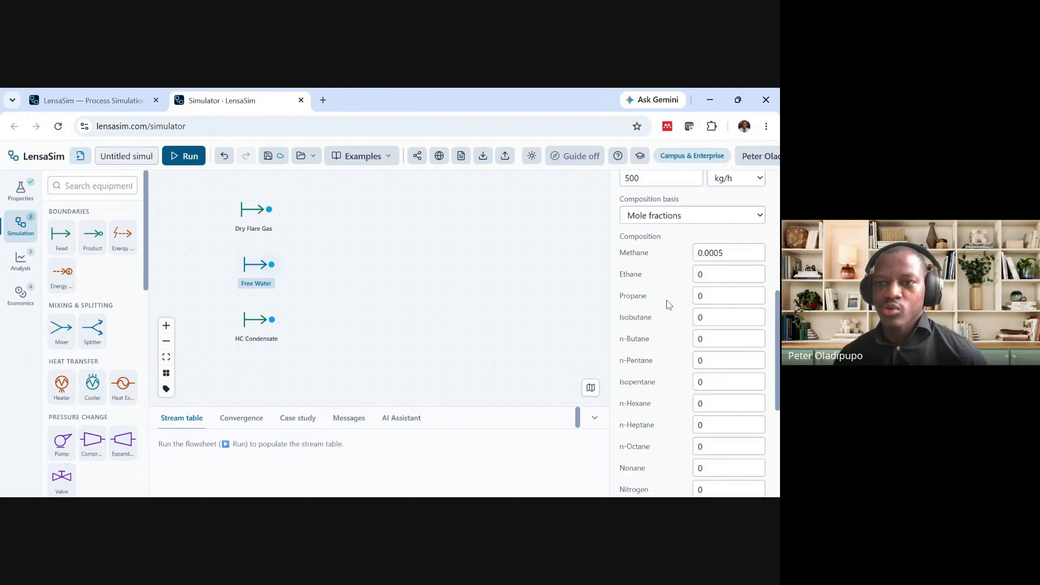
scroll(671, 304, down, 3)
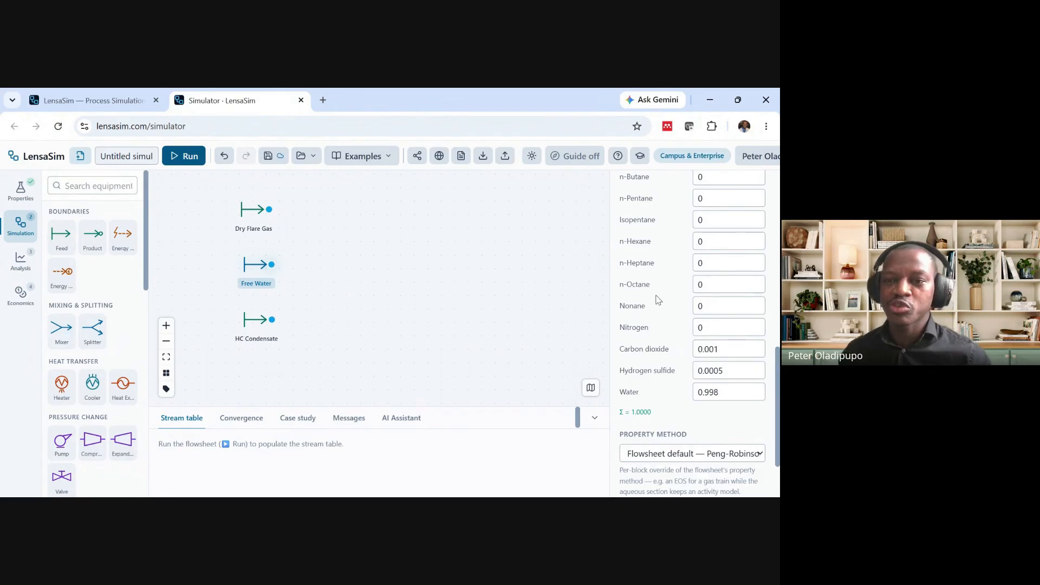
Set the HC Condensate feed's temperature to 35 °C and its pressure to 31 bar
scroll(658, 298, up, 1)
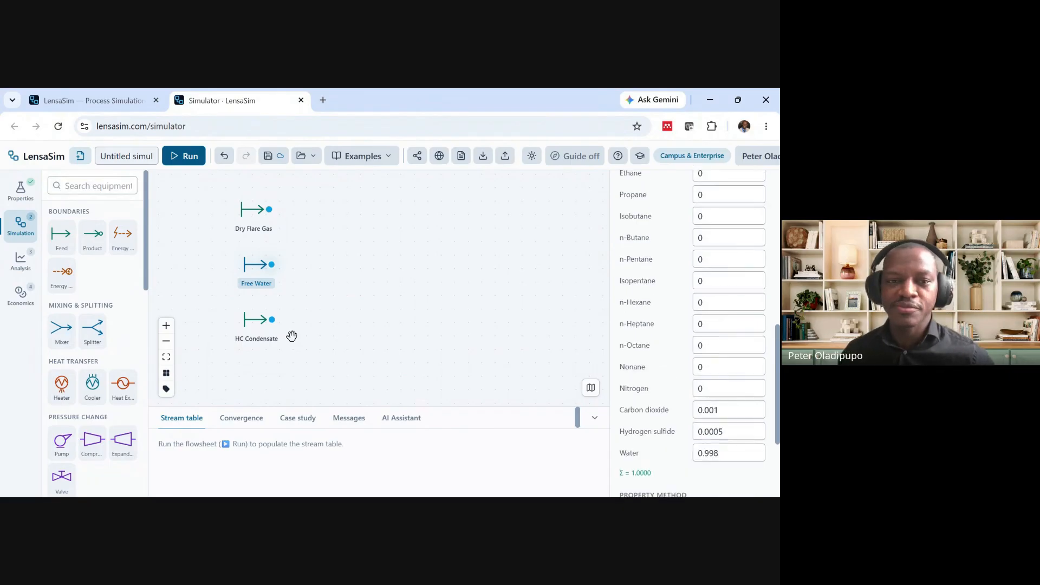
click(254, 324)
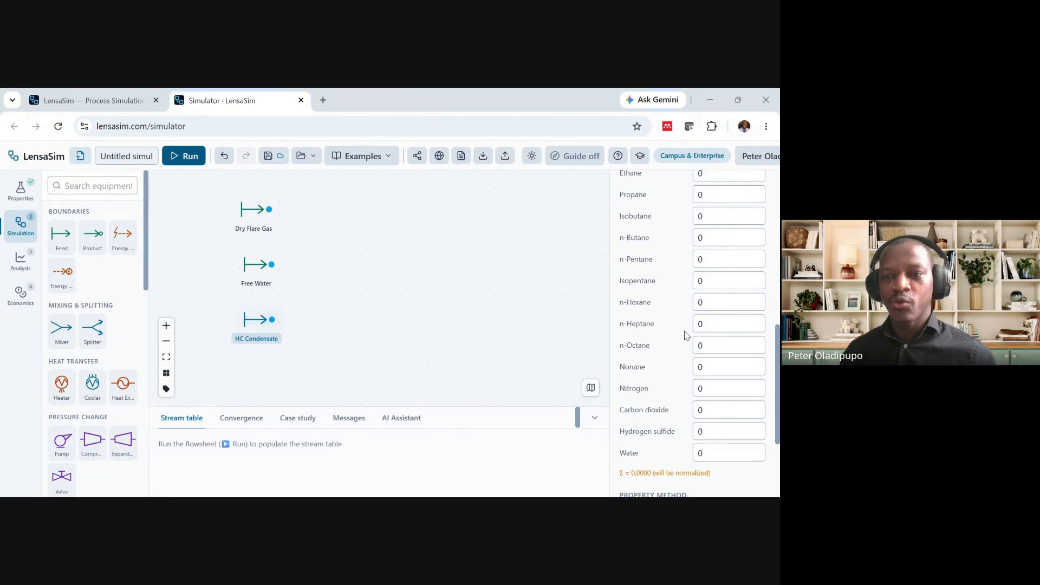
scroll(704, 295, up, 2)
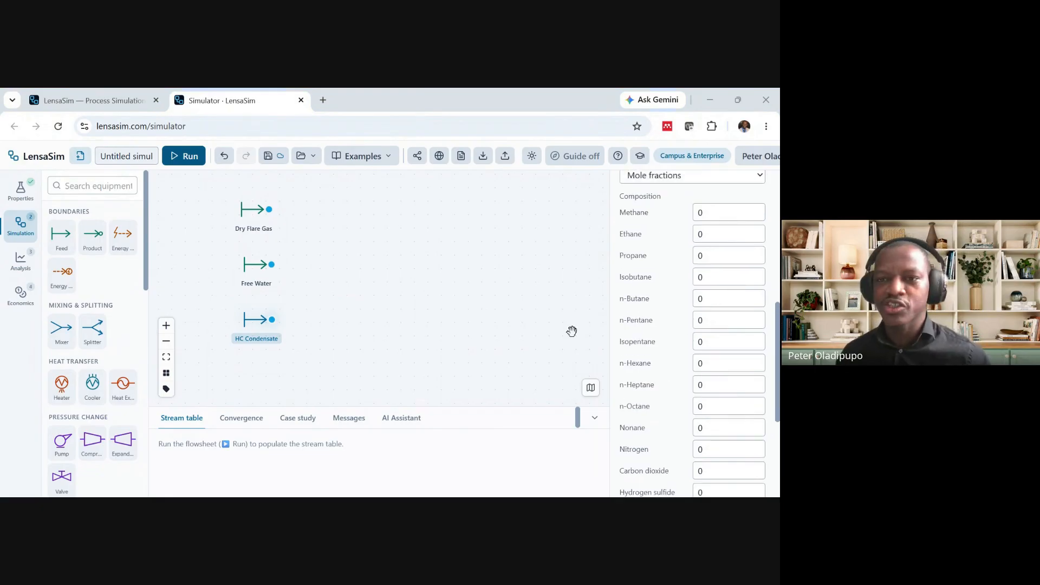
scroll(678, 283, up, 10)
click(670, 277)
text(35)
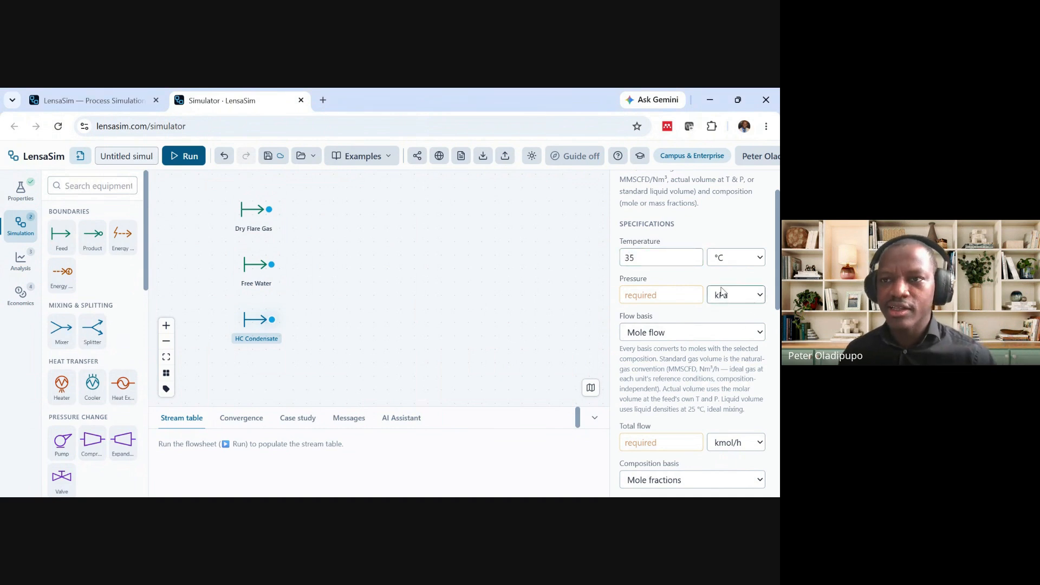
click(727, 115)
click(659, 297)
text(31)
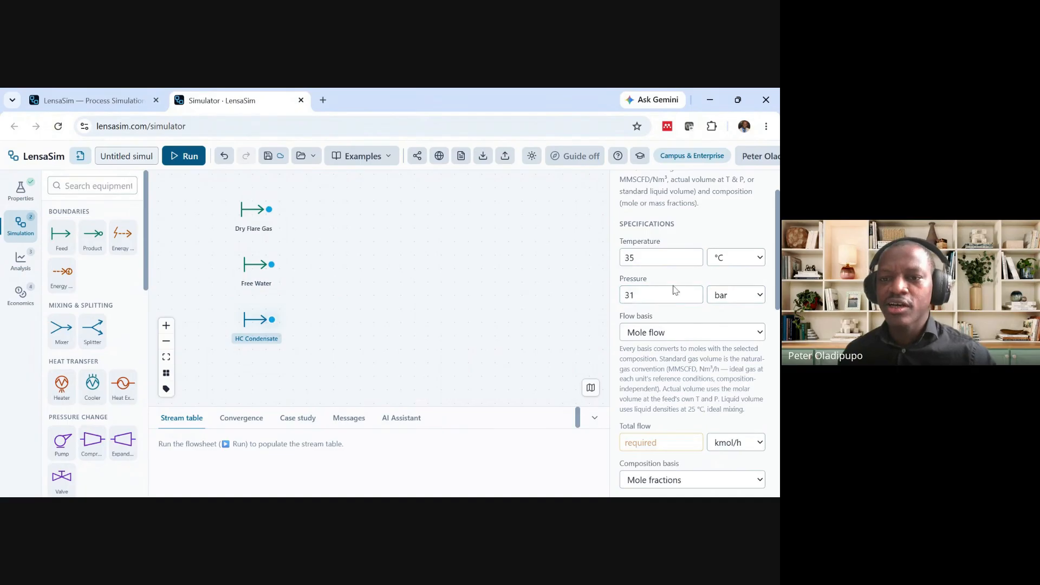
Specify the HC Condensate feed on a mass flow basis with a total flow of 150 kg/h
scroll(677, 303, down, 1)
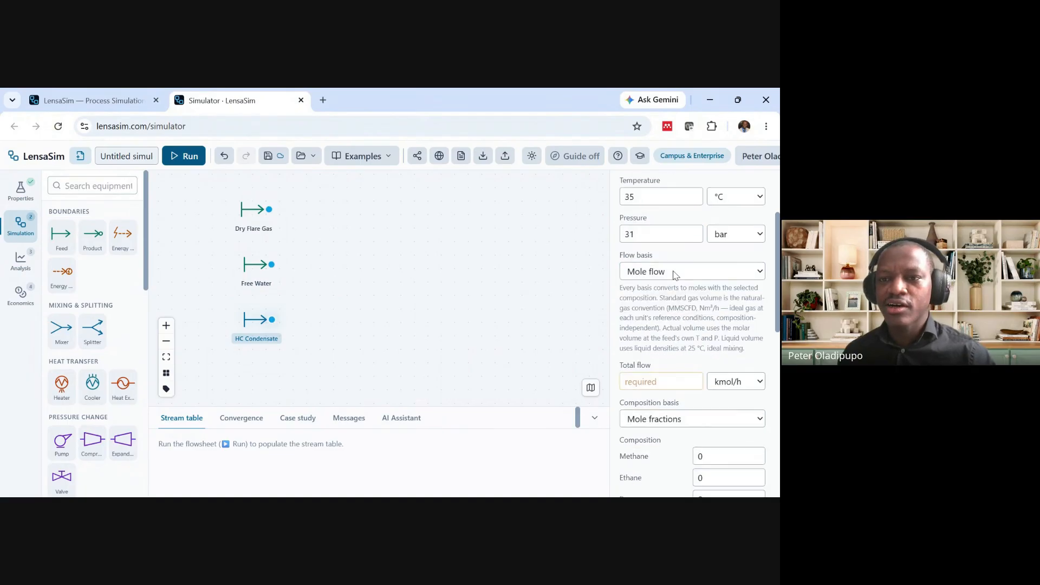
scroll(669, 320, down, 2)
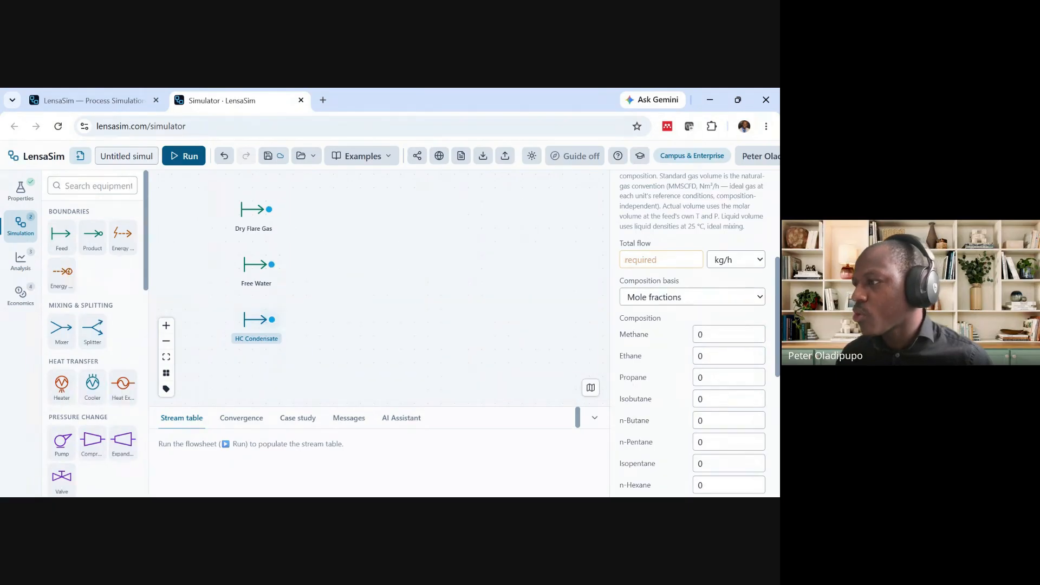
click(650, 260)
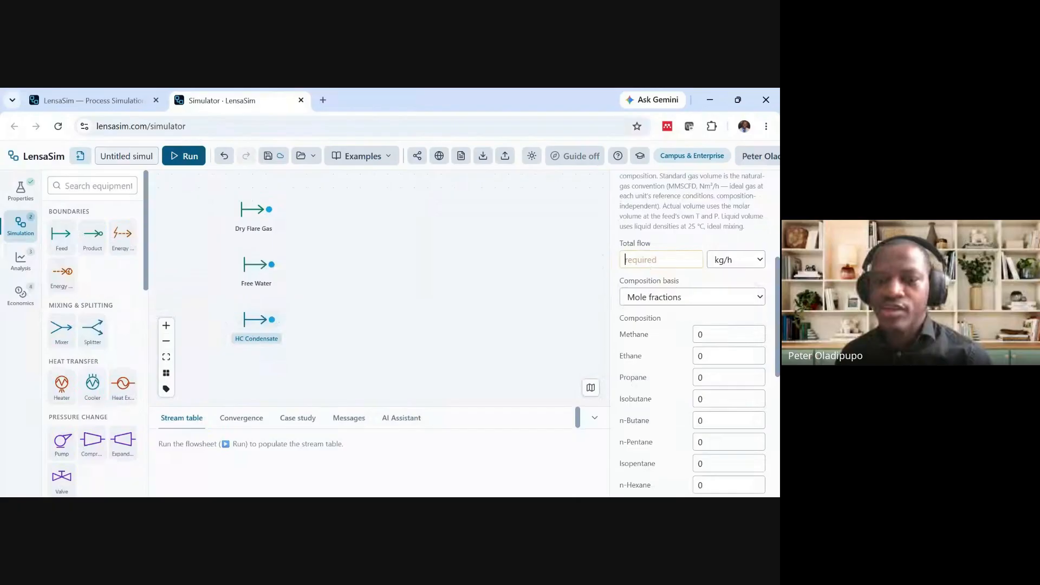
text(150)
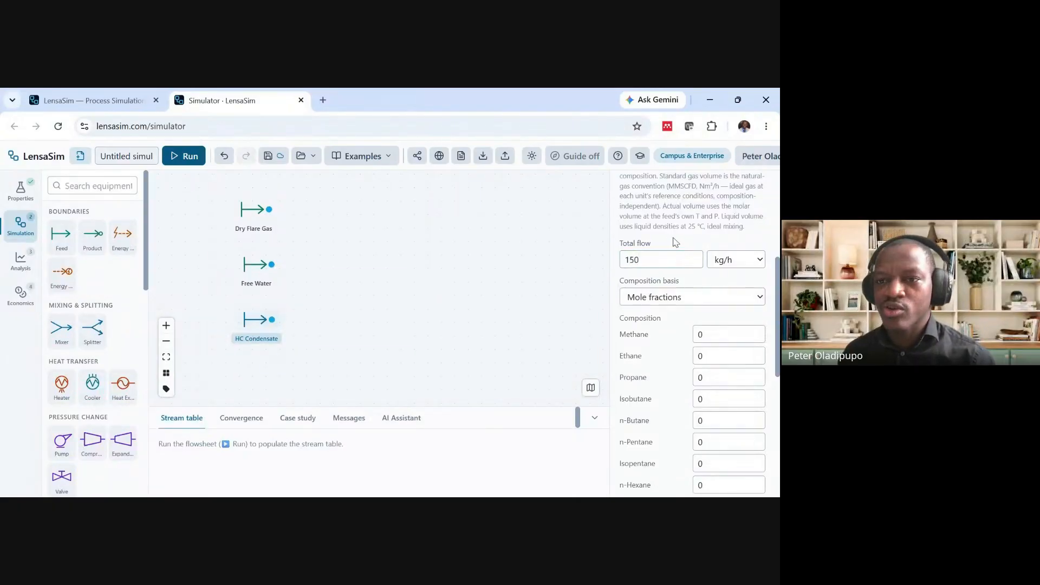
Enter 0.5 for methane, 2.0 for ethane and 7.0 for propane in the HC Condensate mole-fraction composition
scroll(674, 246, down, 2)
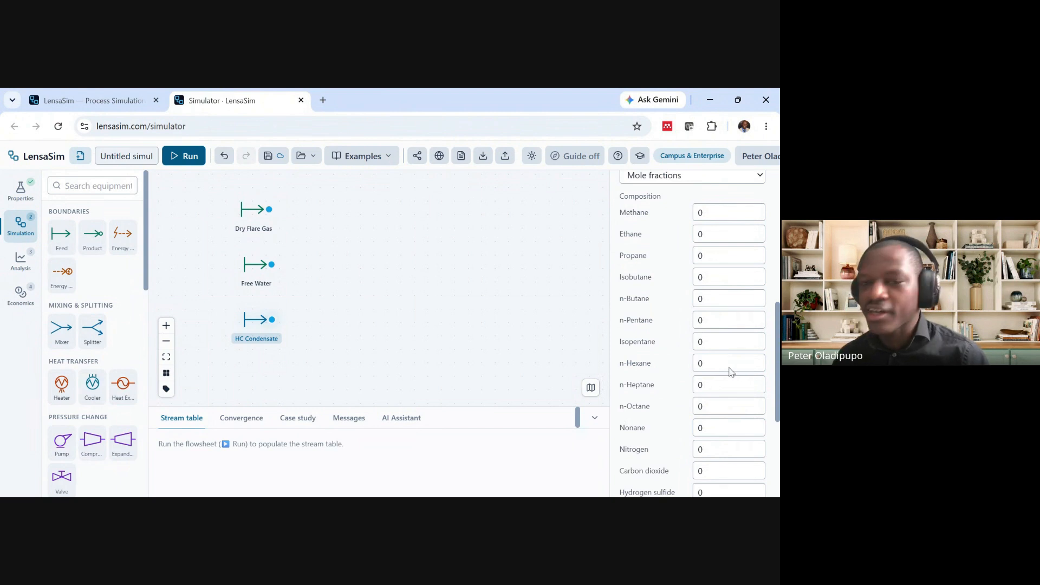
click(703, 212)
text(.)
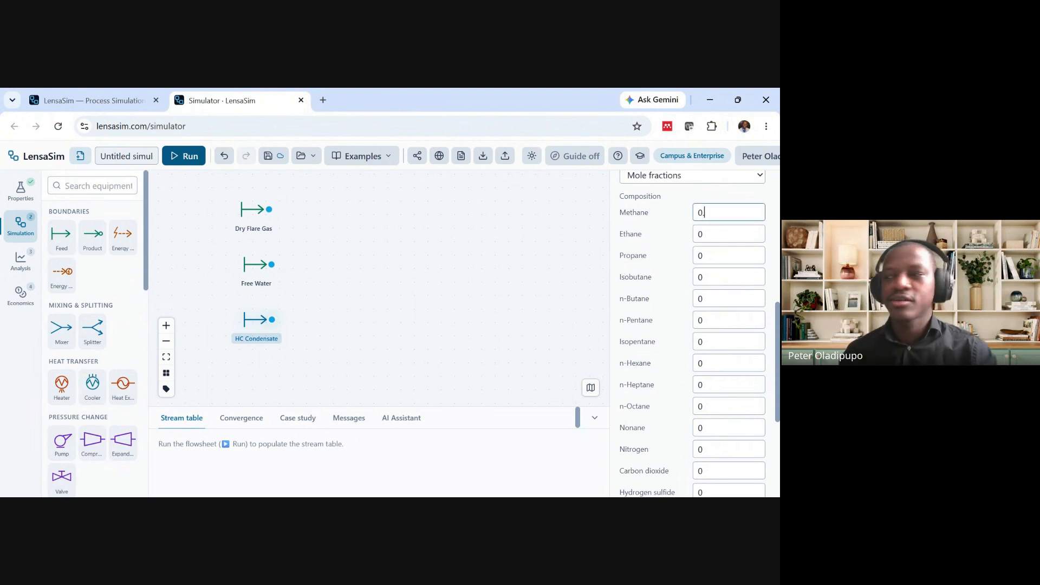
text(5)
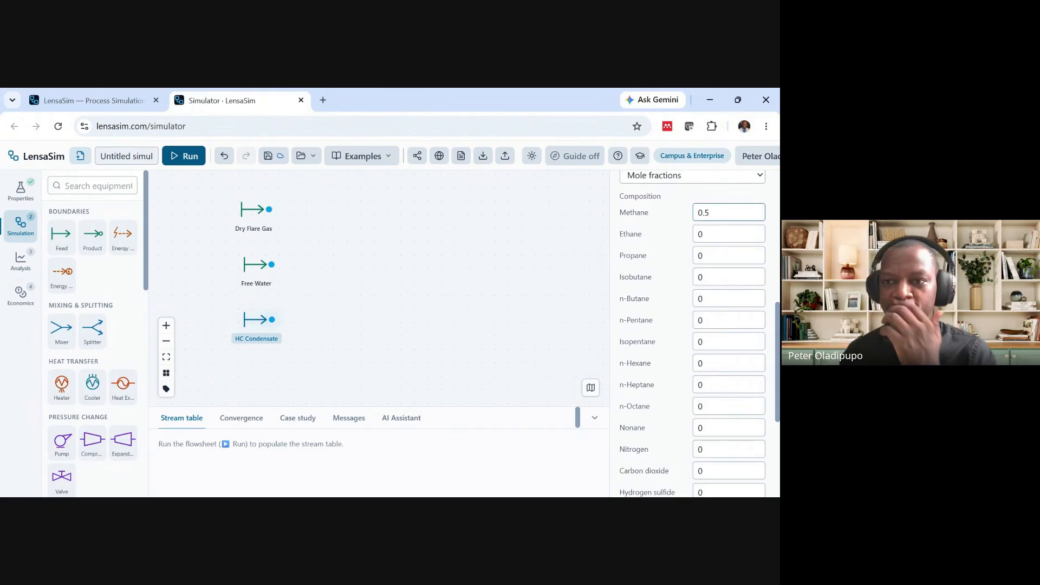
key(Tab)
text(2.0)
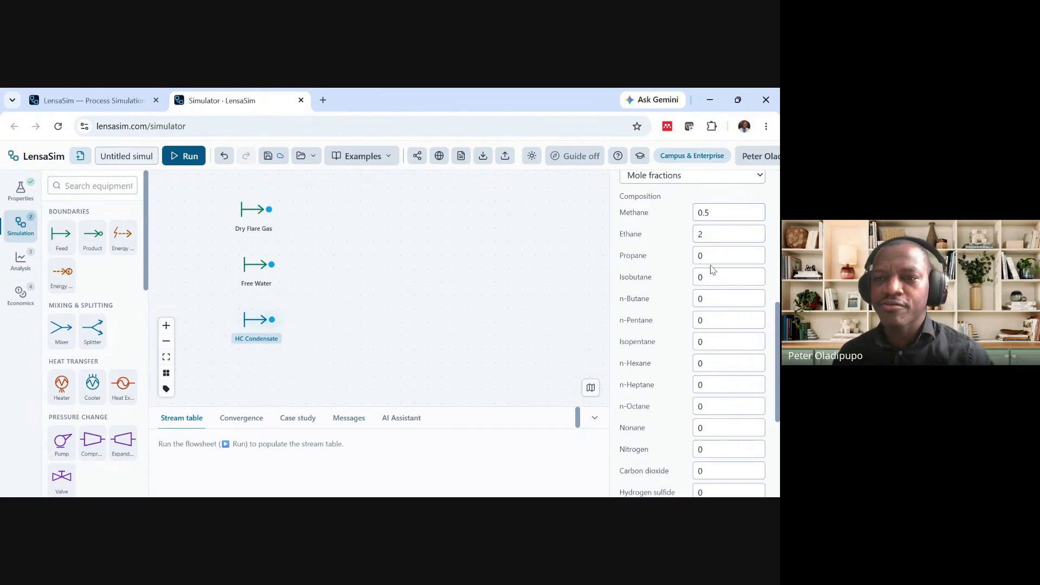
click(699, 256)
key(BackSpace)
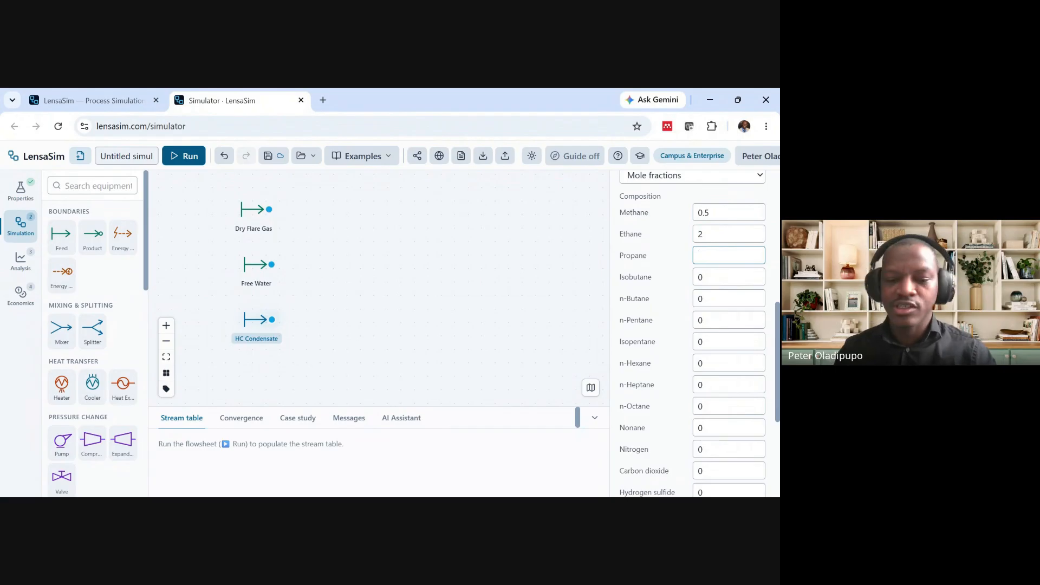
text(7.0)
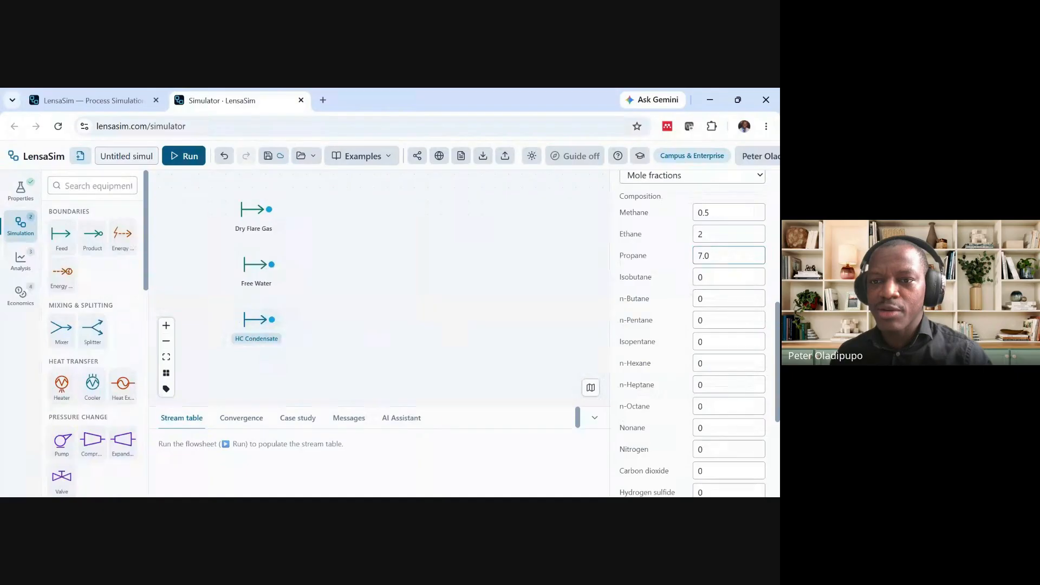
Enter 8.0 for isobutane and 12.0 for n-butane in the HC Condensate composition
click(713, 277)
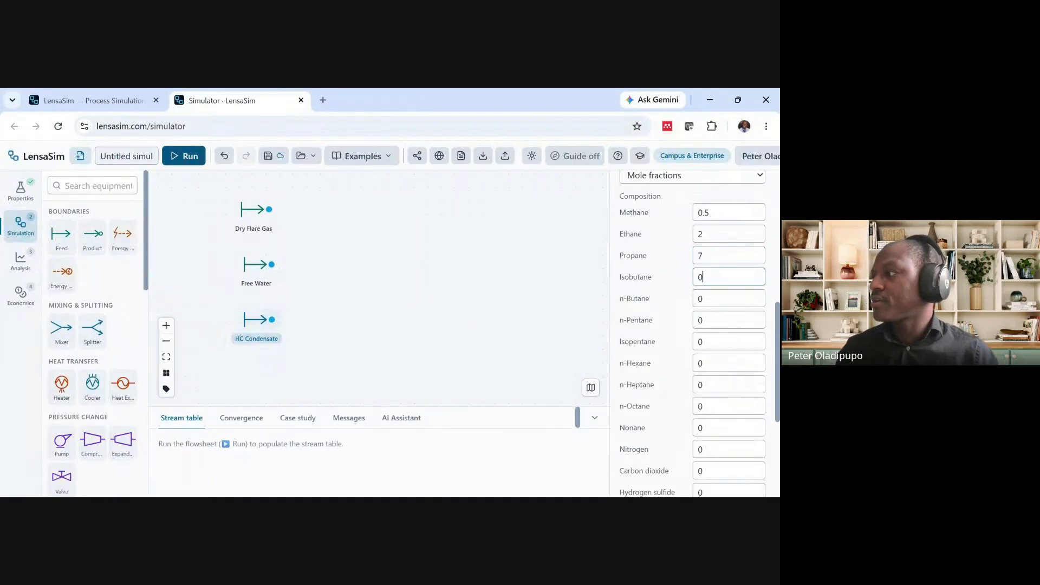
key(BackSpace)
text(8.0)
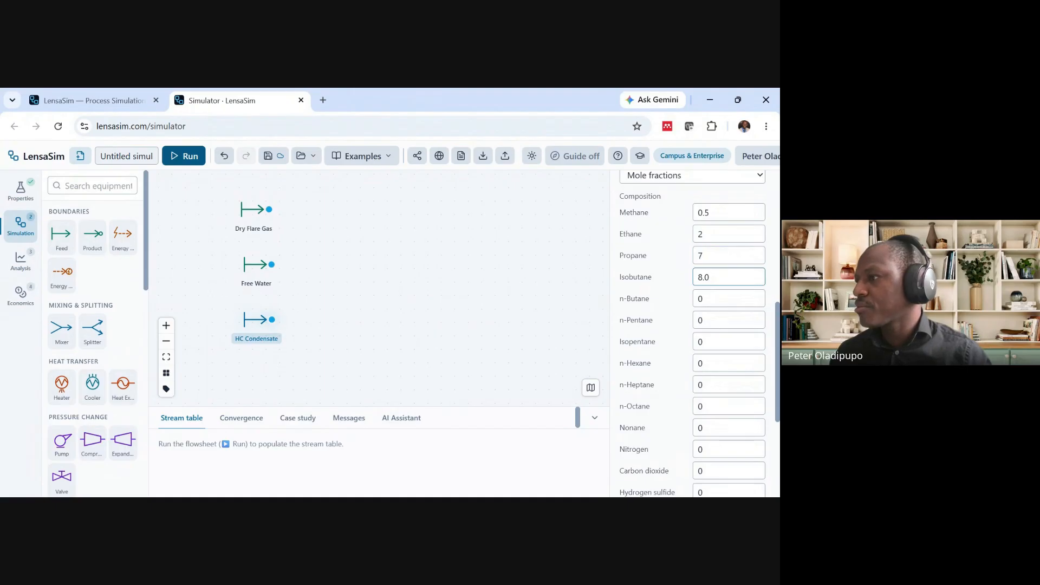
click(715, 299)
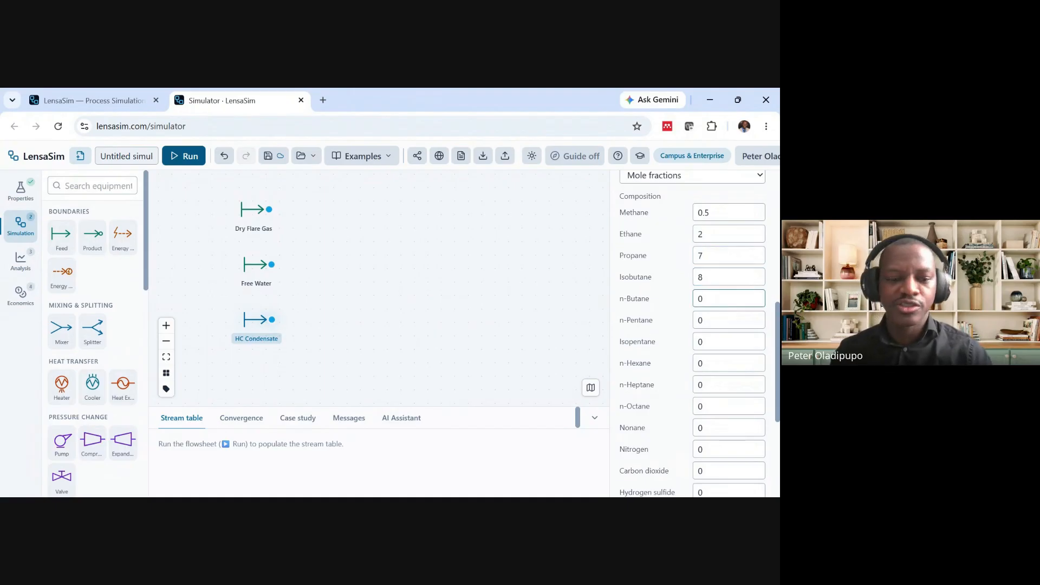
key(BackSpace)
text(12.0)
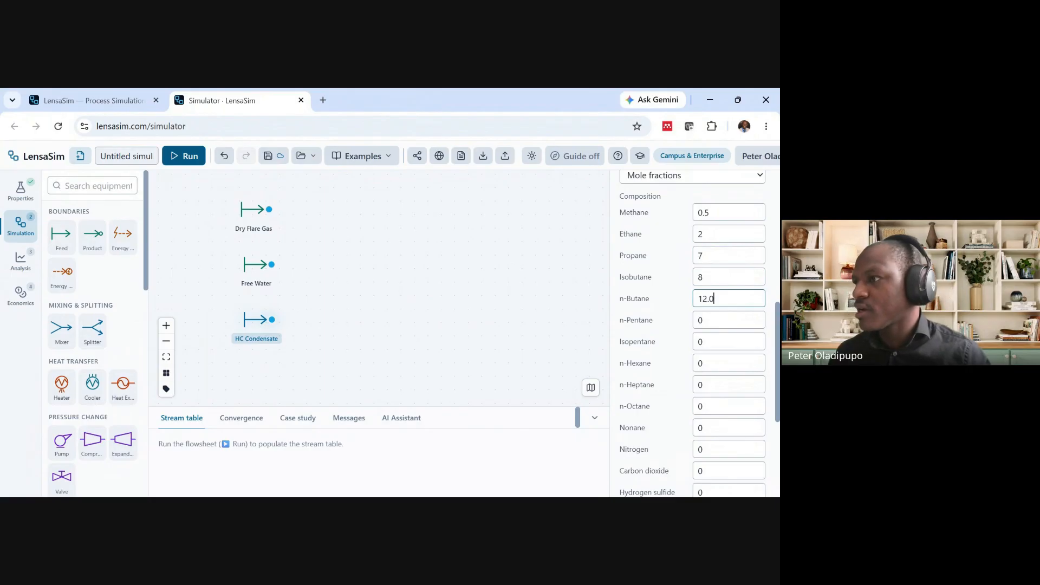
Enter 10.0 for isopentane and 14.0 for n-pentane in the HC Condensate composition
click(714, 342)
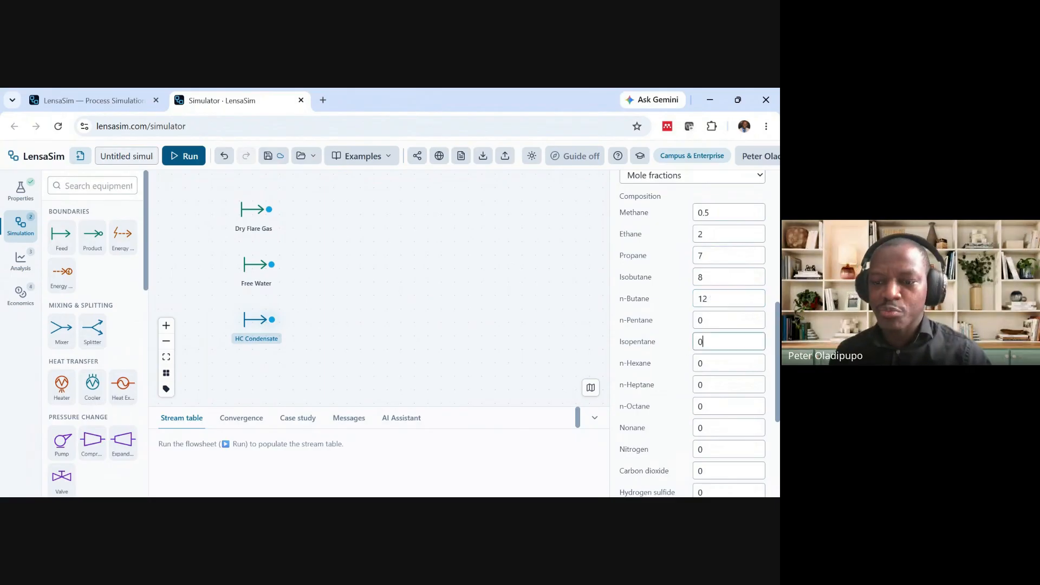
key(BackSpace)
text(10.0)
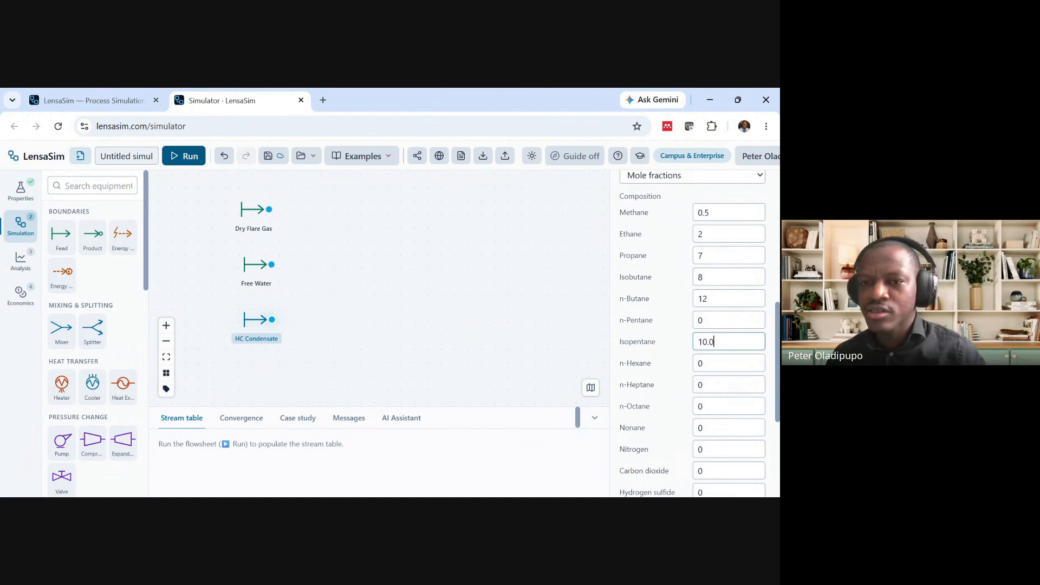
click(712, 321)
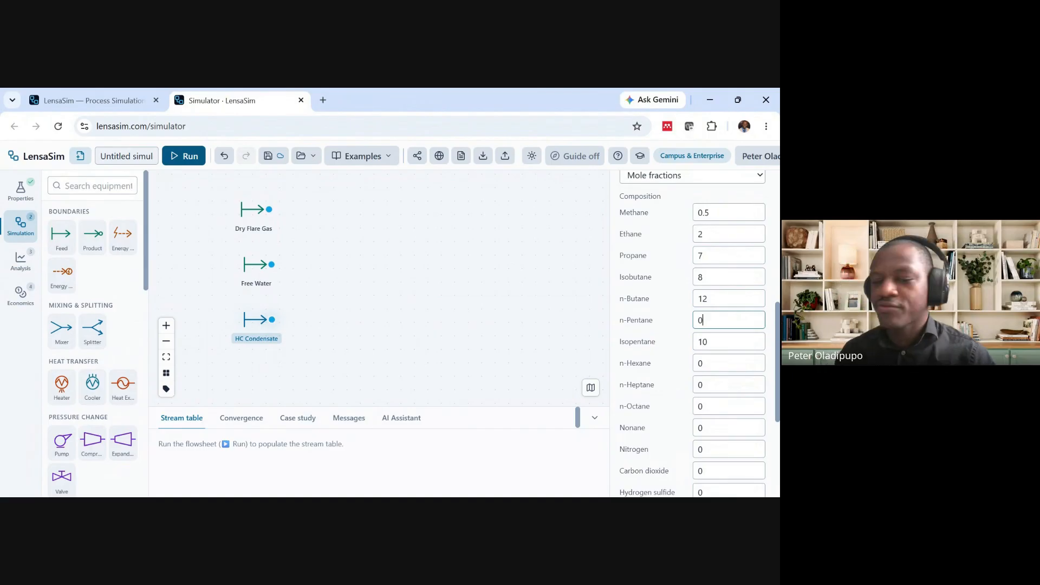
key(BackSpace)
text(14.0)
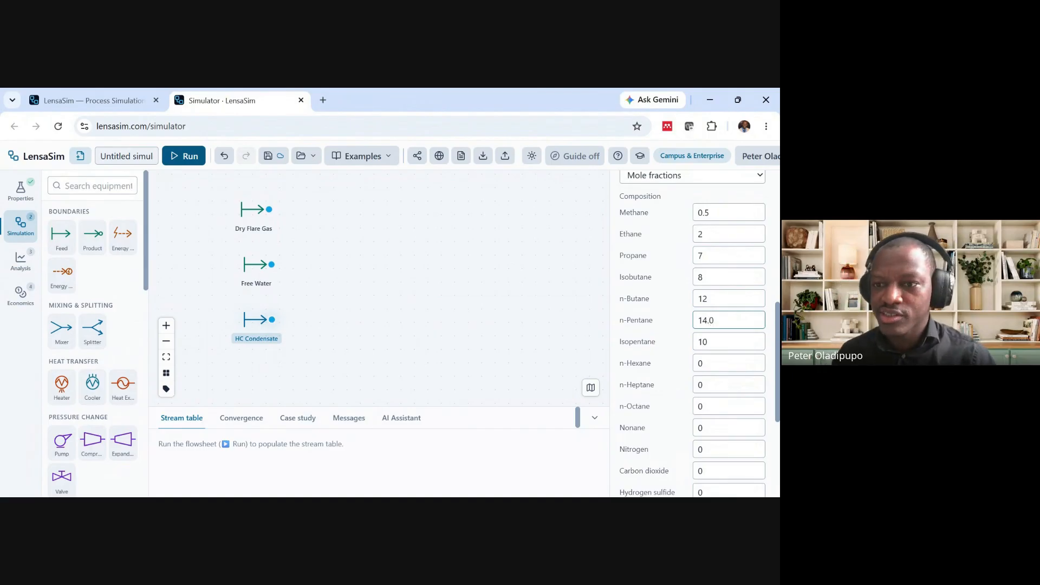
click(685, 338)
Enter 16 for n-hexane and 14 for n-heptane in the HC Condensate composition
scroll(669, 333, down, 2)
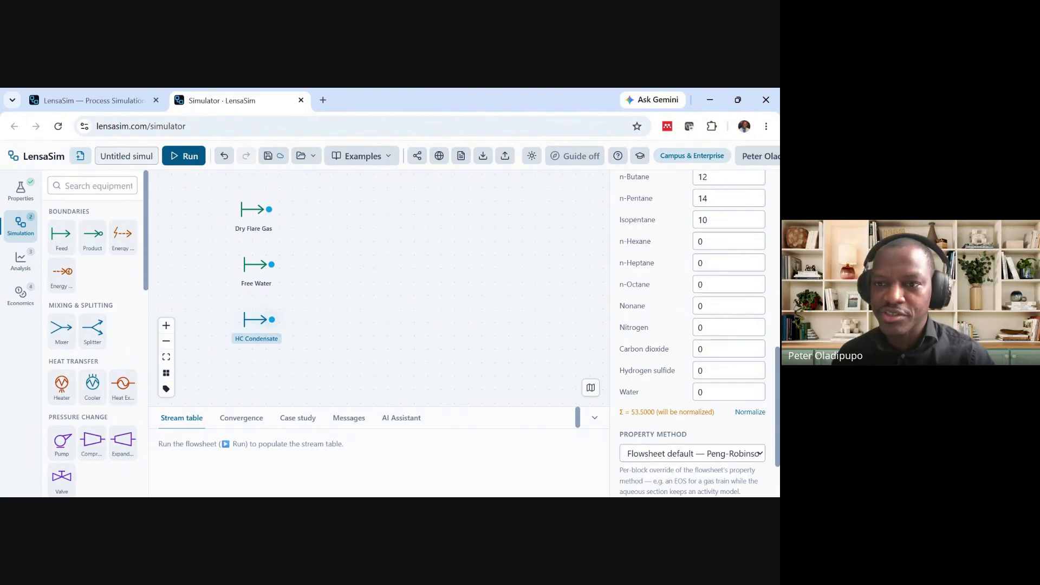
click(701, 284)
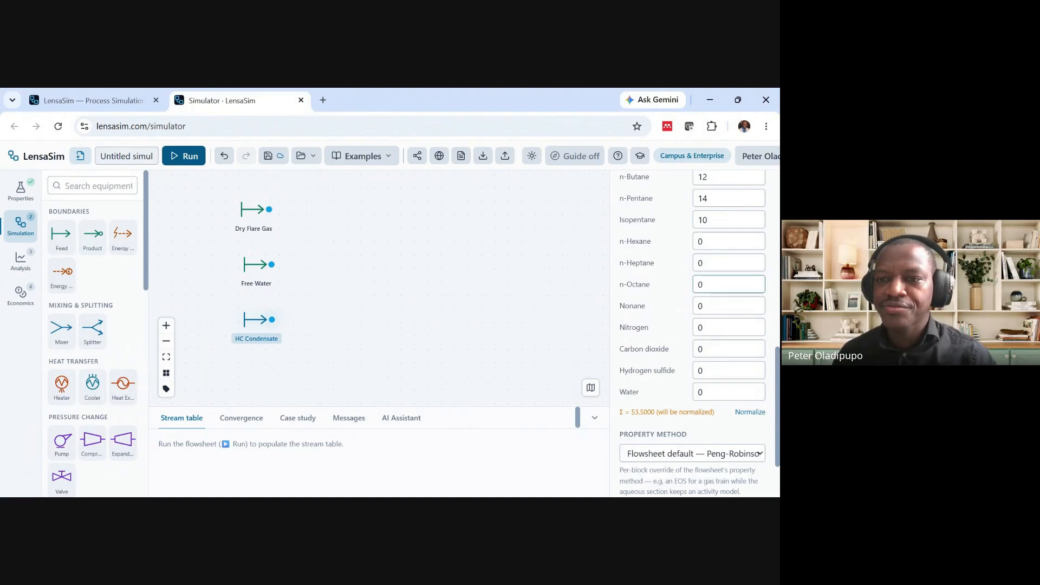
click(725, 242)
text(16)
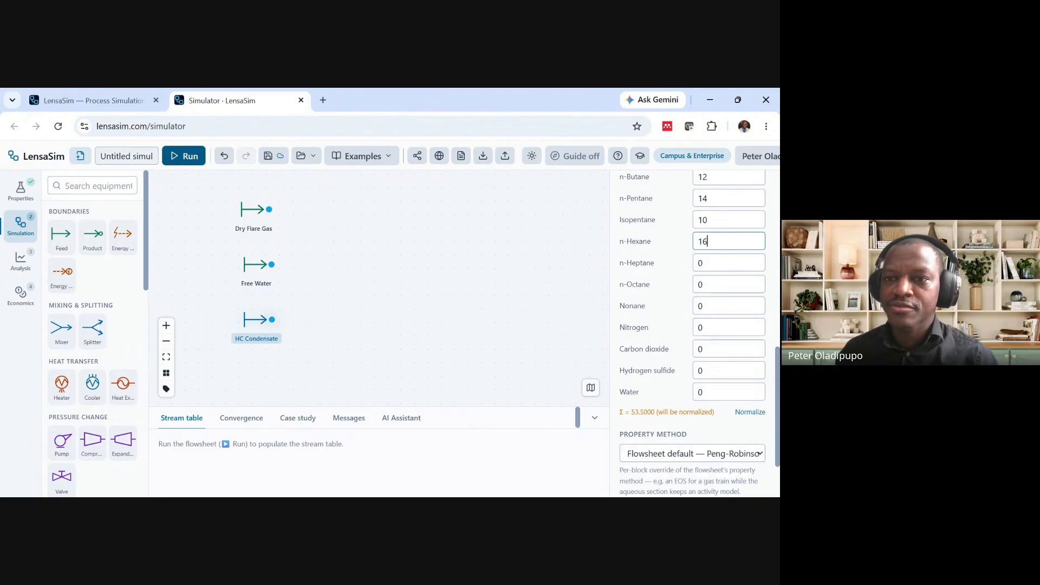
click(712, 263)
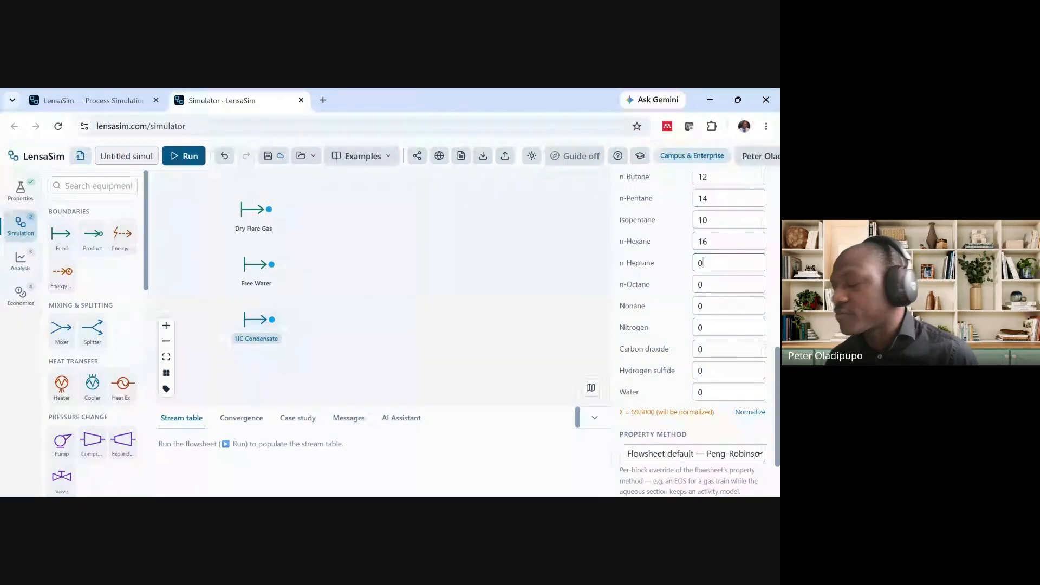
text(14)
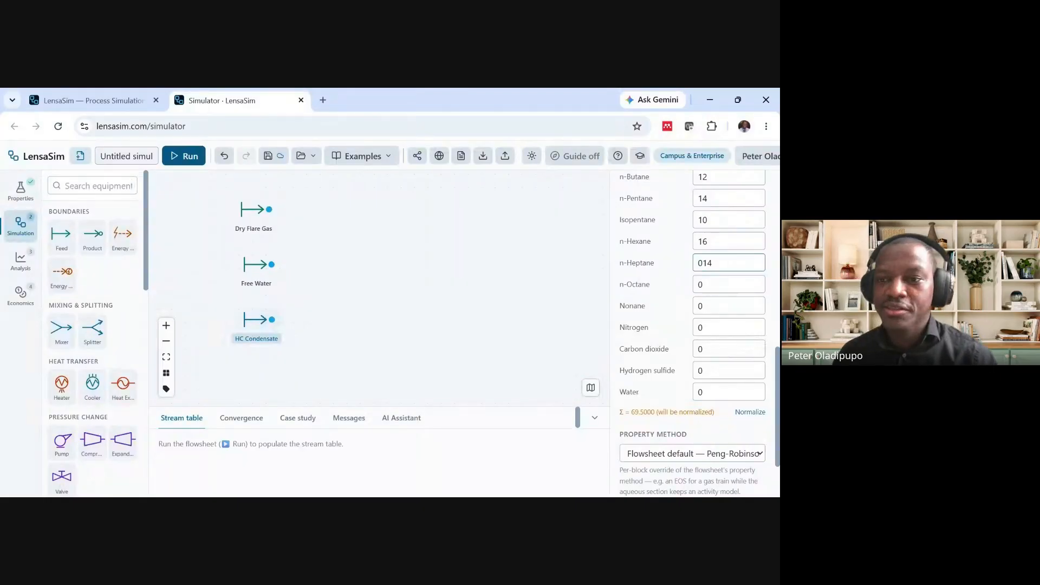
key(BackSpace)
key(Down)
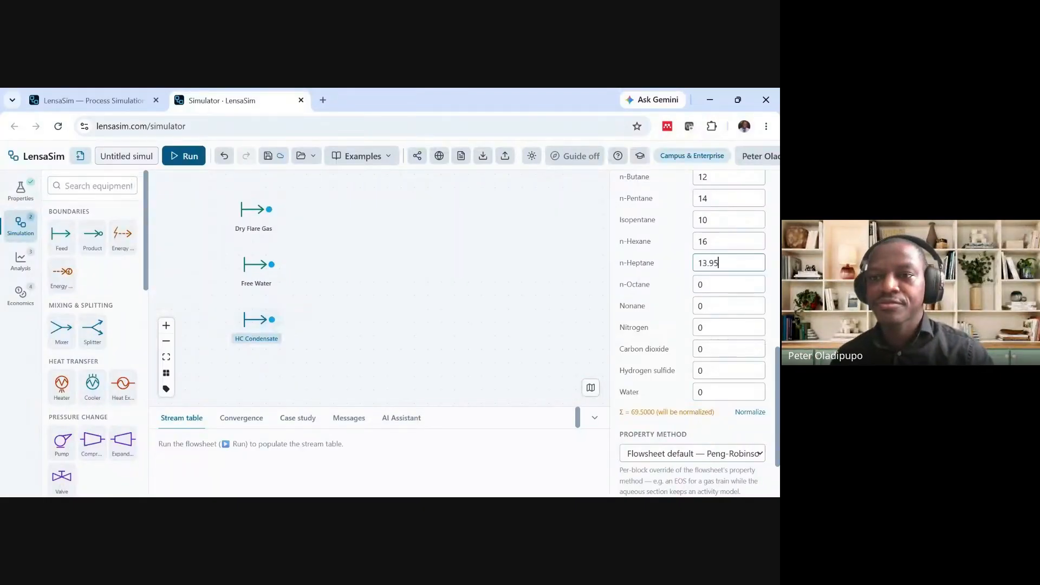
key(BackSpace)
key(BackSpace)
key(BackSpace)
key(BackSpace)
text(4)
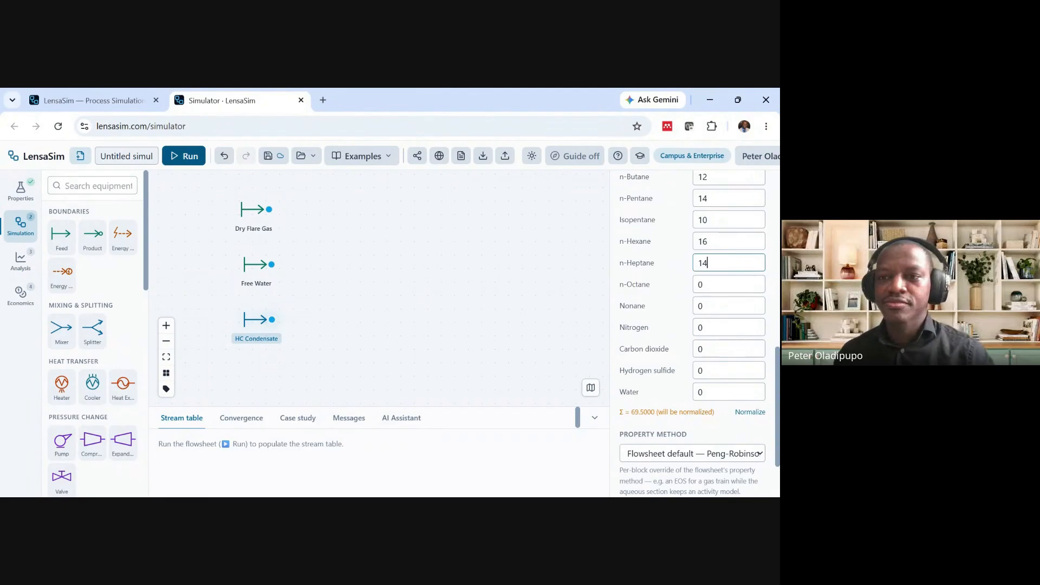
Enter 8 for n-octane and 8.5 for nonane in the HC Condensate mole-fraction composition
click(711, 284)
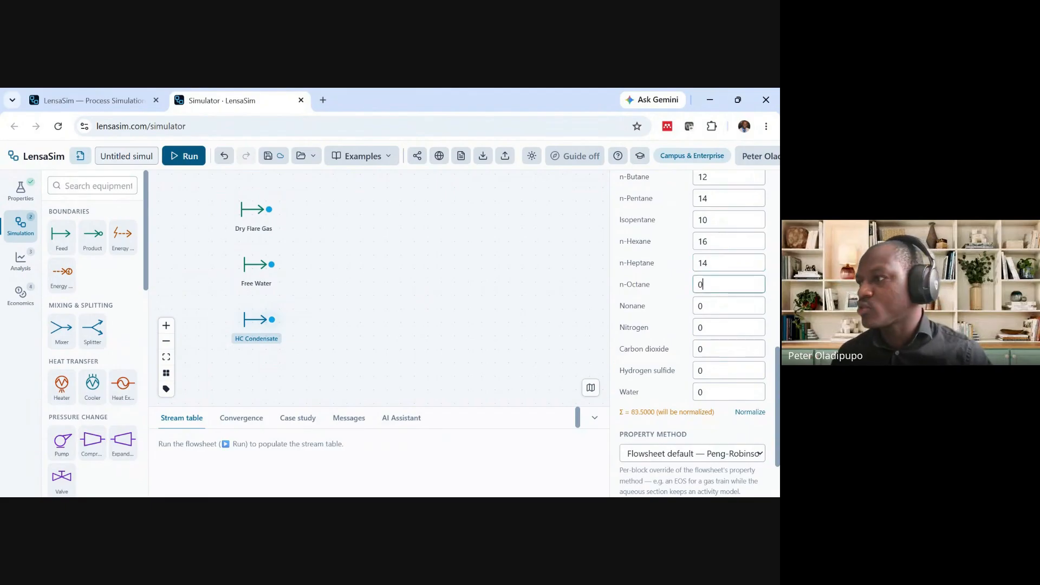
text(8)
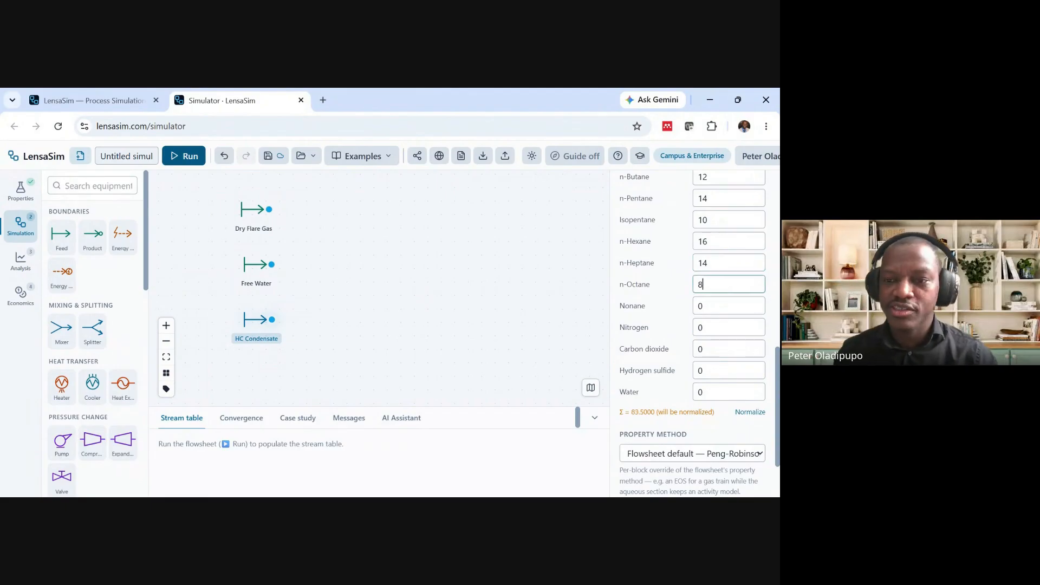
click(677, 308)
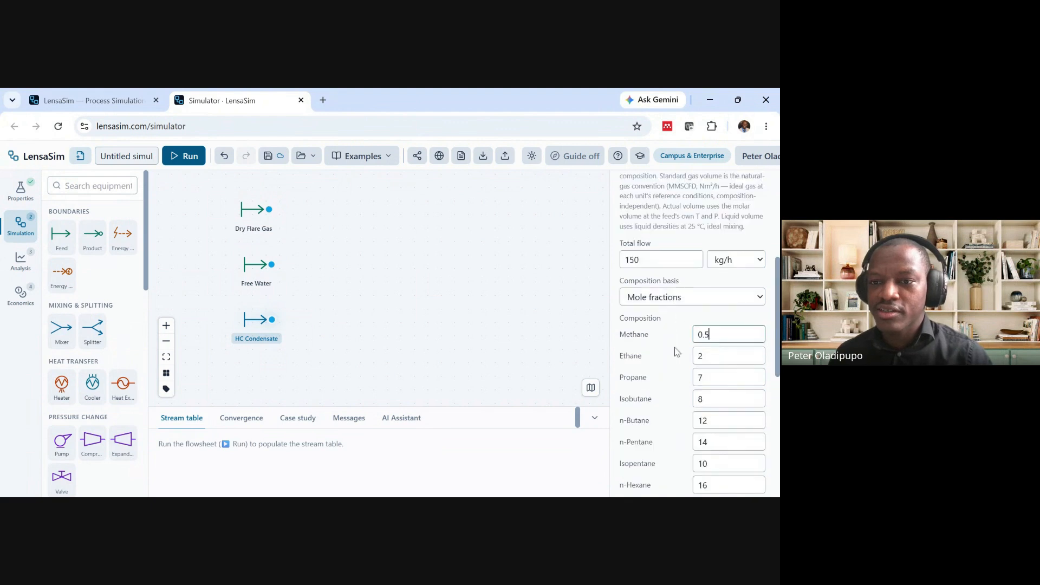
click(701, 306)
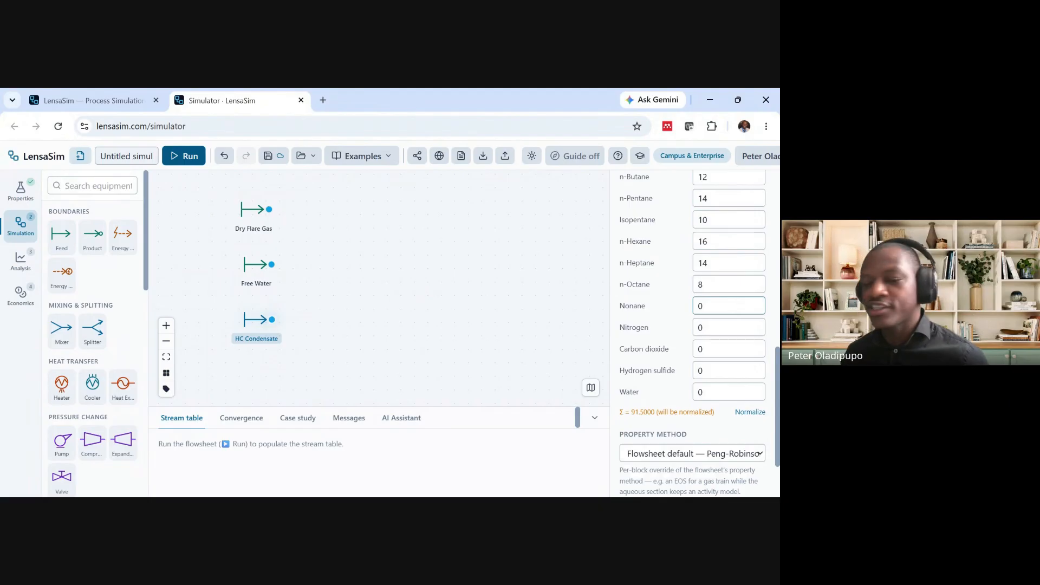
key(BackSpace)
text(8)
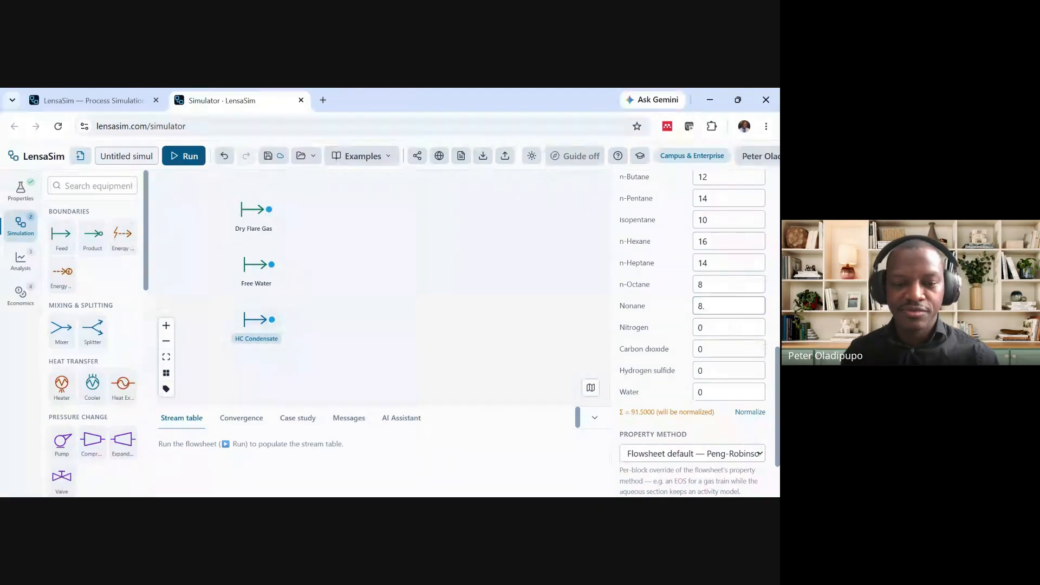
text(.5)
click(680, 320)
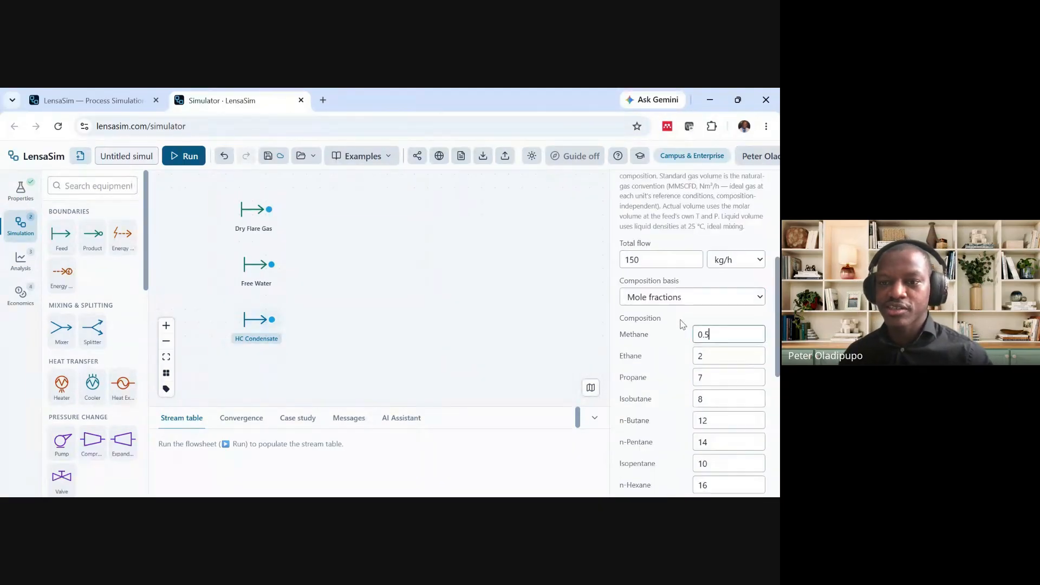
Normalize the HC Condensate composition, review the resulting mole fractions, and deselect the feed
scroll(685, 326, down, 6)
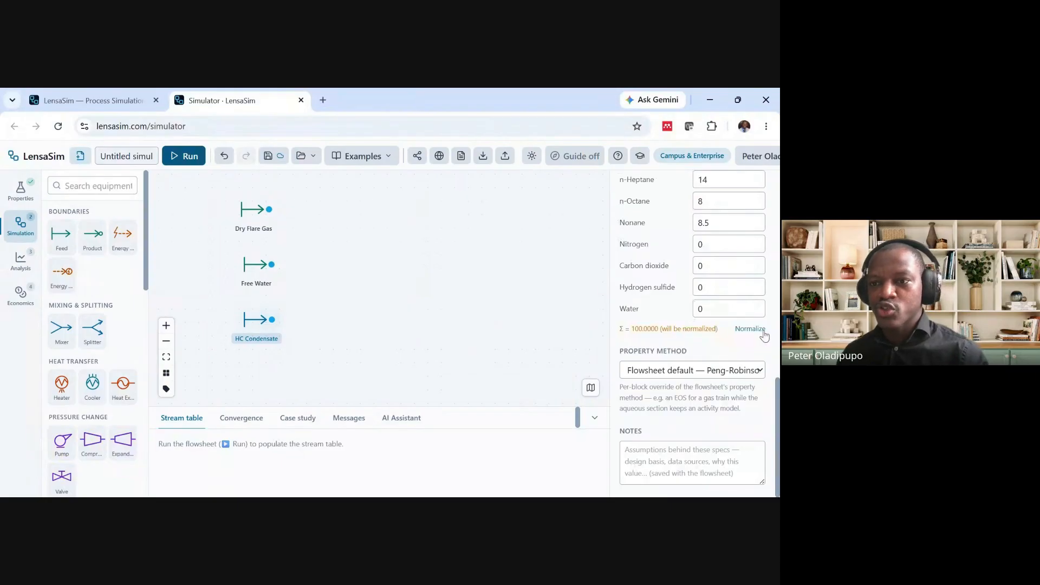
click(753, 330)
scroll(722, 336, up, 10)
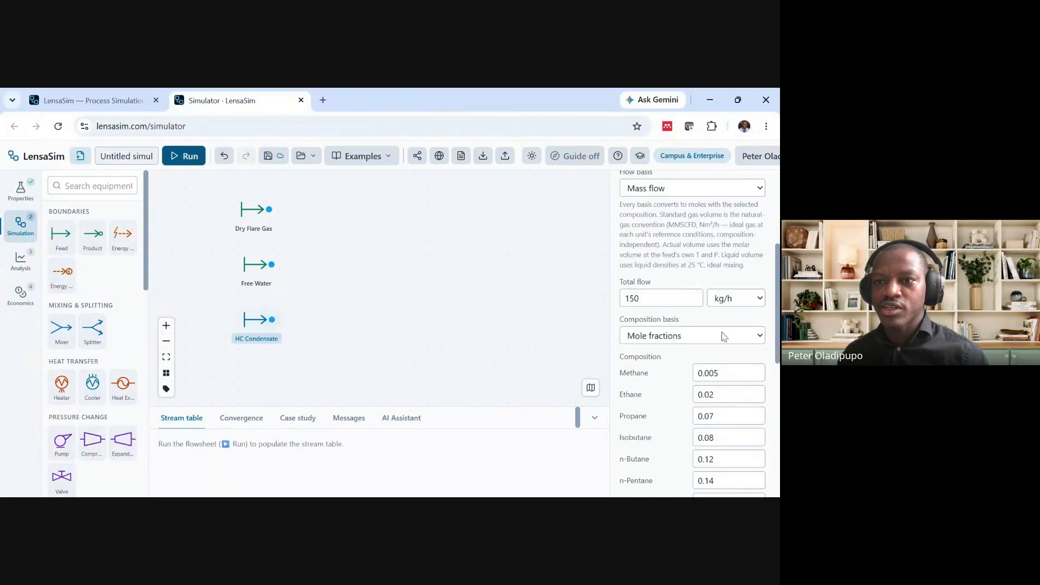
scroll(678, 356, down, 4)
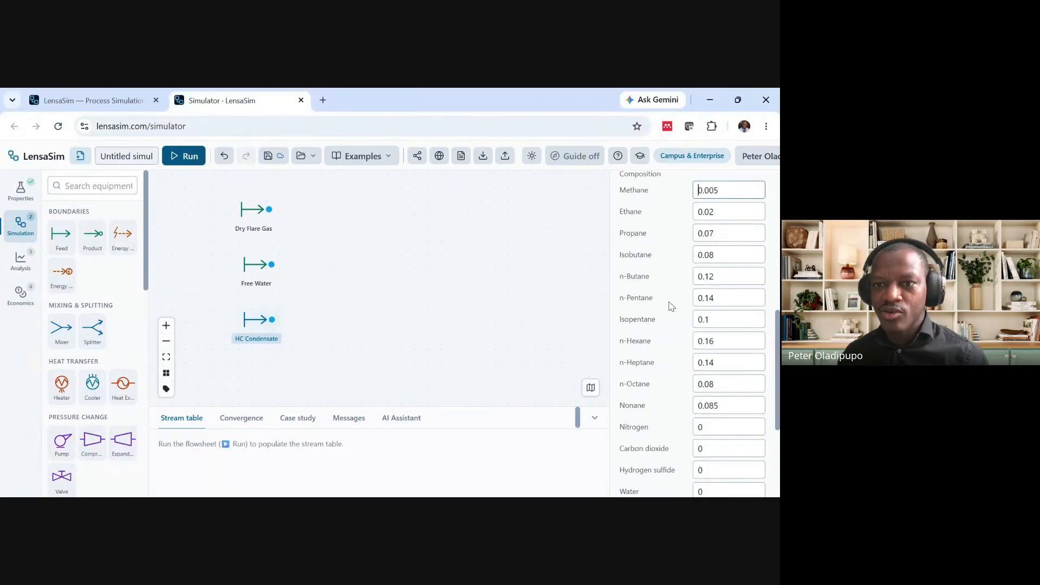
click(383, 294)
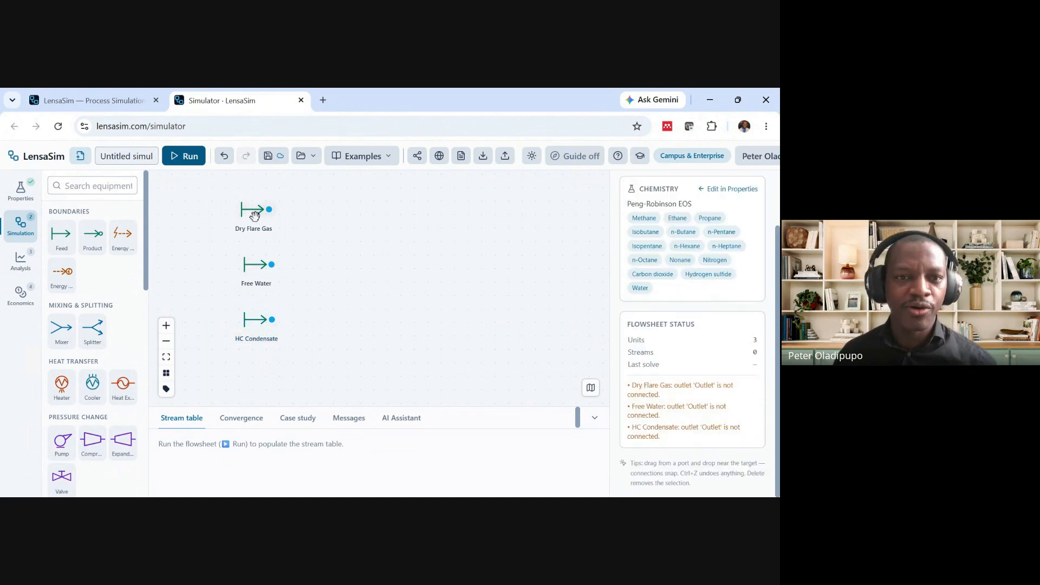
Rearrange the Dry Flare Gas, Free Water and HC Condensate feeds into a roughly aligned column, freeing canvas space beside them
drag(253, 217, 244, 217)
drag(257, 272, 244, 273)
drag(249, 322, 236, 316)
drag(245, 217, 233, 222)
drag(245, 265, 238, 265)
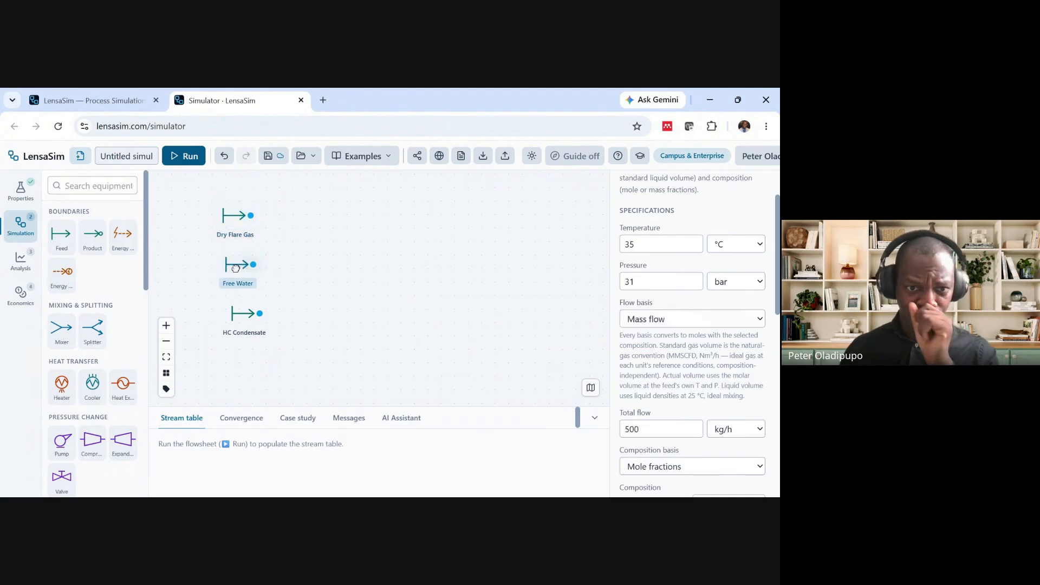
drag(242, 322, 236, 322)
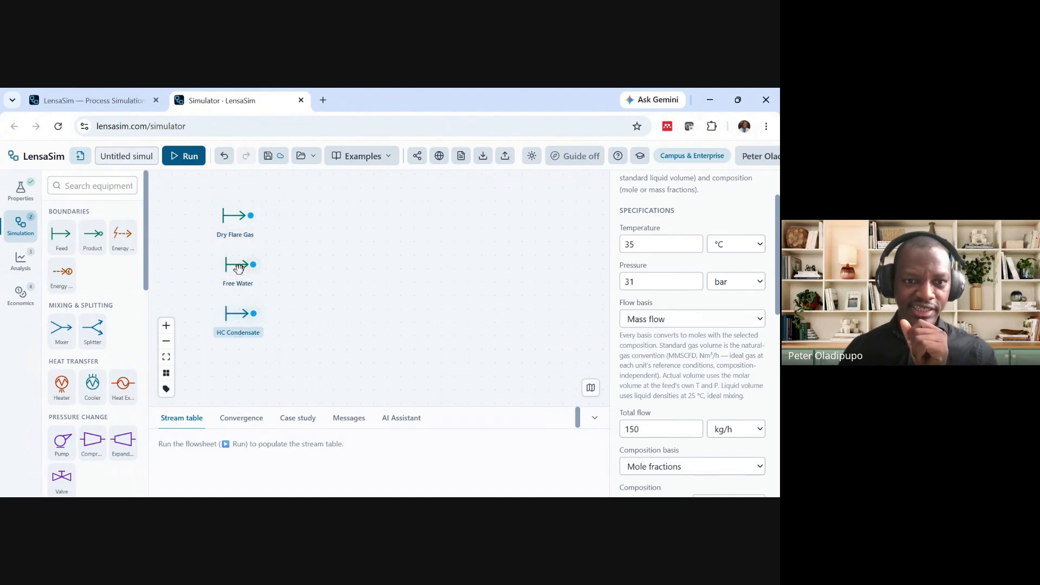
drag(237, 271, 237, 271)
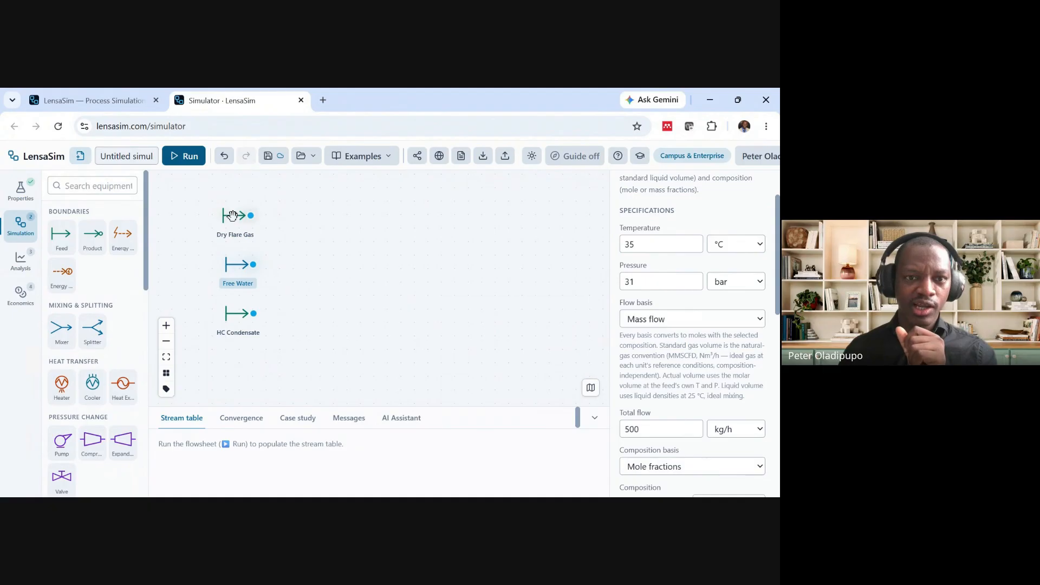
drag(236, 221, 236, 227)
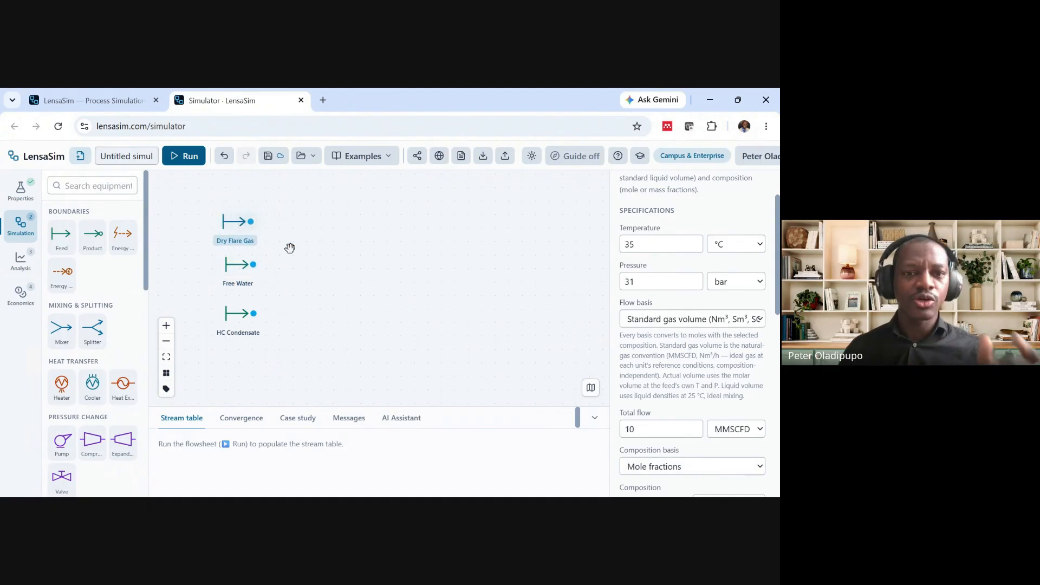
Add a mixer beside the Free Water feed and set its number of inlets to 3
click(60, 338)
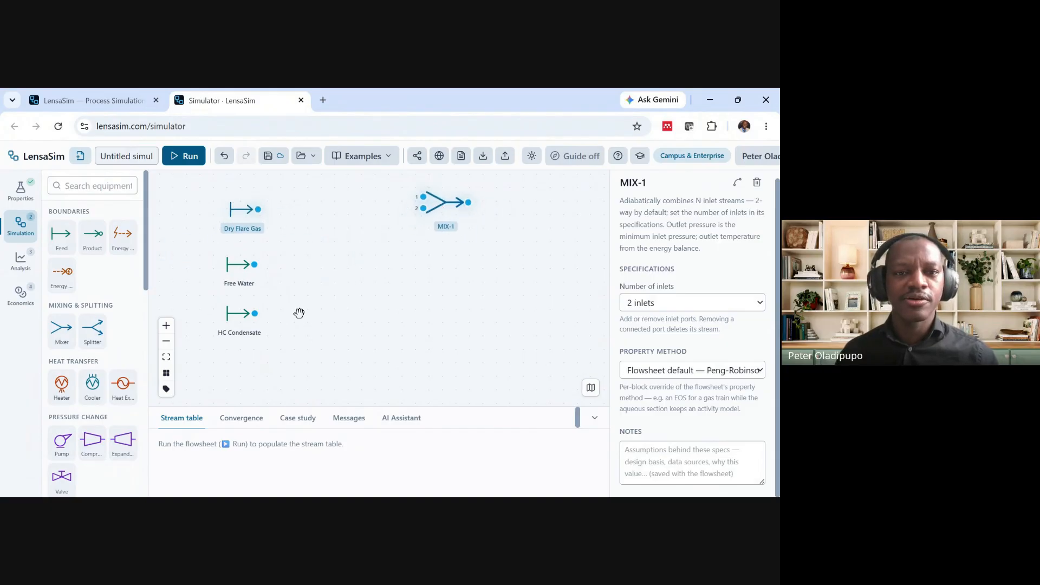
click(318, 270)
drag(429, 208, 323, 277)
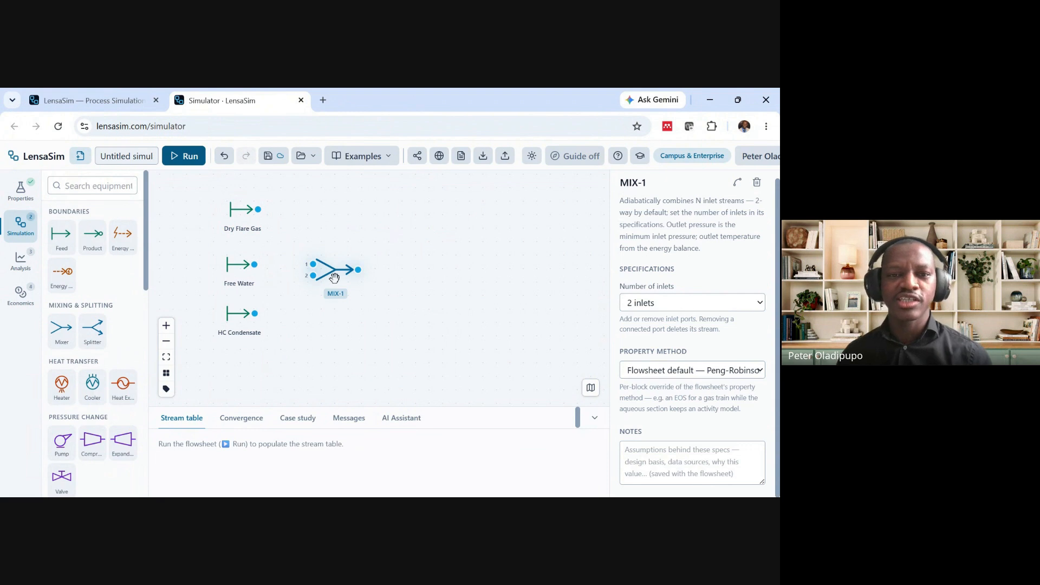
click(686, 316)
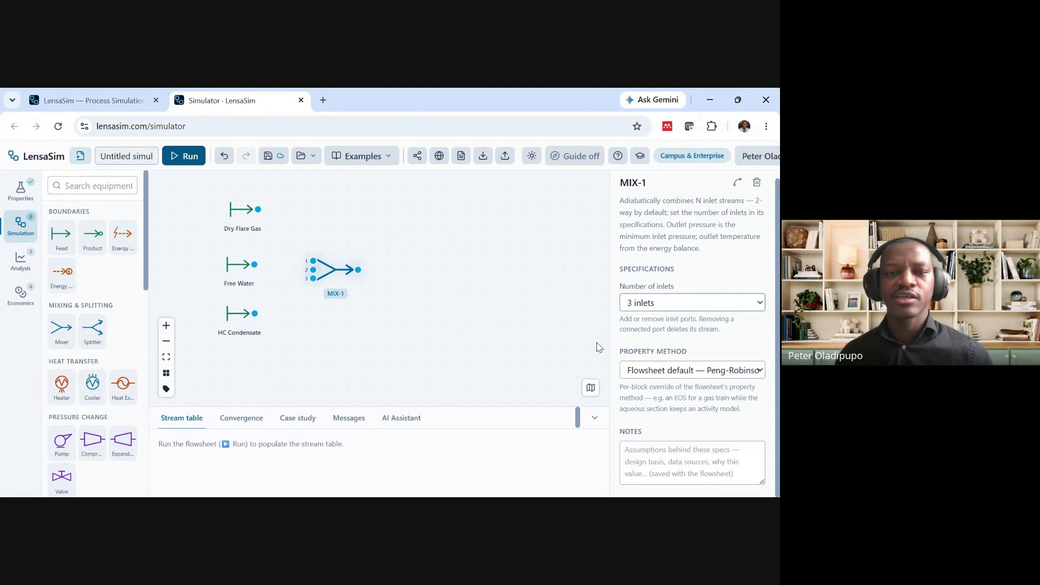
Connect the Dry Flare Gas feed's outlet to the mixer's first inlet
click(256, 209)
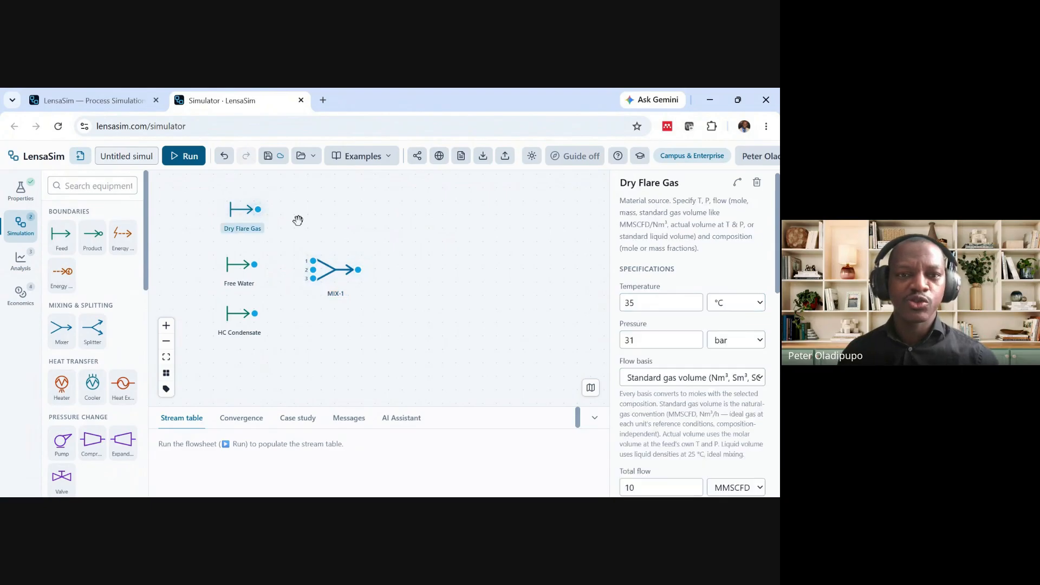
click(299, 219)
click(249, 211)
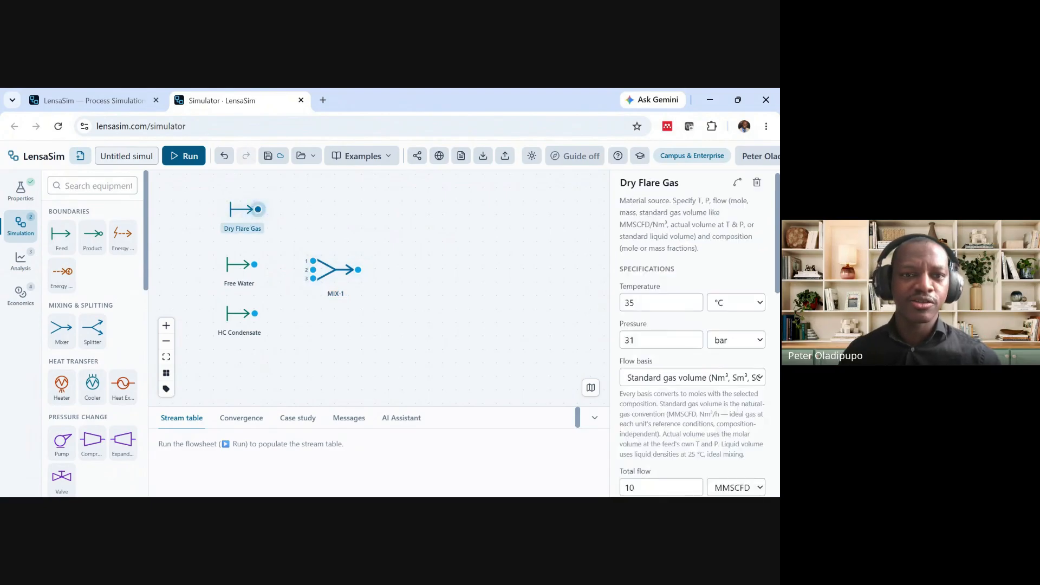
drag(258, 209, 301, 268)
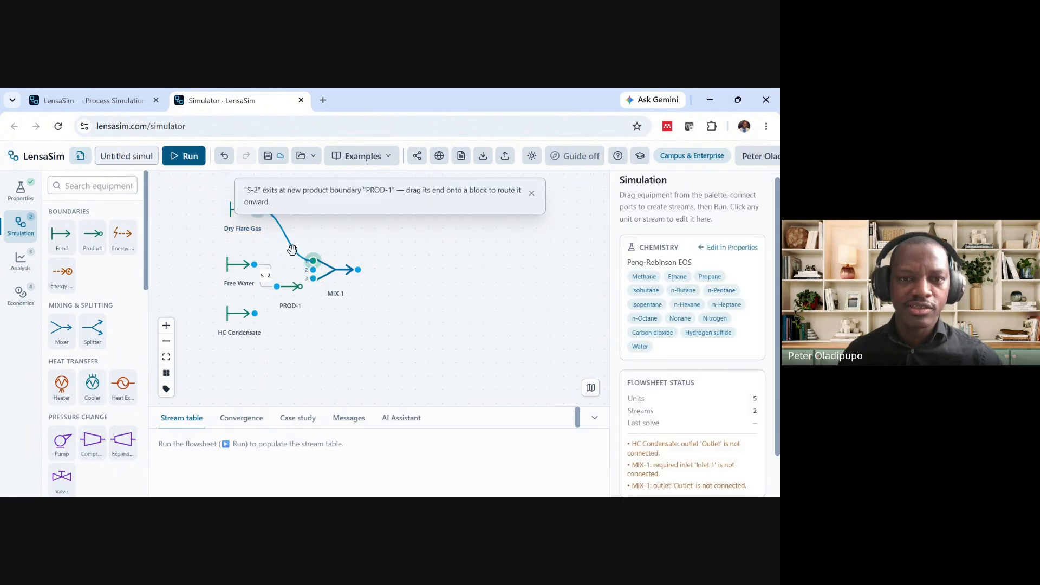
click(287, 250)
click(353, 248)
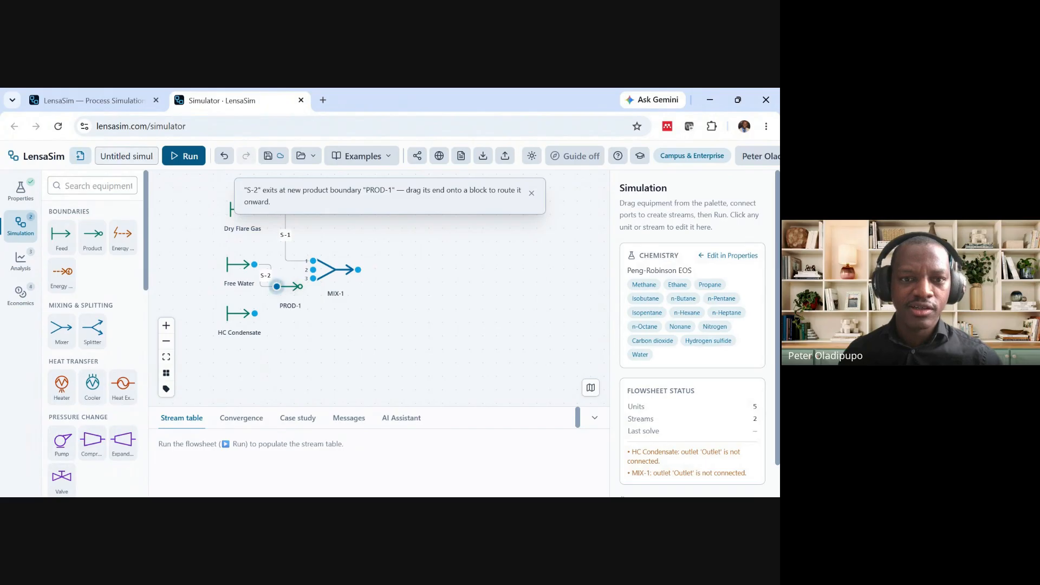
Connect the Free Water stream to the mixer's second inlet and the HC Condensate feed to its third inlet
drag(277, 286, 313, 269)
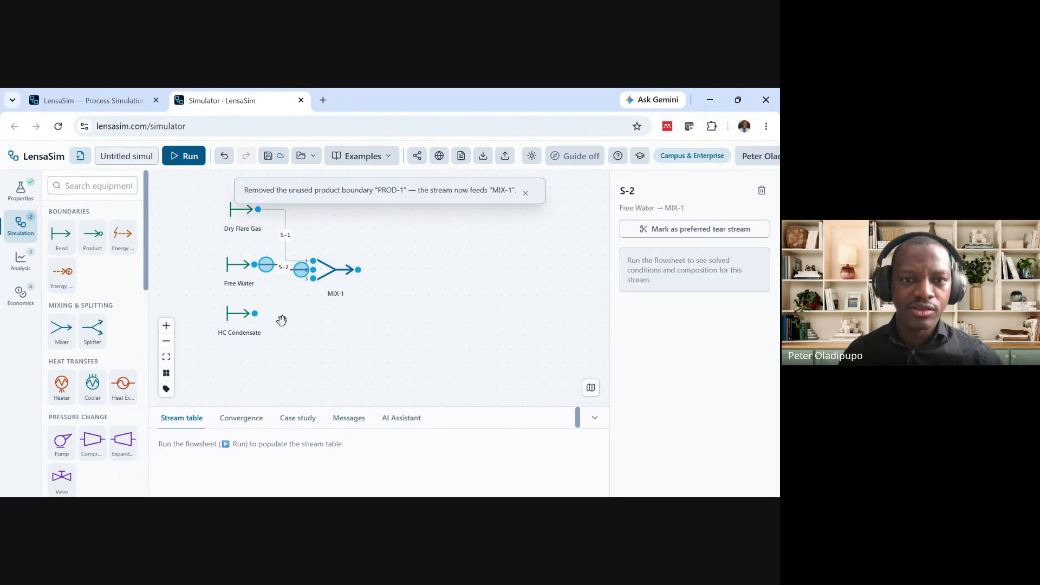
click(238, 312)
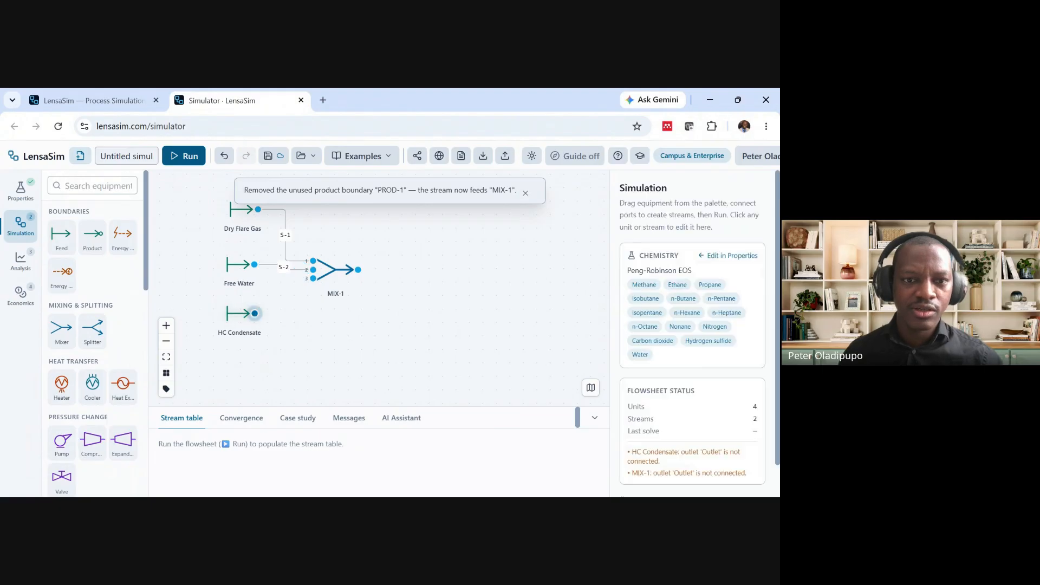
drag(254, 313, 313, 278)
click(395, 267)
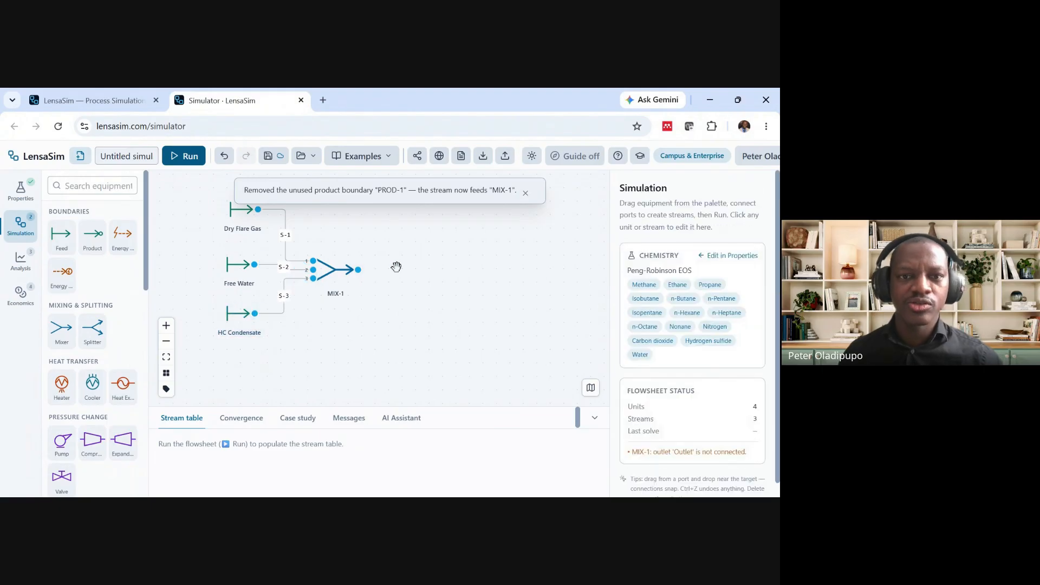
Route the mixer's outlet to a new product boundary and rename that product Actual Flare Gas
drag(360, 242, 397, 264)
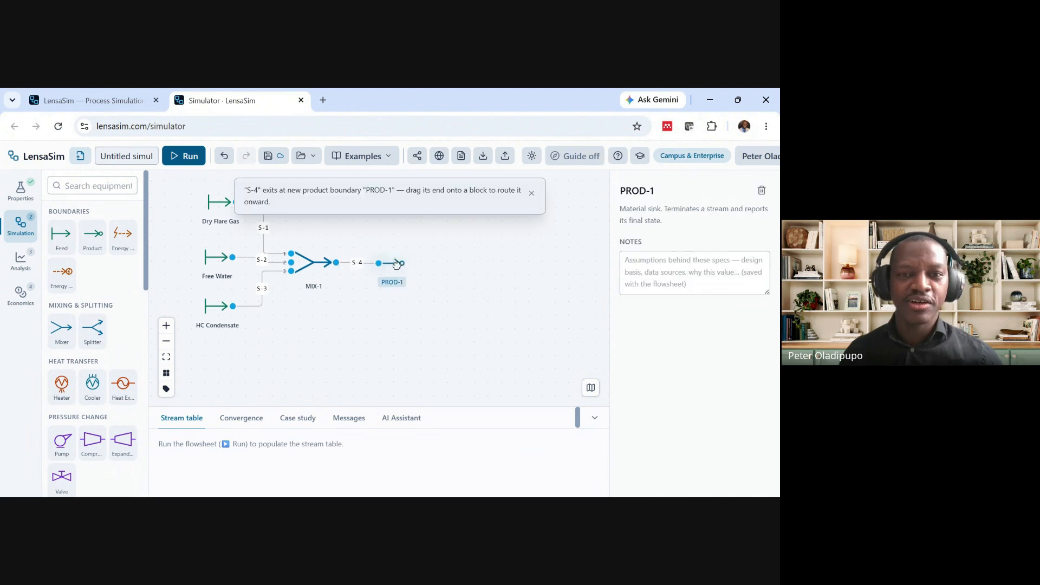
click(365, 297)
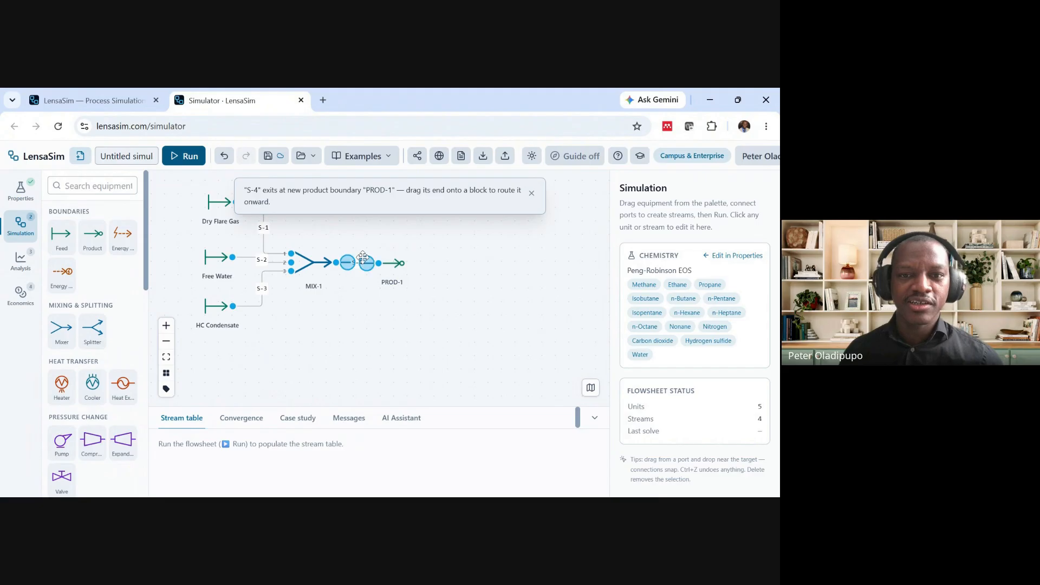
right_click(393, 282)
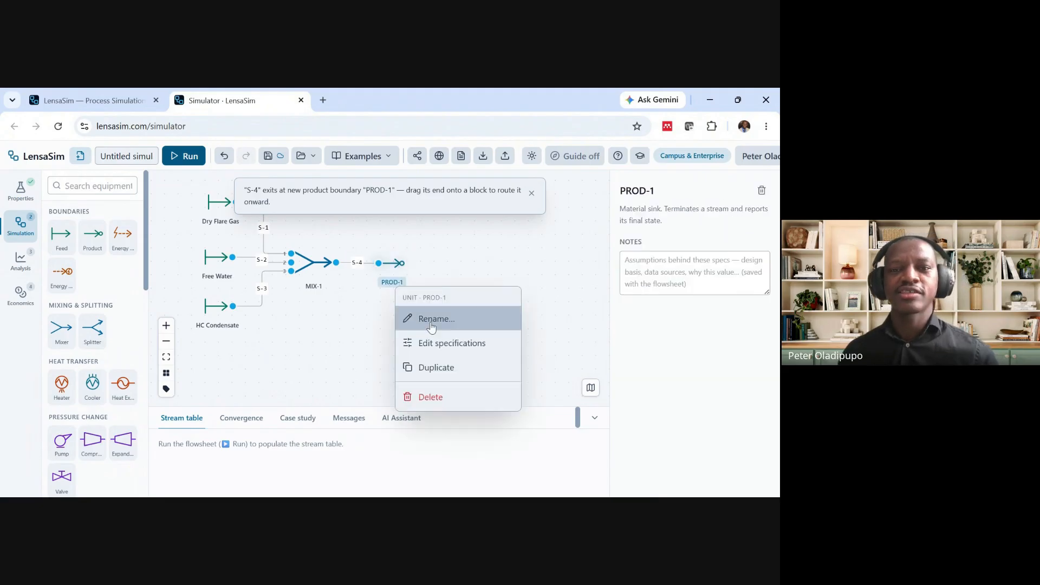
click(431, 324)
key(ctrl+a)
text(Act)
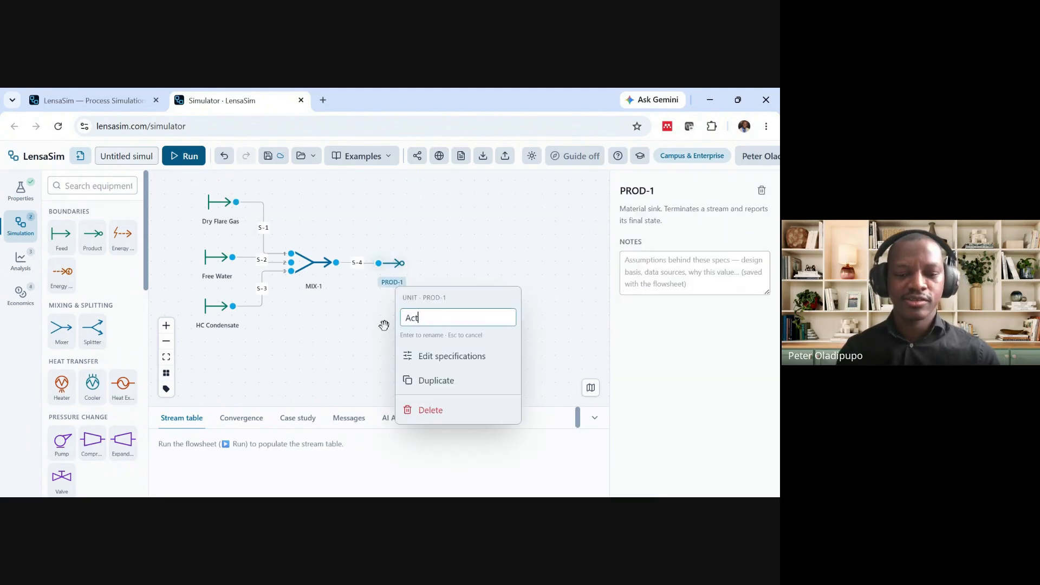
text(ual Flare Ga)
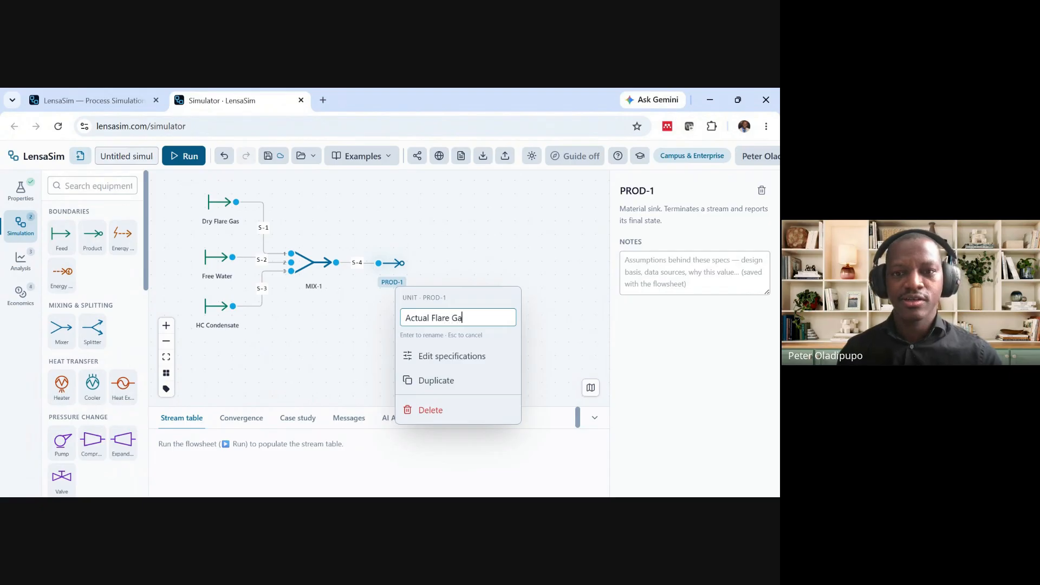
text(s)
key(Return)
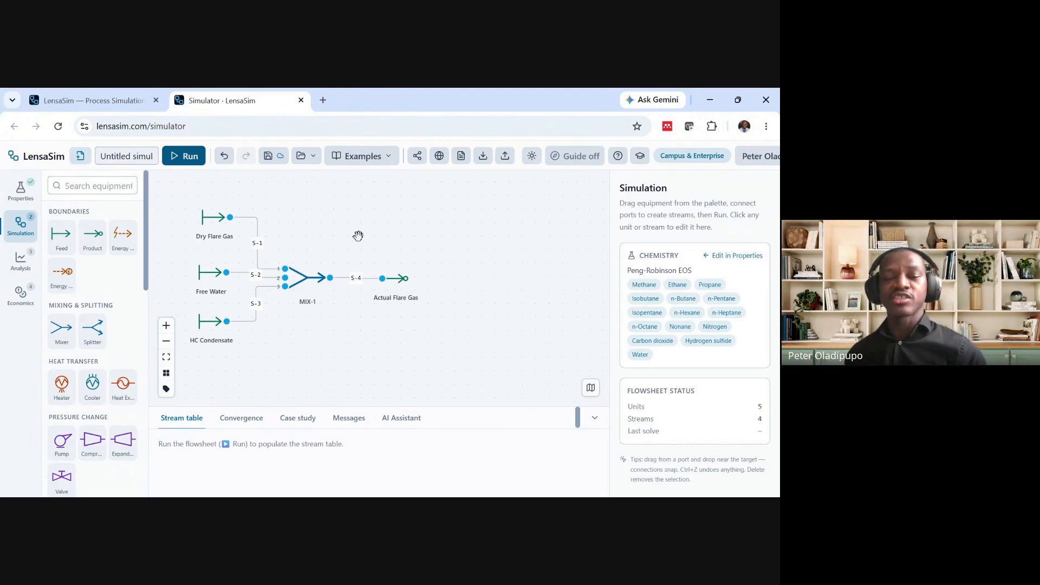
Rename the stream from Dry Flare Gas to the mixer as G-100
right_click(257, 237)
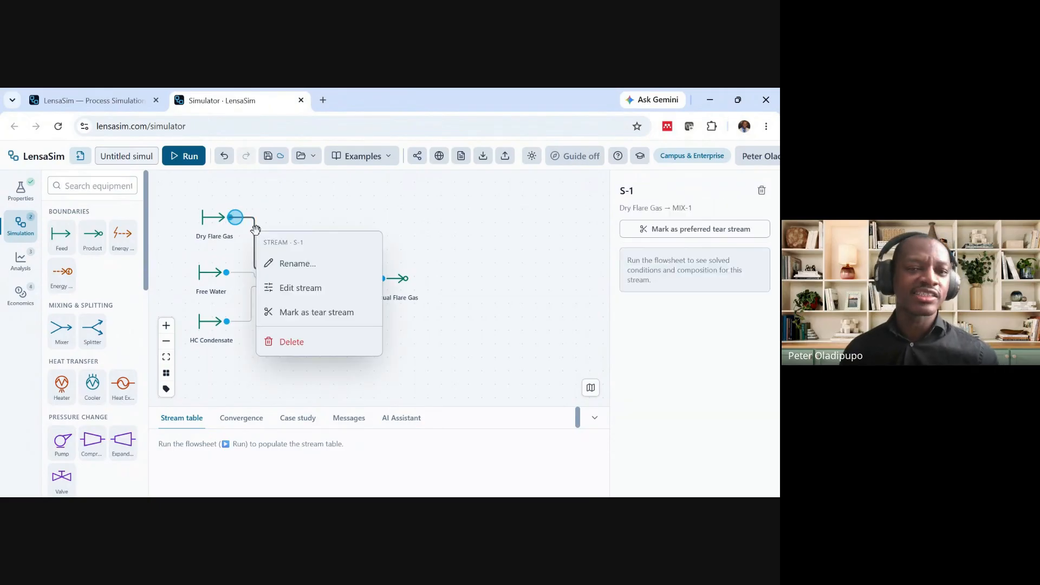
click(293, 262)
text(G-100)
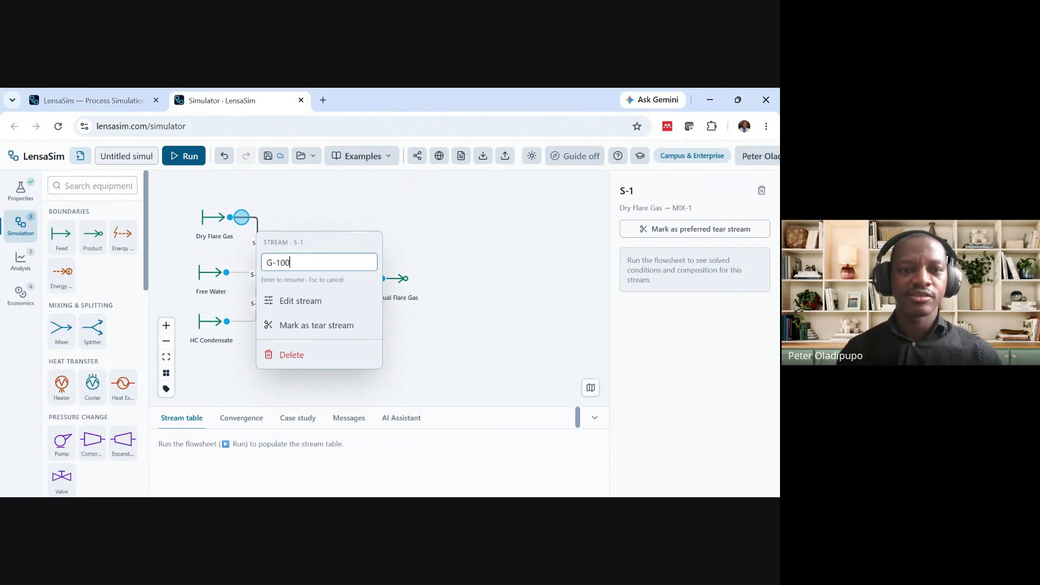
key(Return)
click(346, 196)
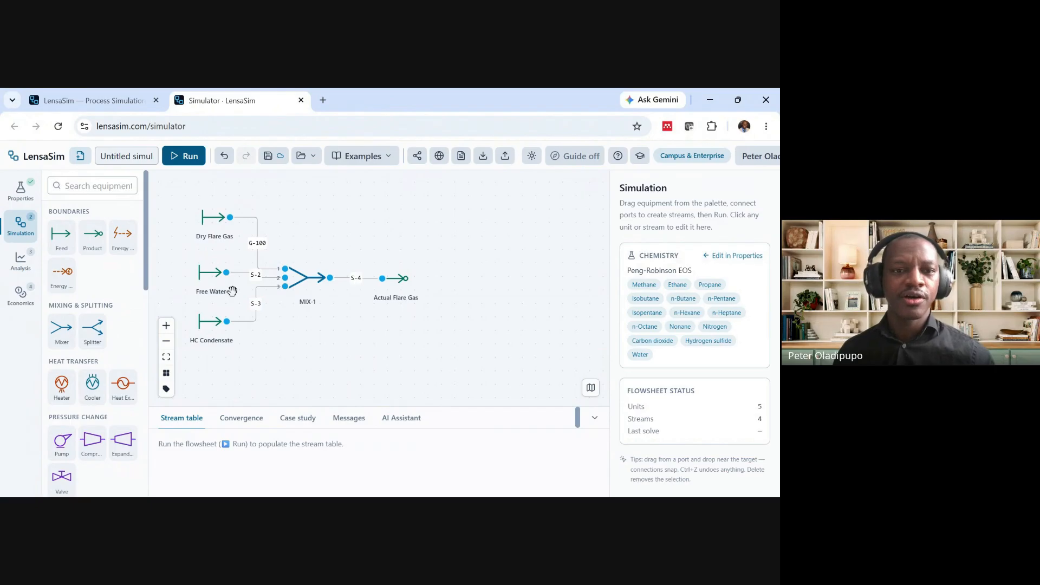
Rename the stream from Free Water to the mixer as W-100
right_click(238, 272)
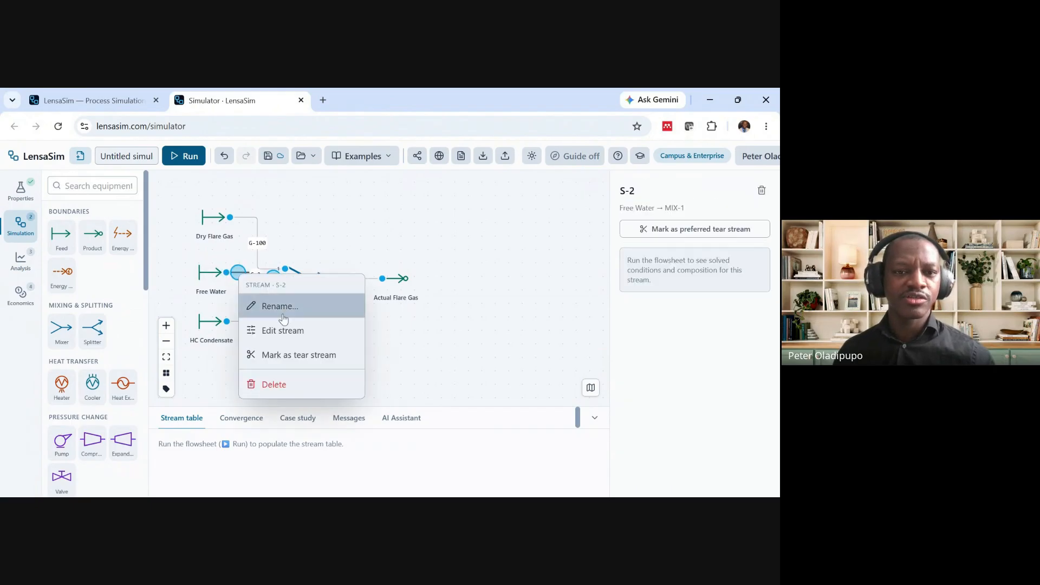
click(254, 304)
text(W)
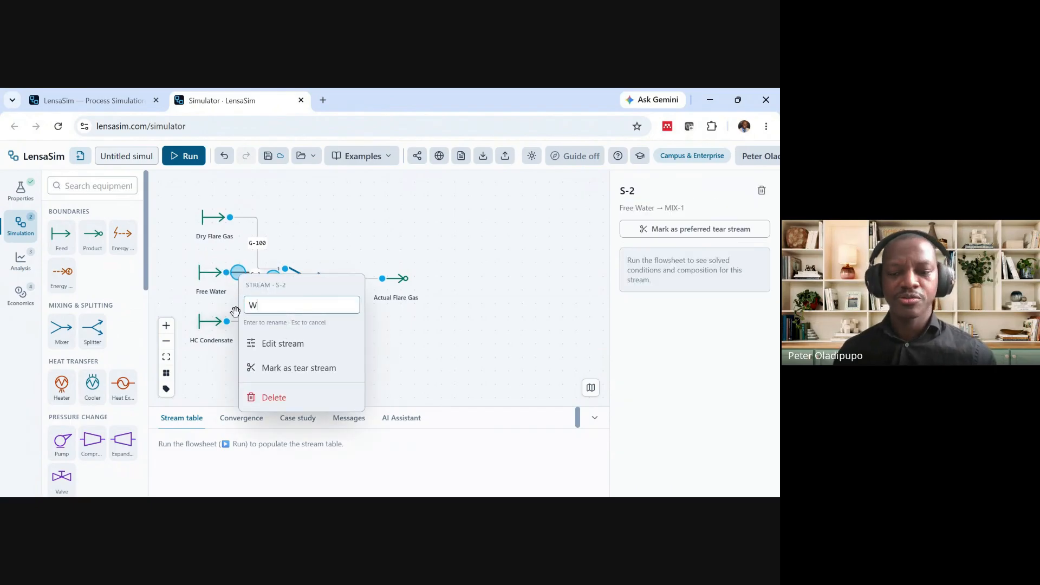
text(-100)
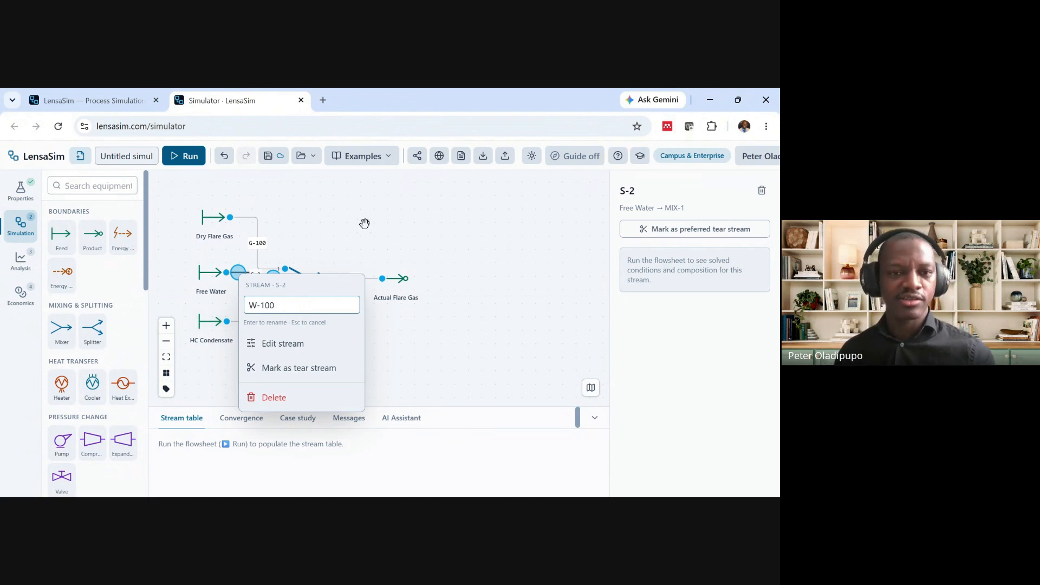
key(Return)
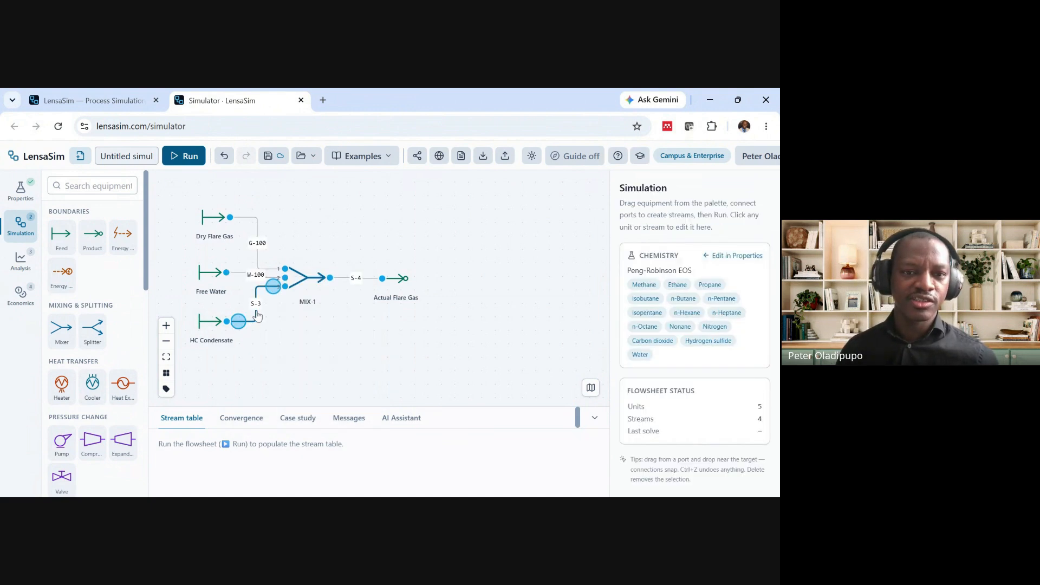
Rename the stream from HC Condensate to the mixer as H-1011
right_click(263, 319)
click(295, 341)
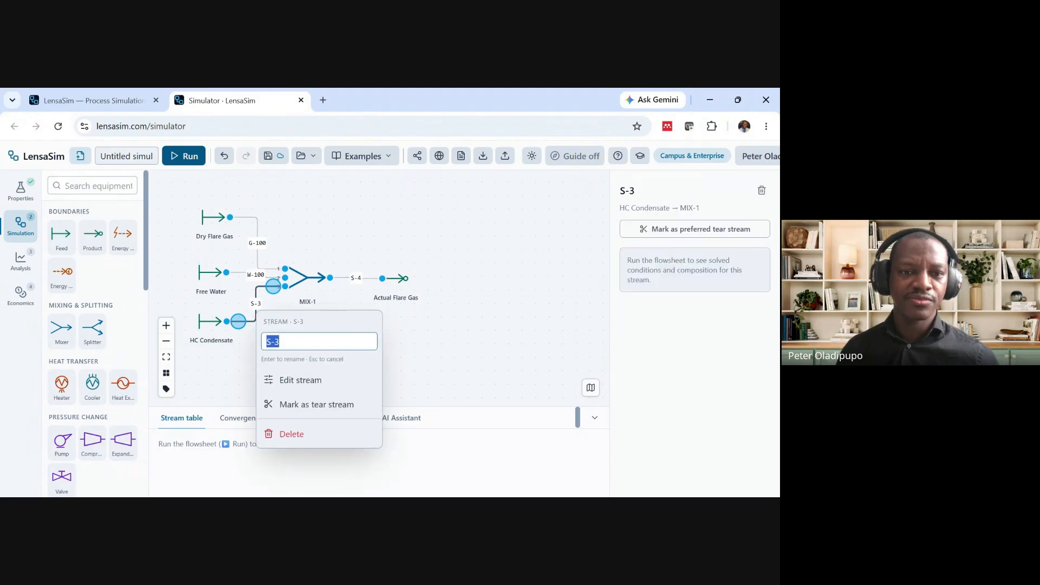
text(H-1011)
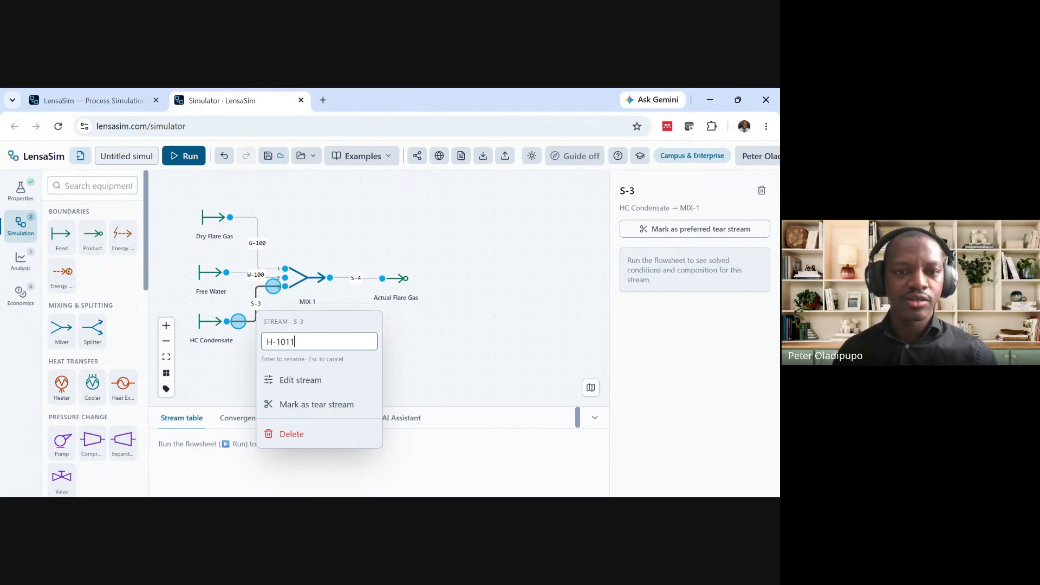
key(Return)
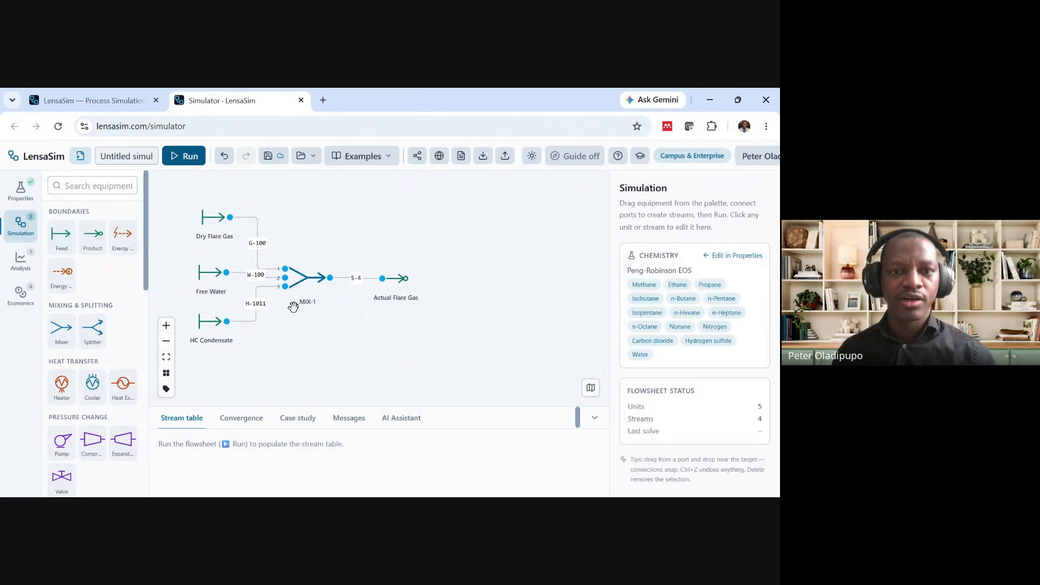
Rename the stream from the mixer to Actual Flare Gas as G-101
right_click(356, 282)
click(383, 309)
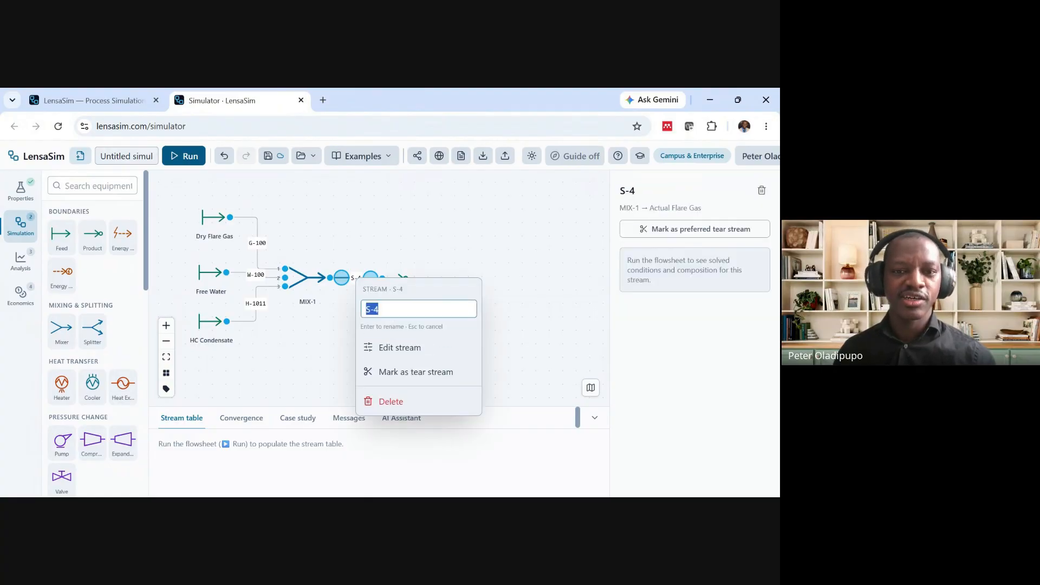
text(G-1)
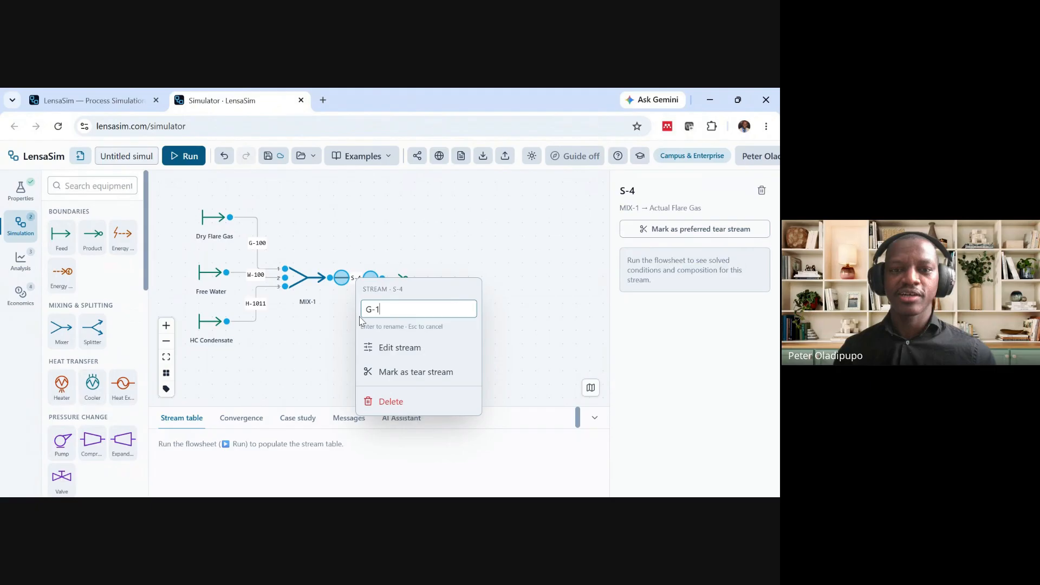
text(01)
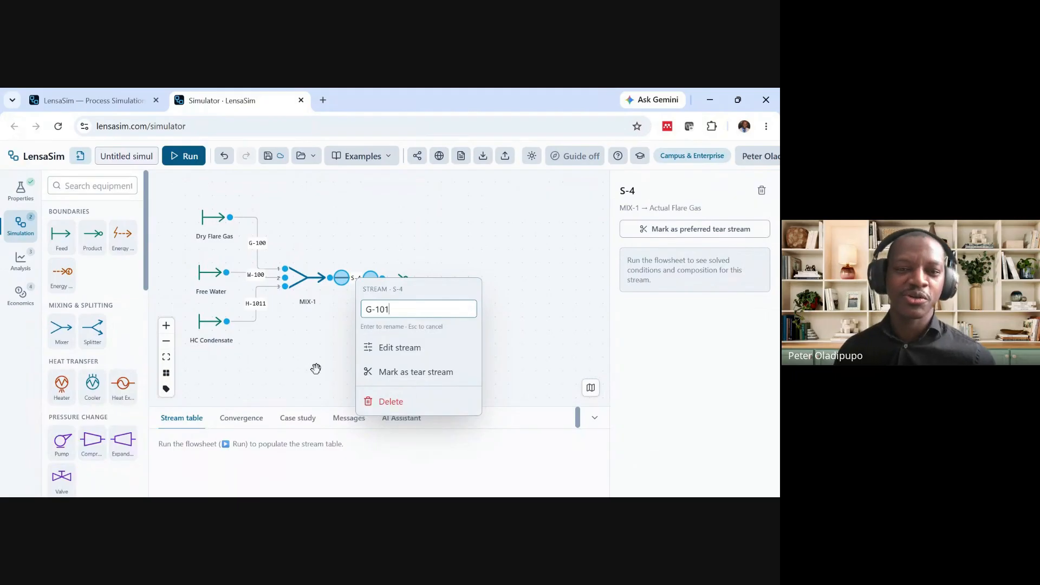
key(Return)
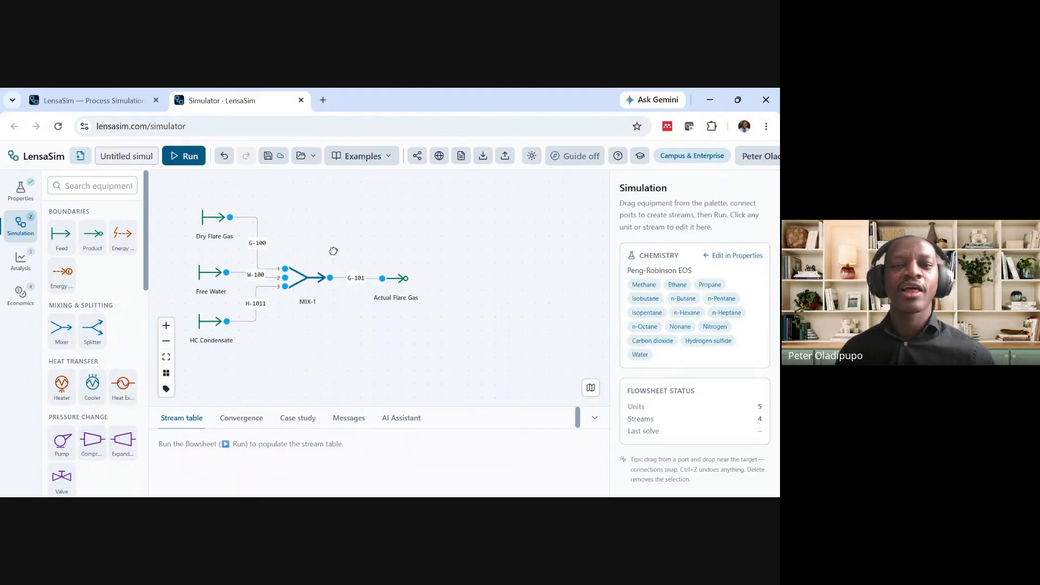
drag(333, 250, 343, 240)
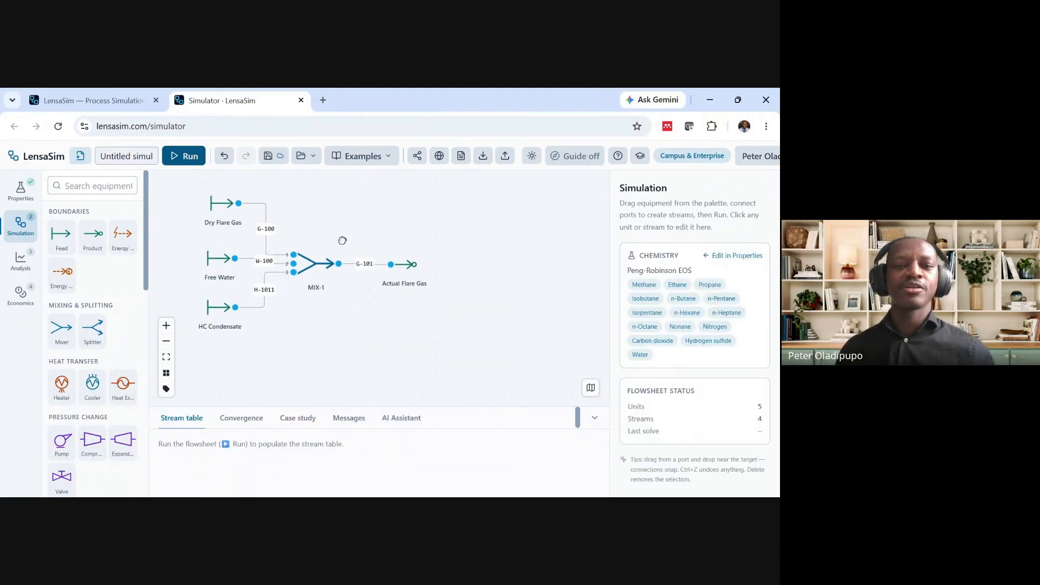
click(315, 264)
click(404, 234)
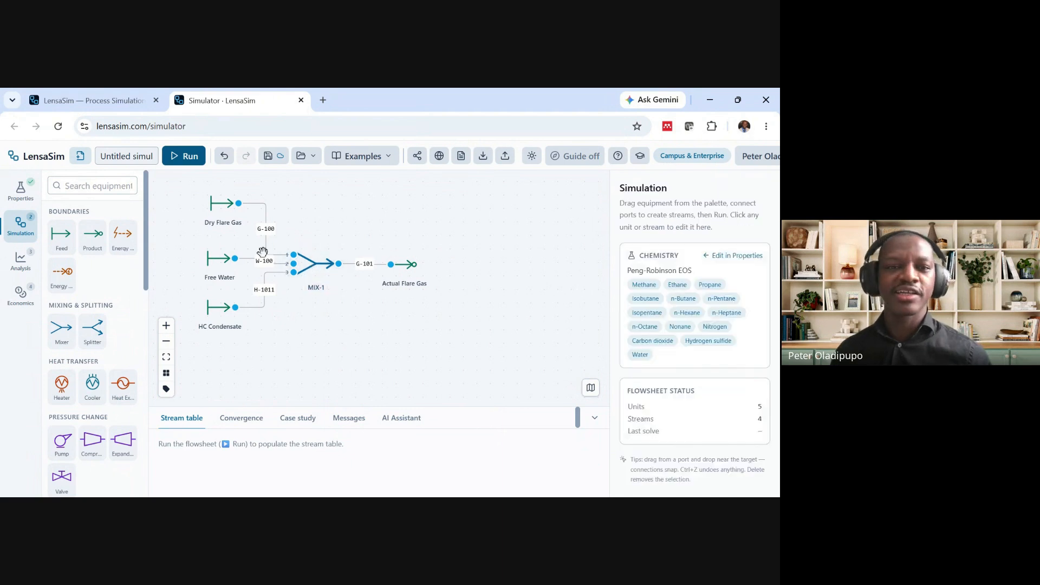
click(225, 204)
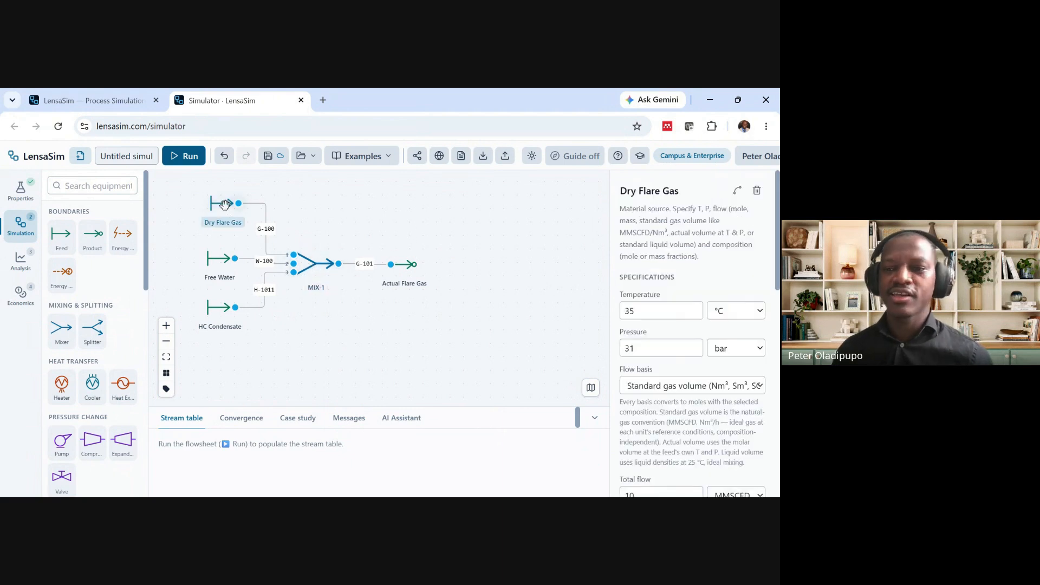
click(344, 241)
drag(324, 233, 324, 245)
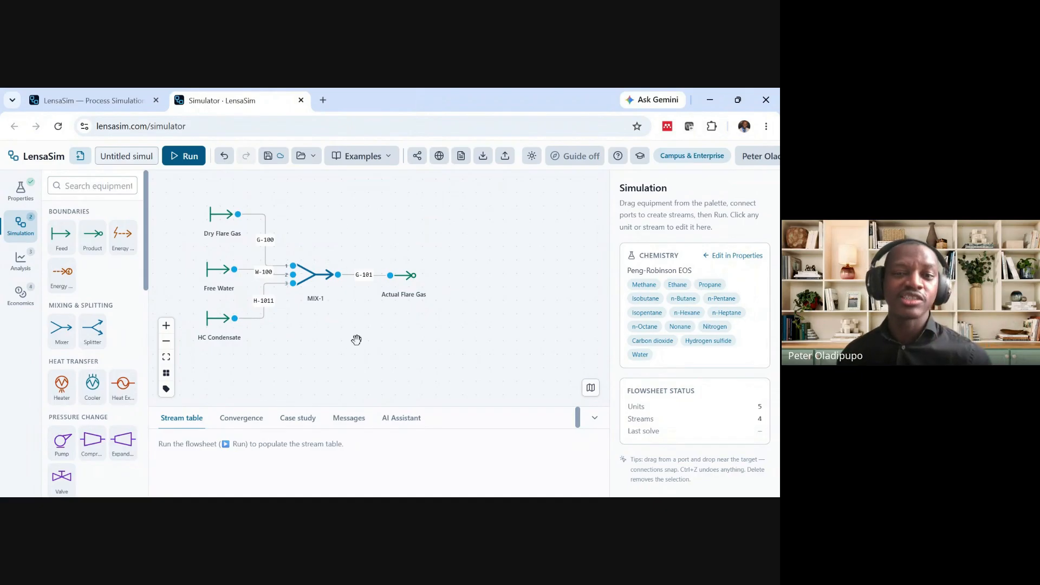
drag(378, 241, 360, 239)
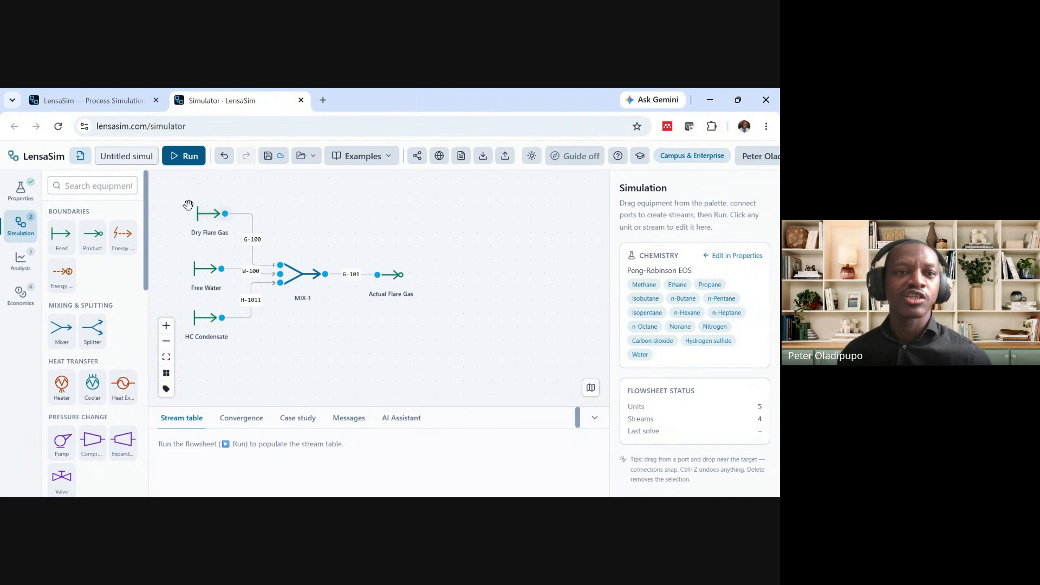
Run the simulation and enlarge the stream table to inspect the stream conditions and mole fractions
click(189, 159)
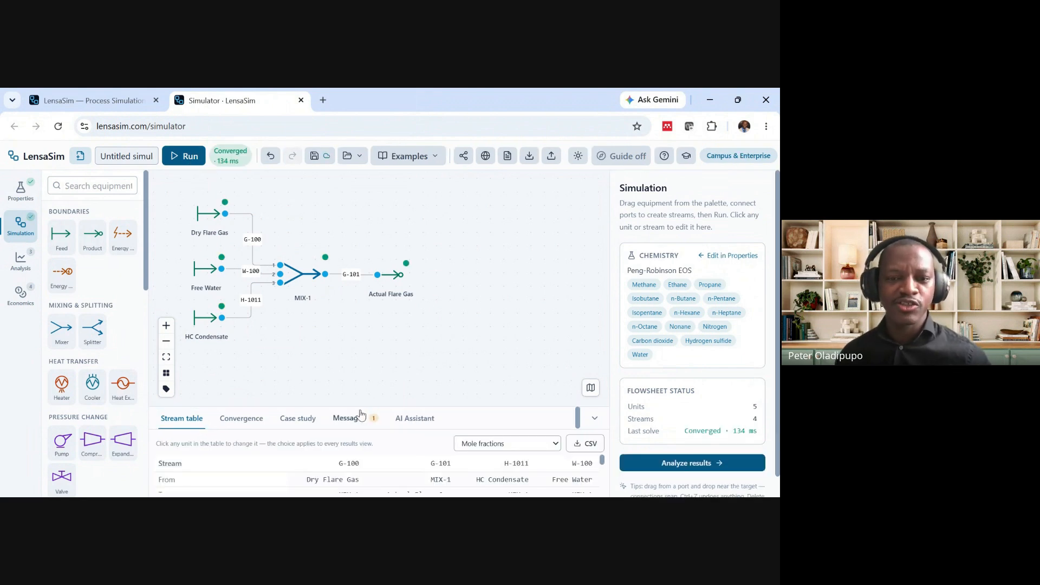
drag(338, 406, 404, 212)
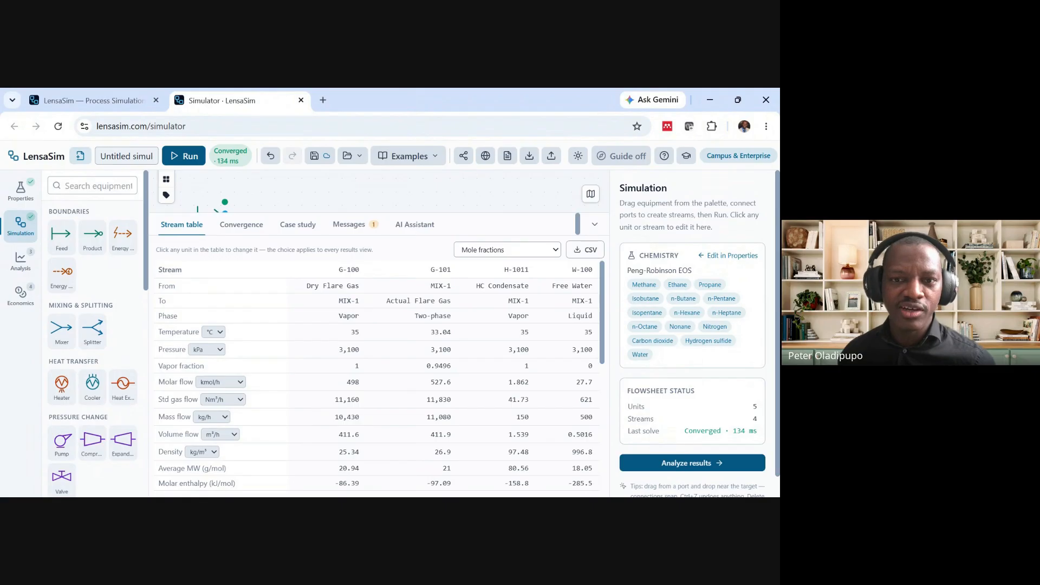
scroll(449, 336, down, 5)
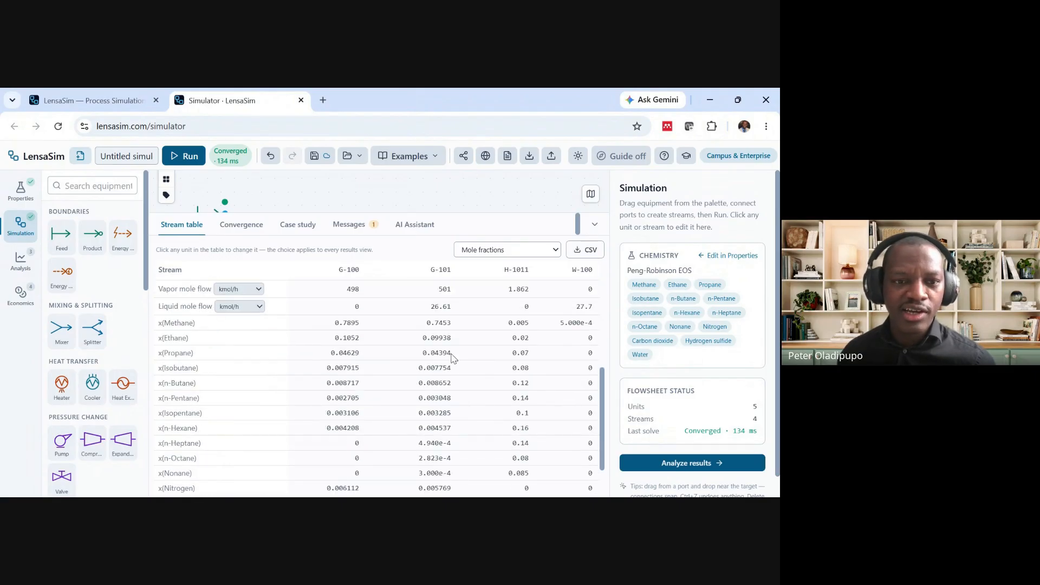
Switch the stream table's composition basis to Mass flows (kg/h) and review the component rows
click(521, 253)
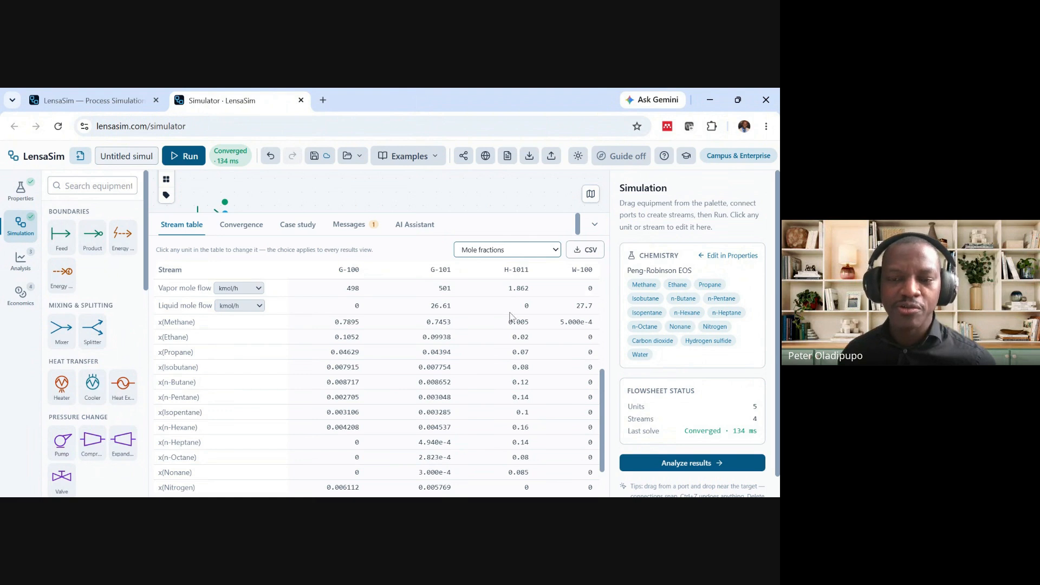
click(512, 318)
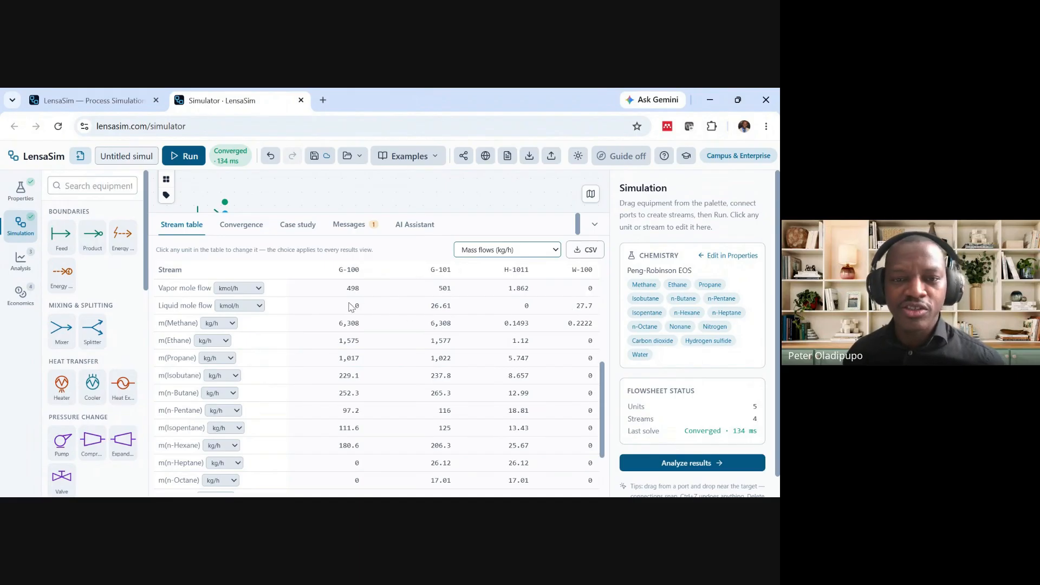
scroll(534, 323, up, 3)
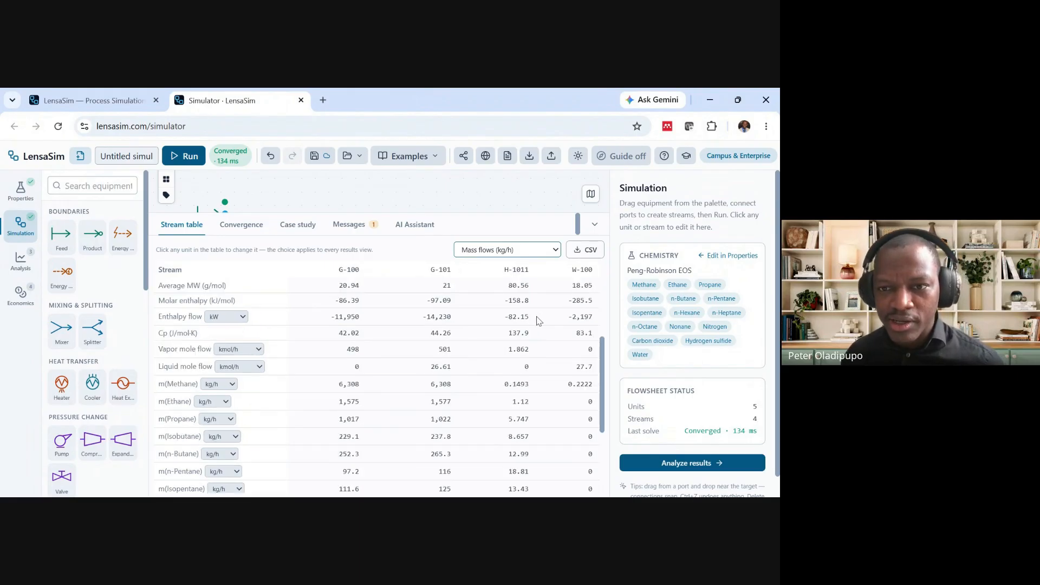
scroll(534, 332, down, 5)
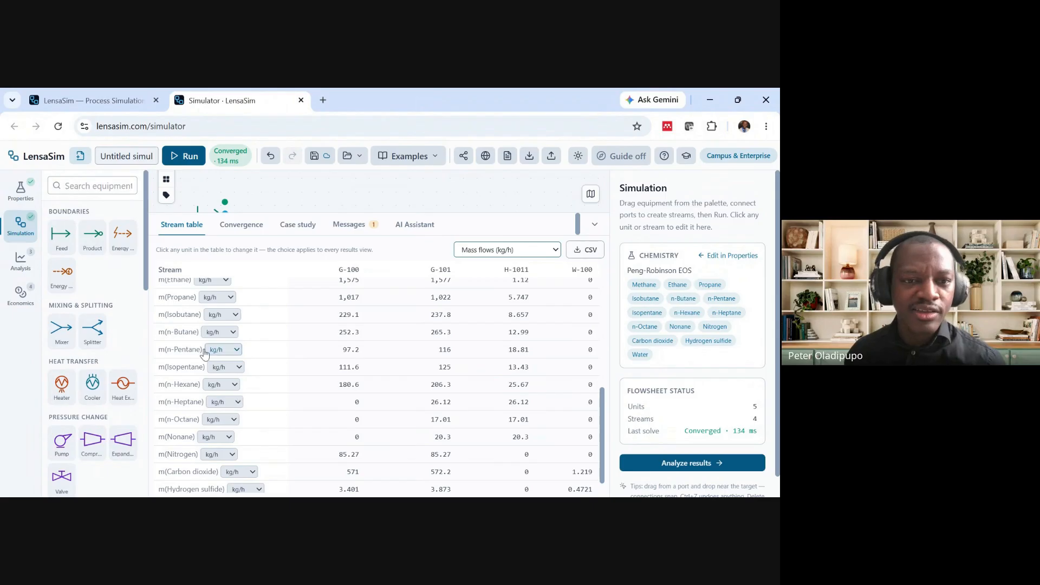
scroll(222, 352, up, 3)
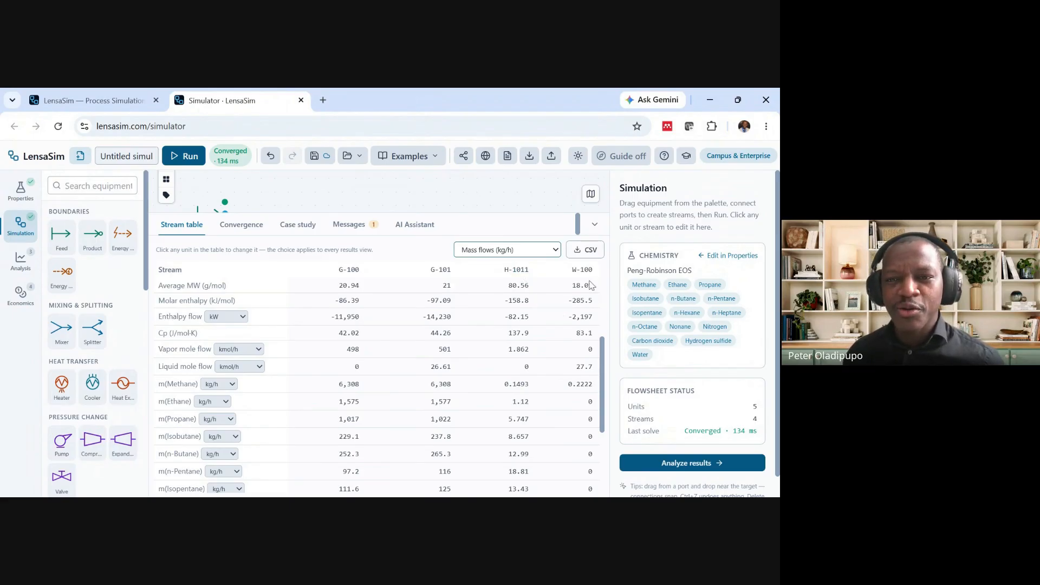
Select stream G-101 in the stream table and examine its component mass flows and overall properties
click(441, 275)
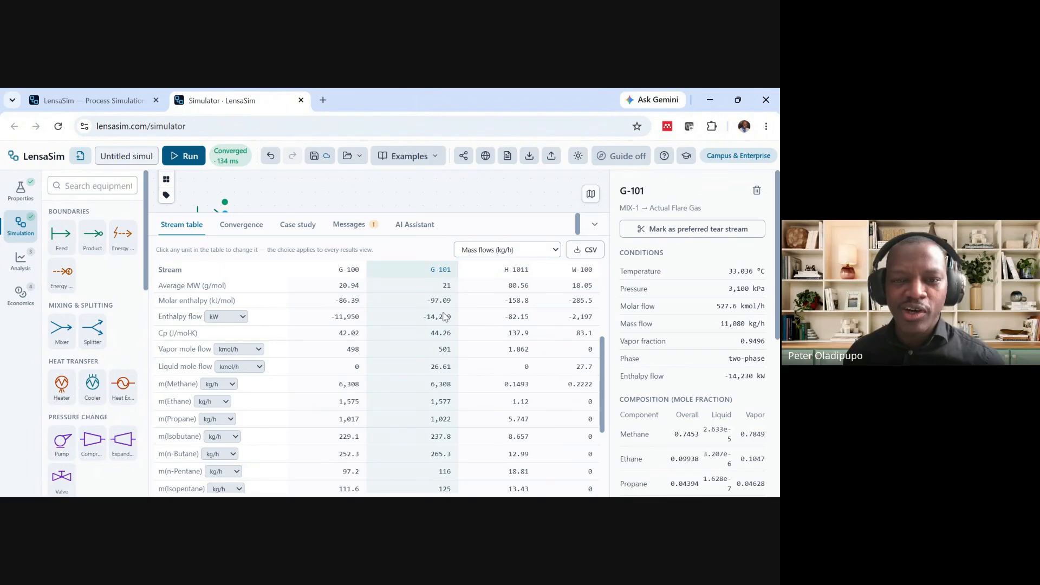
scroll(437, 346, down, 3)
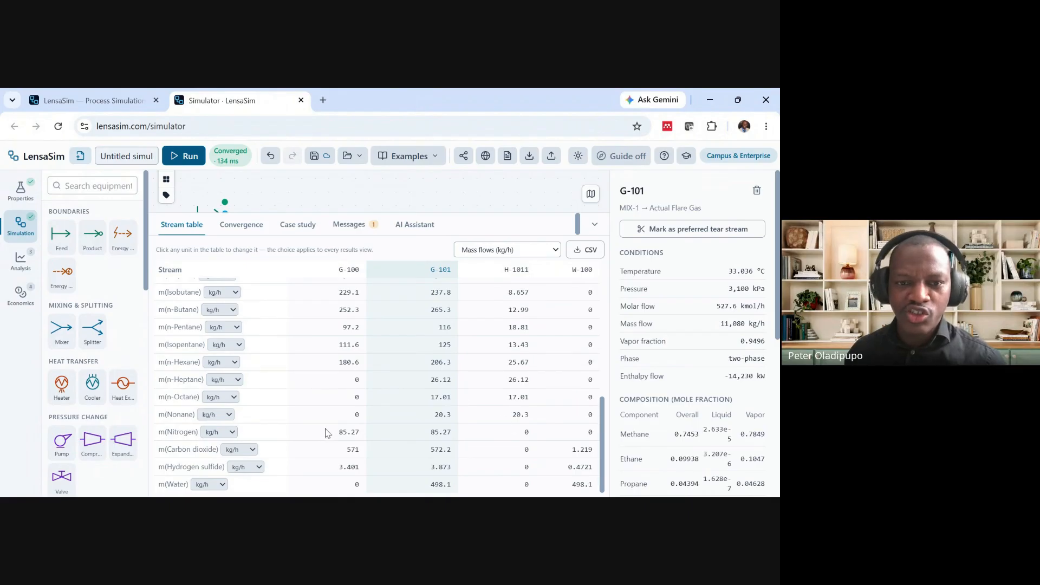
scroll(436, 384, up, 3)
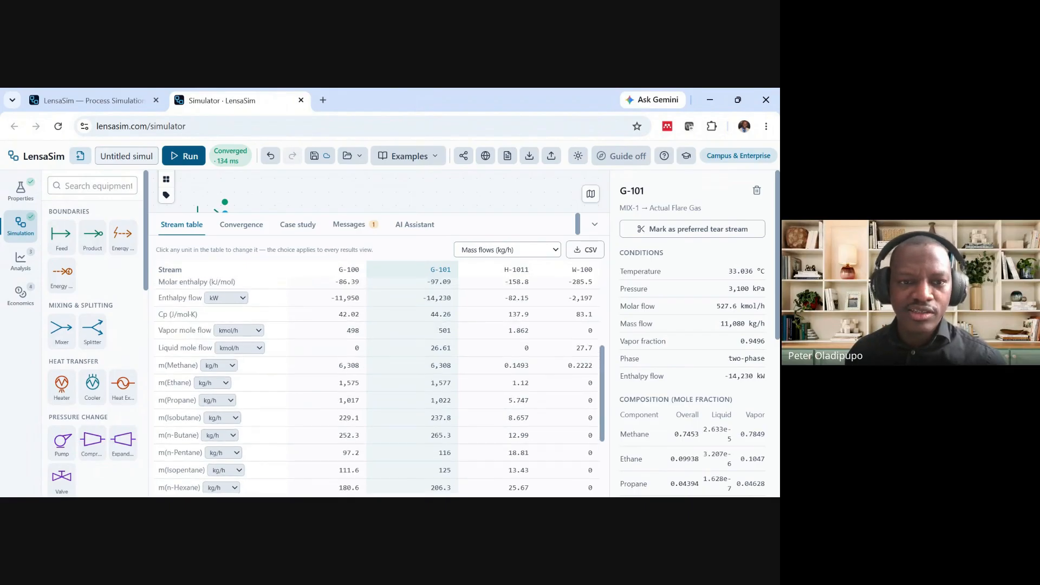
scroll(424, 399, up, 4)
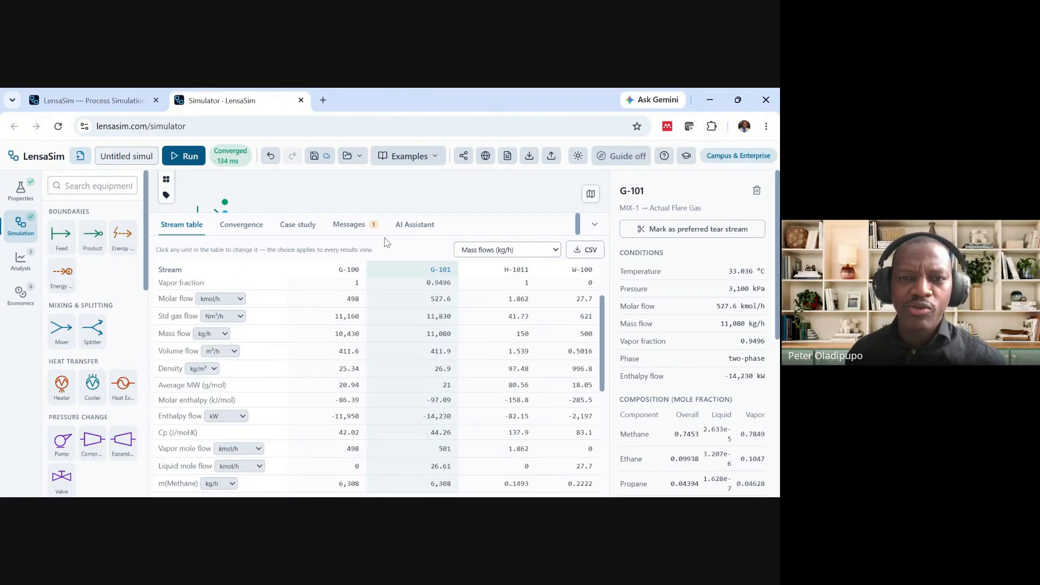
Shrink the stream table to reveal the flowsheet and rename the stream from HC Condensate to the mixer as H-101
drag(398, 212, 393, 394)
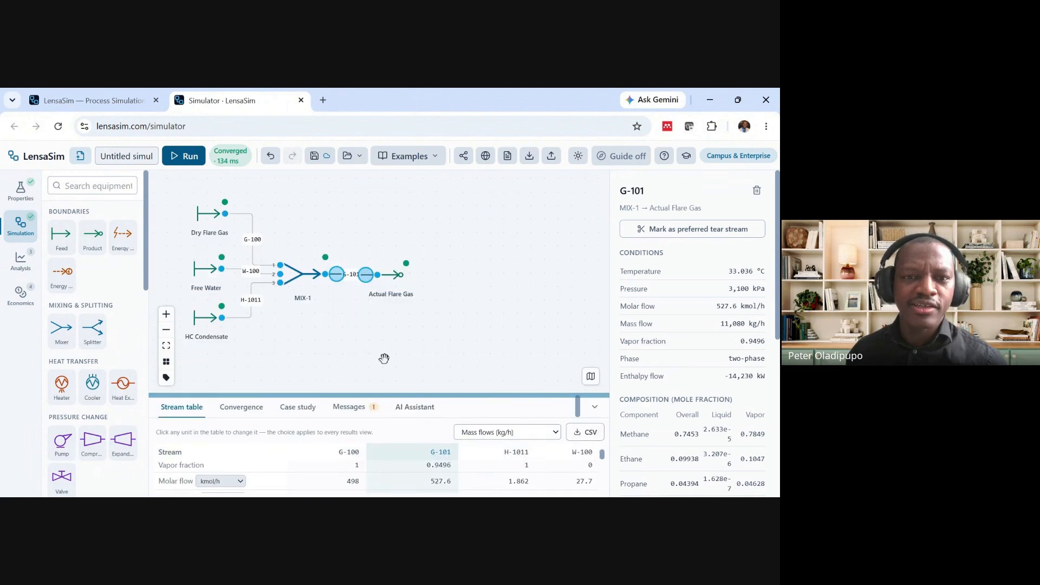
click(375, 340)
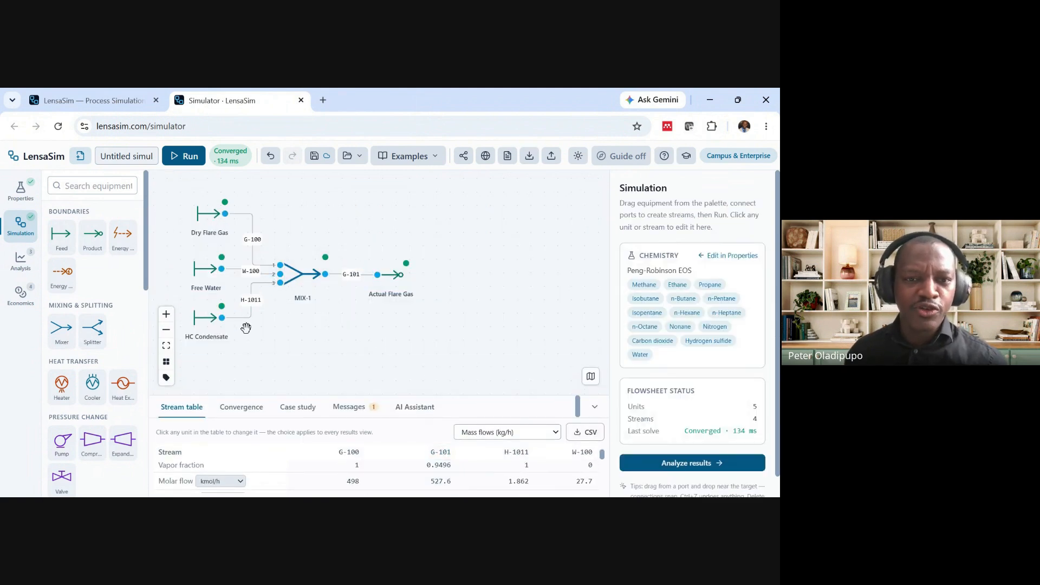
right_click(250, 307)
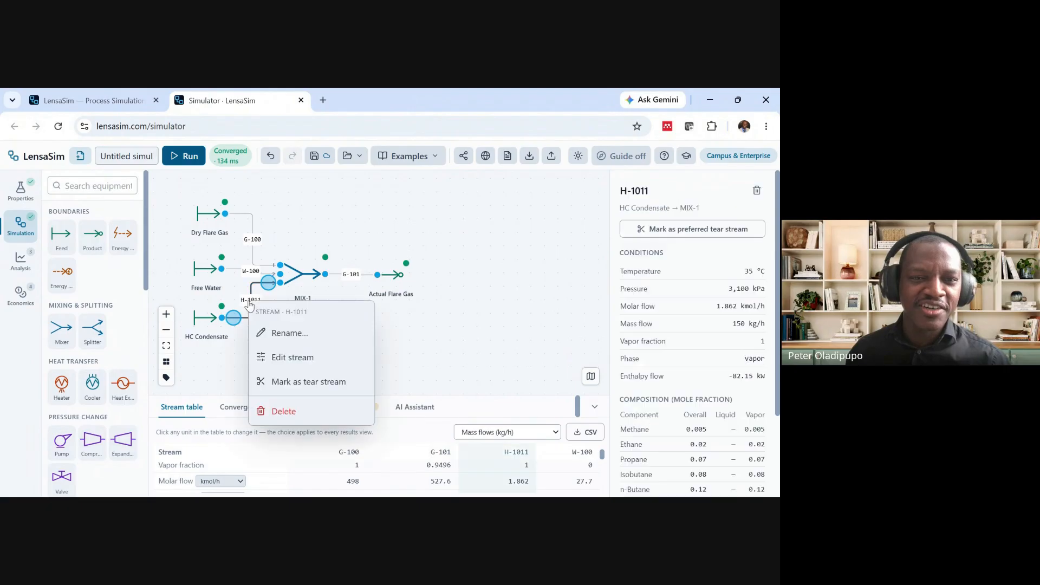
click(282, 332)
key(Return)
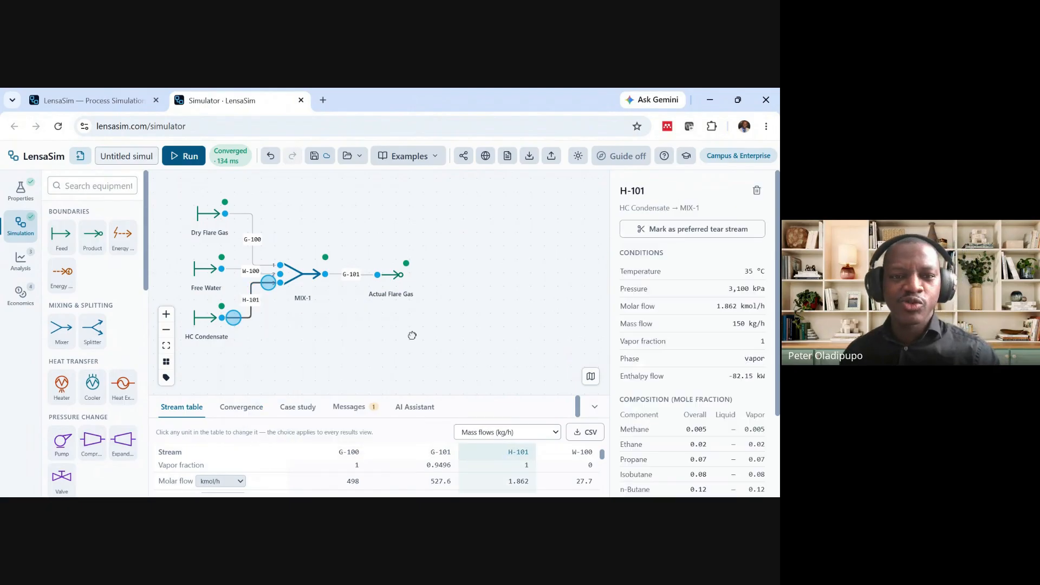
Open the mixer's results, add stream G-101 to them and examine its mole-fraction composition
click(292, 275)
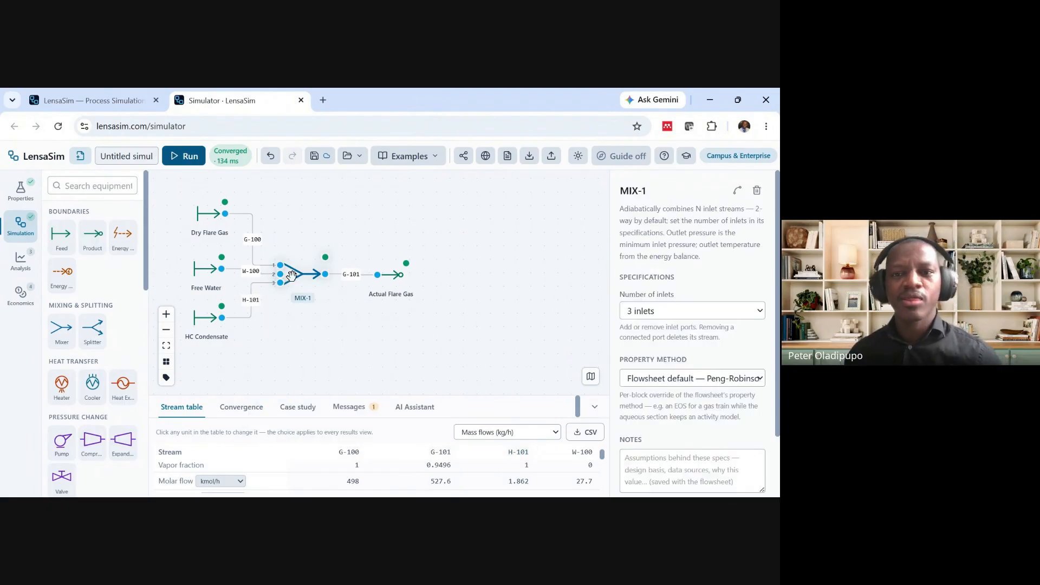
double_click(292, 275)
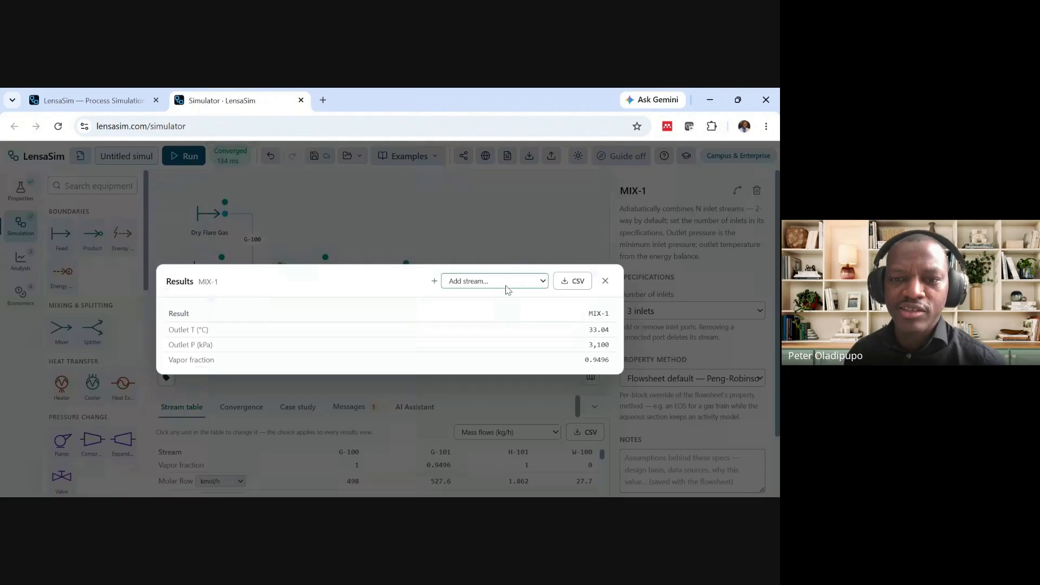
click(483, 366)
scroll(474, 325, down, 10)
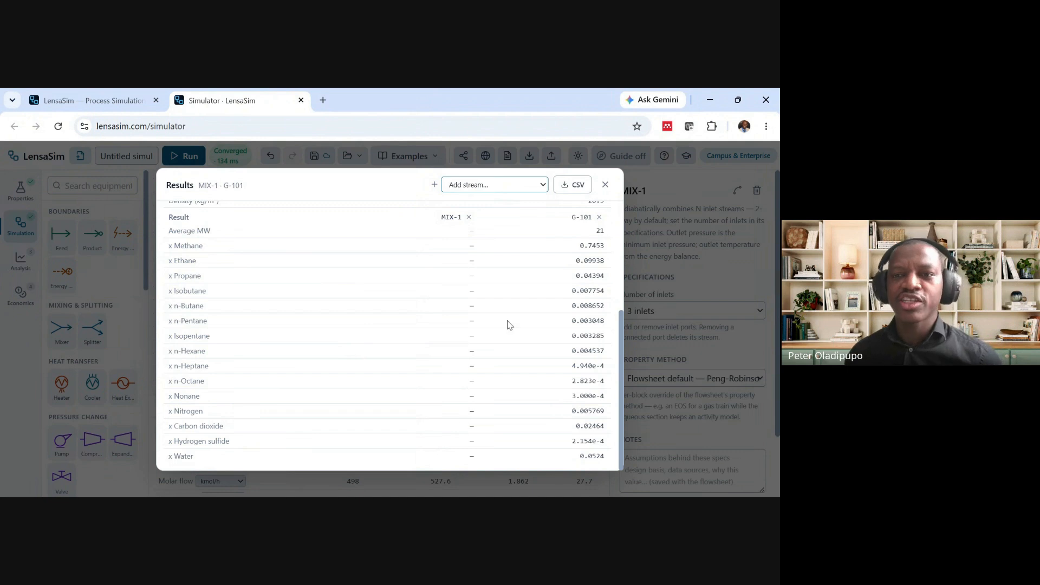
Close the mixer's results and clear the mixer selection on the flowsheet
click(605, 185)
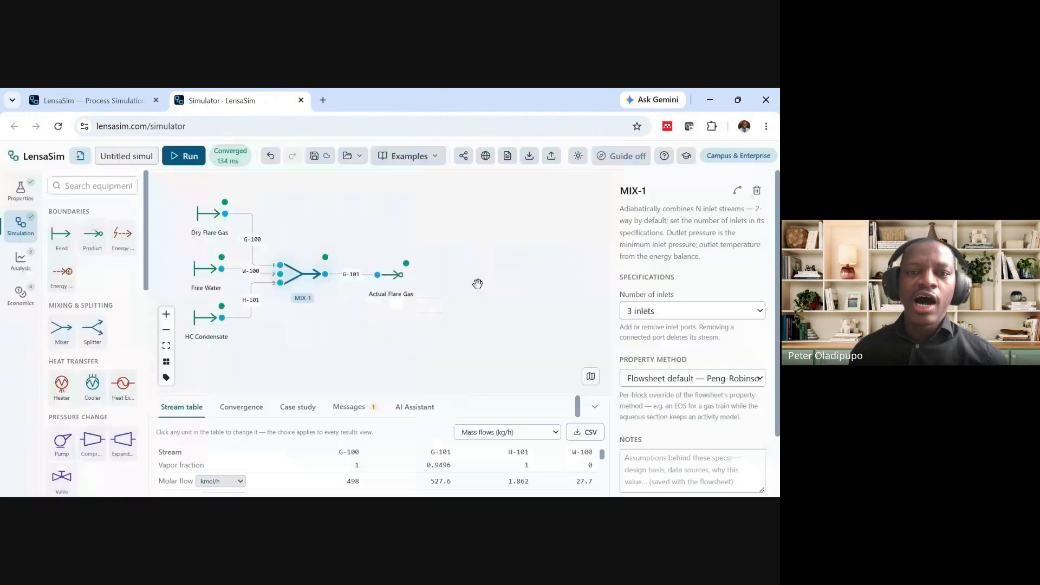
drag(369, 224, 351, 228)
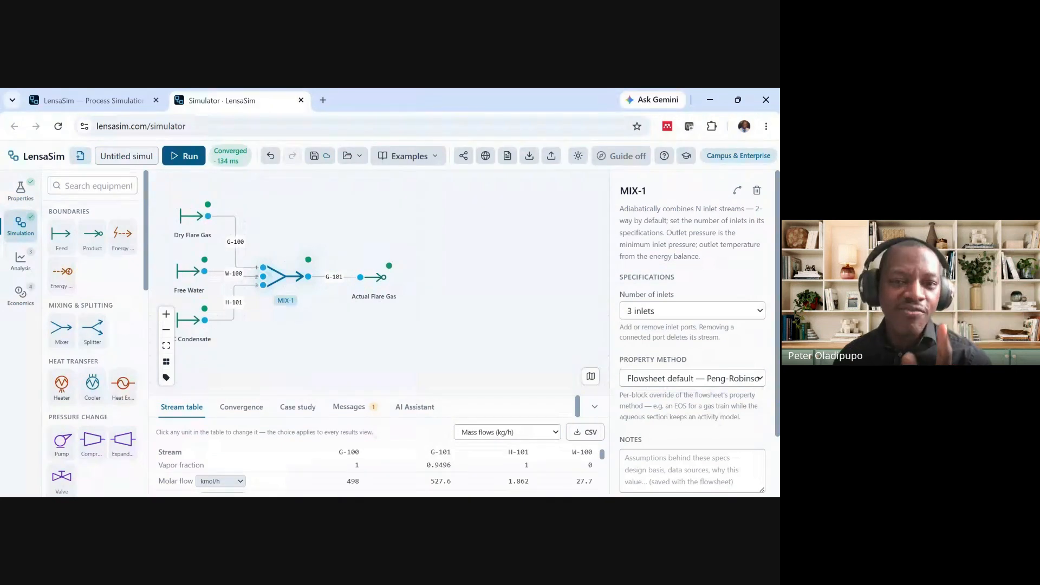
click(362, 320)
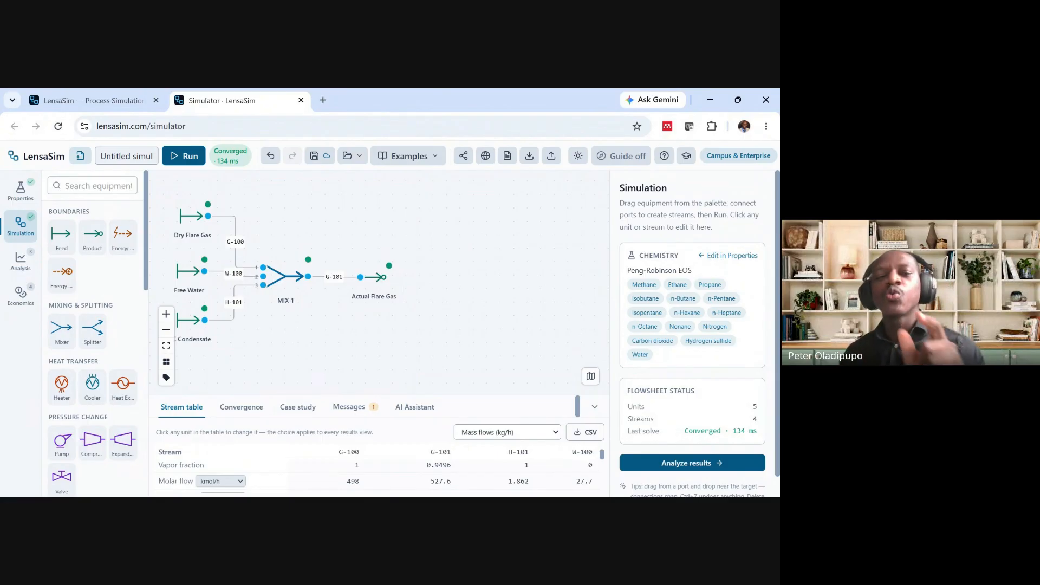
drag(376, 239, 345, 236)
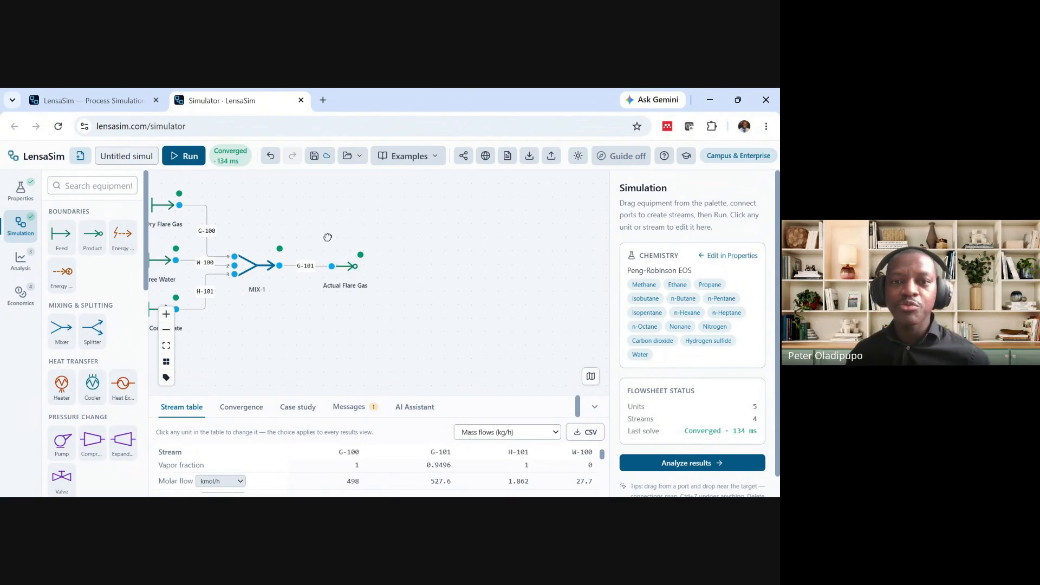
drag(327, 235, 327, 239)
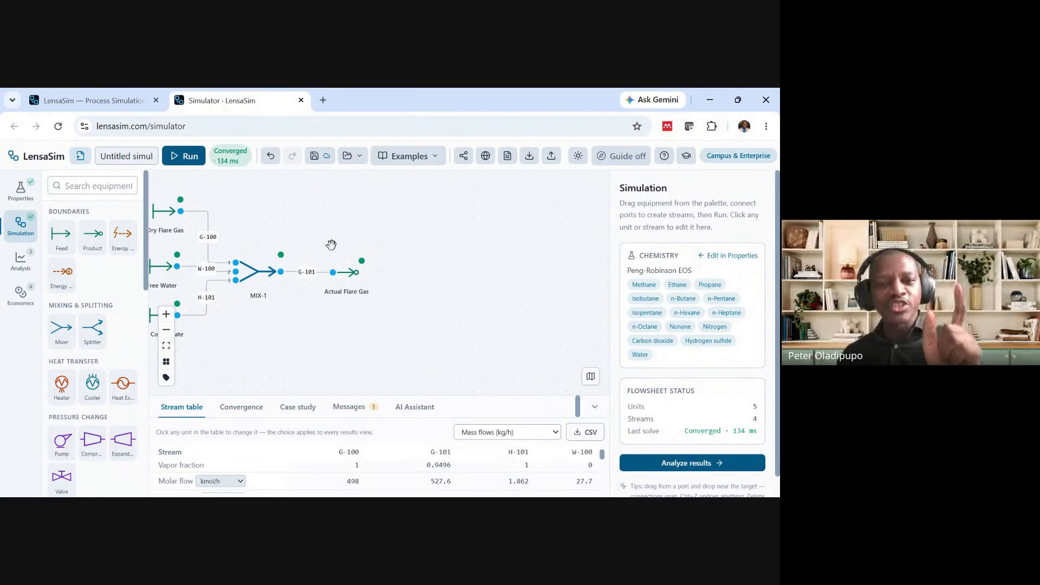
drag(332, 245, 337, 238)
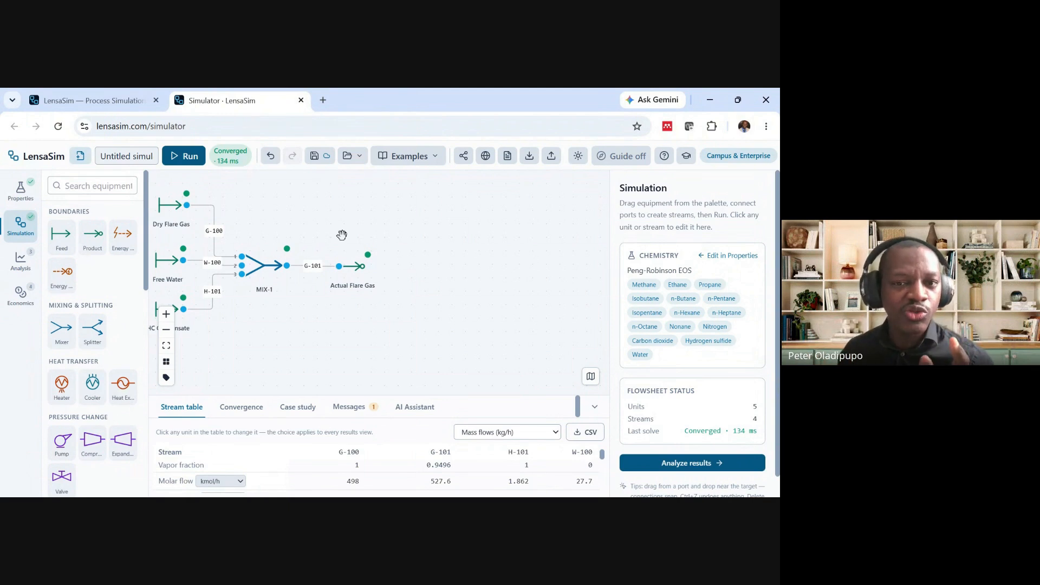
drag(341, 235, 340, 239)
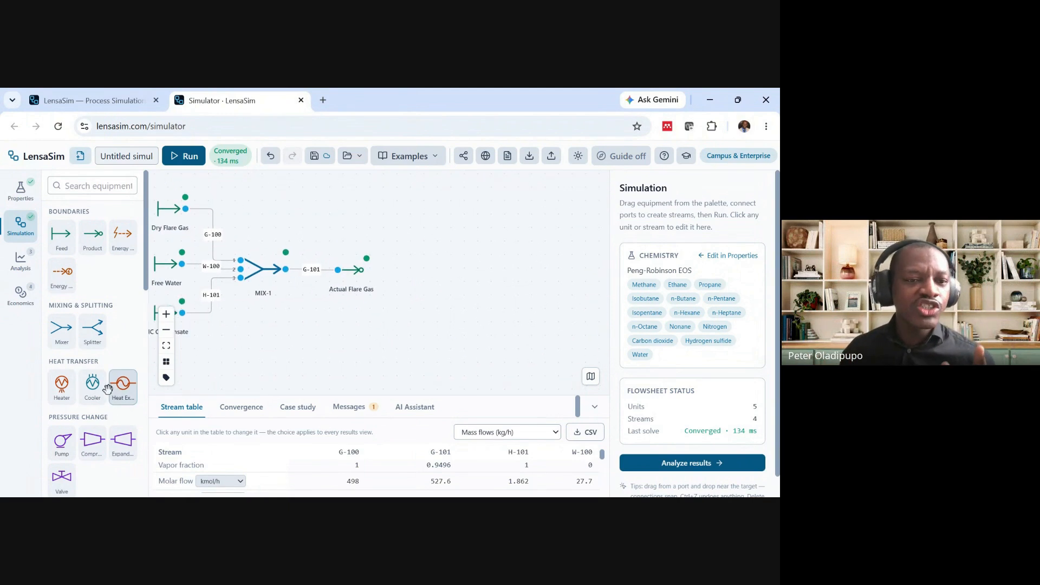
Add a 3-phase separator from the separation equipment and place it downstream of the Actual Flare Gas product
scroll(111, 367, down, 3)
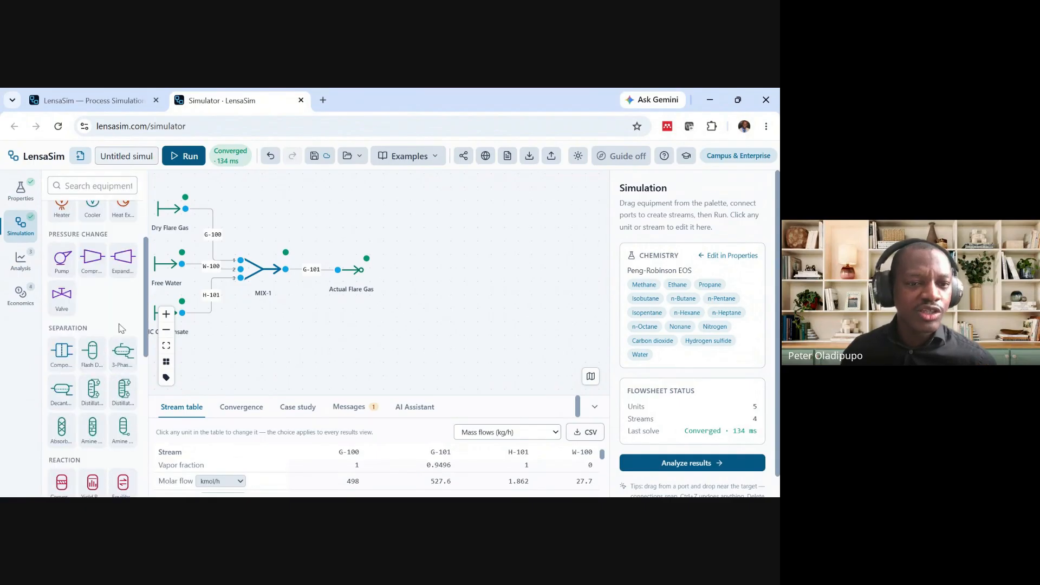
scroll(114, 346, down, 1)
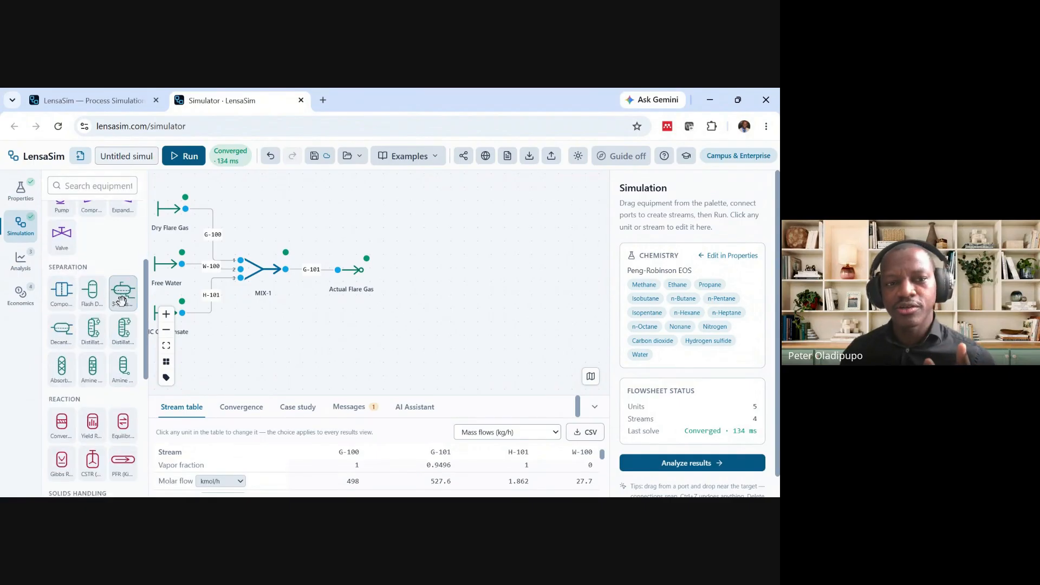
click(119, 299)
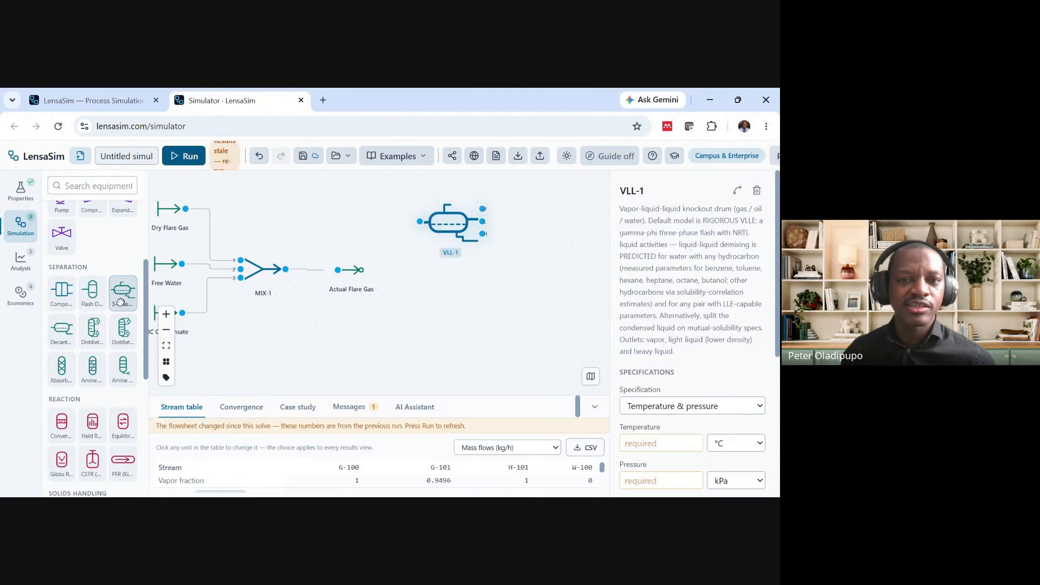
drag(447, 224, 417, 275)
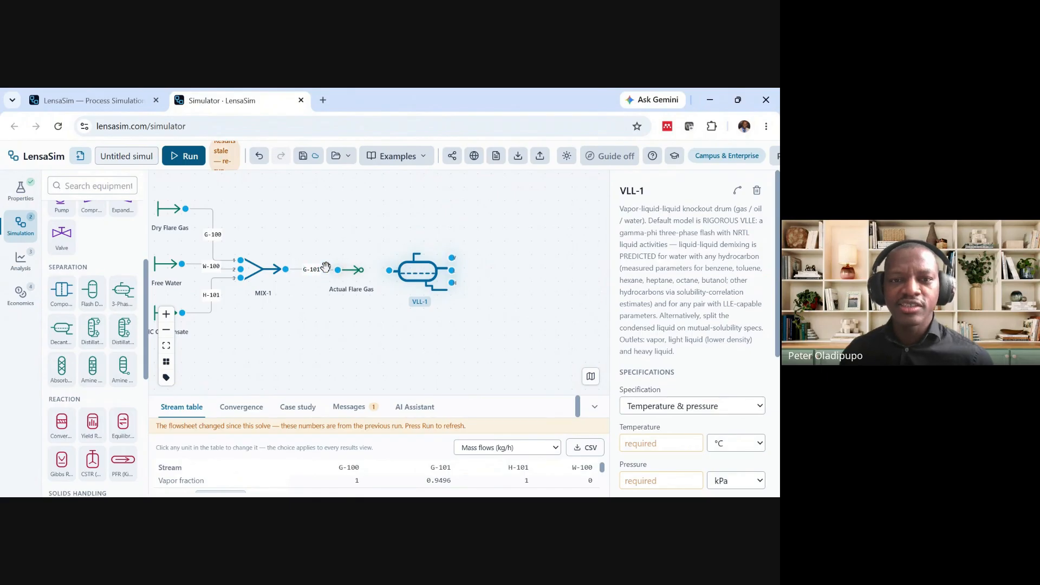
Reroute stream G-101 into the separator's inlet and draw product streams from its vapor, light liquid and heavy liquid outlets
drag(326, 269, 369, 265)
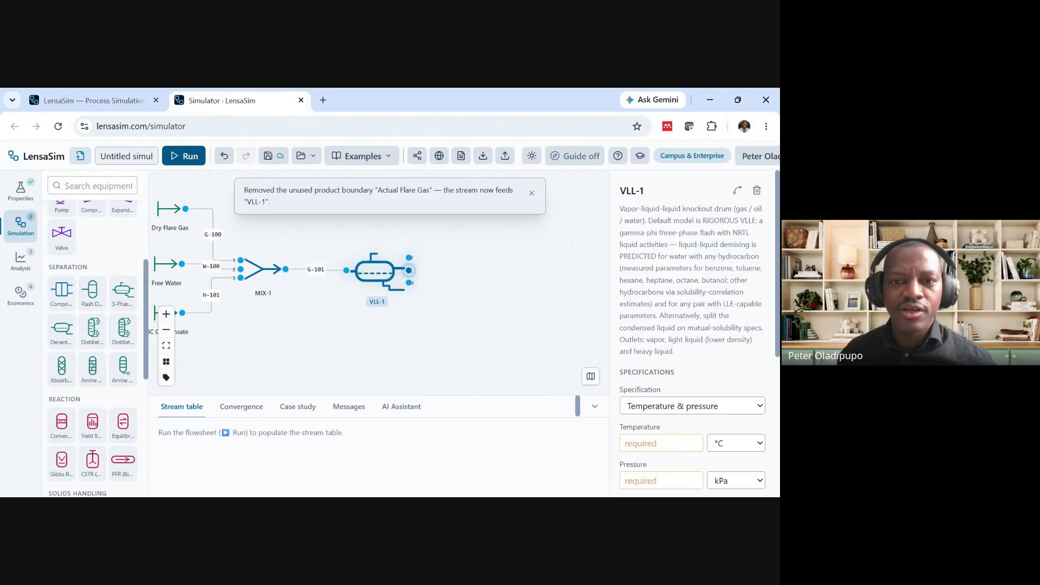
drag(408, 258, 437, 219)
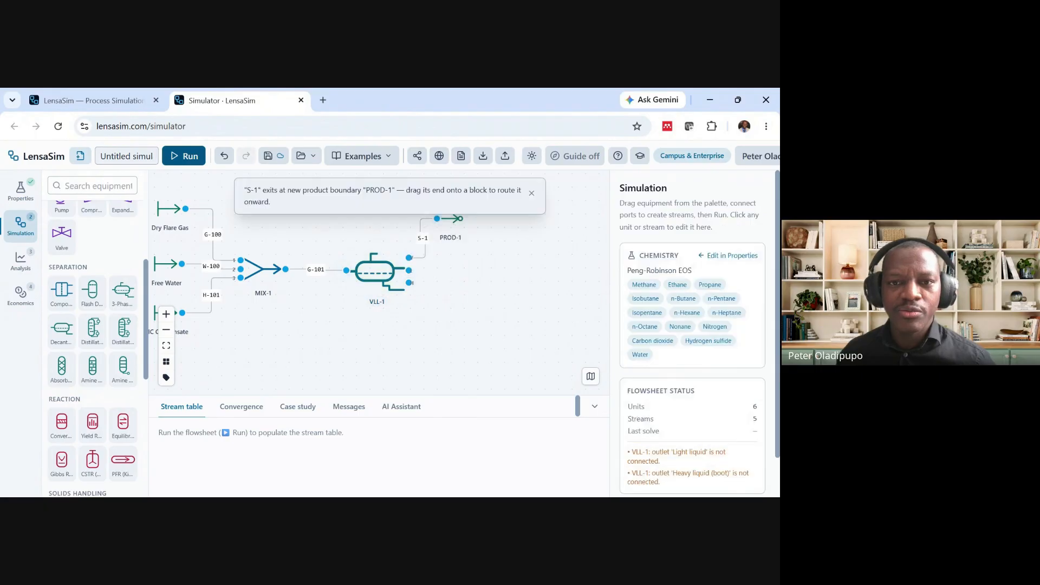
drag(408, 269, 440, 335)
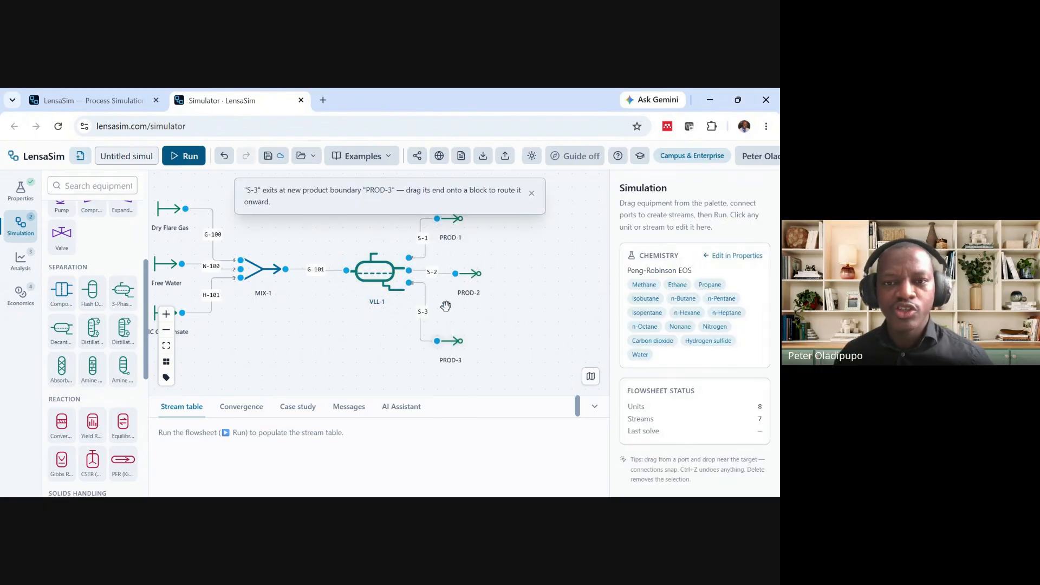
Rename the separator's vapor outlet stream to G-102
right_click(423, 233)
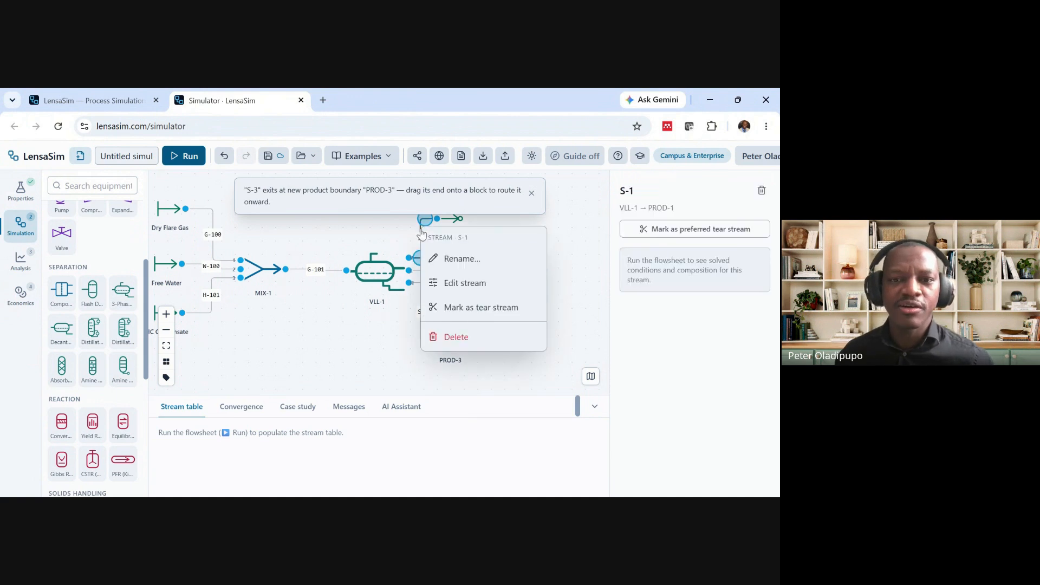
click(457, 255)
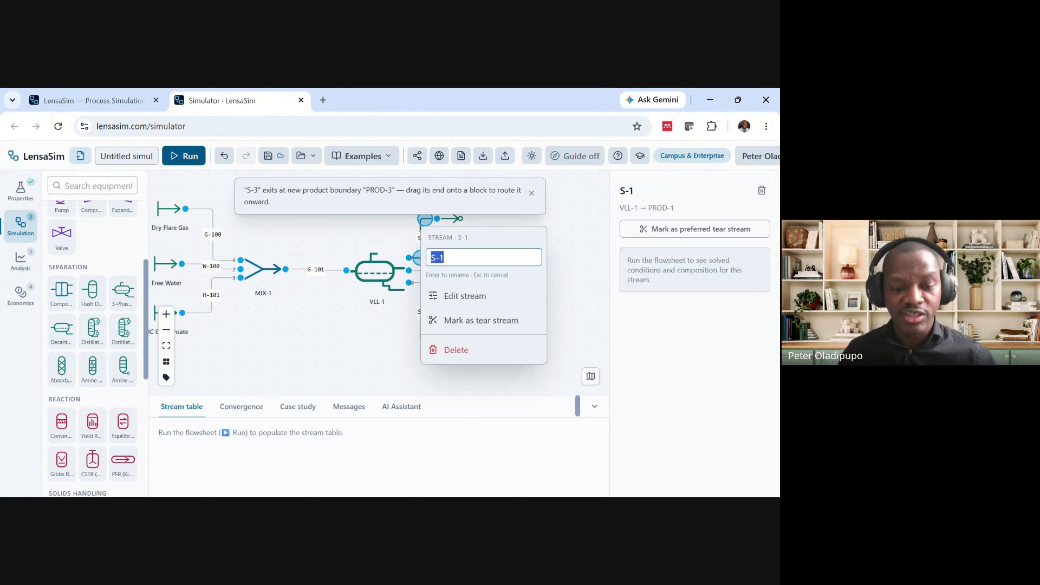
text(G-102)
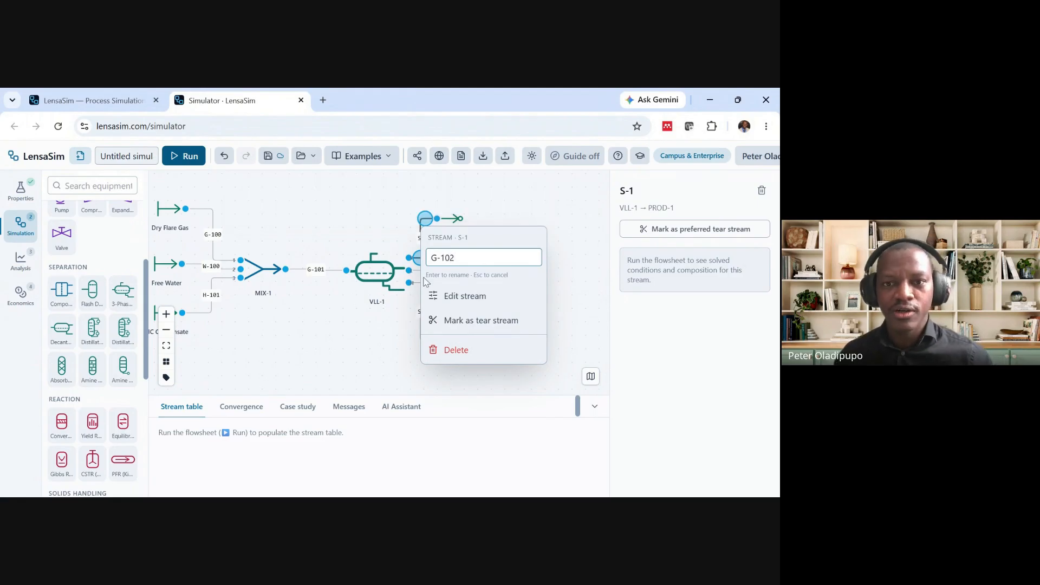
key(Return)
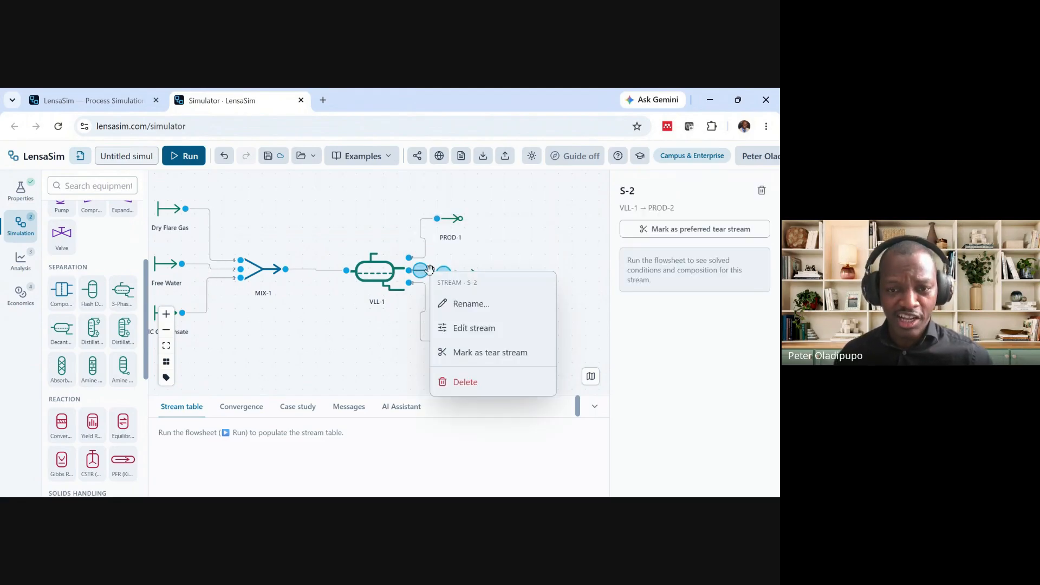
Rename the separator's middle outlet stream to W-101
right_click(431, 274)
click(449, 302)
text(W-)
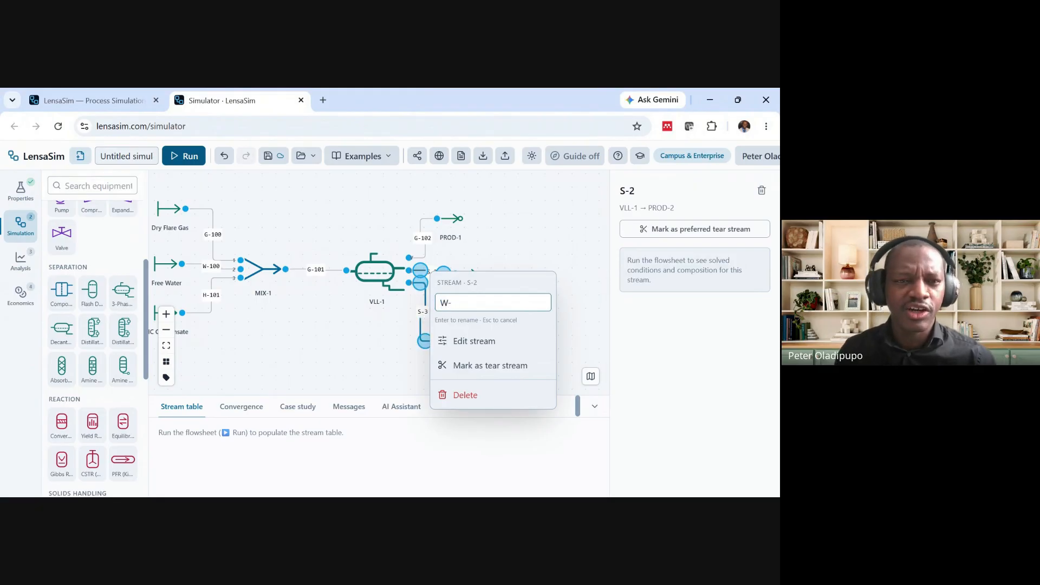
text(1)
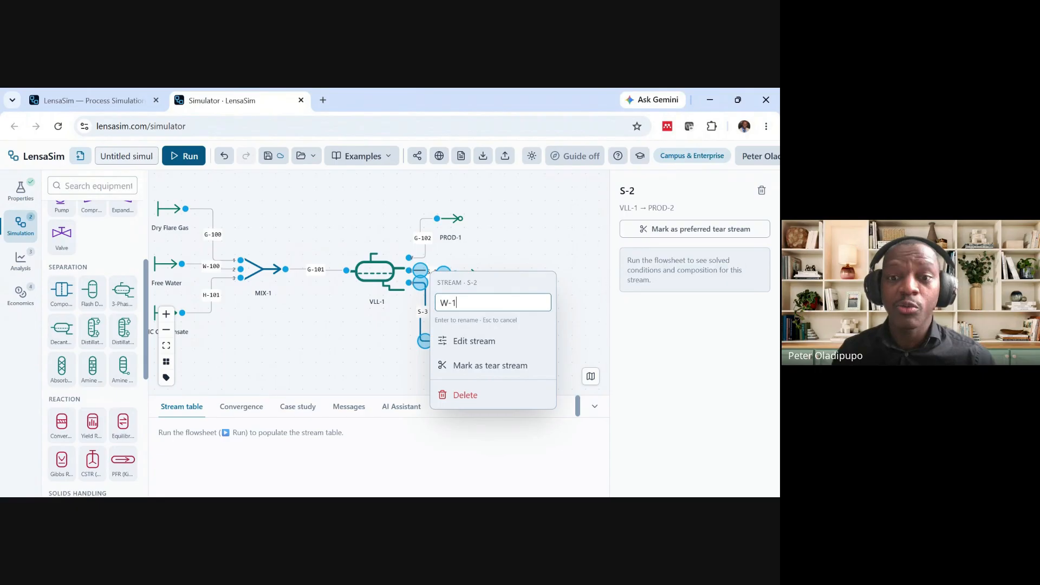
text(01)
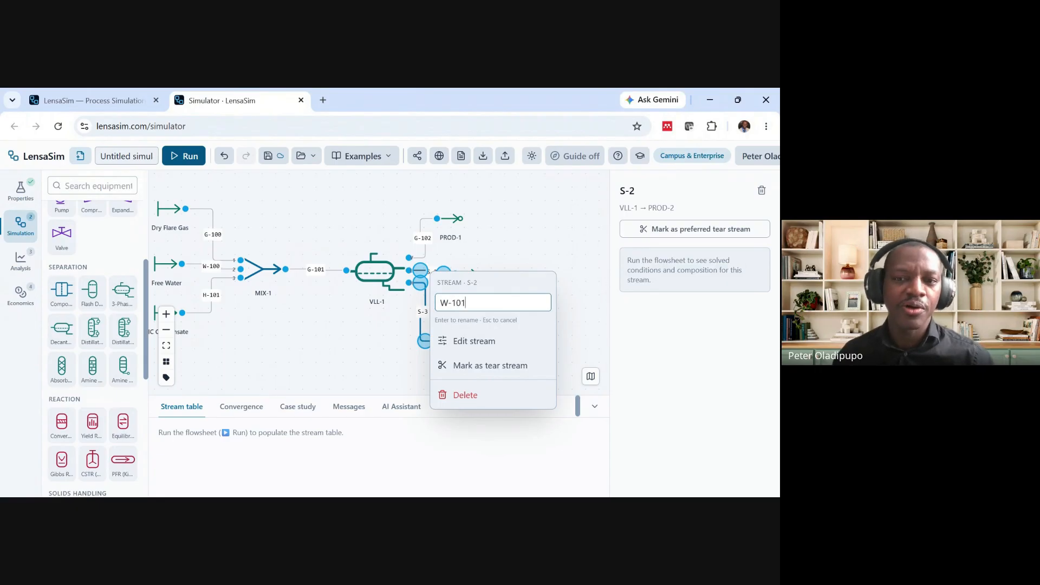
key(Return)
click(346, 339)
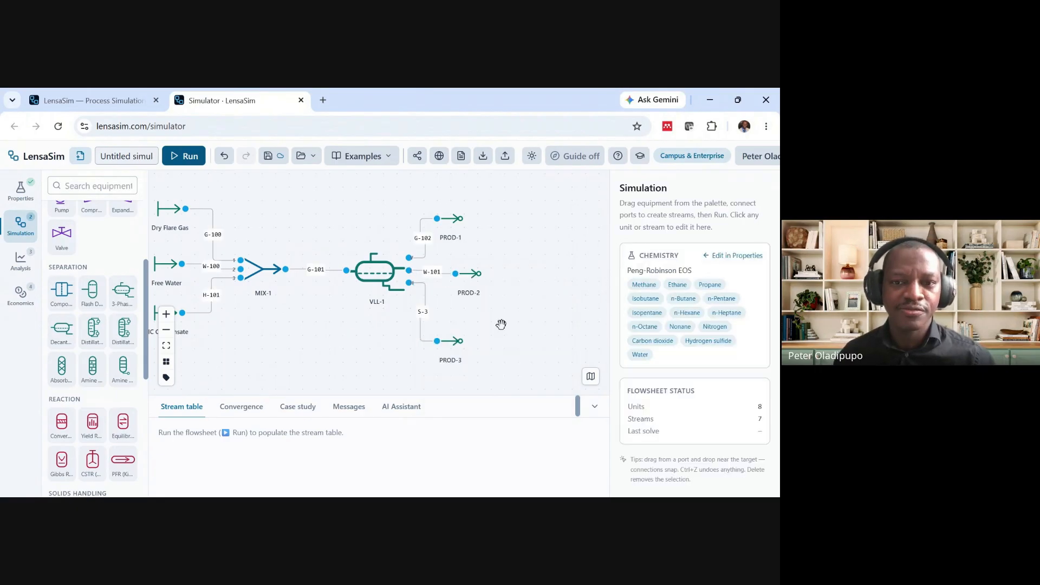
Rename the separator's lowest outlet stream, from the heavy liquid outlet, to H-101
right_click(421, 325)
click(450, 355)
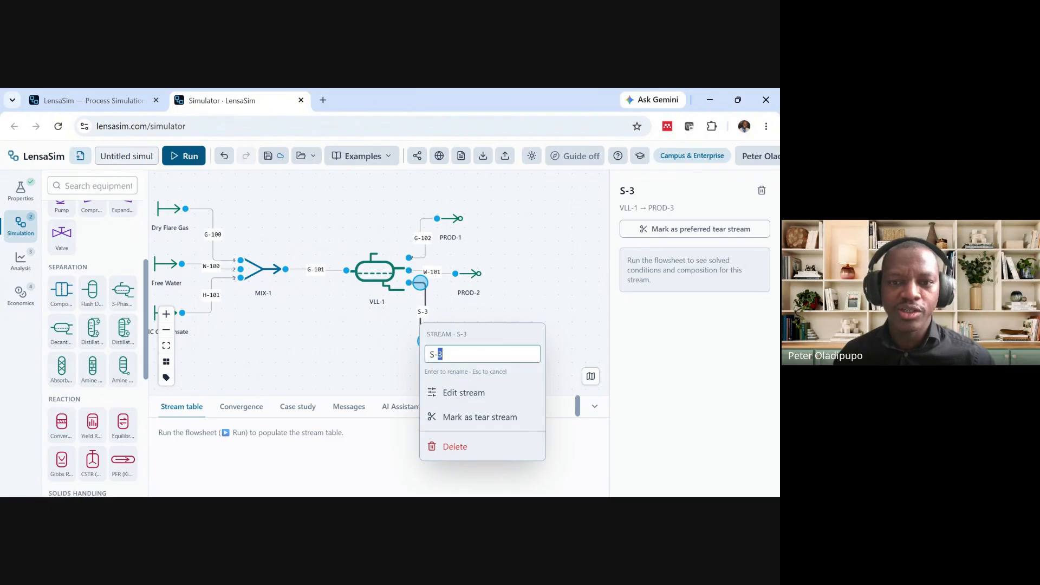
text(H-101)
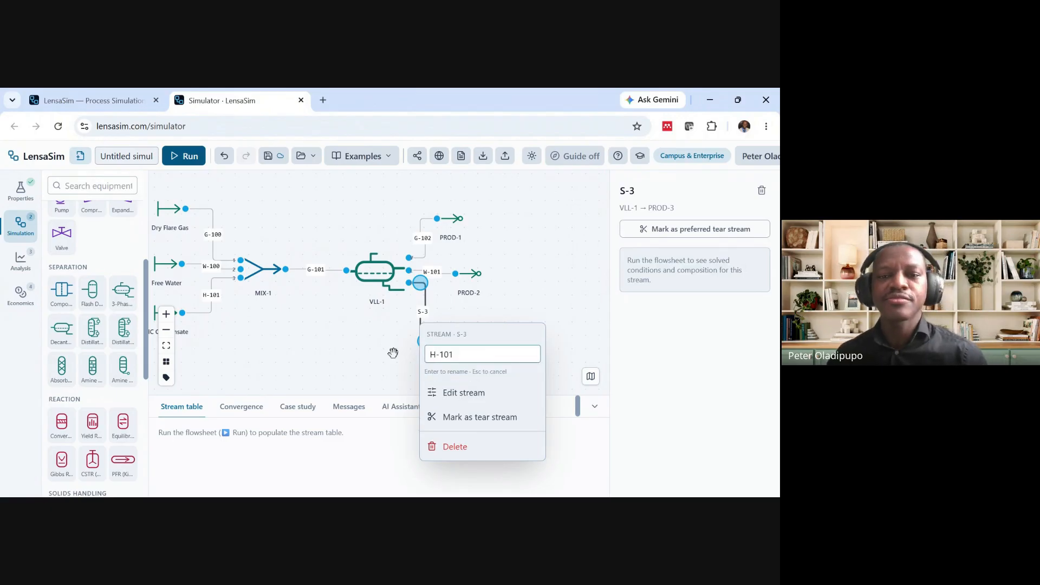
key(Return)
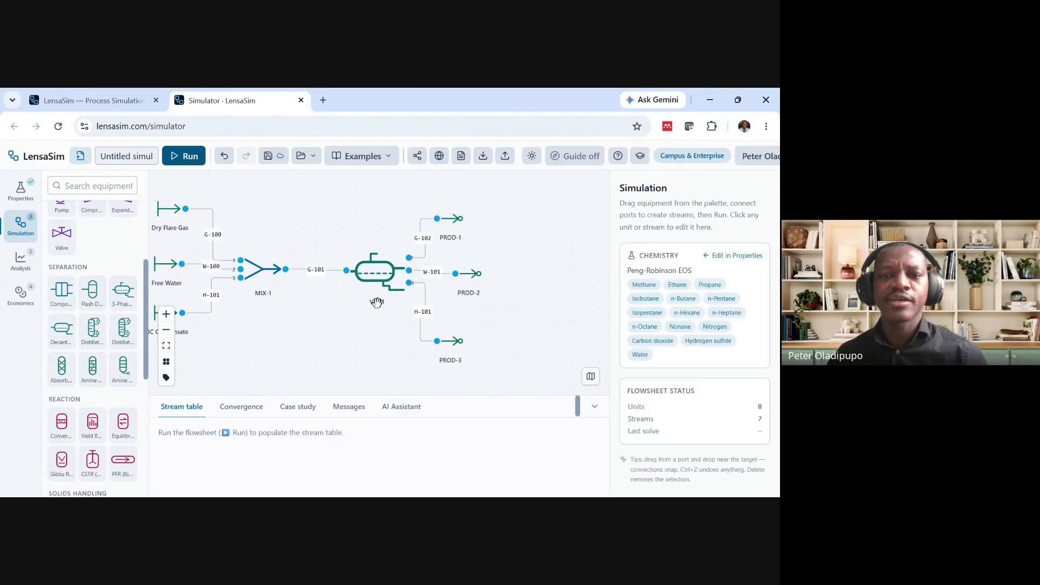
Rename the product boundary at the end of stream G-102 to Flare Gas
right_click(448, 219)
click(472, 251)
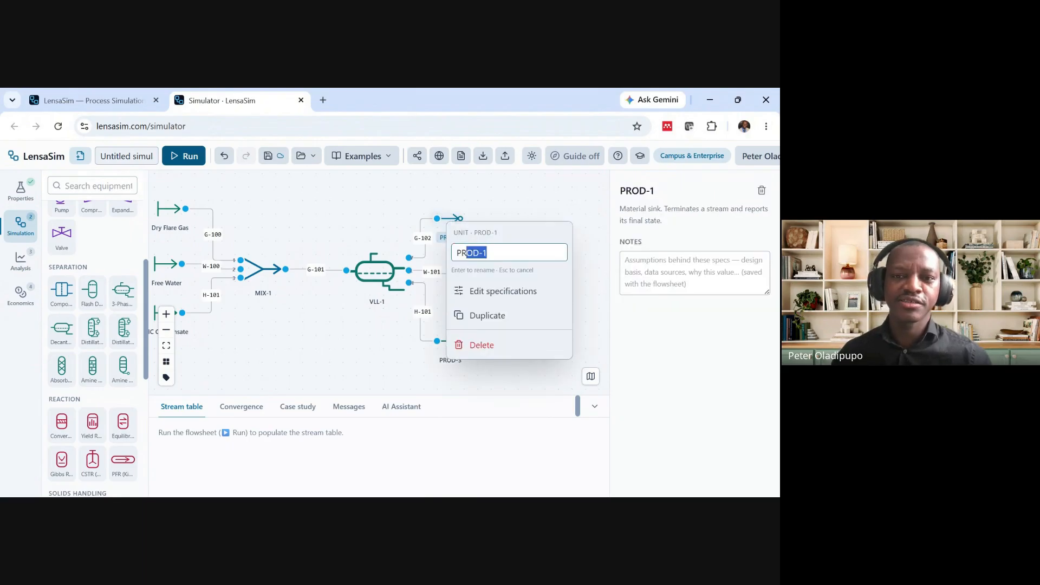
text(Flare Gas)
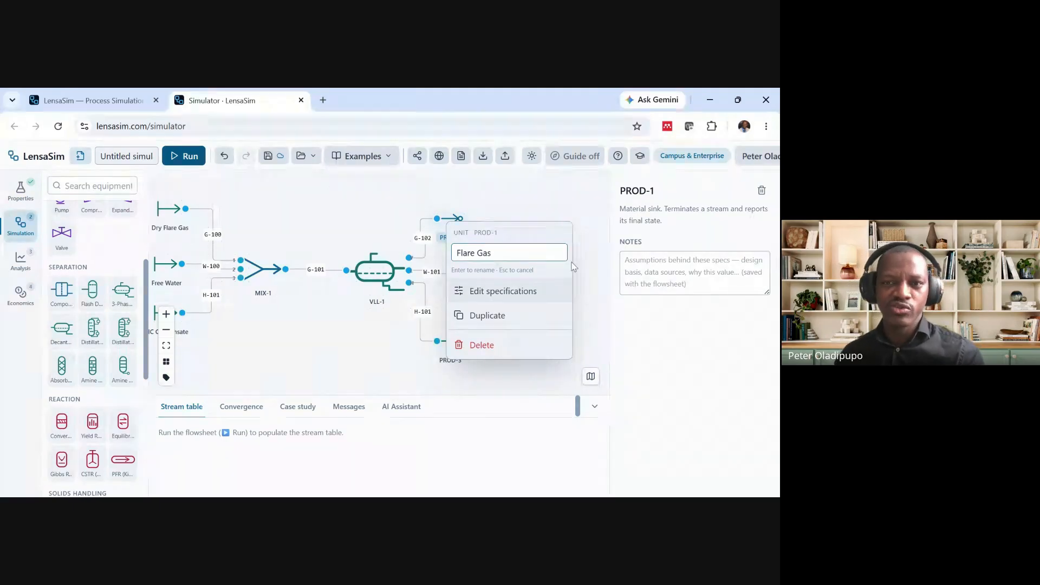
click(544, 195)
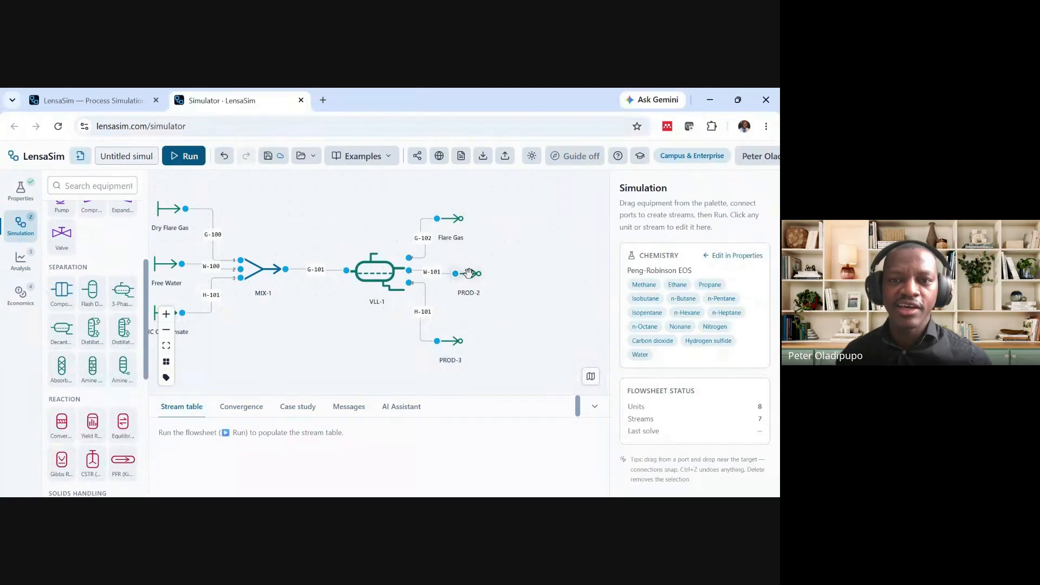
Rename the product boundary at the end of stream W-101 to Free Water
right_click(469, 279)
click(490, 310)
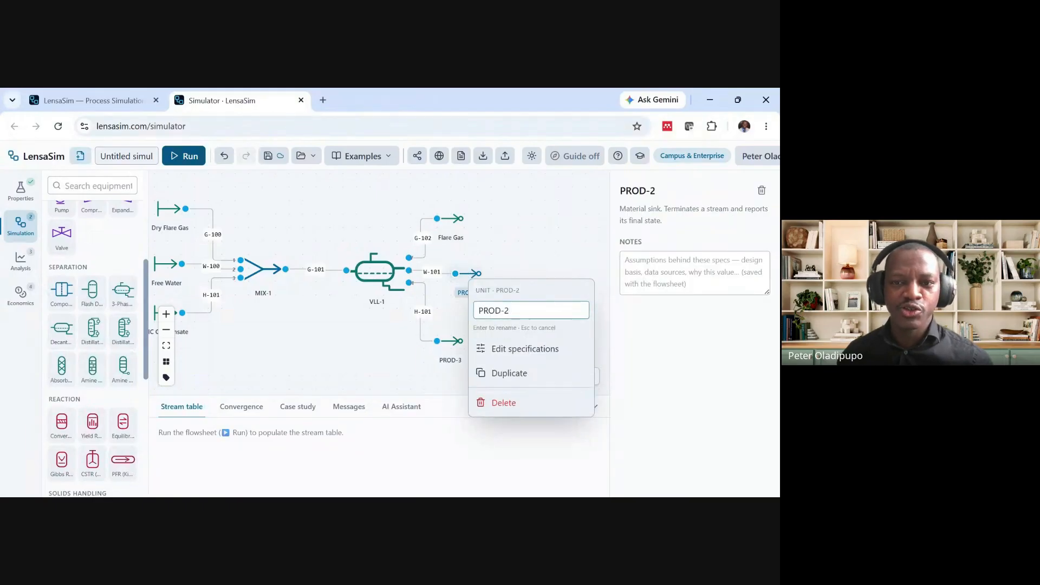
key(ctrl+a)
text(Free Water)
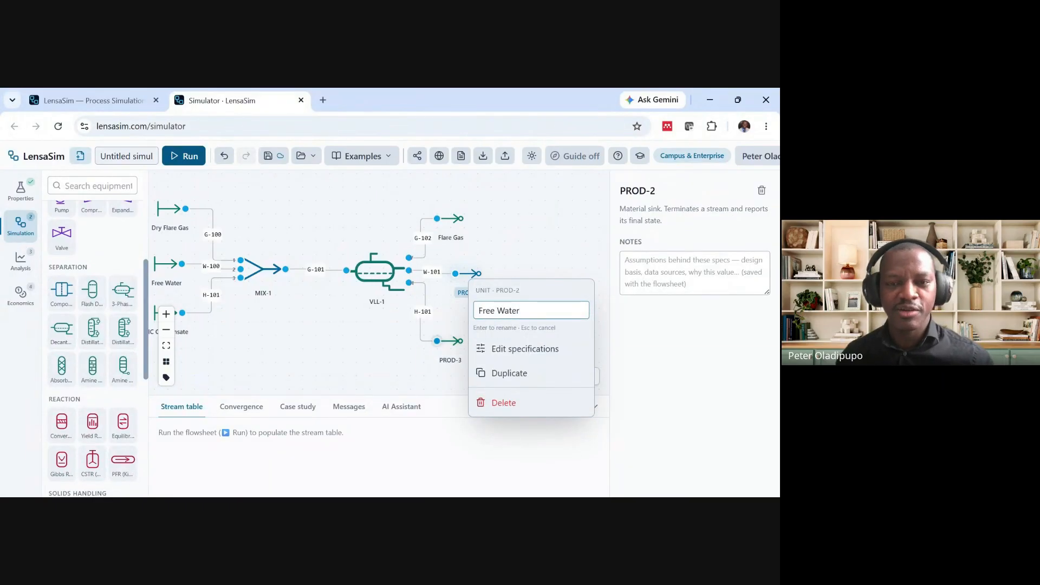
key(Return)
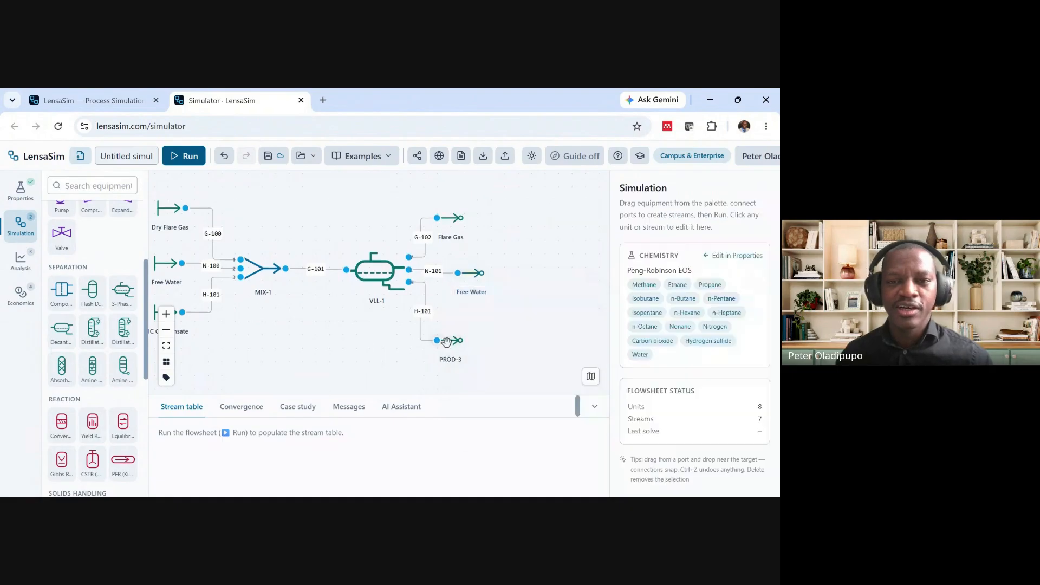
Rename the product boundary at the end of the separator's H-101 outlet stream to HC Condensate
right_click(447, 343)
click(476, 375)
key(ctrl+a)
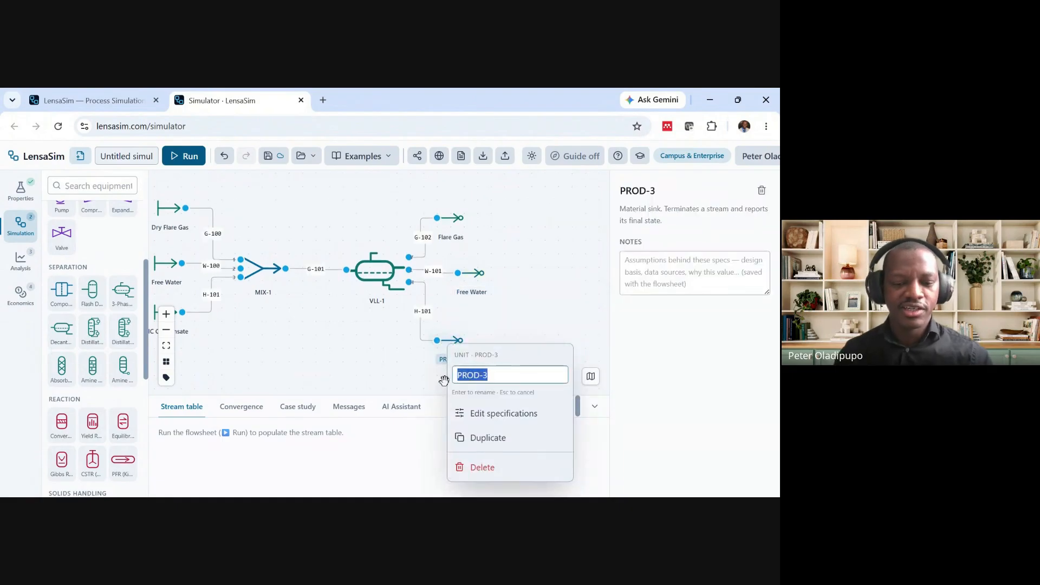
text(HC Condensate)
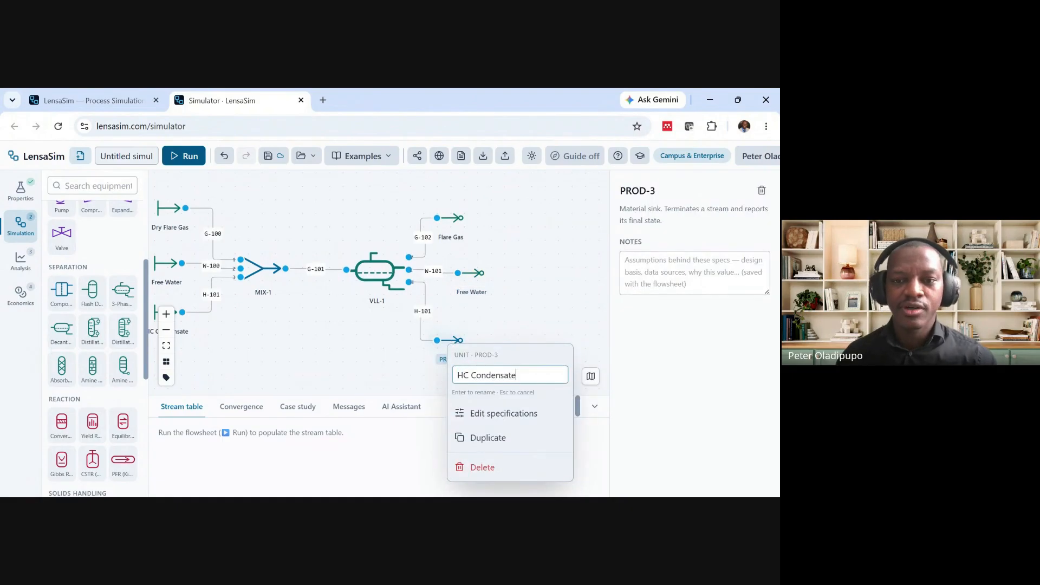
key(Return)
Open the three-phase separator's specifications
drag(499, 241, 467, 256)
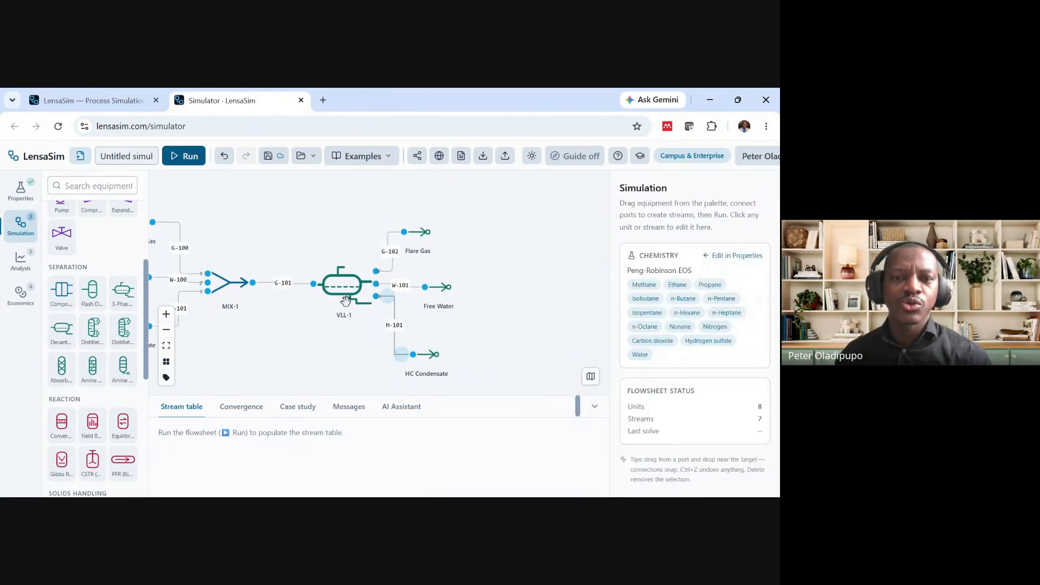
mouse_move(279, 315)
mouse_down()
mouse_move(304, 304)
mouse_move(288, 304)
mouse_up()
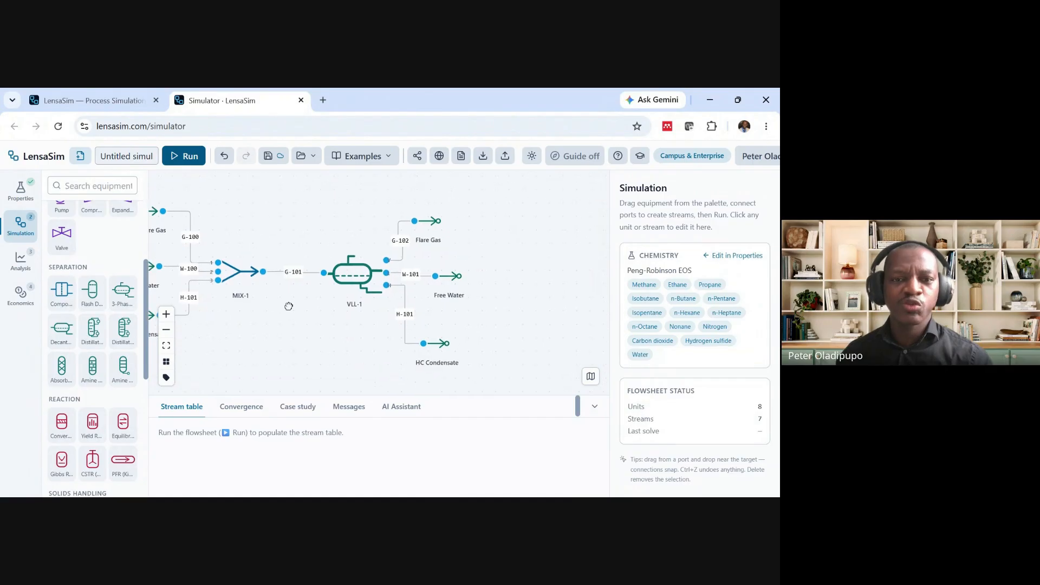
click(351, 273)
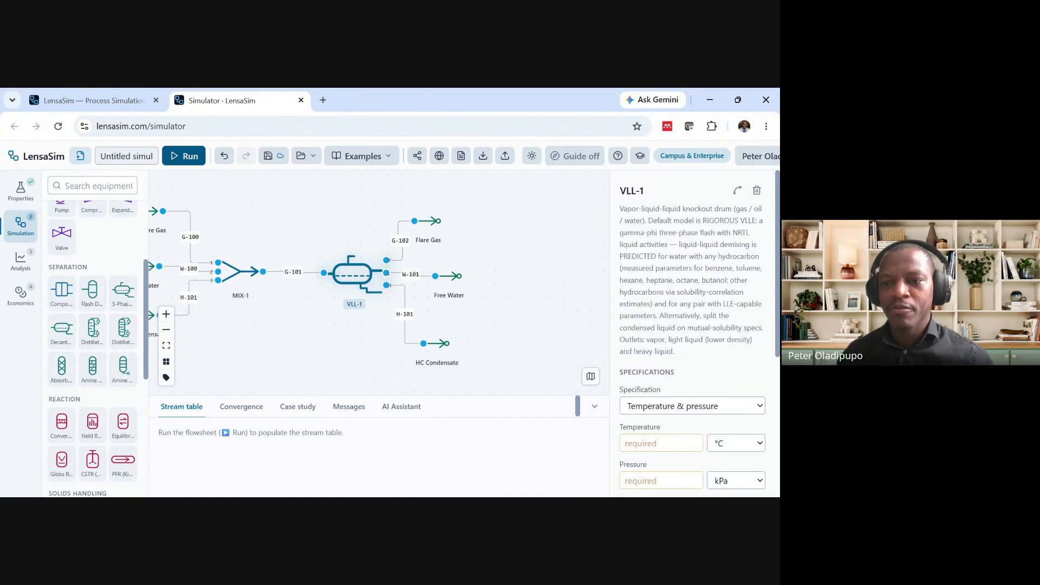
Set the VLL-1 separator's temperature to 35 °C and its pressure to 31 bar
scroll(698, 269, down, 2)
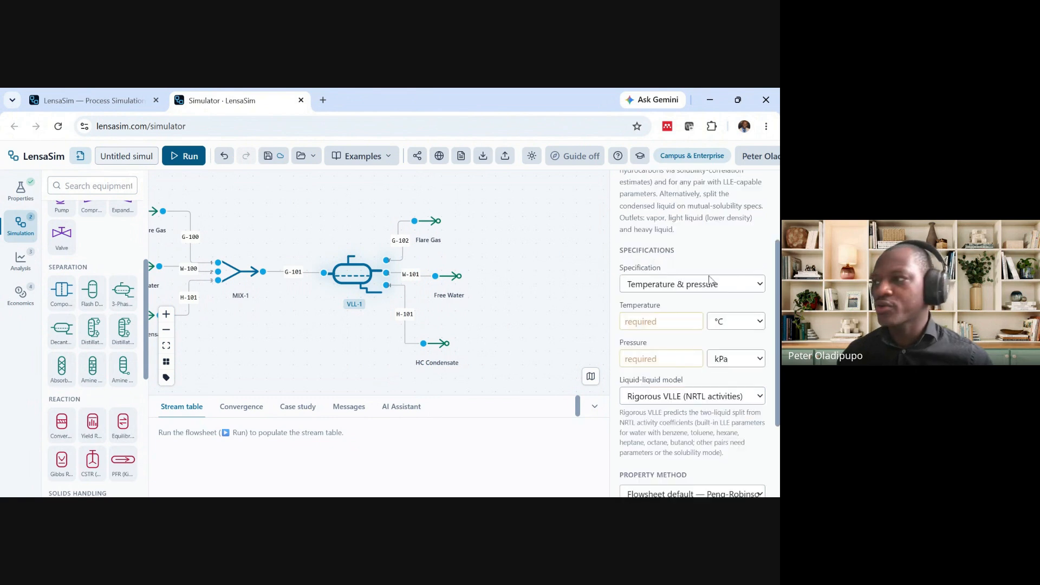
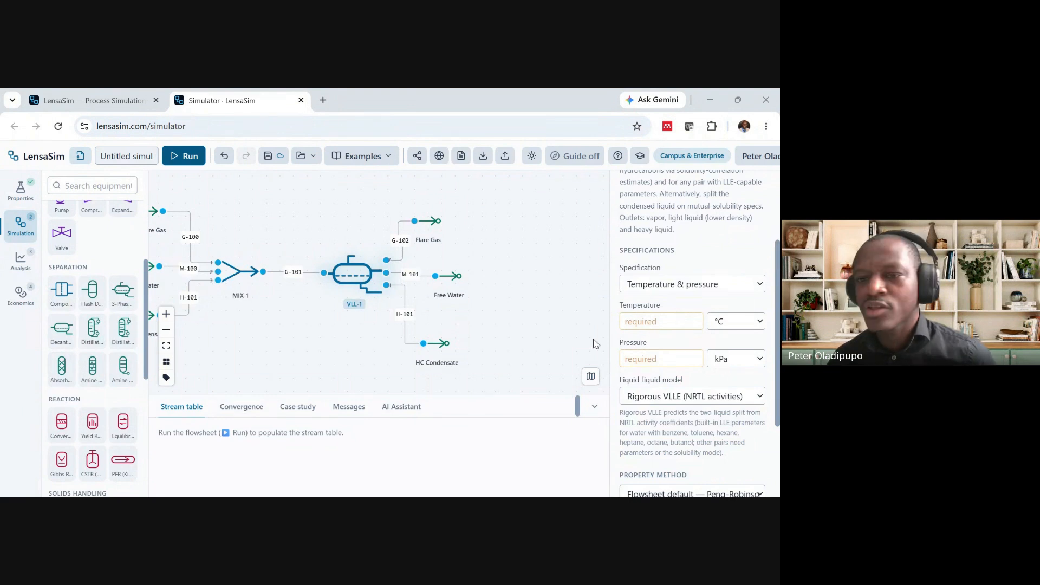
scroll(692, 407, down, 3)
scroll(690, 359, up, 3)
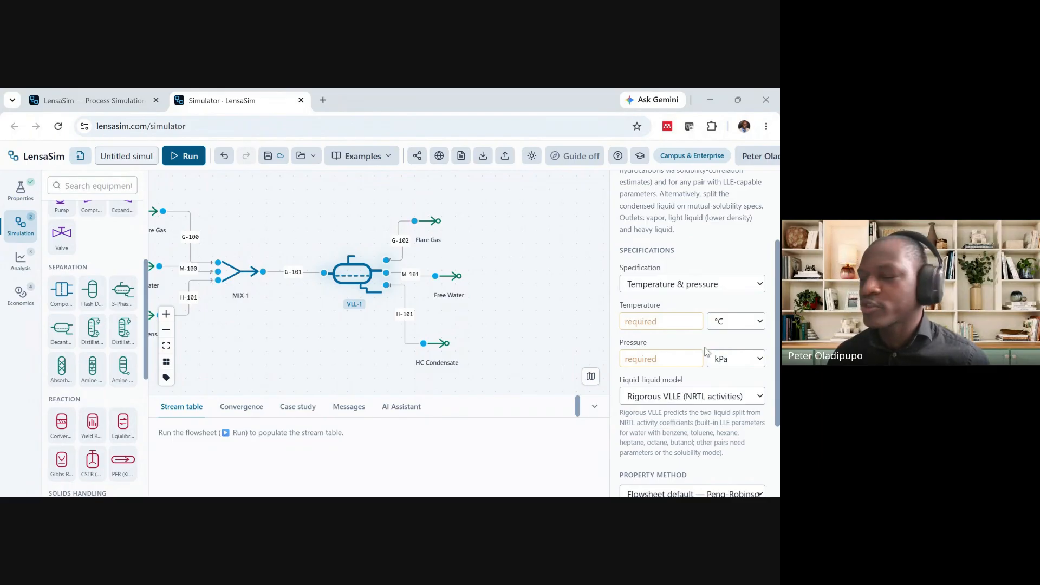
text(3)
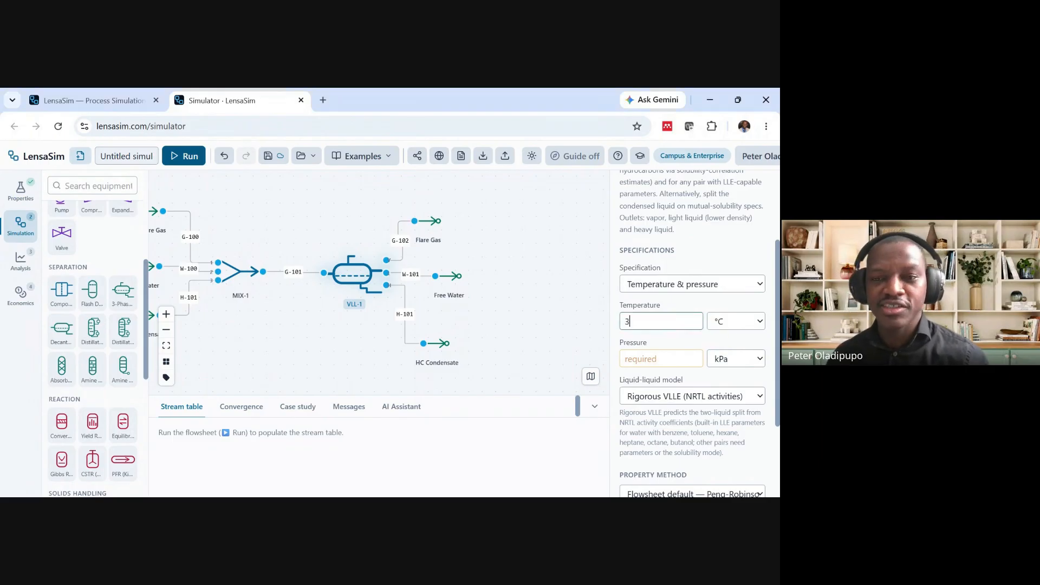
text(5)
key(Tab)
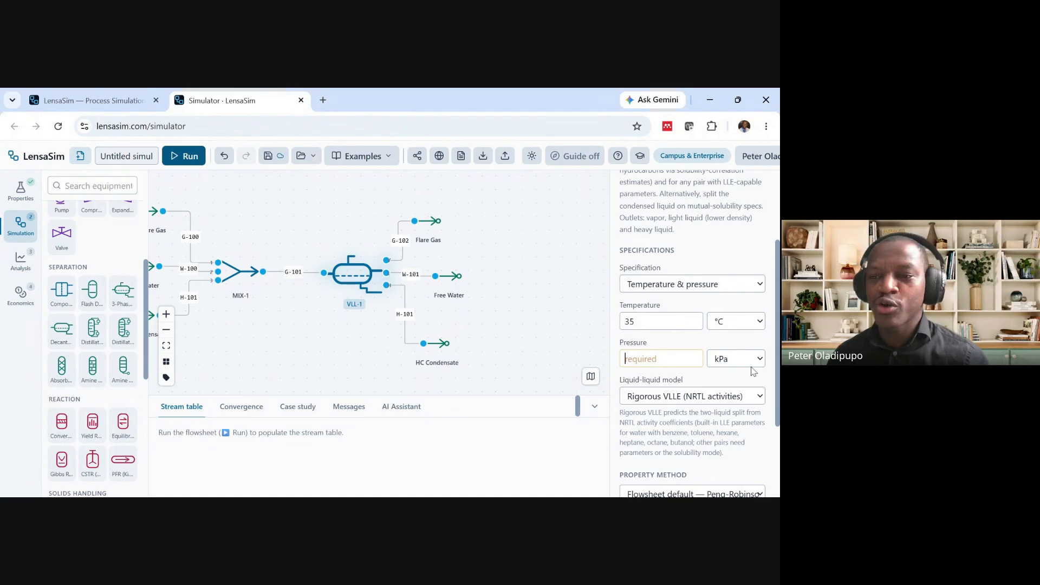
click(718, 271)
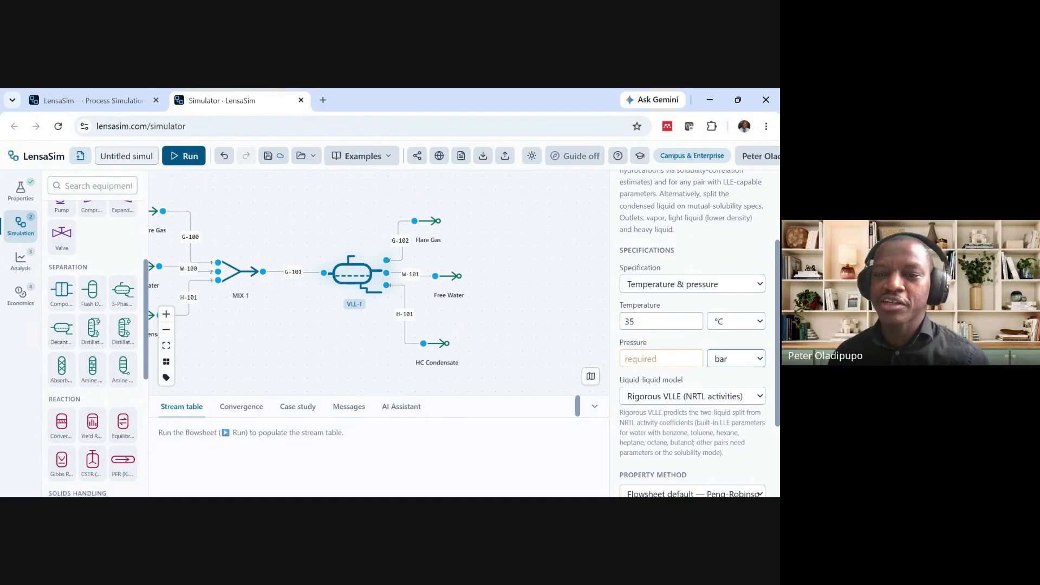
click(659, 359)
text(31)
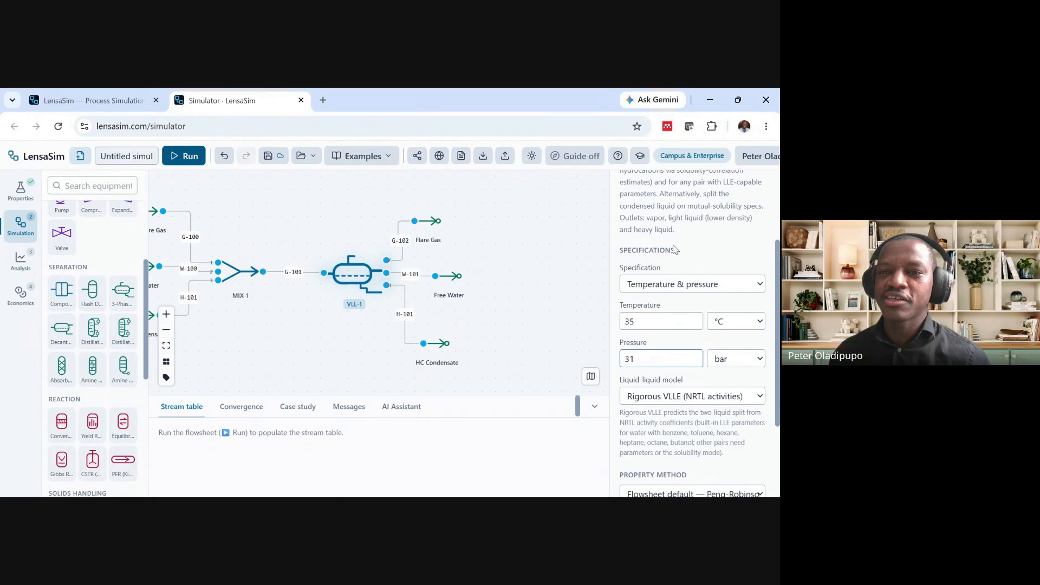
Check the VLL-1 specifications, liquid-liquid model and property method, and run the flowsheet simulation
scroll(702, 271, down, 2)
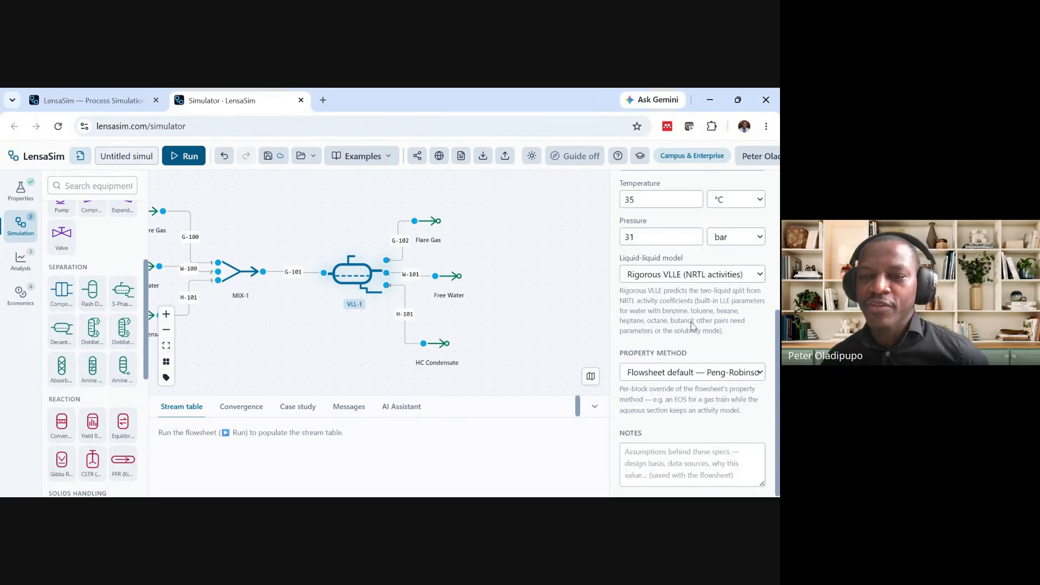
scroll(690, 327, up, 3)
scroll(699, 353, up, 1)
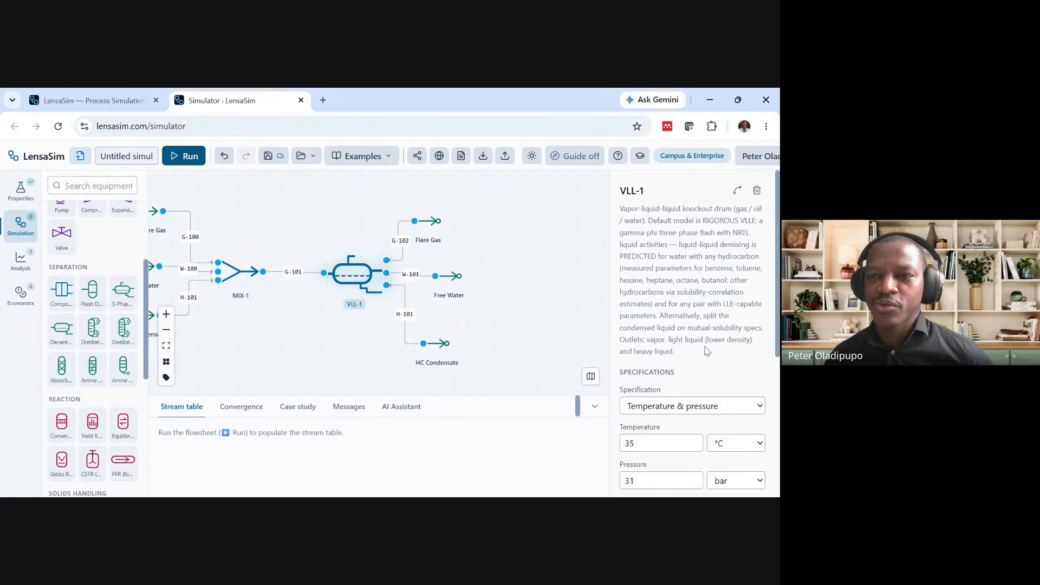
scroll(703, 311, down, 1)
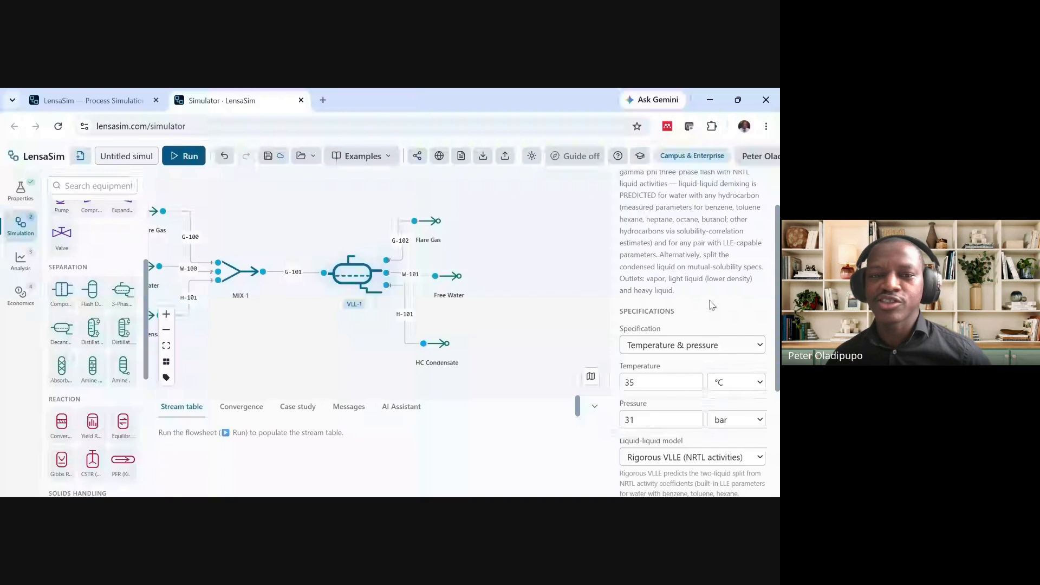
scroll(711, 305, down, 2)
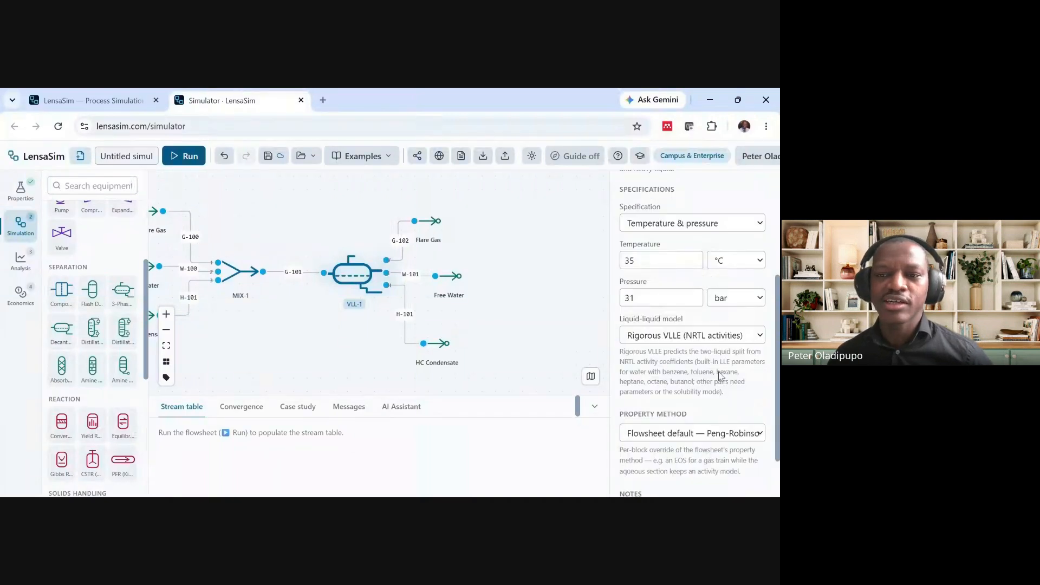
click(184, 156)
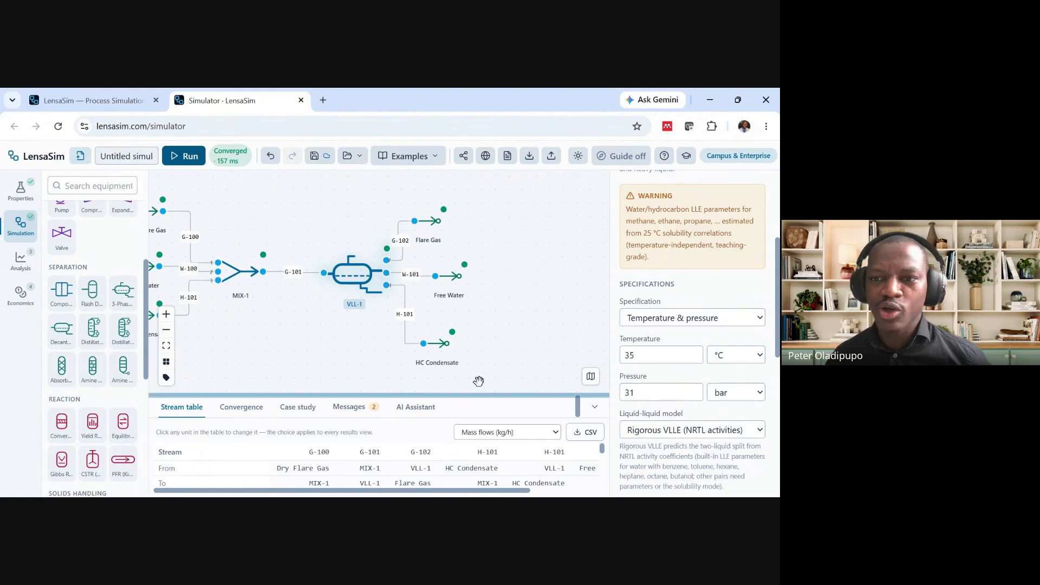
Enlarge the stream table and examine the phases, conditions and flows of the mixer and separator streams
scroll(699, 292, down, 3)
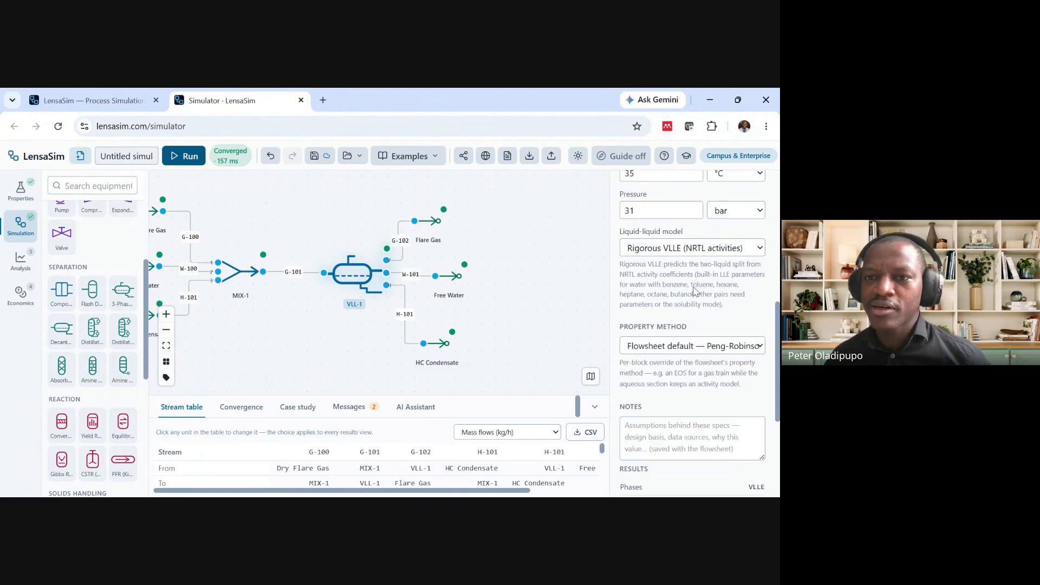
drag(350, 395, 359, 227)
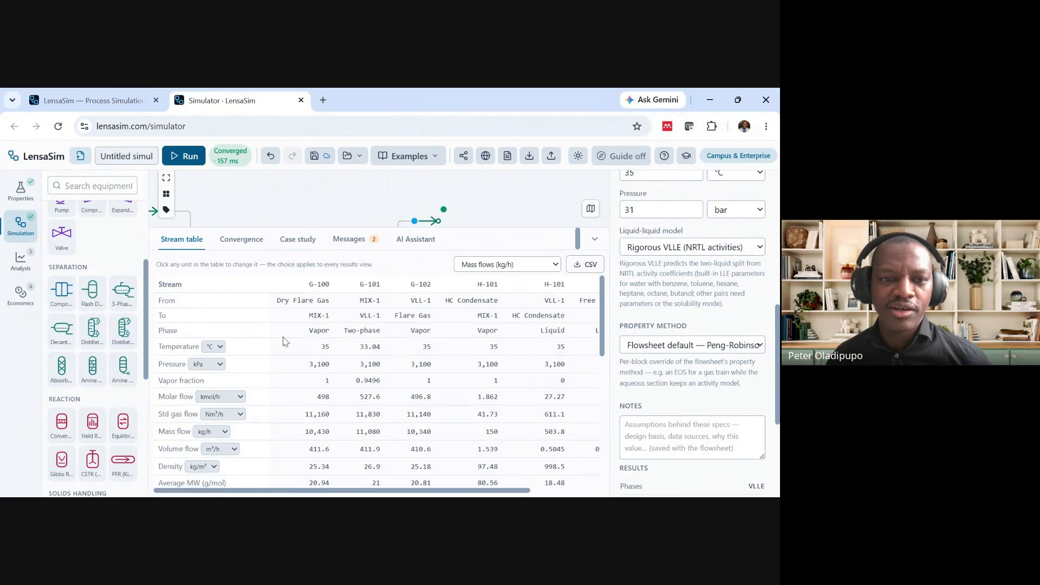
mouse_move(436, 227)
mouse_down()
mouse_move(436, 241)
mouse_move(436, 206)
mouse_move(437, 379)
mouse_move(436, 222)
mouse_up()
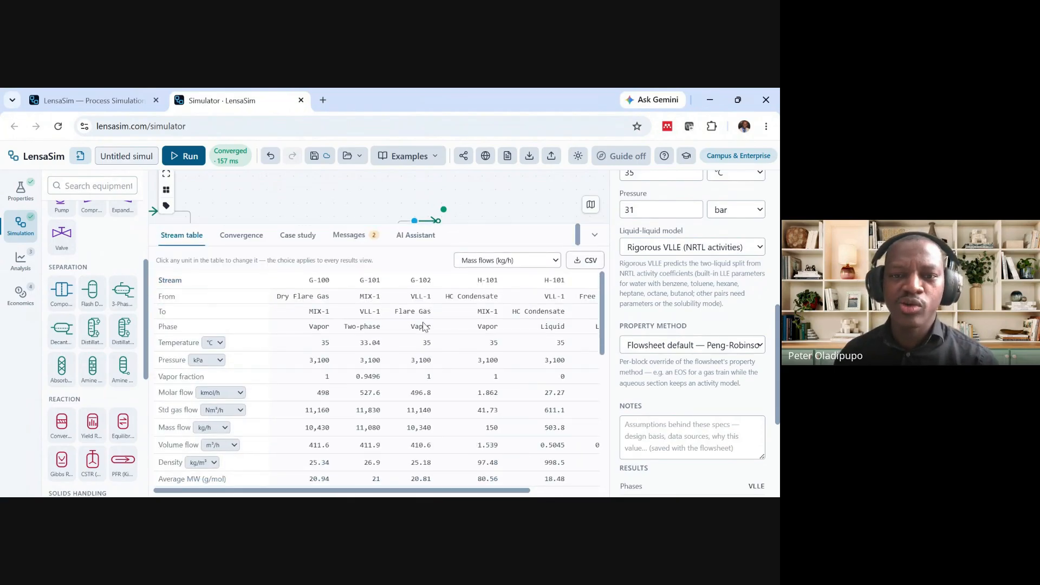
scroll(422, 346, down, 8)
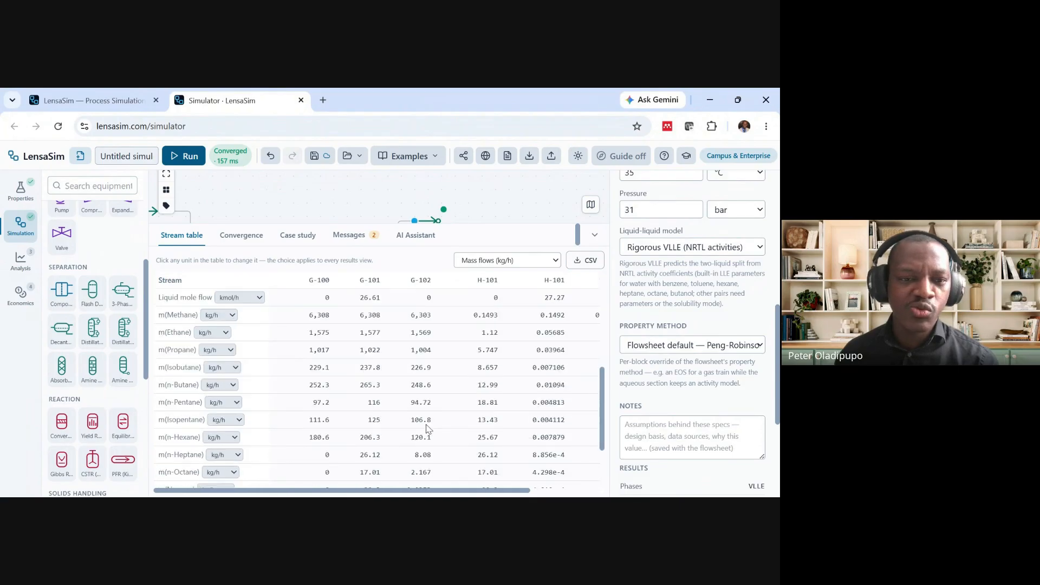
scroll(353, 398, up, 4)
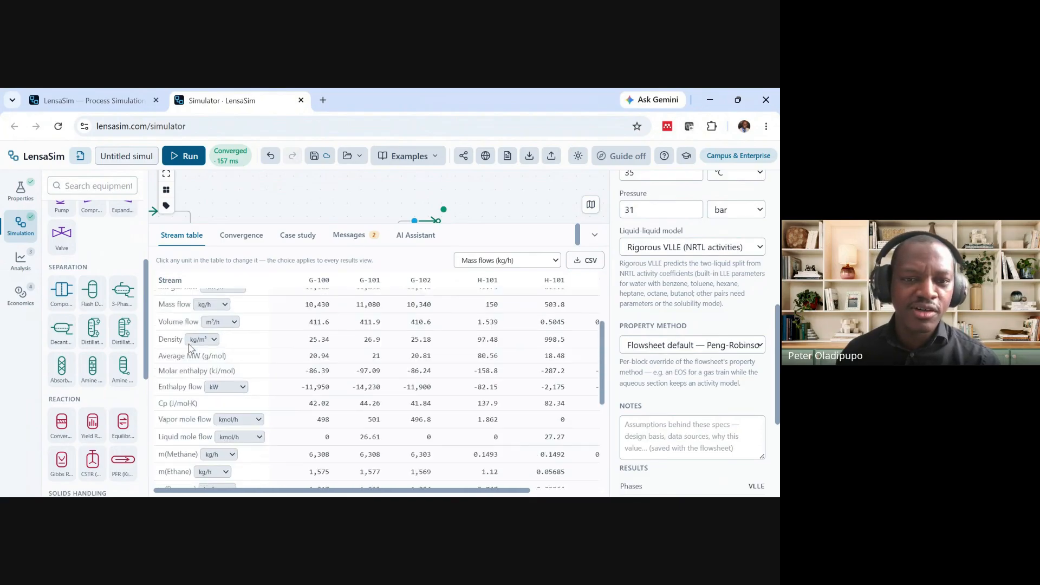
scroll(219, 350, down, 3)
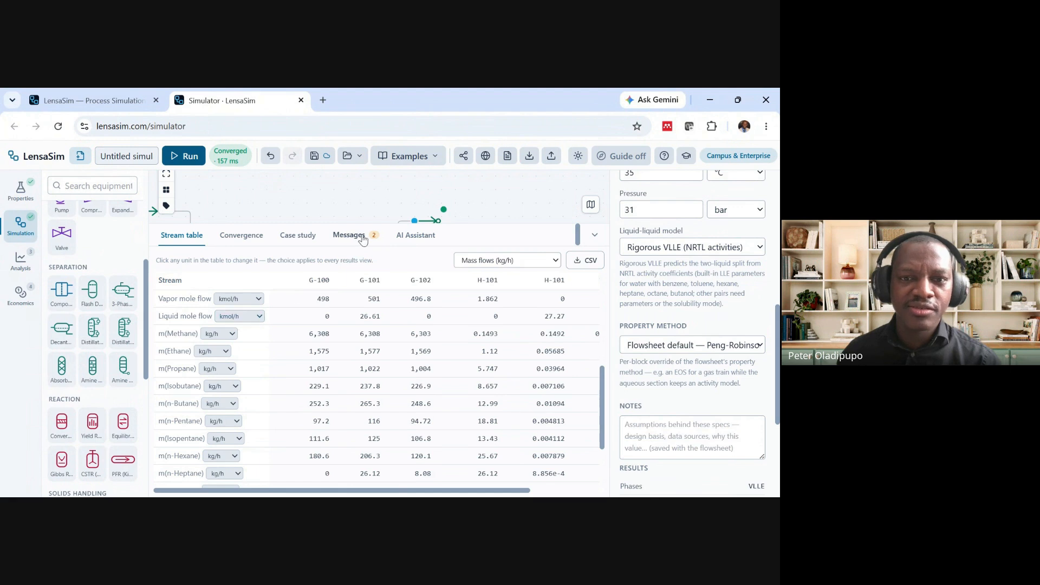
drag(371, 222, 371, 193)
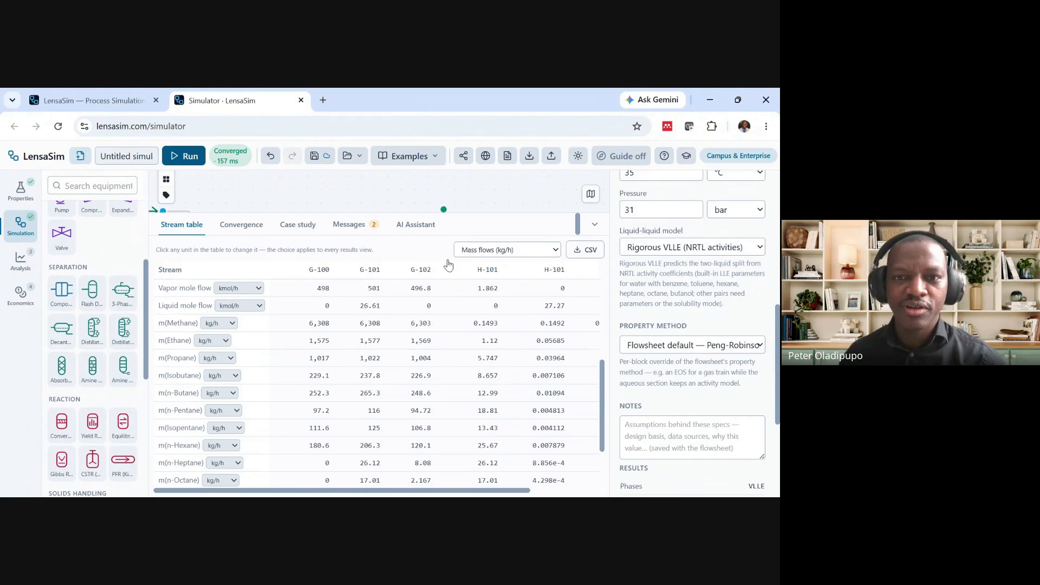
mouse_move(469, 213)
mouse_down()
mouse_move(469, 383)
mouse_move(469, 216)
mouse_up()
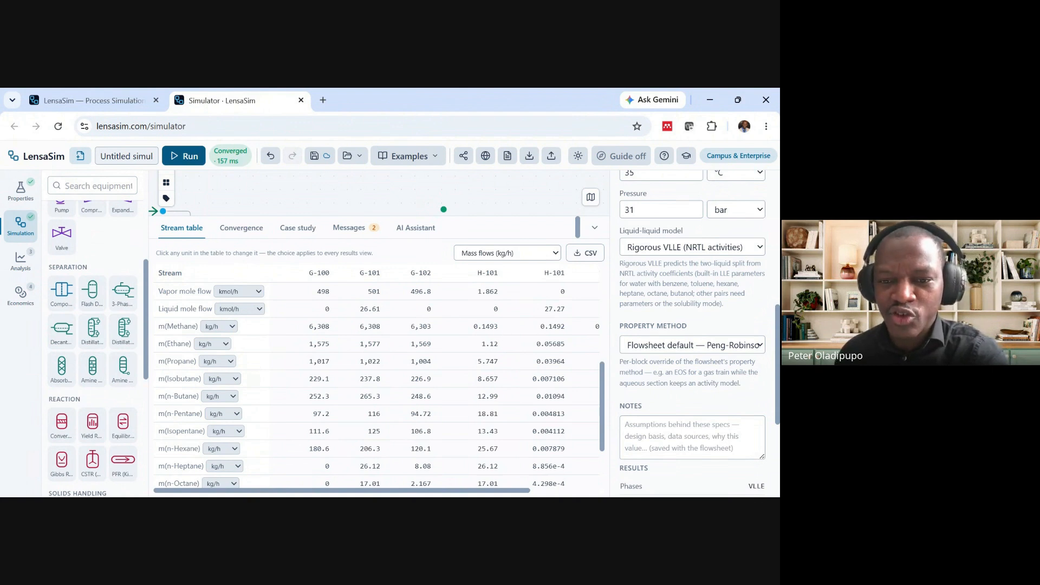
Examine the component mass flows from methane to water, comparing the separator feed G-101 with its outlet streams
mouse_move(232, 490)
mouse_down()
mouse_move(308, 493)
mouse_move(243, 493)
mouse_up()
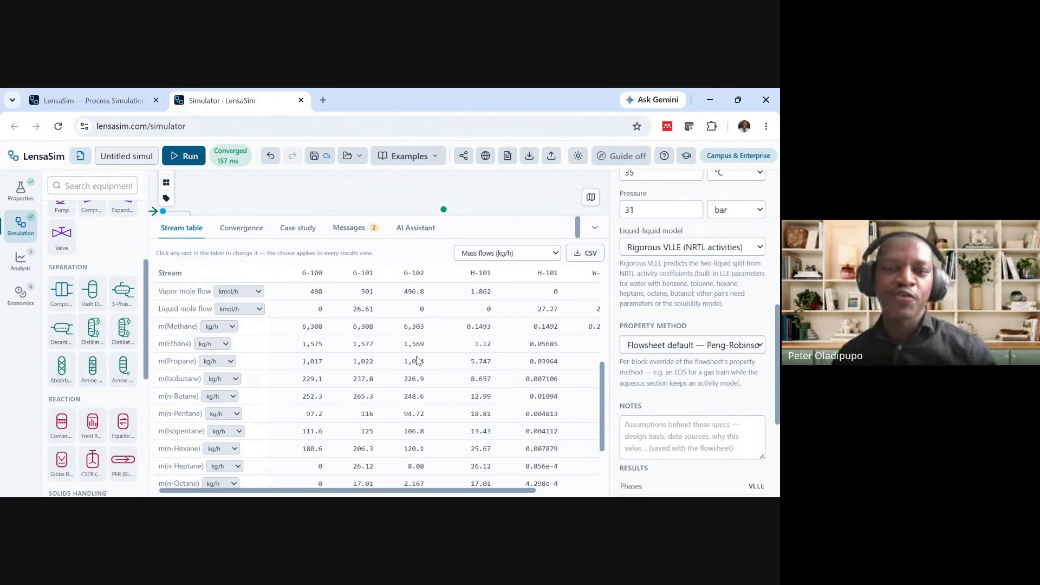
scroll(416, 360, down, 2)
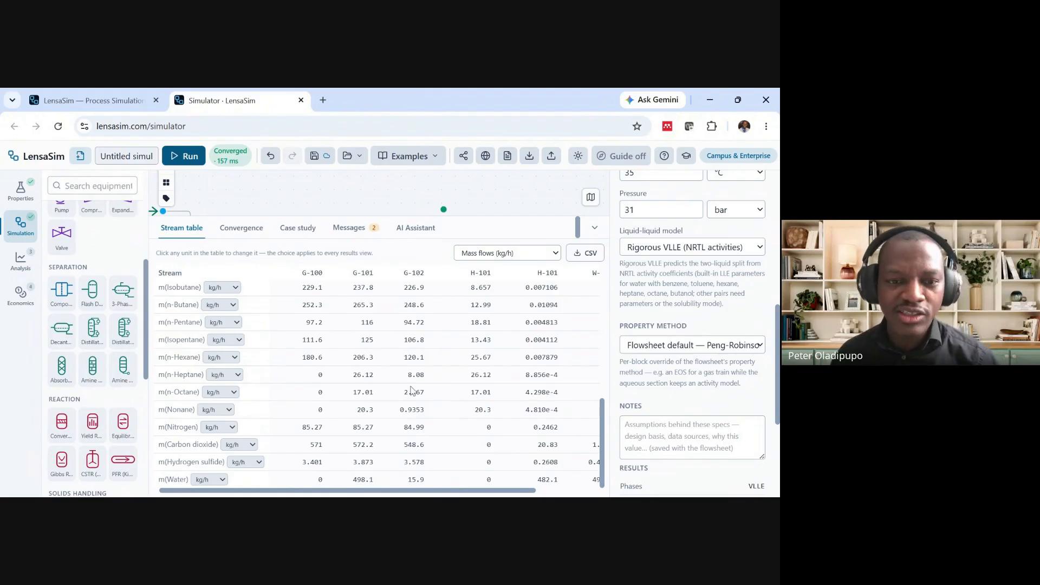
scroll(396, 345, up, 1)
scroll(396, 345, up, 5)
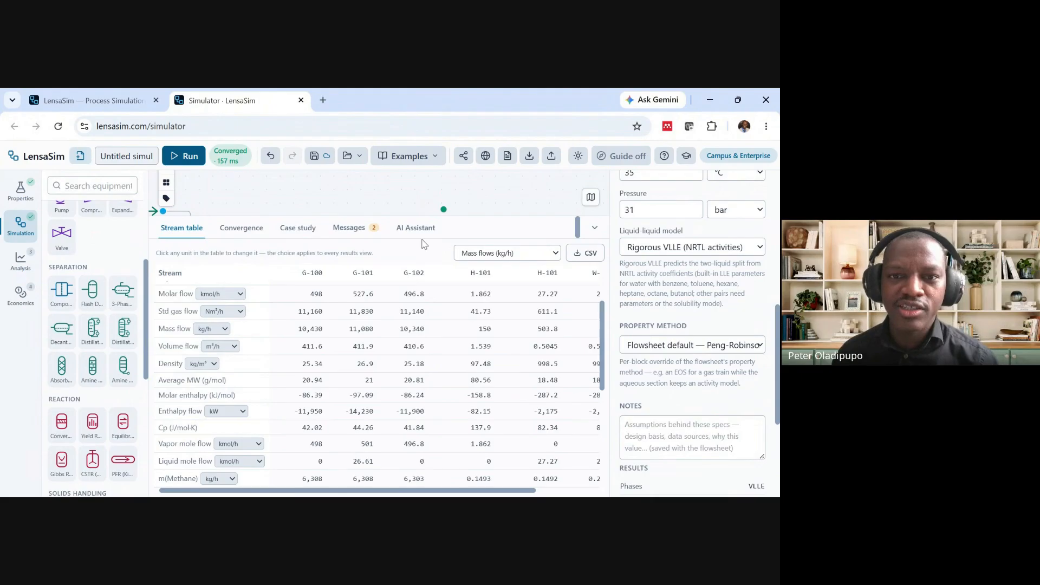
drag(426, 215, 386, 174)
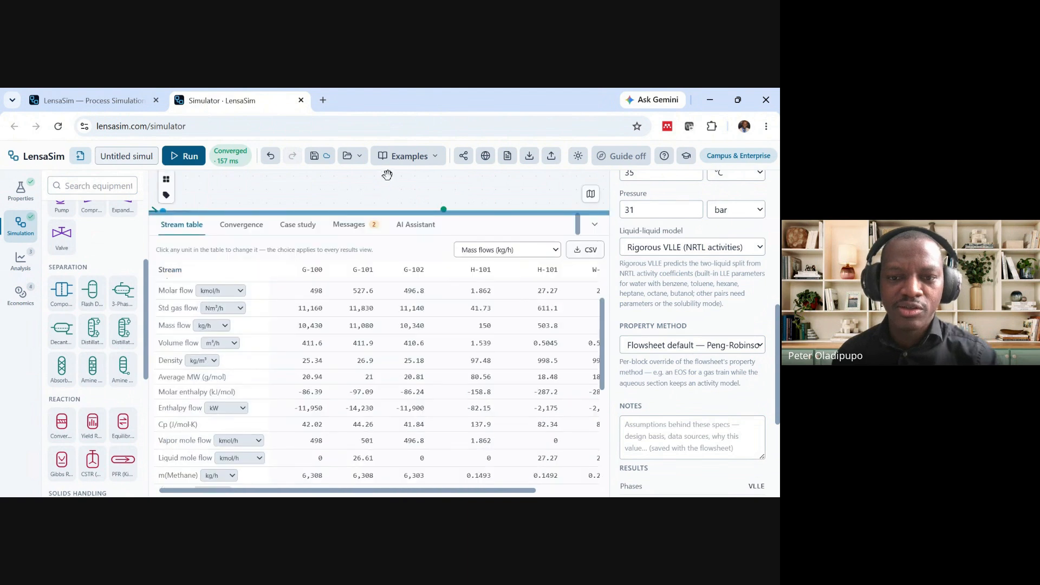
scroll(282, 455, down, 5)
scroll(282, 455, down, 1)
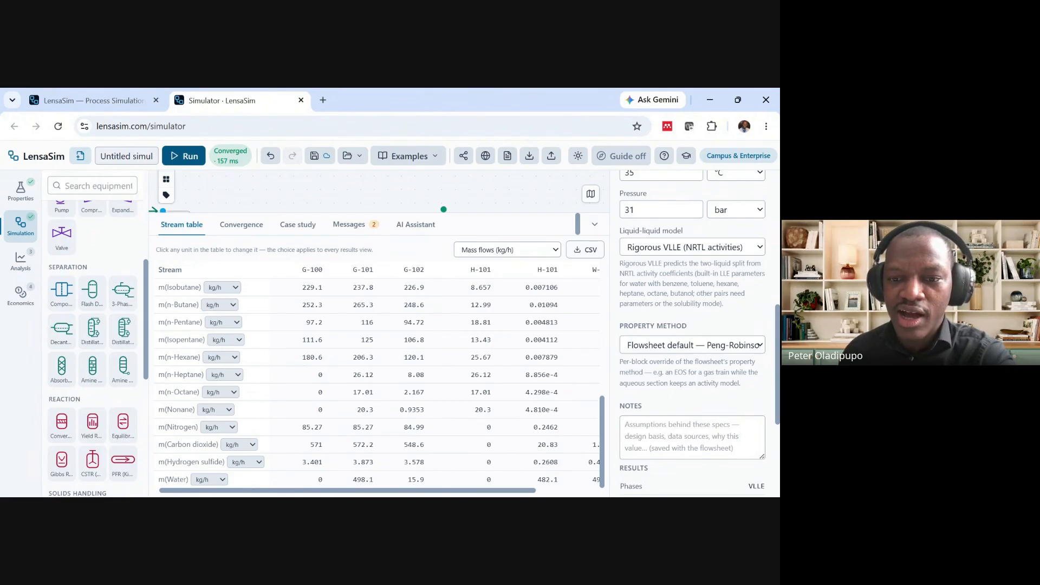
Bring the W-100 and W-101 columns into view and compare the water mass flows across the separator's liquid outlets
key(alt+Tab)
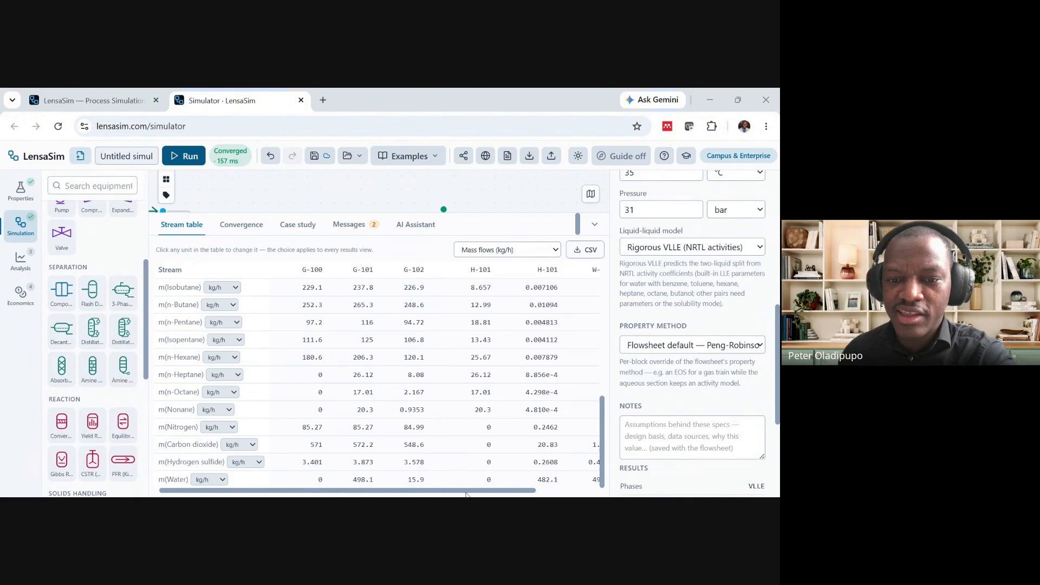
drag(469, 492, 543, 491)
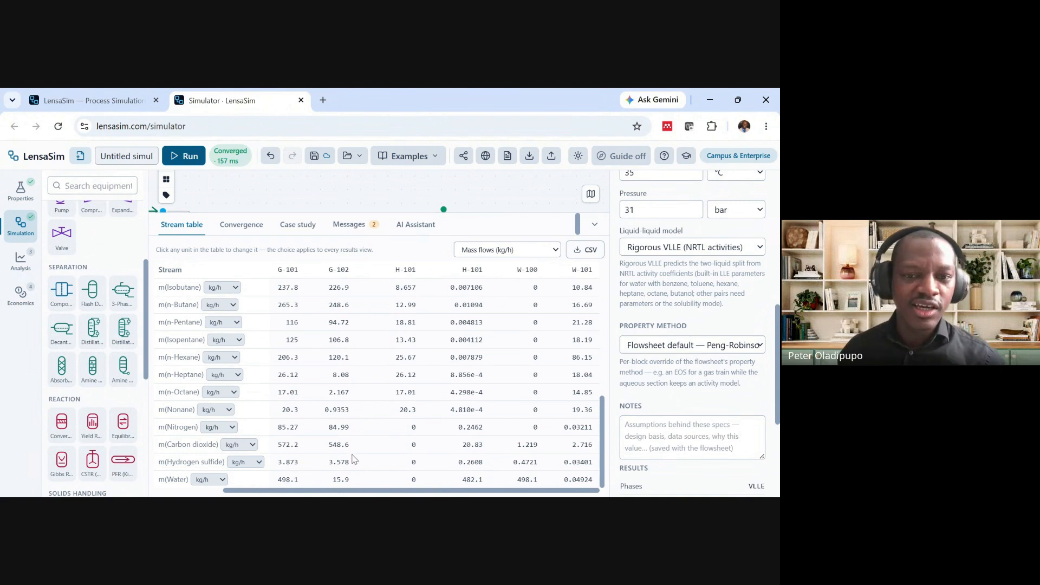
mouse_move(402, 213)
mouse_down()
mouse_move(402, 404)
mouse_move(431, 214)
mouse_move(399, 190)
mouse_move(399, 200)
mouse_up()
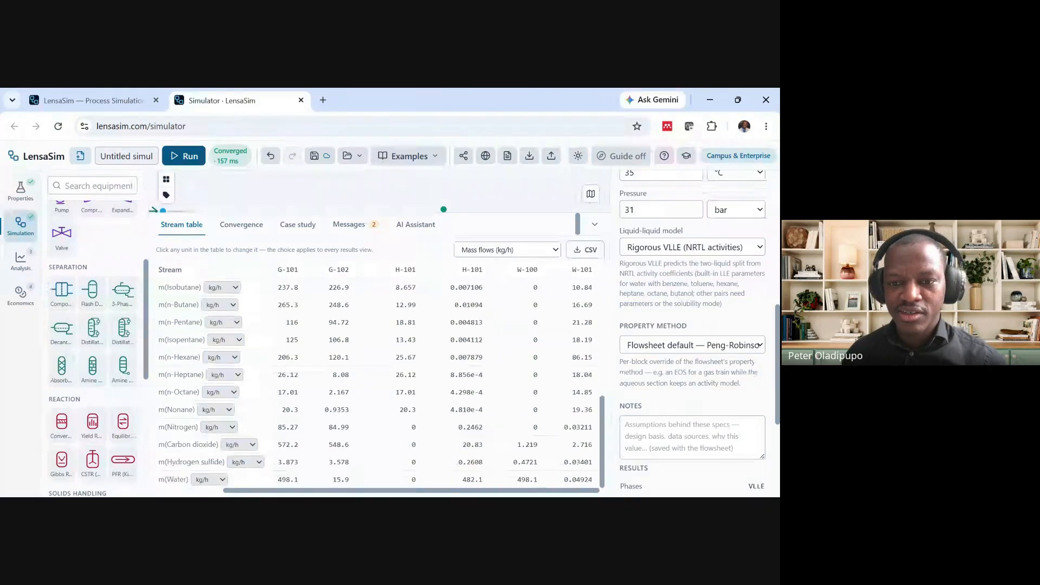
drag(526, 479, 557, 489)
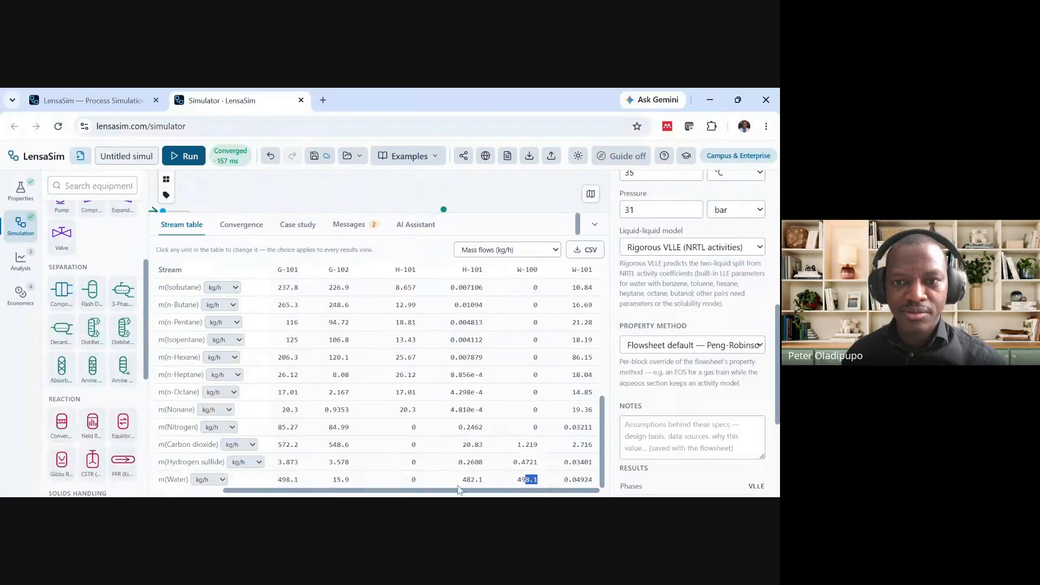
click(555, 485)
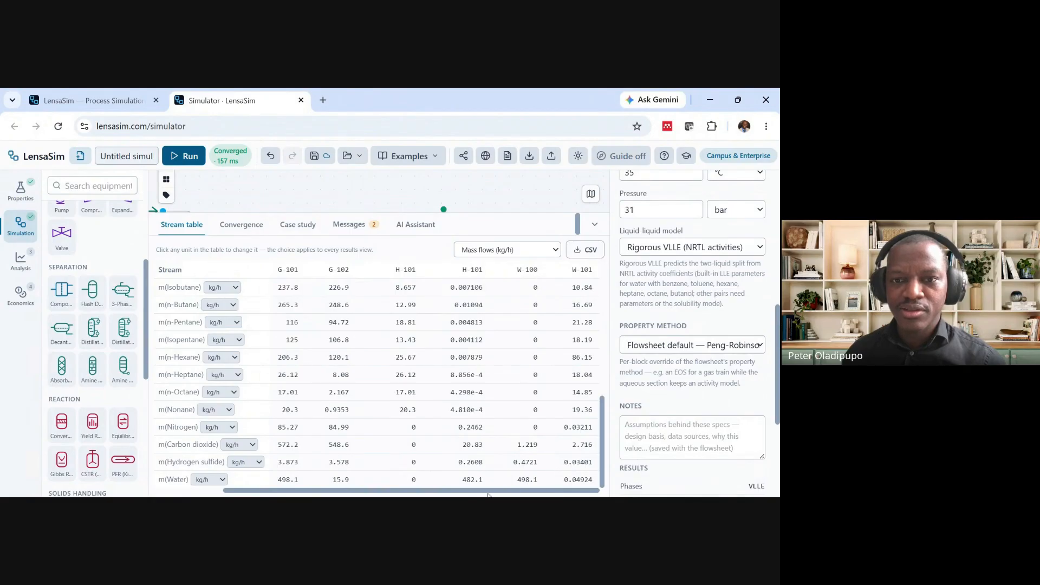
drag(472, 490, 493, 486)
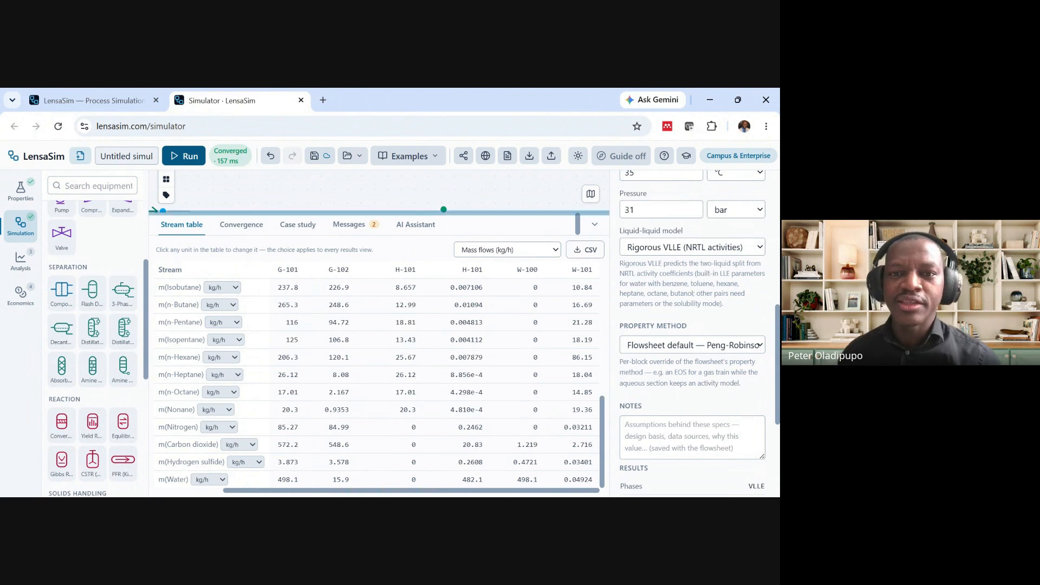
Shrink the stream table to reveal the flowsheet, and rename the stream from VLL-1 to HC Condensate as W-101
drag(461, 214, 460, 406)
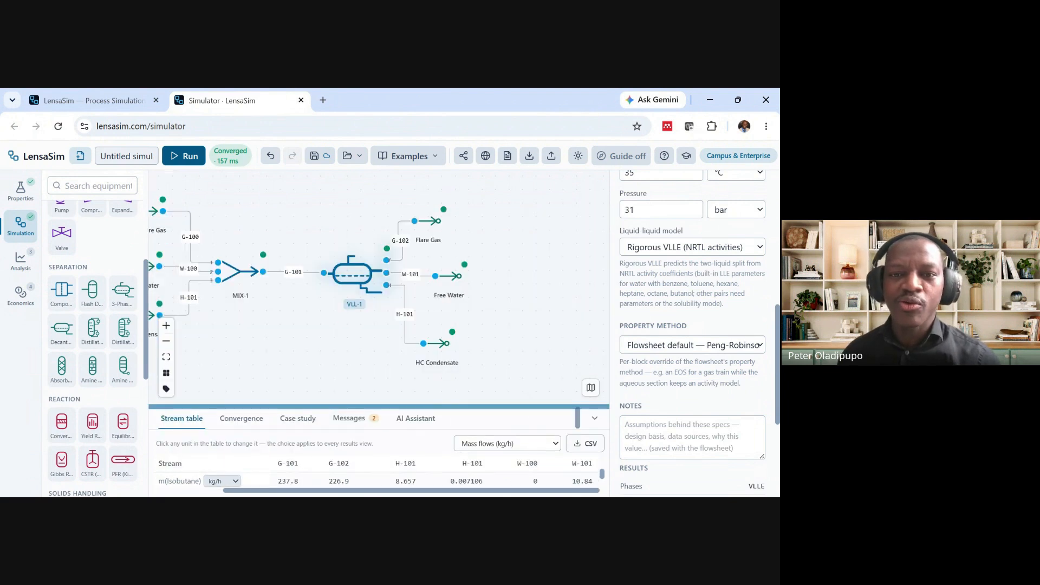
right_click(408, 327)
click(431, 342)
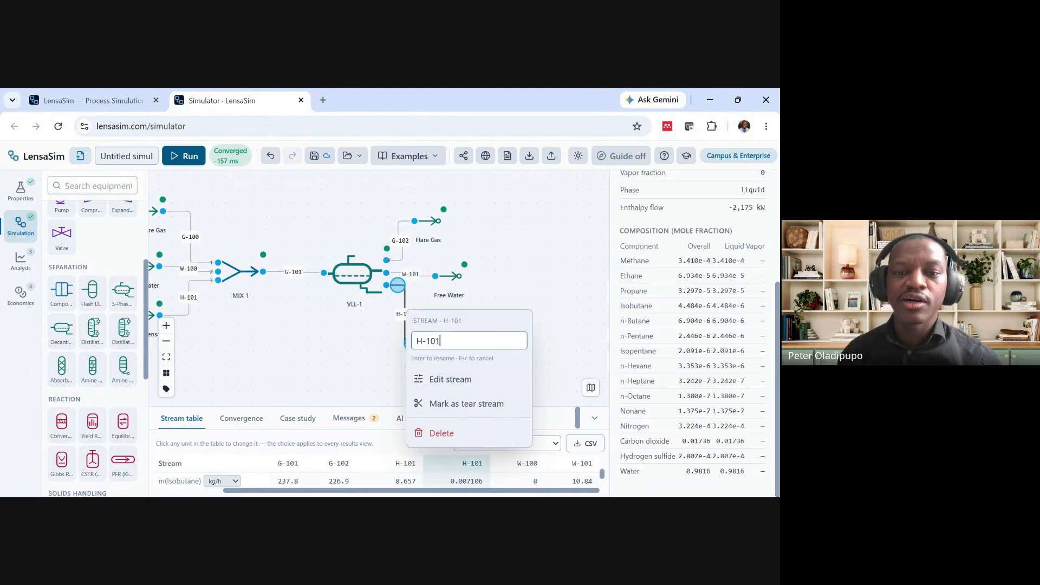
double_click(420, 341)
text(W)
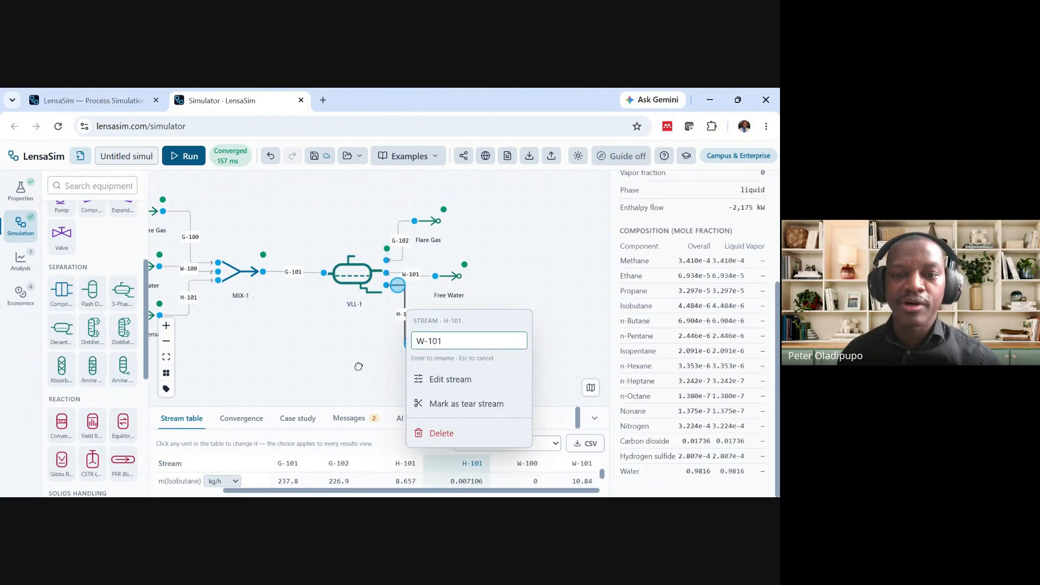
key(Return)
Rename the stream running from VLL-1 to the Free Water sink as H-101
right_click(413, 273)
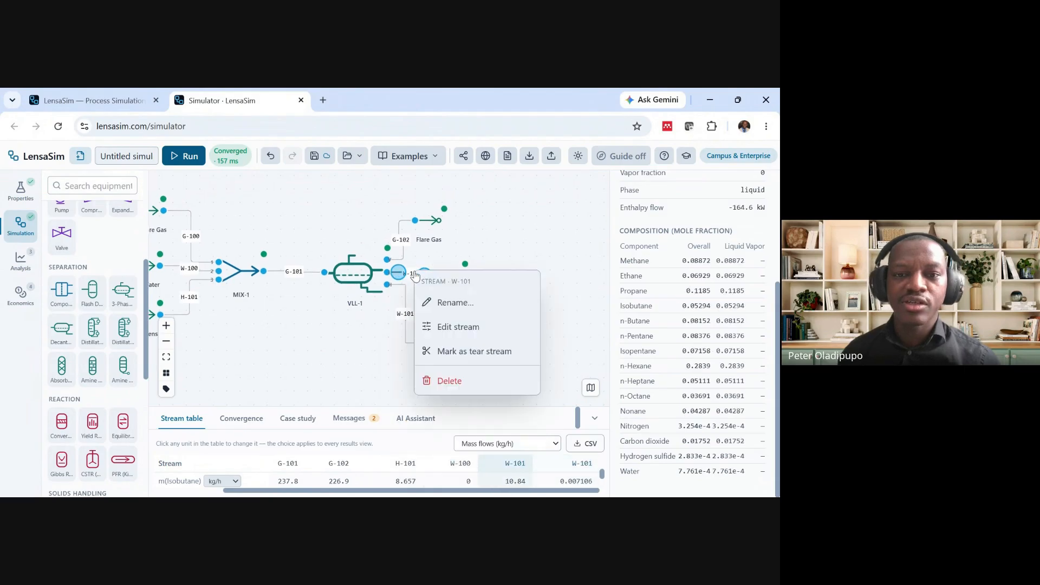
click(432, 298)
key(BackSpace)
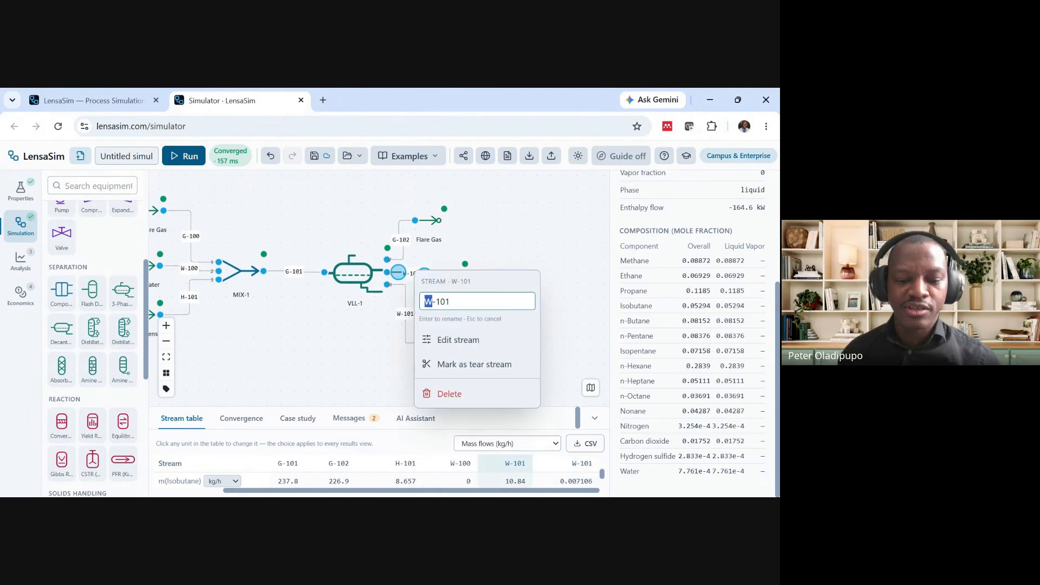
text(H)
key(Return)
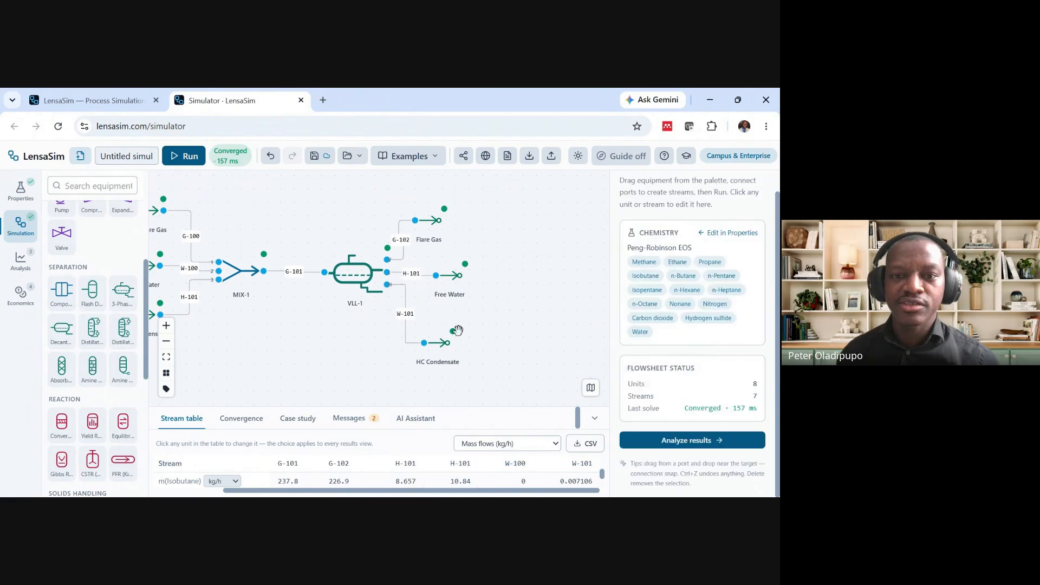
Rename the sink at the end of the separator's H-101 outlet stream as HC Condensate
right_click(455, 276)
click(485, 313)
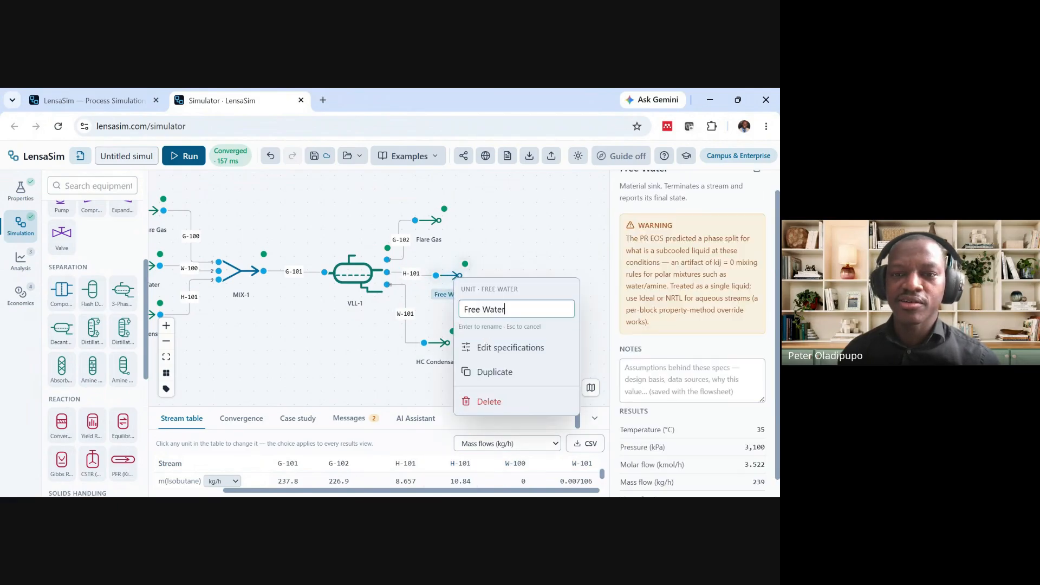
key(Escape)
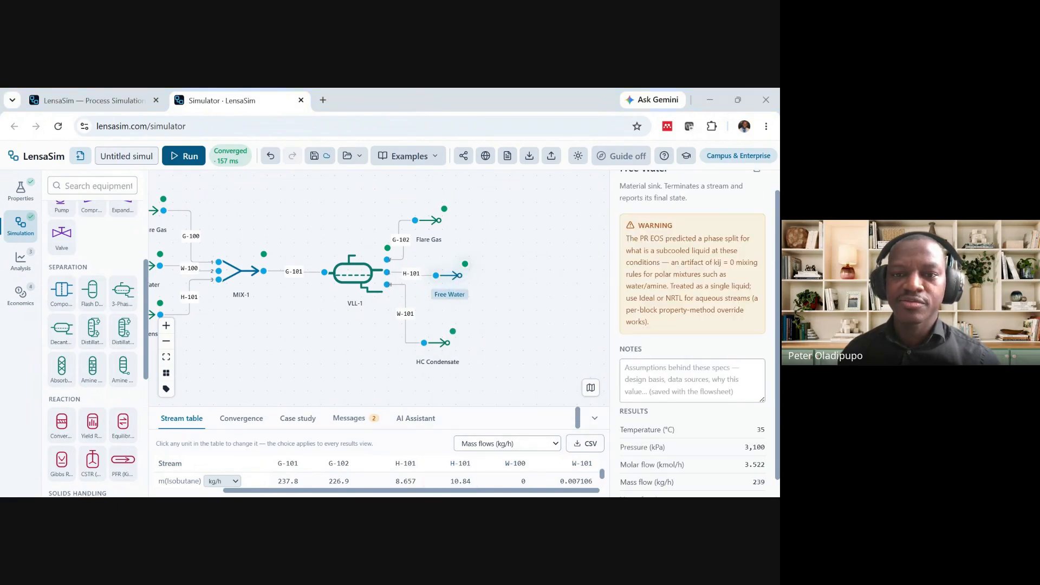
right_click(453, 278)
click(487, 312)
drag(508, 310, 451, 315)
text(HC Condensate)
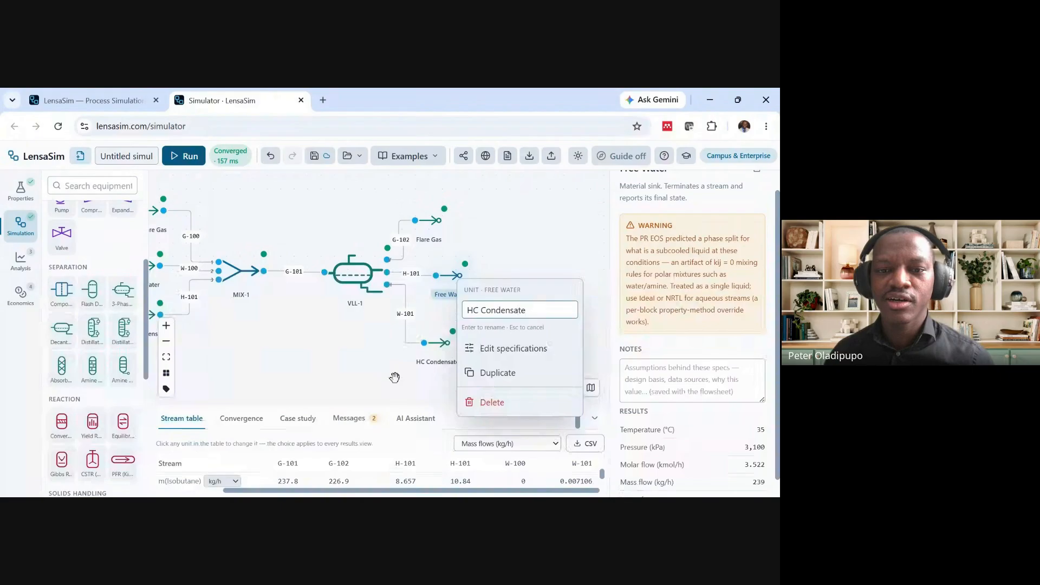
key(Return)
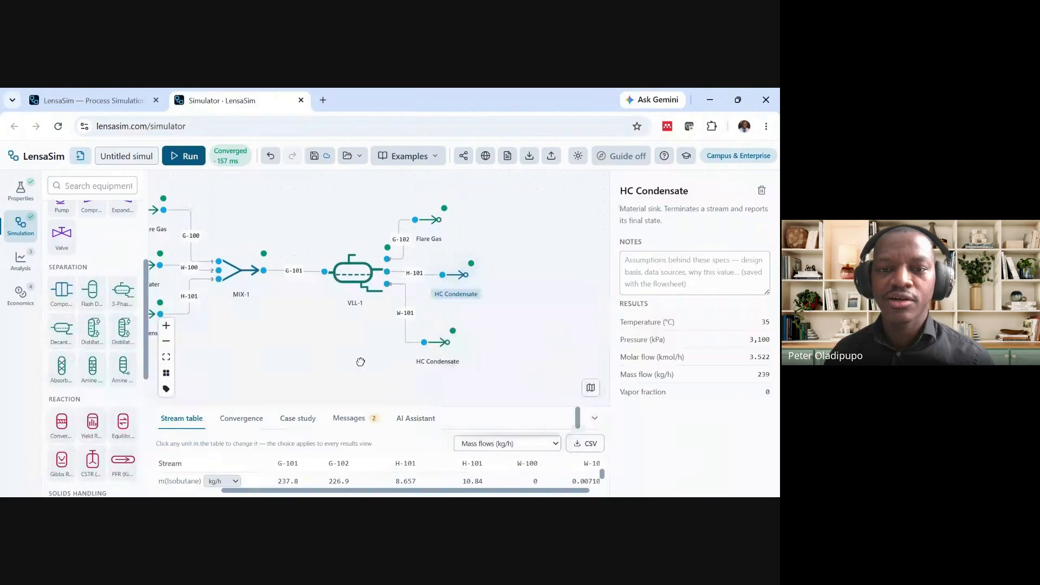
Rename the sink at the end of the separator's W-101 outlet stream as Free Water
click(359, 360)
right_click(433, 346)
click(471, 382)
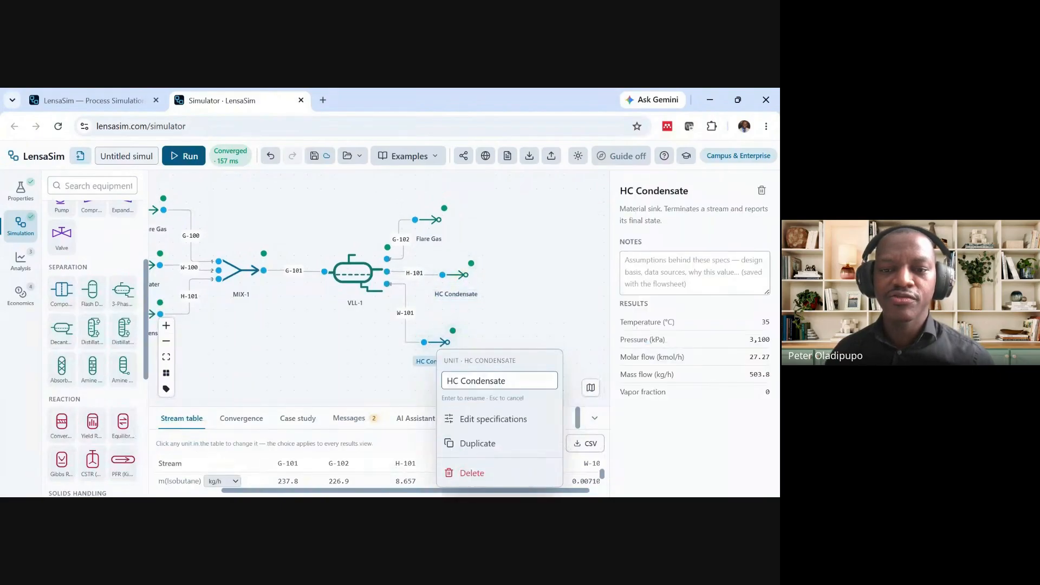
drag(506, 380, 425, 379)
text(Free Water)
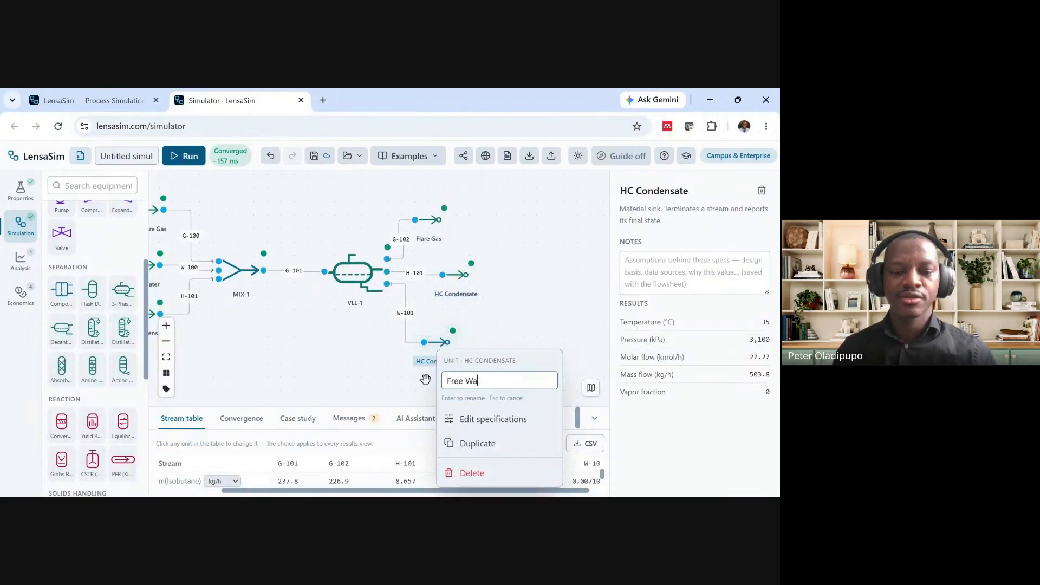
key(Return)
Deselect the renamed sink and rerun the flowsheet simulation with the corrected outlet labels
click(280, 336)
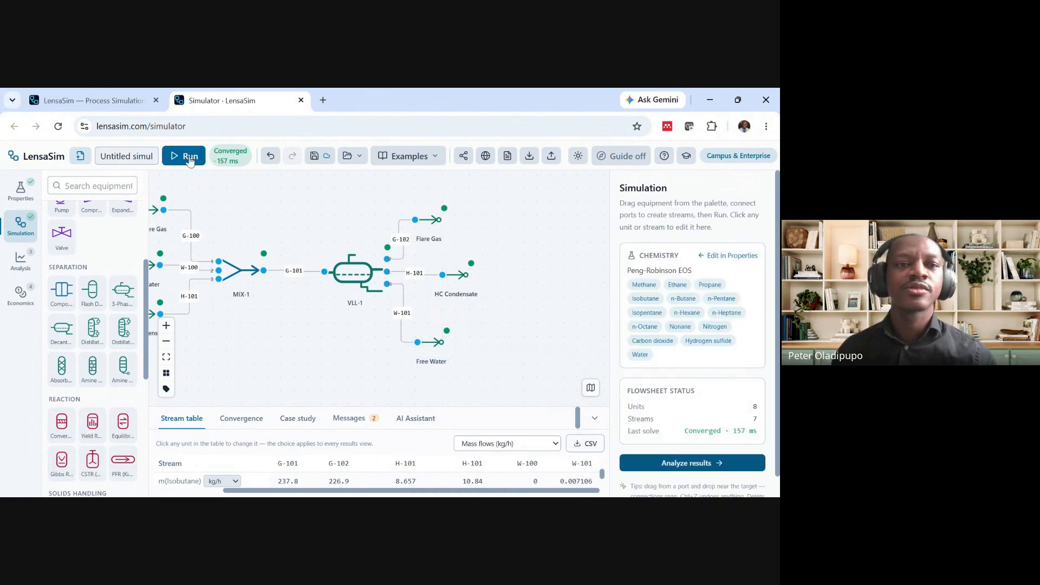
click(186, 157)
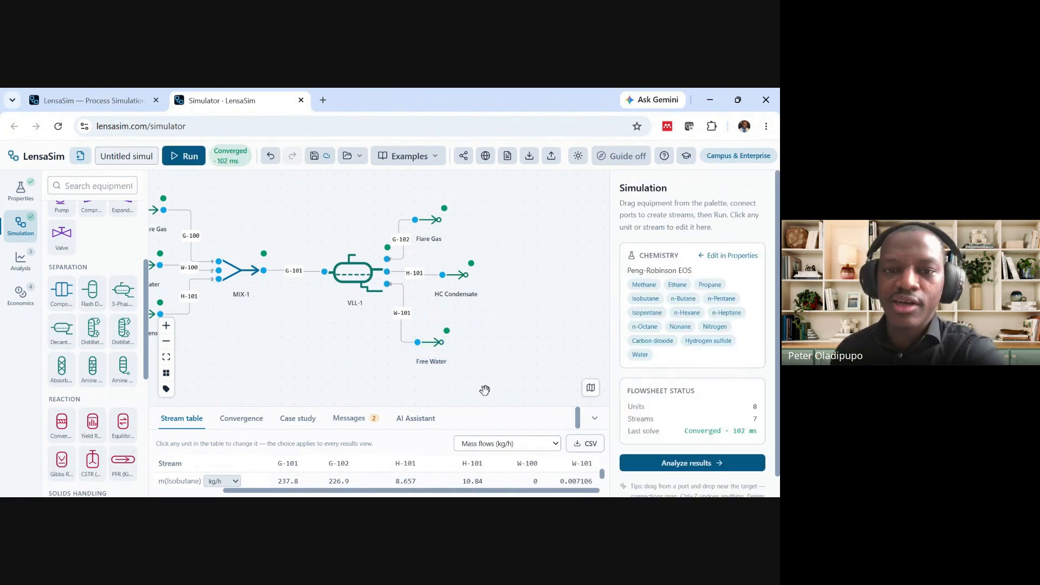
scroll(661, 308, down, 2)
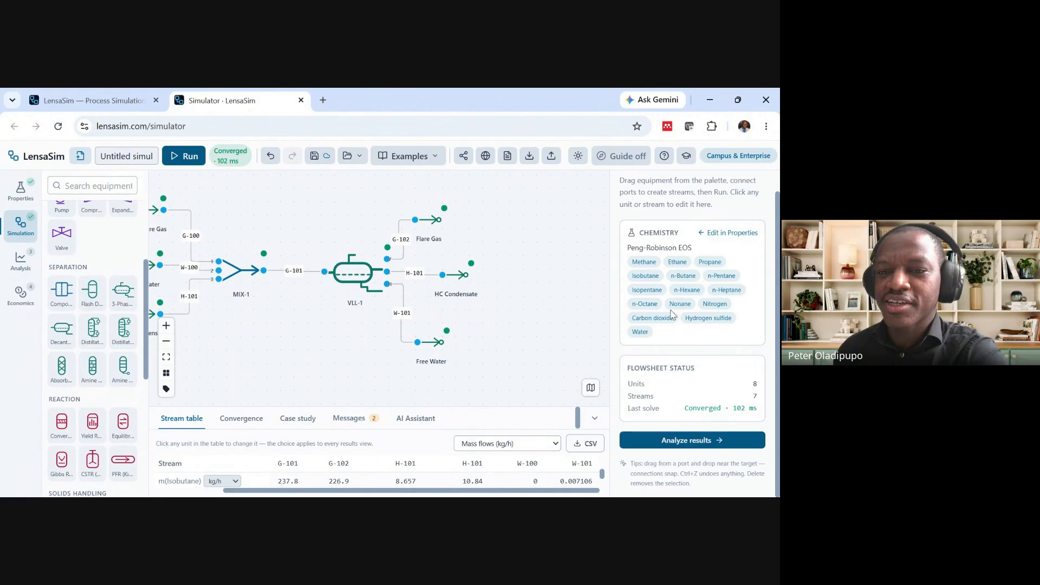
scroll(672, 311, up, 2)
Enlarge the stream table and examine the component mass flows of the liquid outlets, marking the water flow in W-101
drag(401, 405, 402, 183)
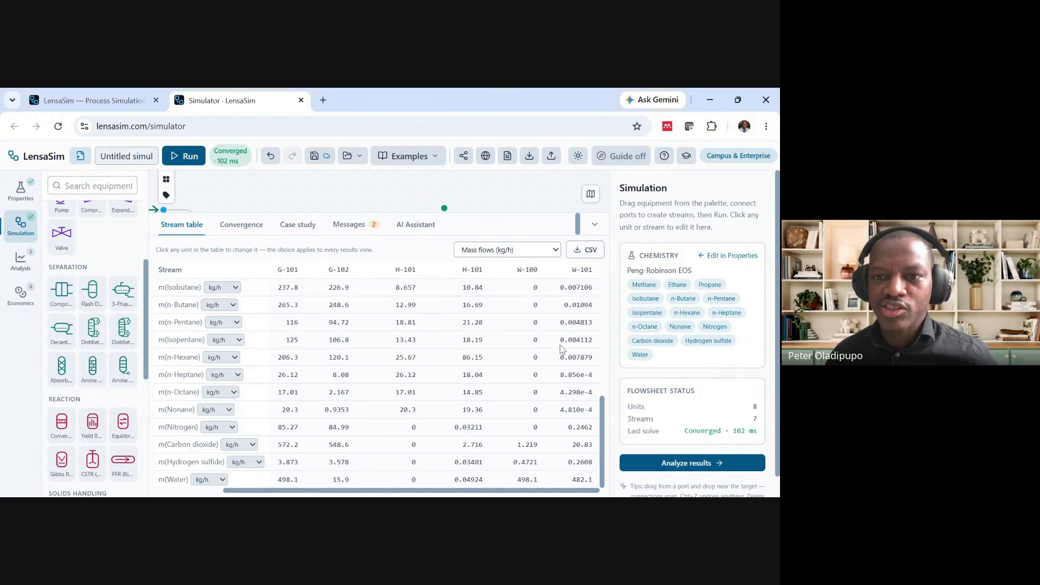
drag(466, 213, 466, 214)
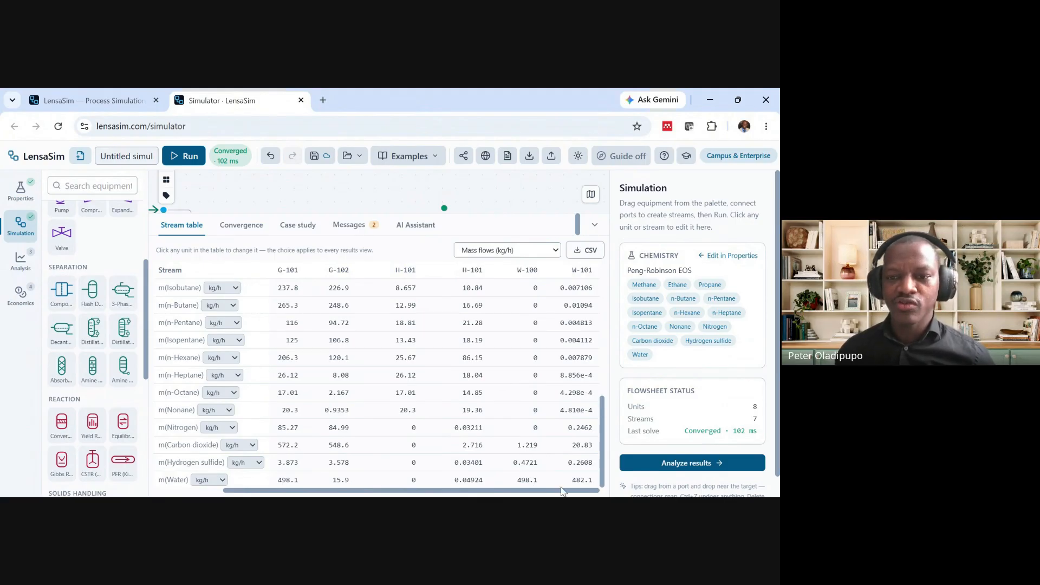
double_click(583, 480)
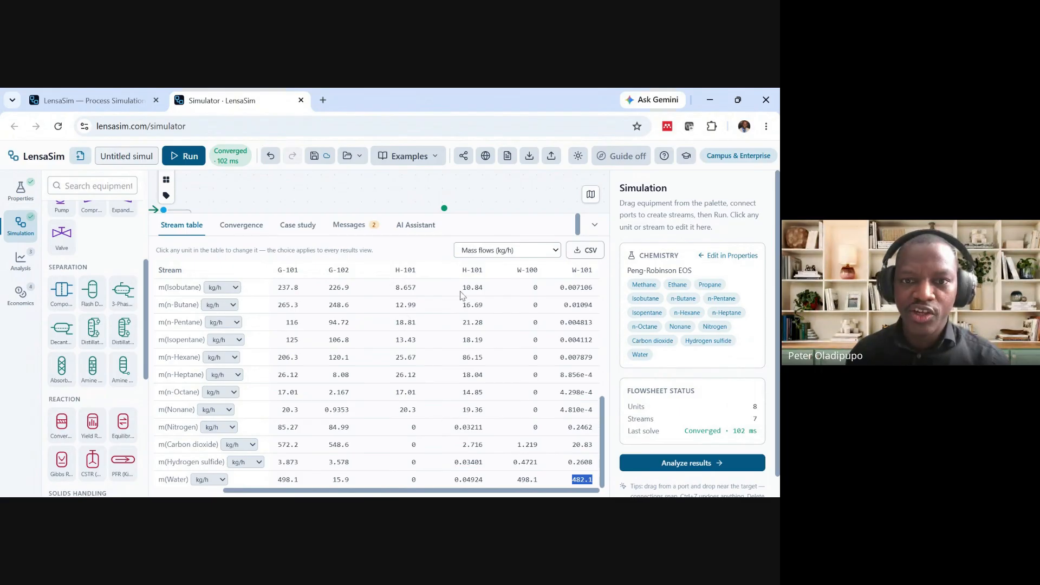
scroll(463, 348, up, 1)
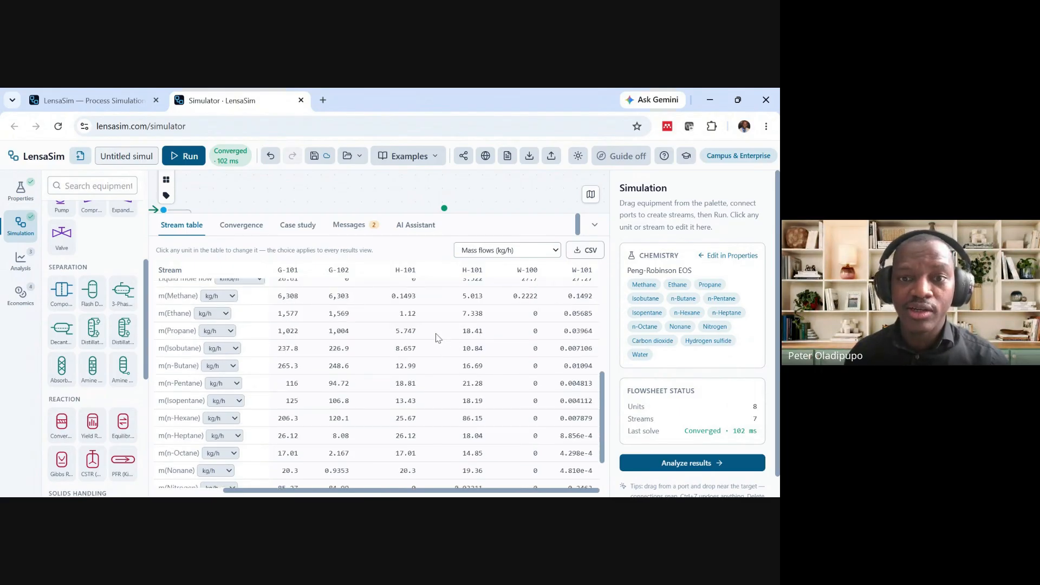
Shrink the stream table to reveal the flowsheet, and rename the stream from VLL-1 to HC Condensate as H-102
drag(442, 213, 455, 406)
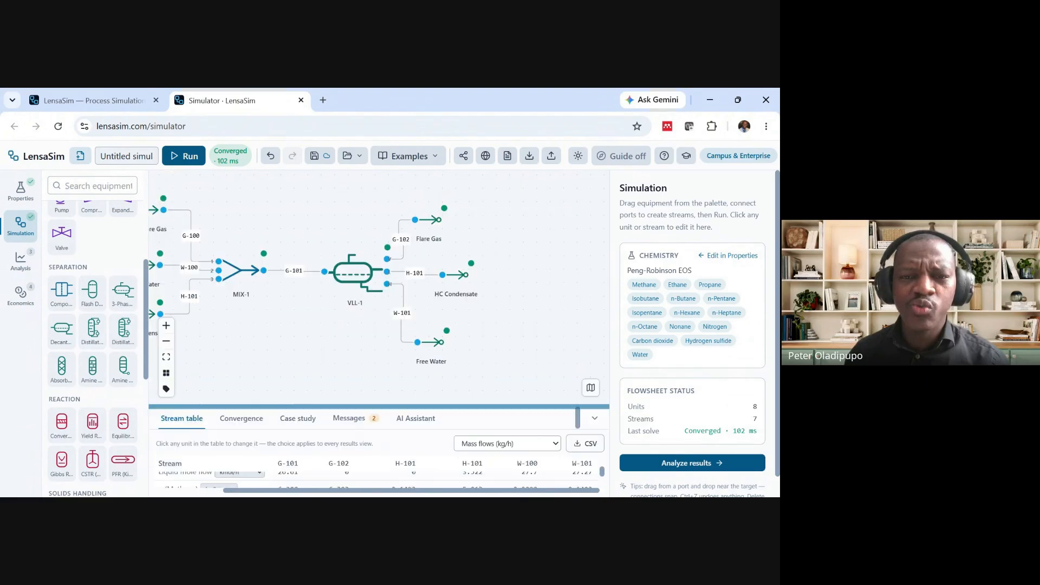
drag(426, 338, 378, 326)
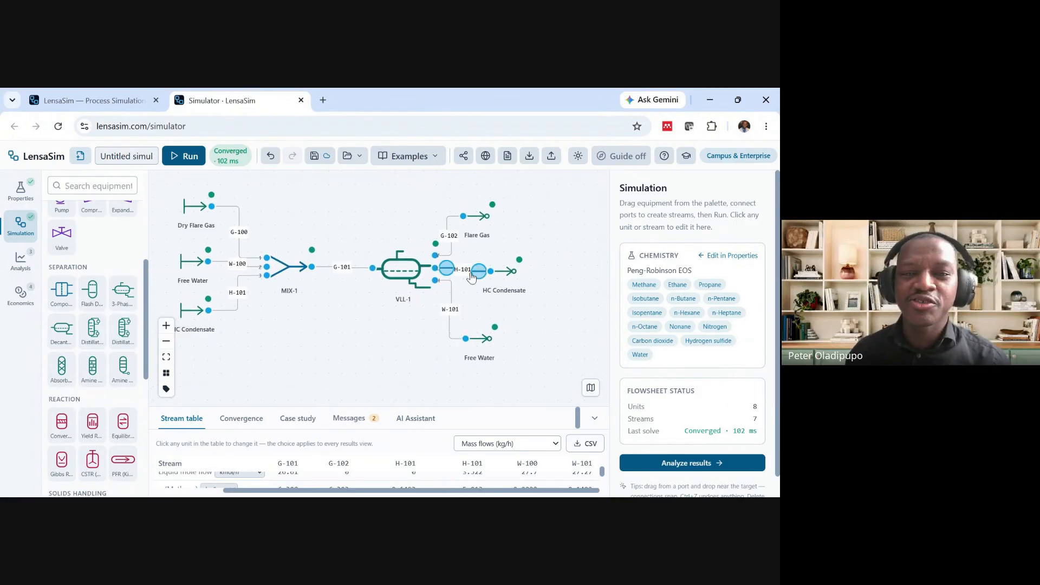
right_click(461, 273)
click(494, 297)
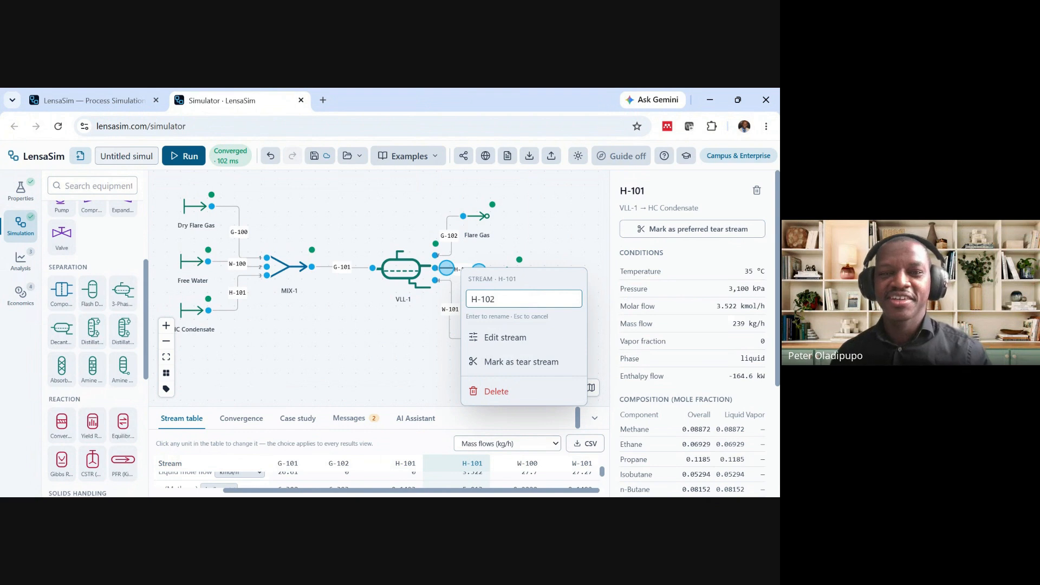
key(Return)
mouse_move(373, 344)
mouse_down()
mouse_move(353, 341)
mouse_move(387, 343)
mouse_up()
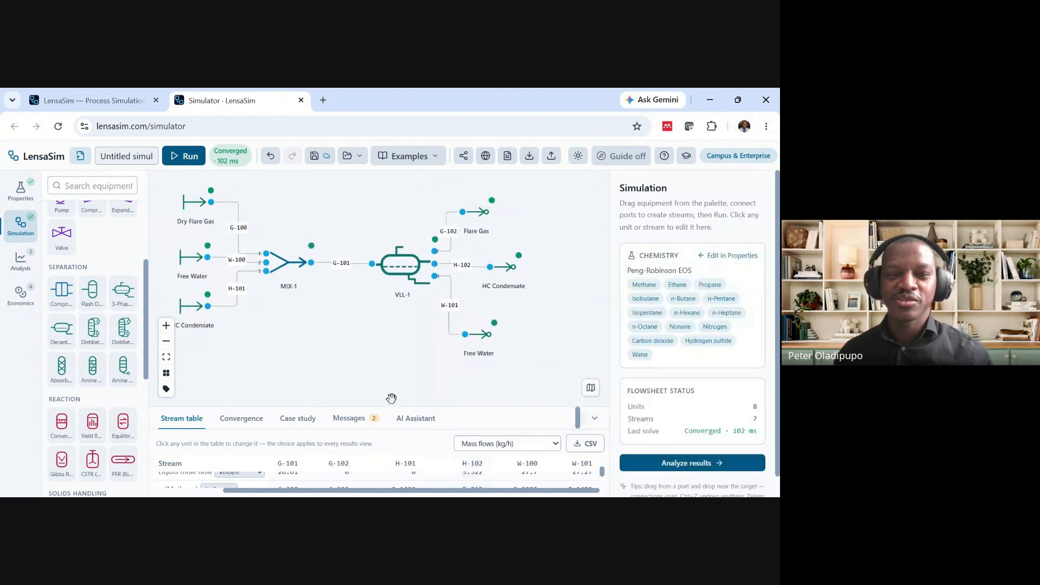
Review the component mass flows under the H-102 heading in the enlarged stream table, and return to the flowsheet
drag(390, 407, 401, 214)
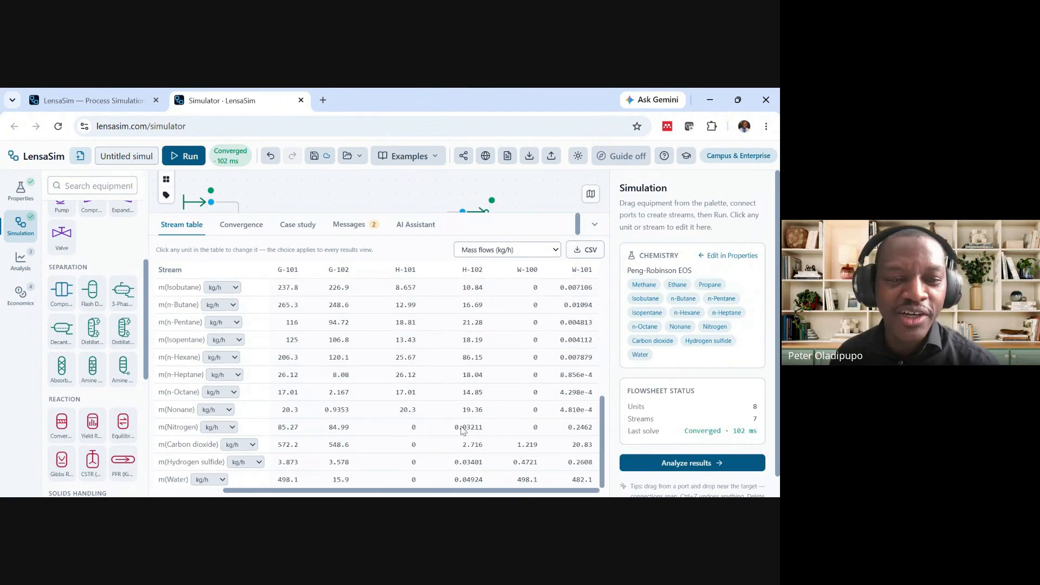
scroll(489, 340, up, 1)
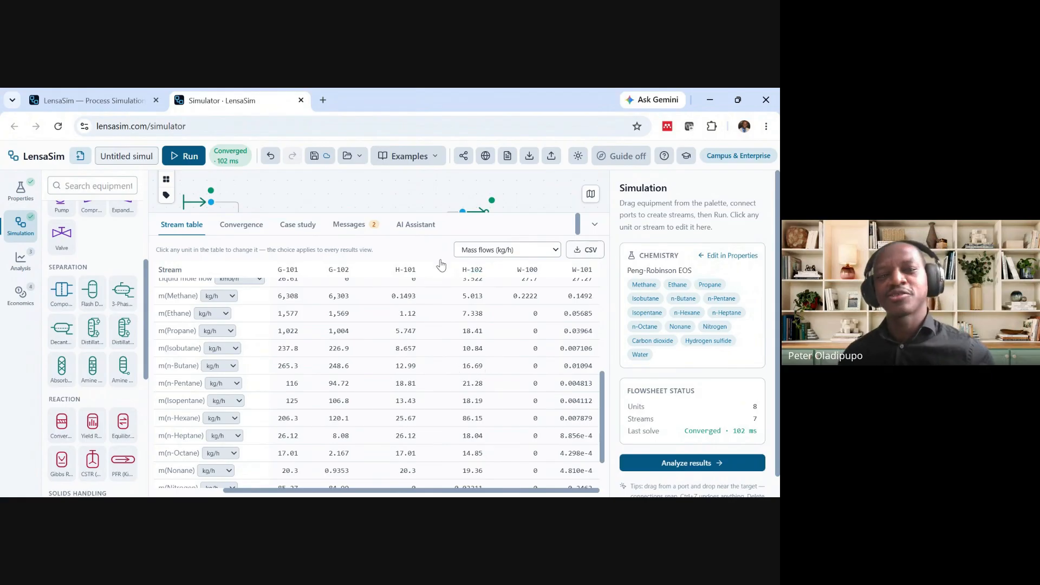
drag(416, 214, 420, 404)
Move the Flare Gas sink higher above the HC Condensate sink to give the gas outlet more space
drag(410, 347, 352, 374)
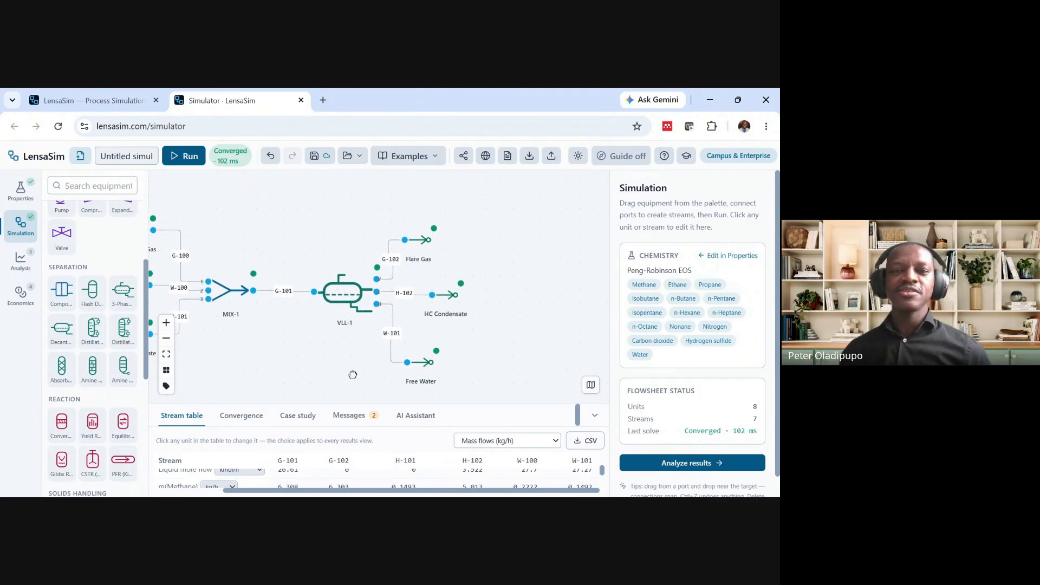
drag(464, 250, 459, 283)
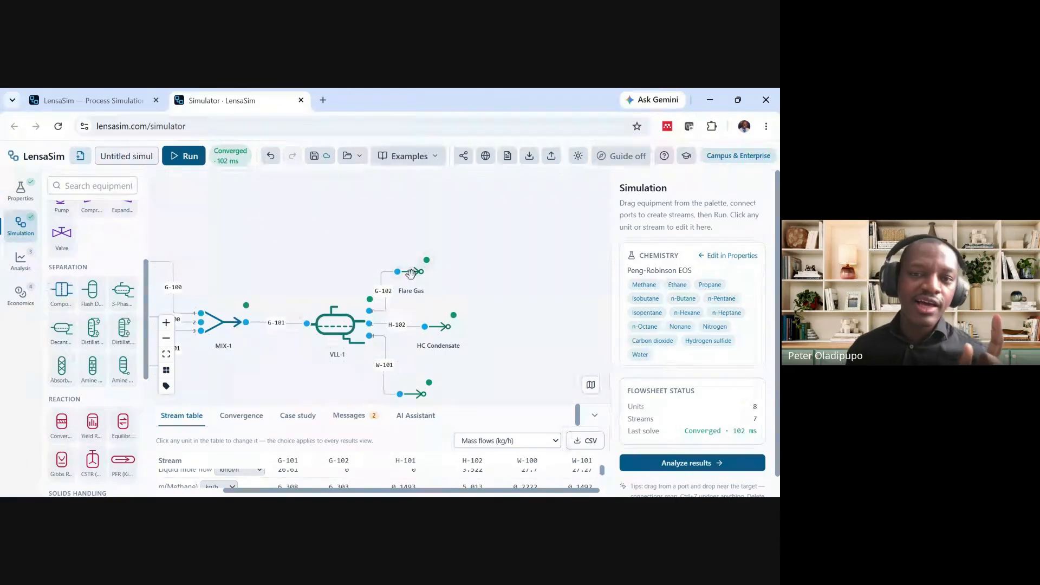
drag(411, 270, 431, 239)
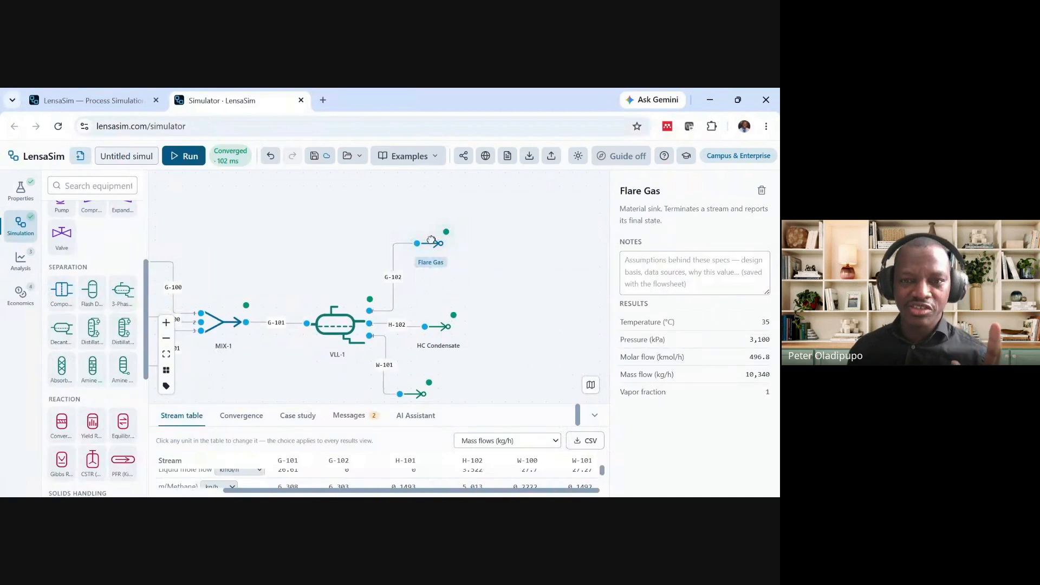
drag(475, 281, 460, 283)
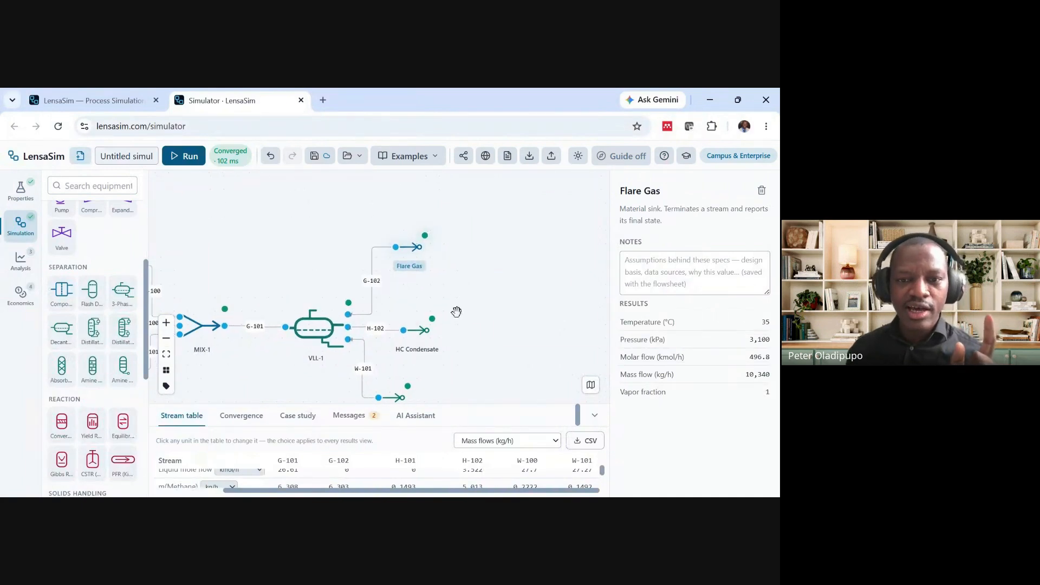
Examine the VLL-1 results with stream G-102 added for comparison, and close them
double_click(316, 332)
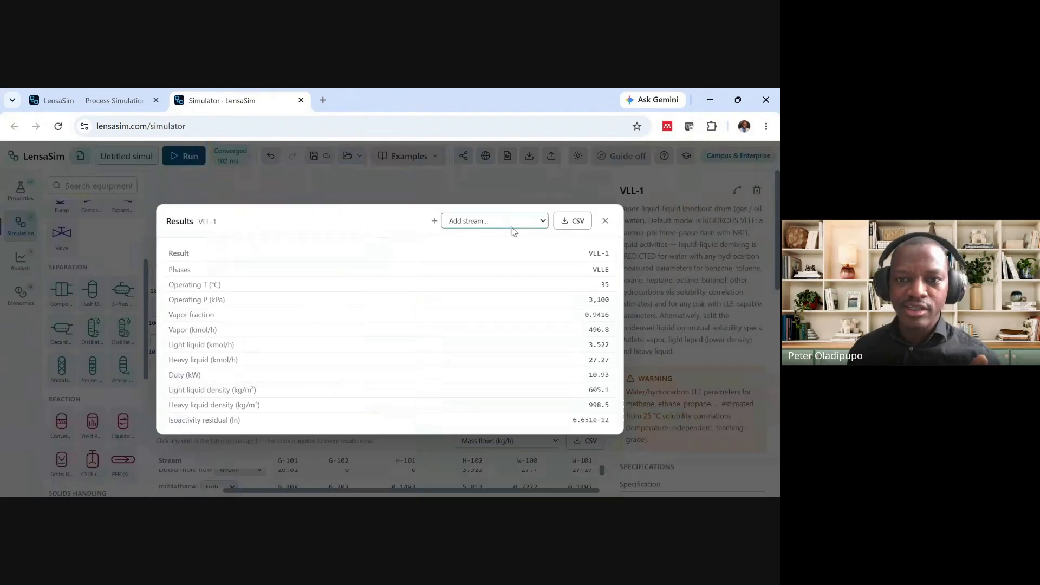
click(508, 259)
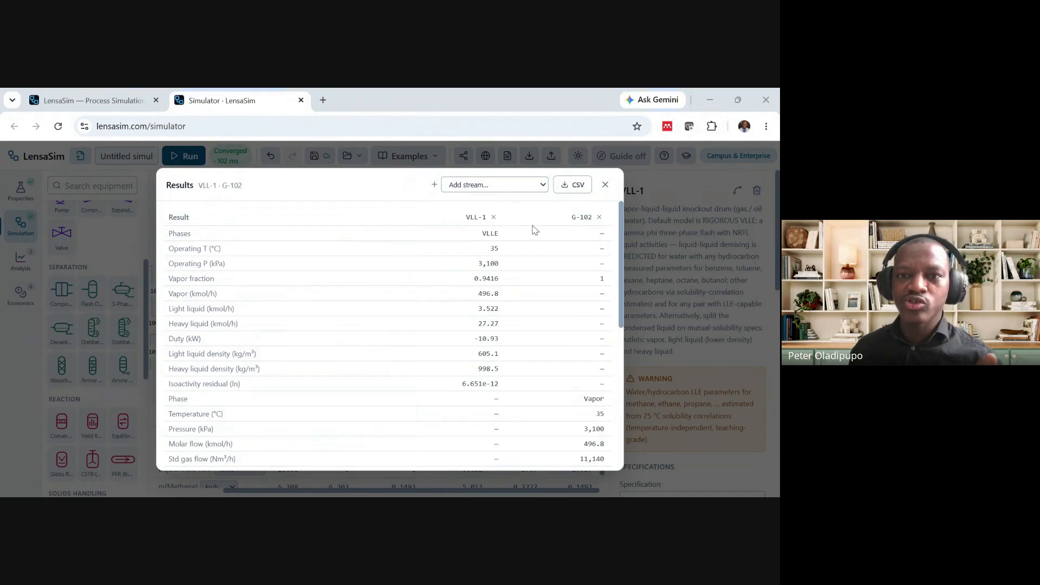
click(606, 186)
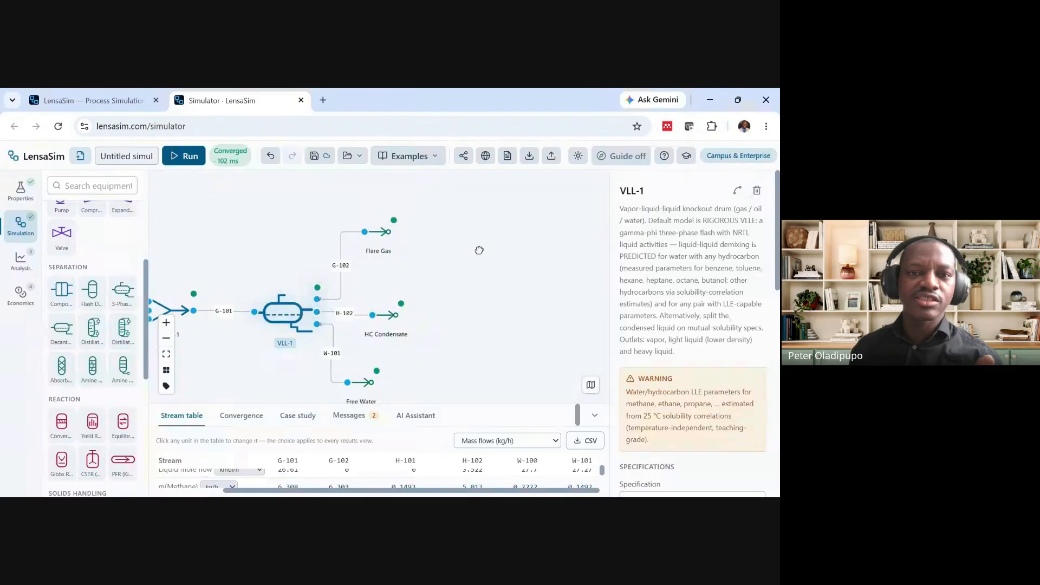
Shift the Flare Gas sink slightly farther up and away from the separator
drag(478, 250, 441, 260)
drag(372, 281, 392, 292)
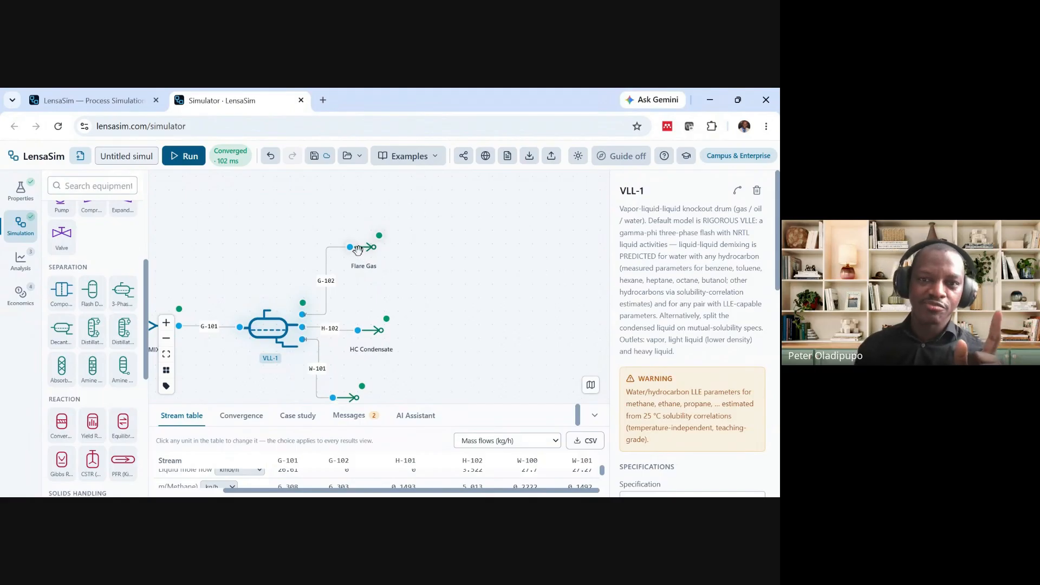
drag(358, 250, 370, 242)
mouse_move(439, 295)
mouse_down()
mouse_move(422, 289)
mouse_move(421, 298)
mouse_up()
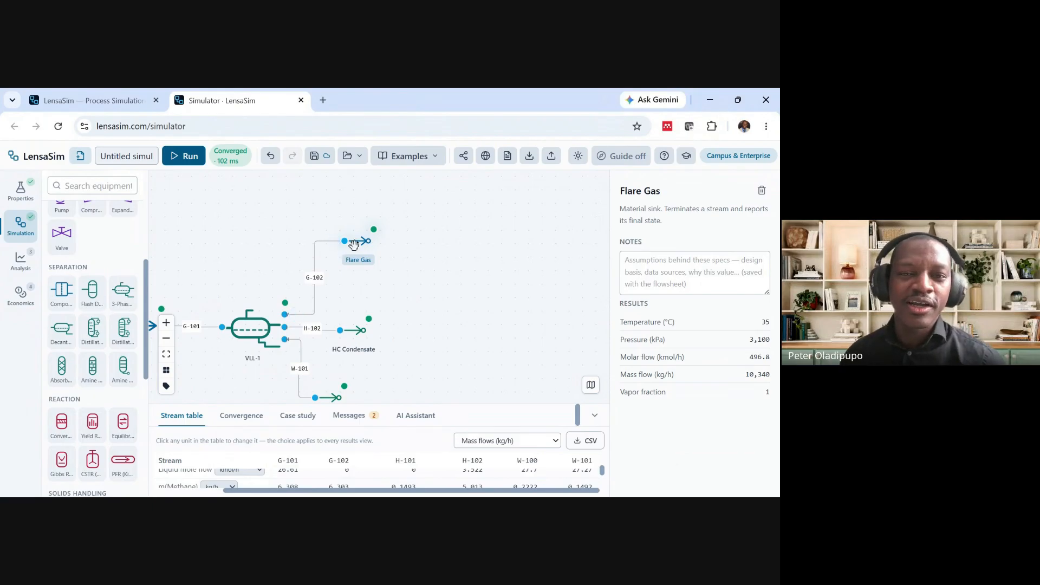
Highlight G-102 in the enlarged stream table, examine its component mass flows and conditions, and return to the separator outlets
drag(397, 403, 386, 169)
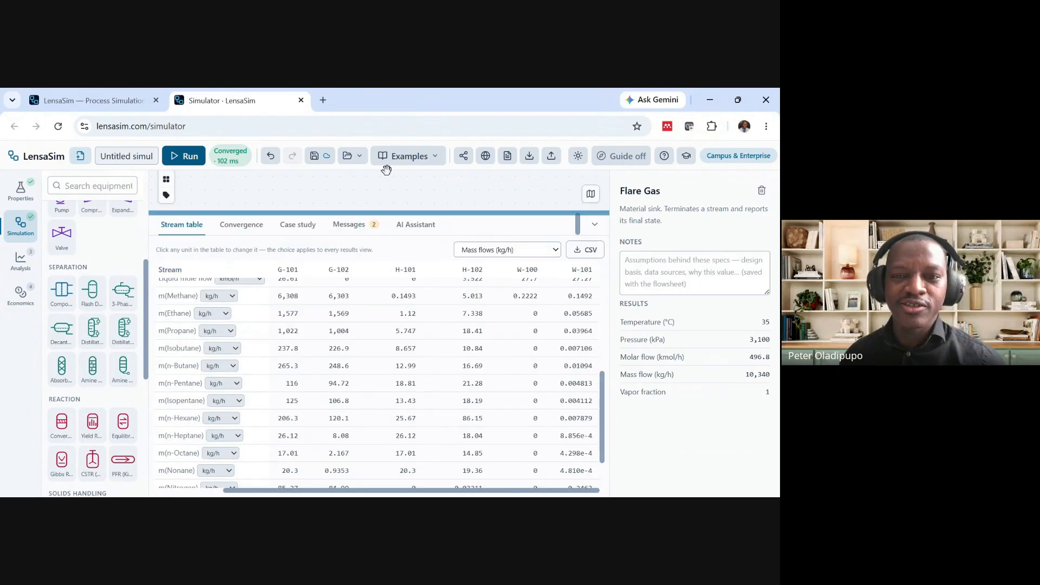
scroll(353, 395, down, 1)
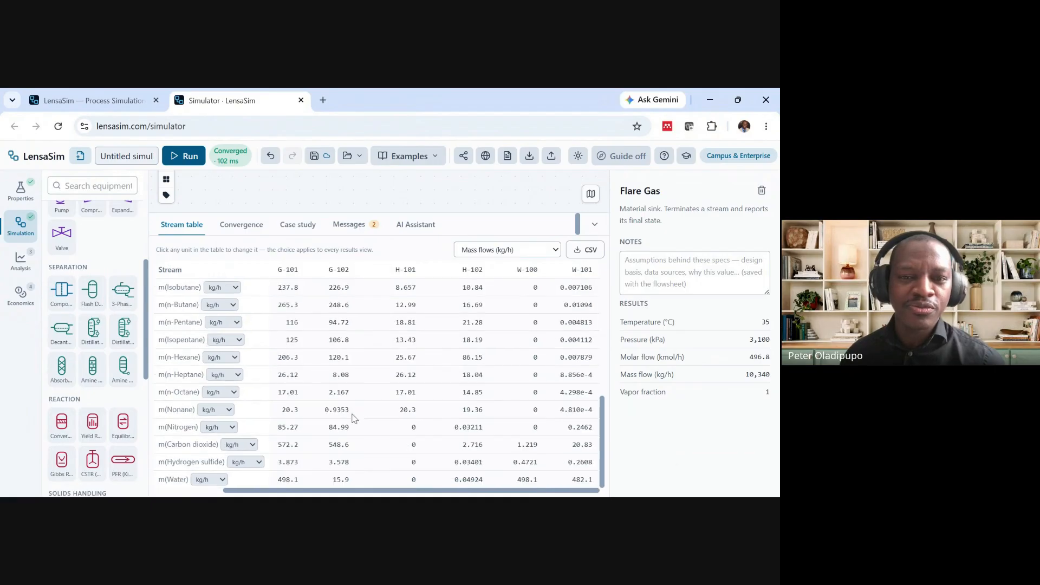
click(338, 269)
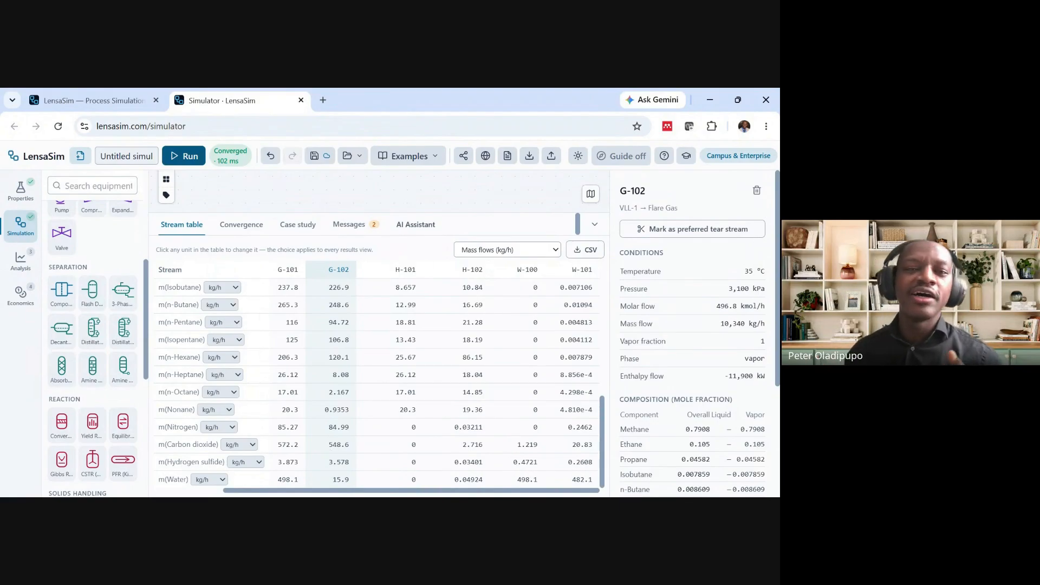
drag(422, 213, 426, 405)
drag(395, 335, 399, 295)
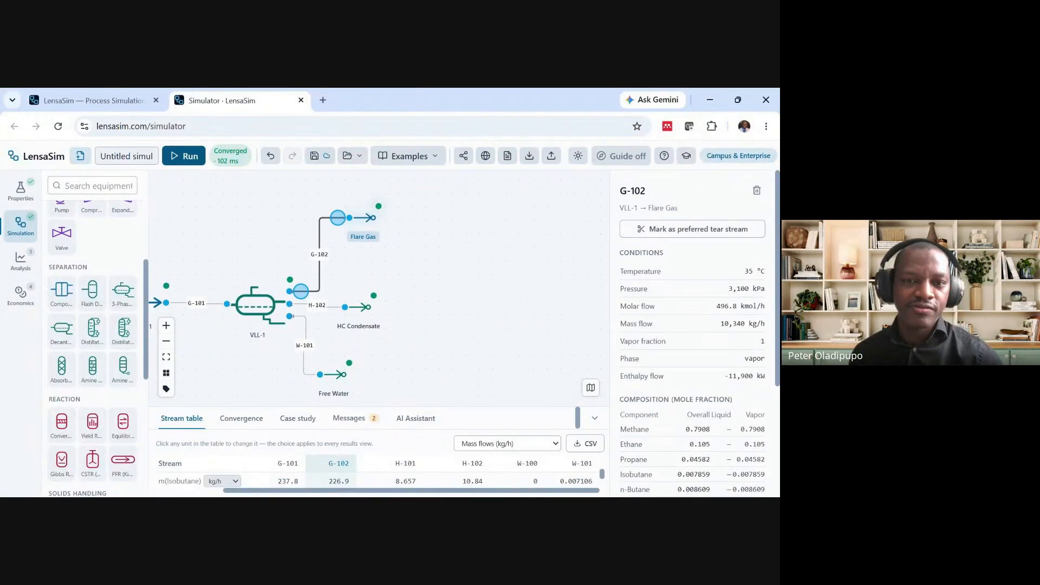
click(427, 260)
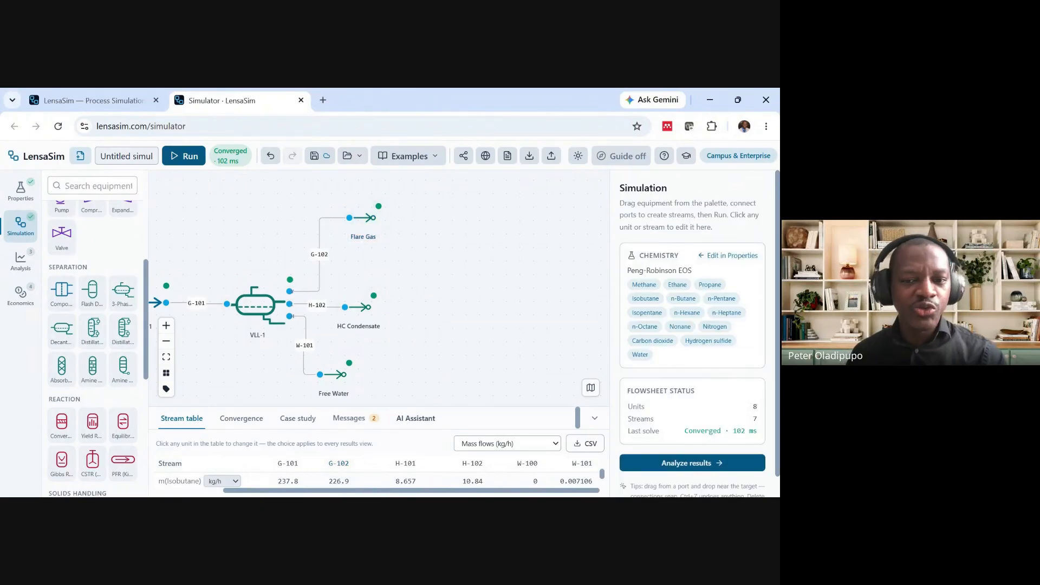
mouse_move(355, 406)
mouse_down()
mouse_move(354, 197)
mouse_move(356, 411)
mouse_up()
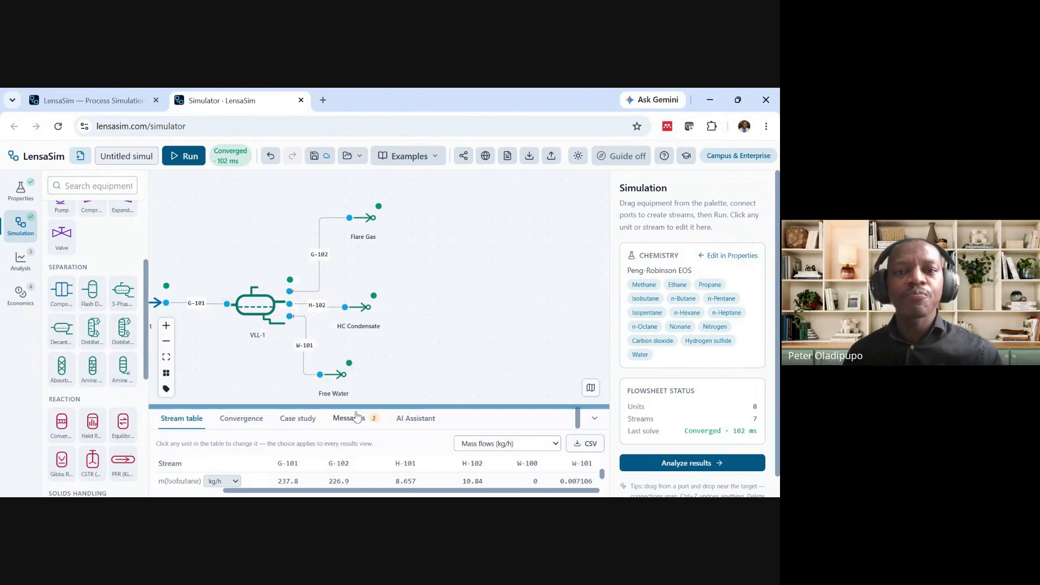
drag(390, 274, 380, 286)
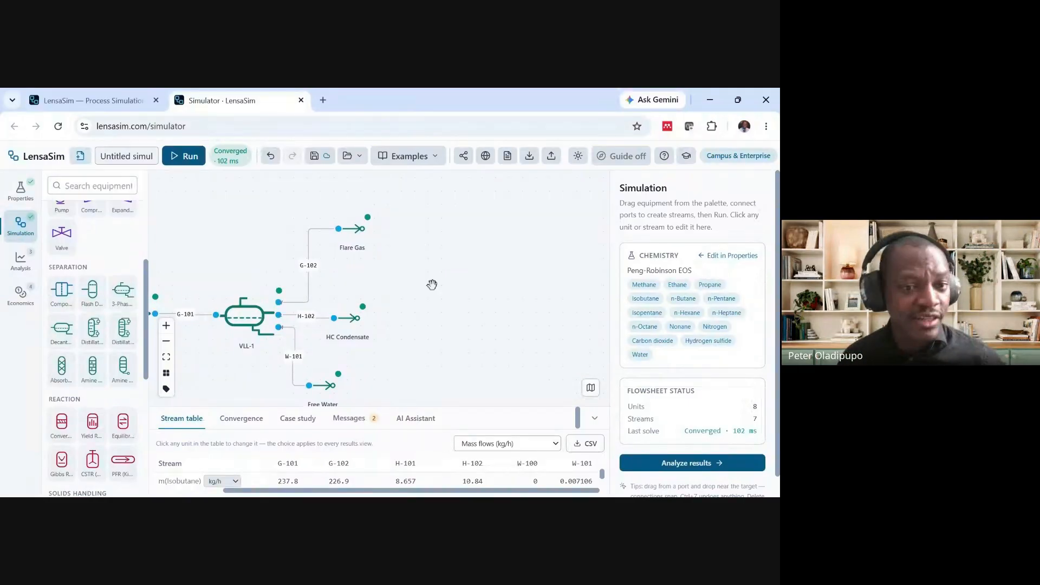
Add an amine absorber beyond the Flare Gas sink and route stream G-102 into its sour gas inlet in place of that sink
scroll(100, 340, down, 2)
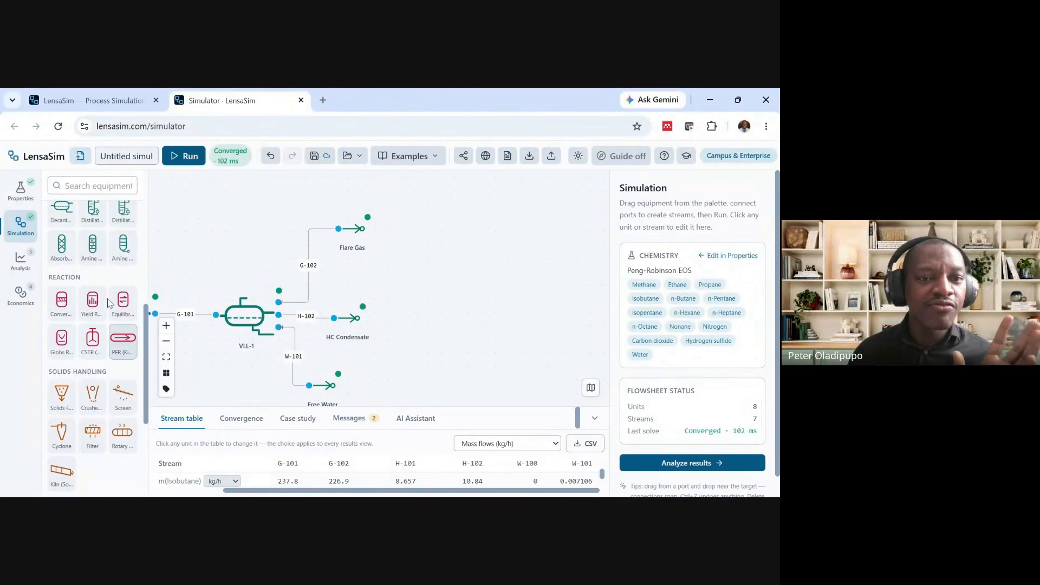
click(93, 247)
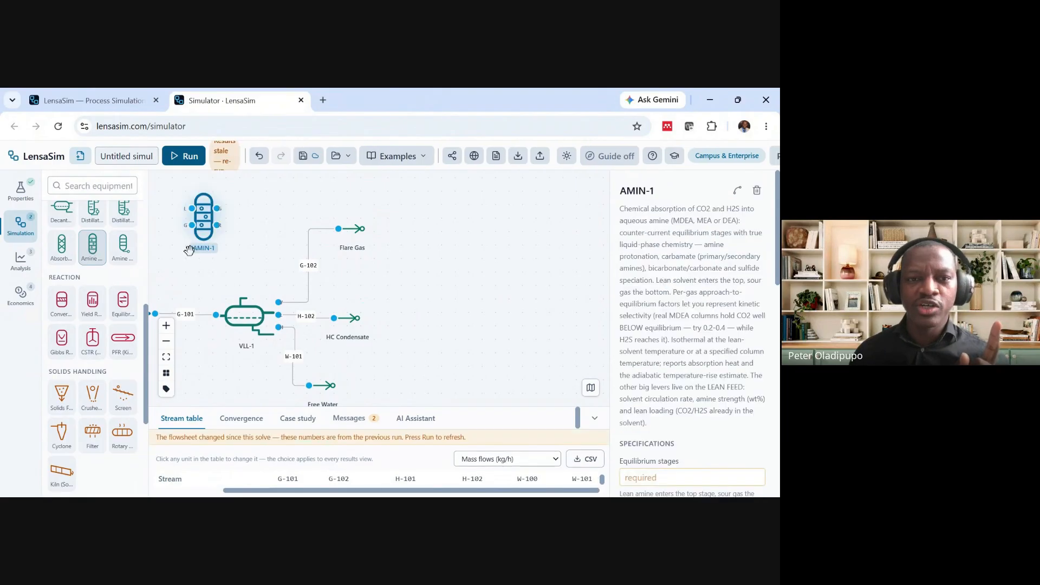
drag(203, 218, 410, 236)
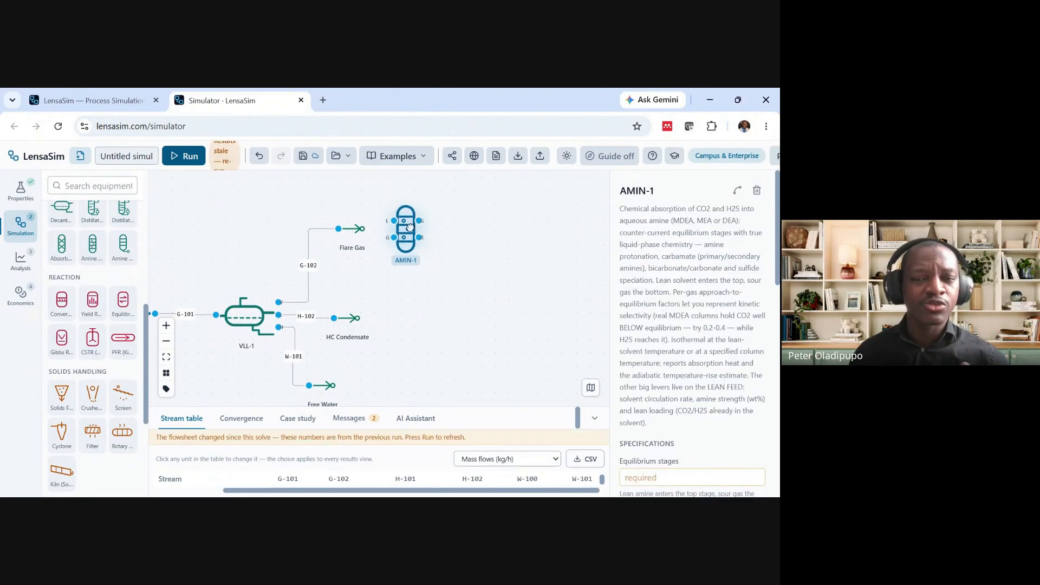
drag(410, 234, 412, 216)
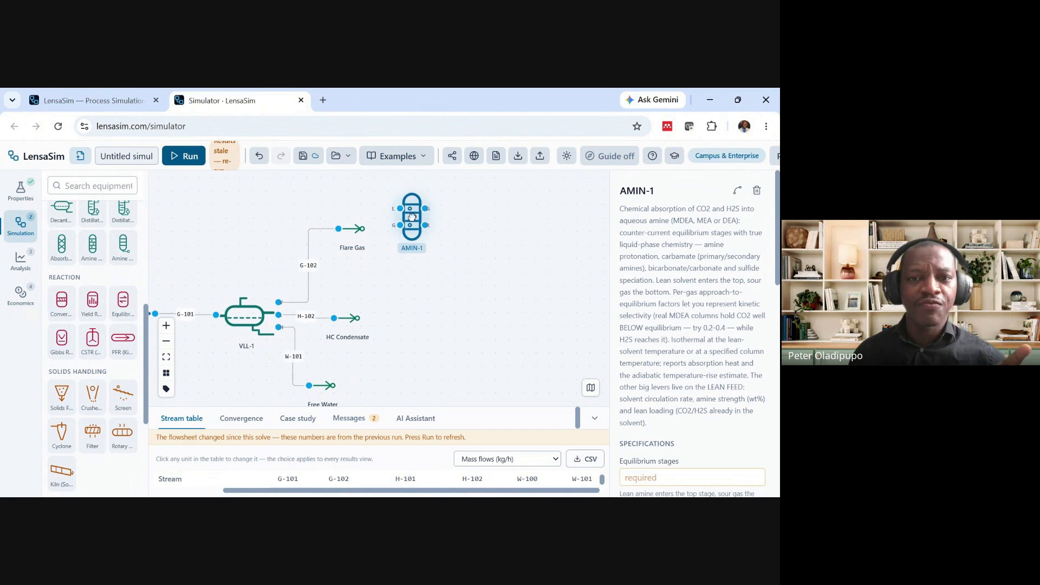
mouse_move(337, 228)
mouse_down()
mouse_move(397, 224)
mouse_move(409, 239)
mouse_up()
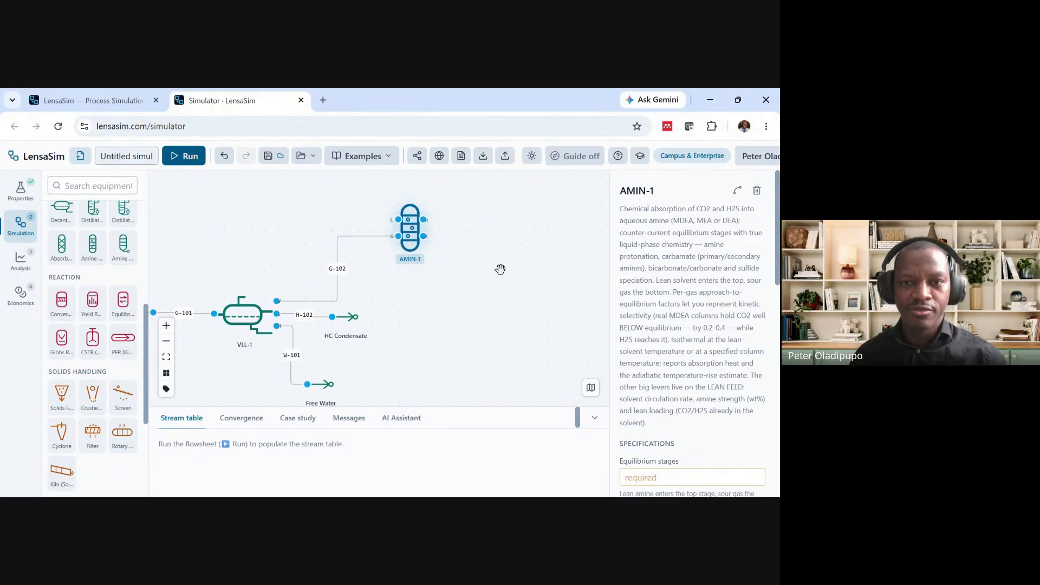
click(500, 270)
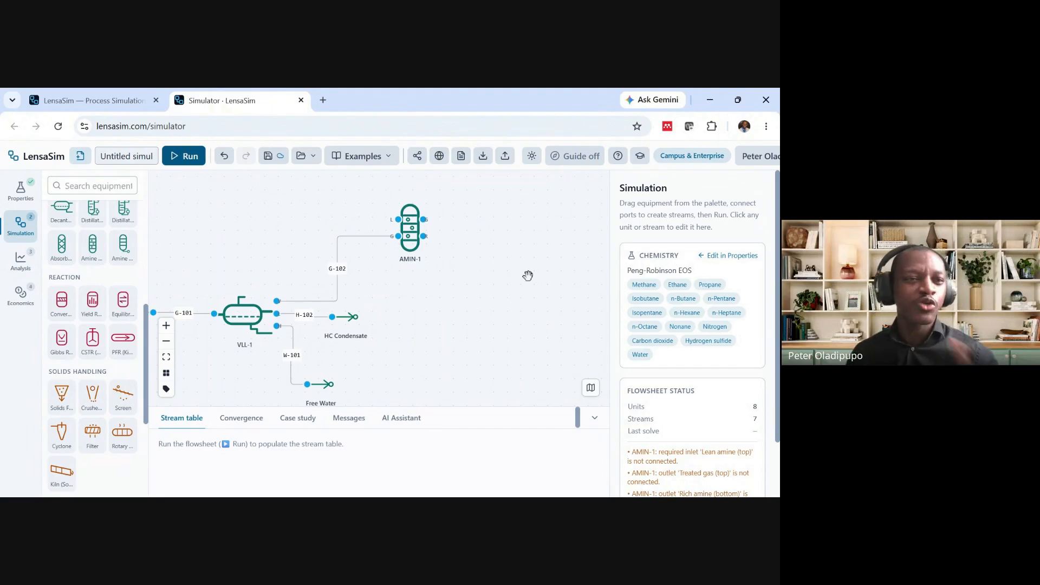
Add N-Methyldiethanolamine (MDEA) to the simulation's component list and return to the flowsheet
click(20, 189)
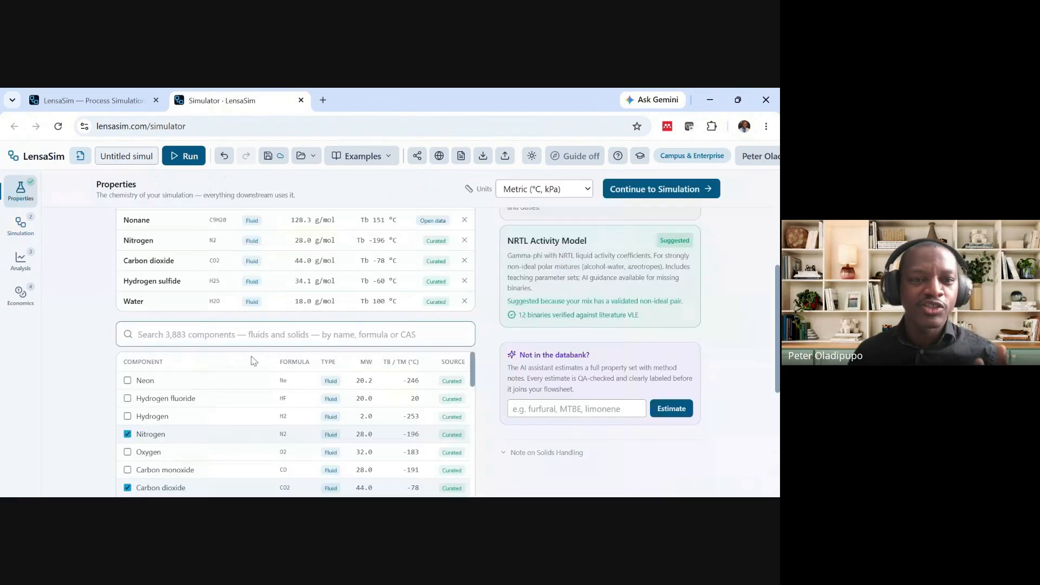
text(mdea)
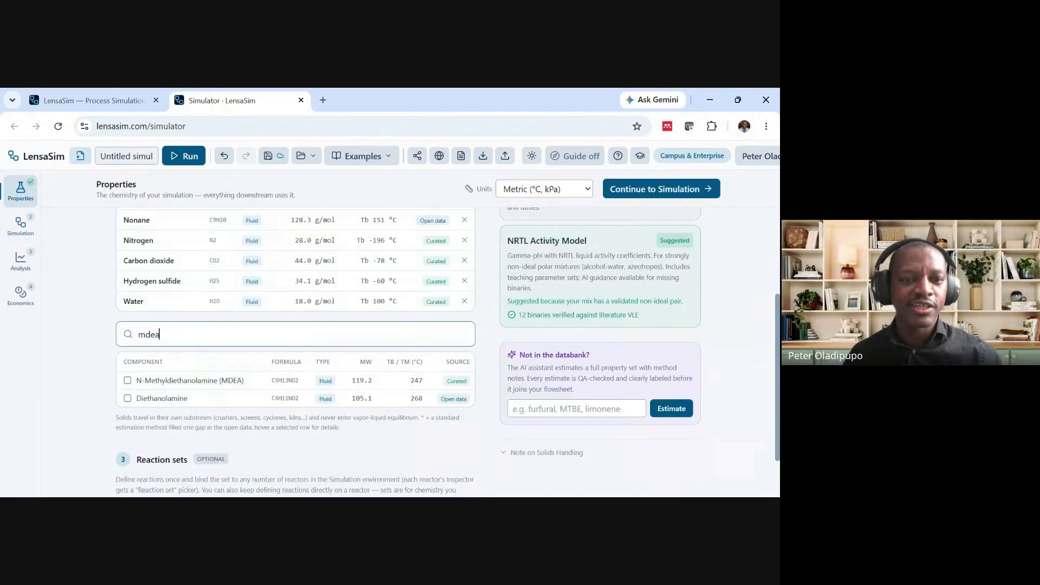
click(127, 380)
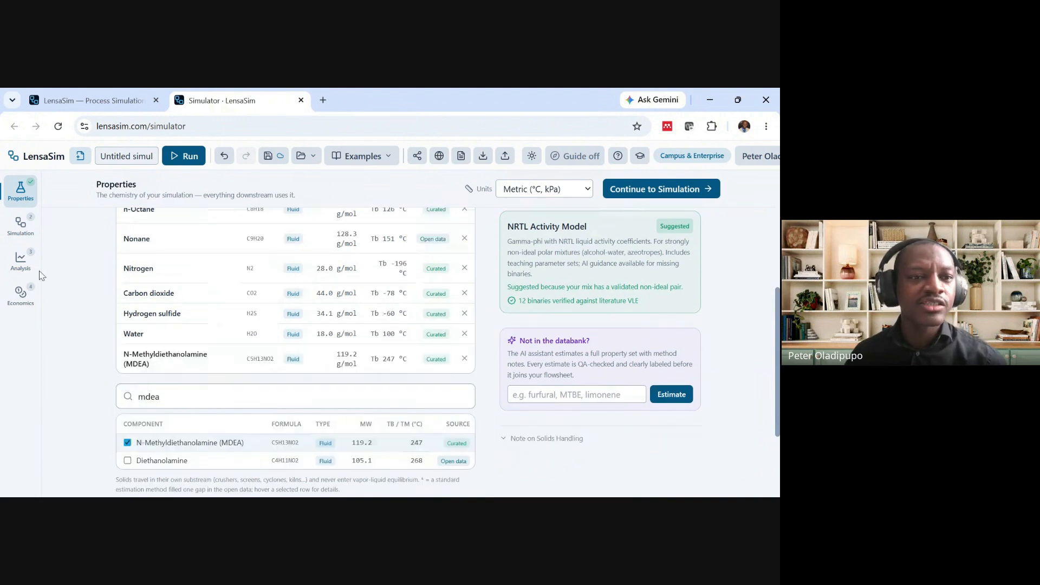
click(21, 224)
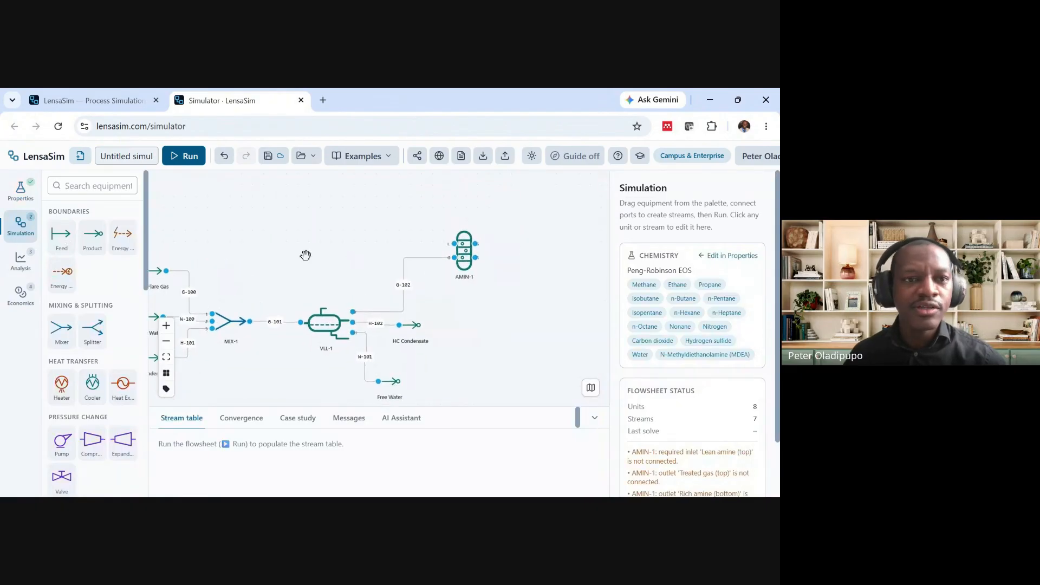
Add a feed connected to the lean amine inlet of AMIN-1 and name it MDEA
click(61, 234)
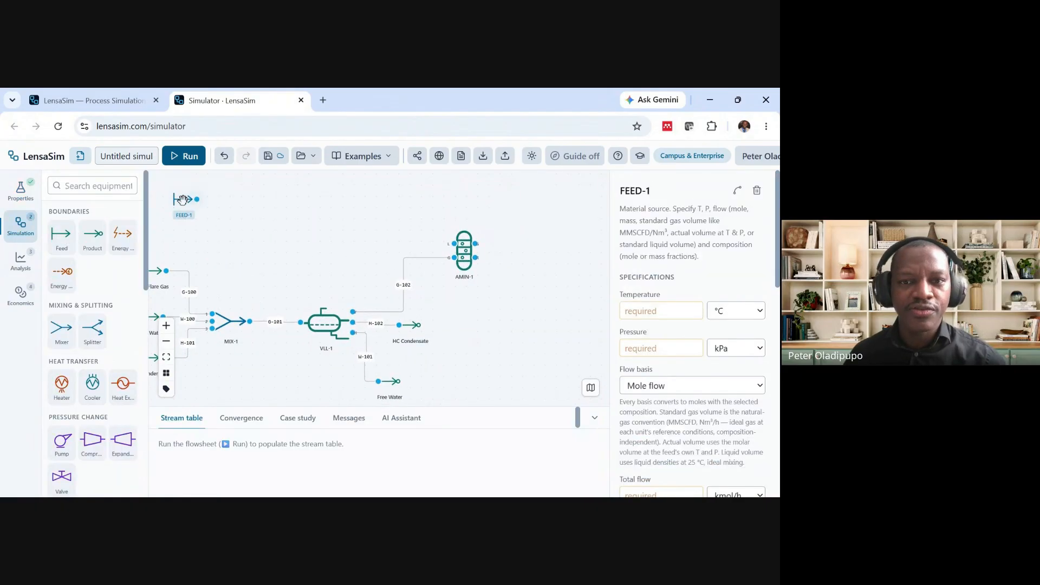
mouse_move(174, 199)
mouse_down()
mouse_move(336, 239)
mouse_move(454, 243)
mouse_up()
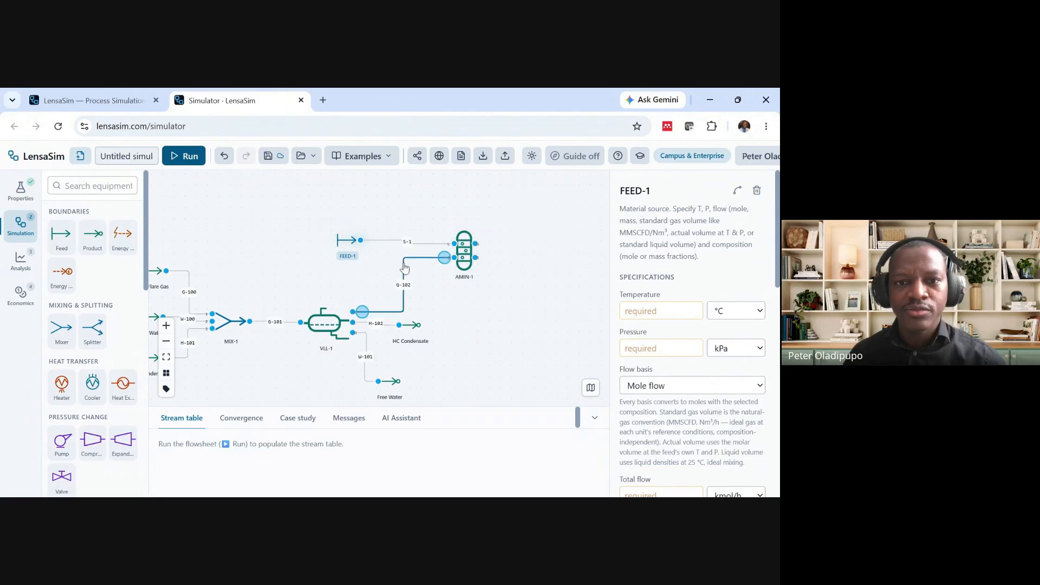
drag(351, 247, 347, 257)
right_click(347, 256)
click(382, 281)
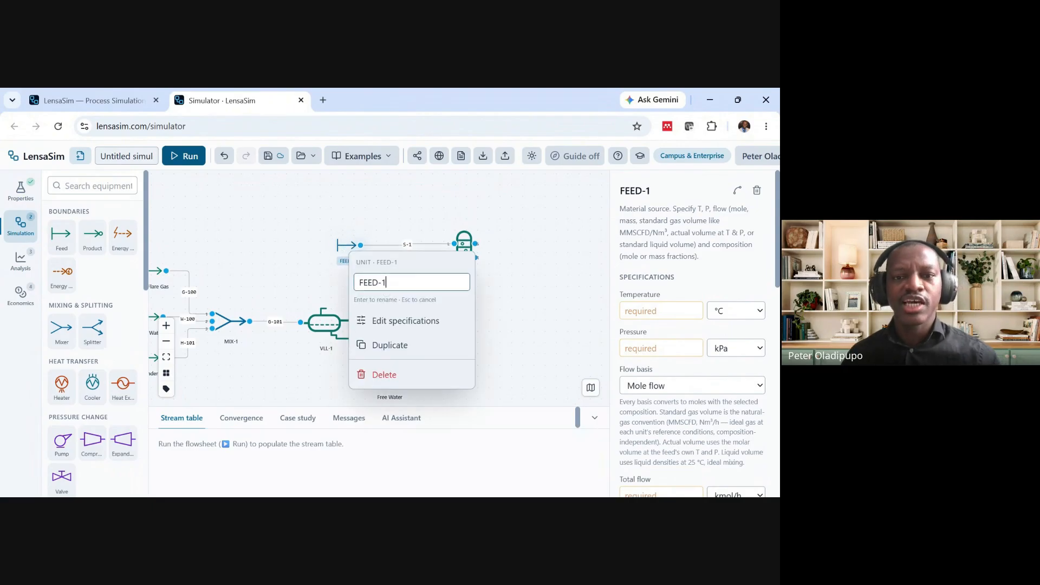
text(MDEA)
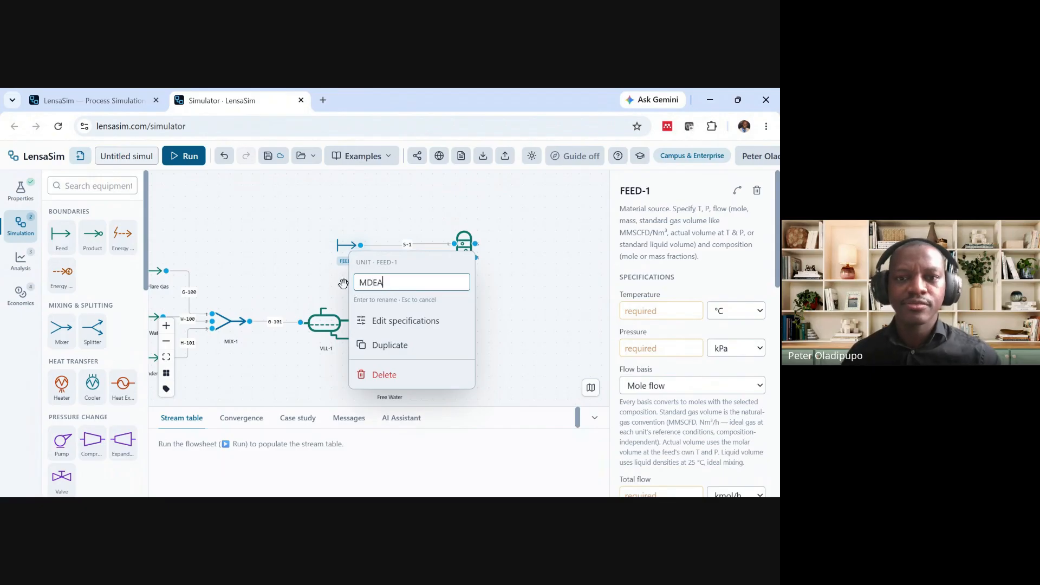
key(Return)
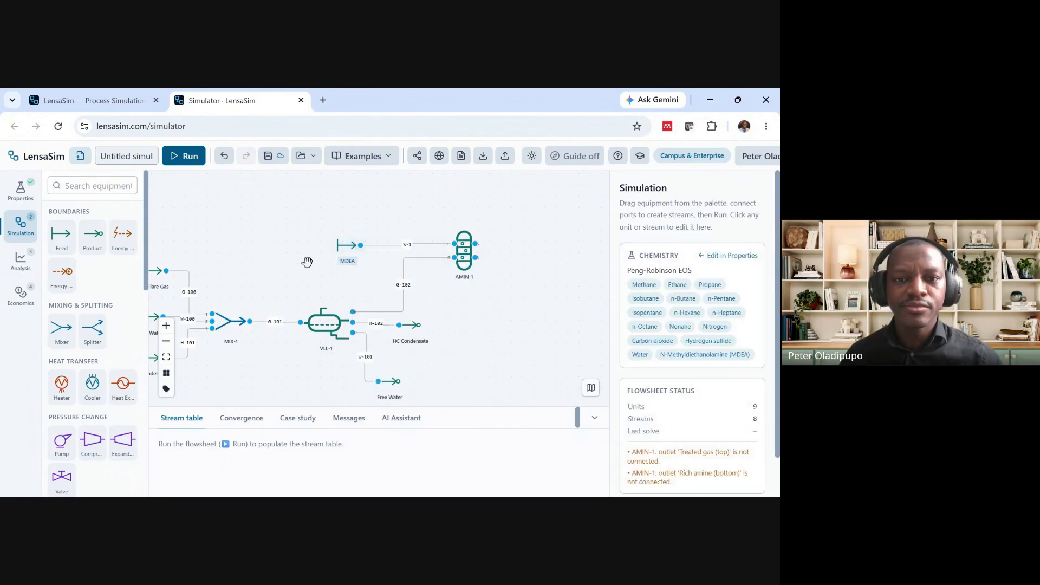
Rename the stream from the MDEA feed to the absorber as M-100
right_click(402, 249)
click(433, 274)
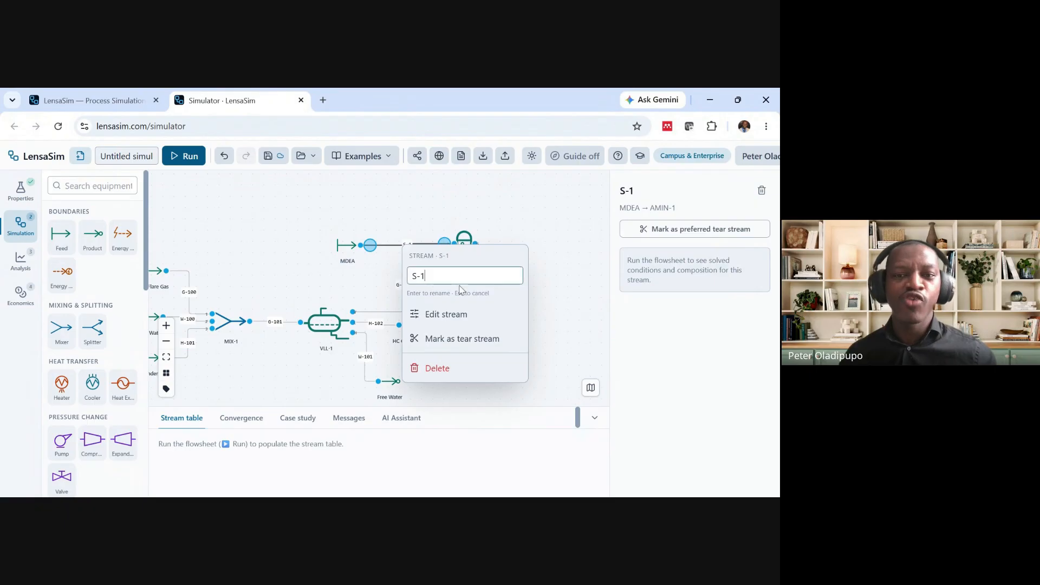
text(M-1)
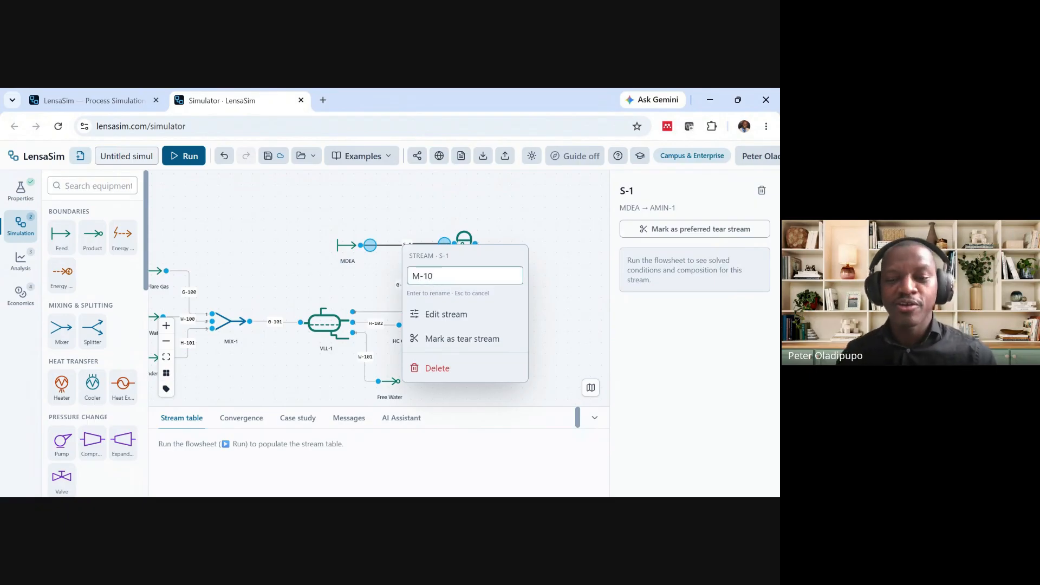
text(00)
key(Return)
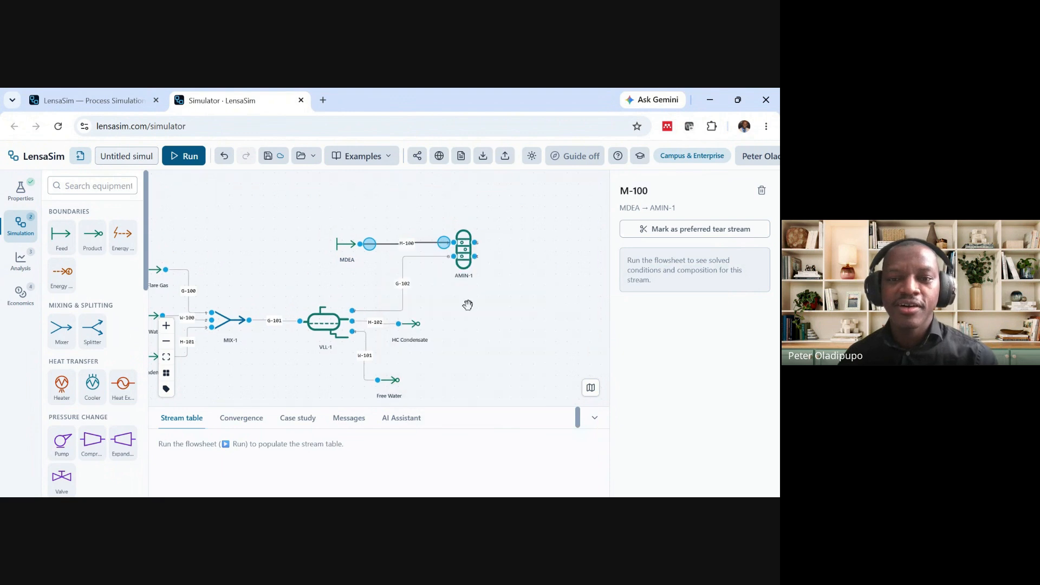
Attach product sinks to the absorber's treated gas and rich amine outlets, and move the gas sink farther up and outward
drag(475, 242, 497, 211)
drag(475, 256, 410, 341)
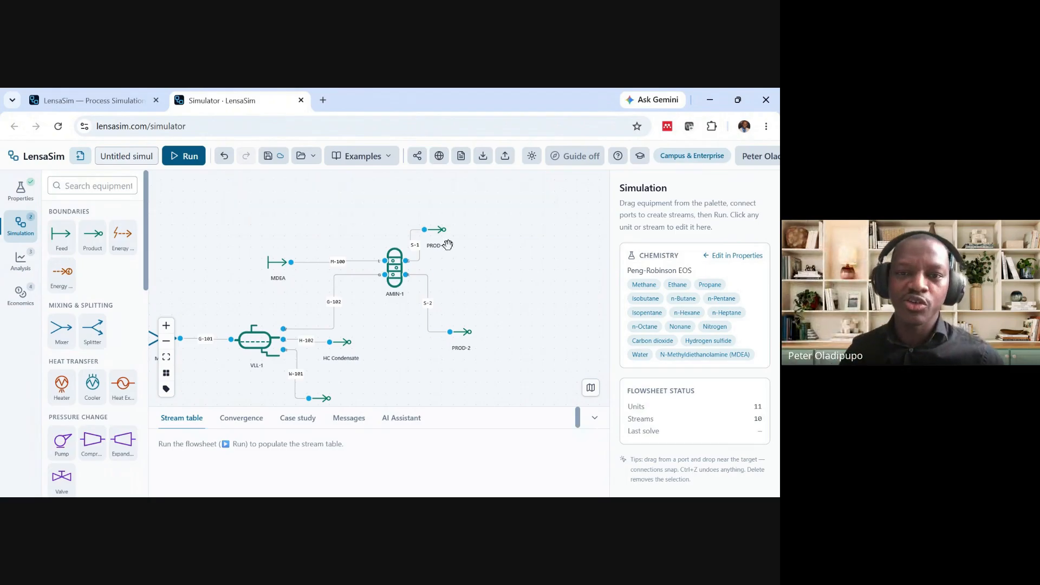
drag(428, 233, 449, 229)
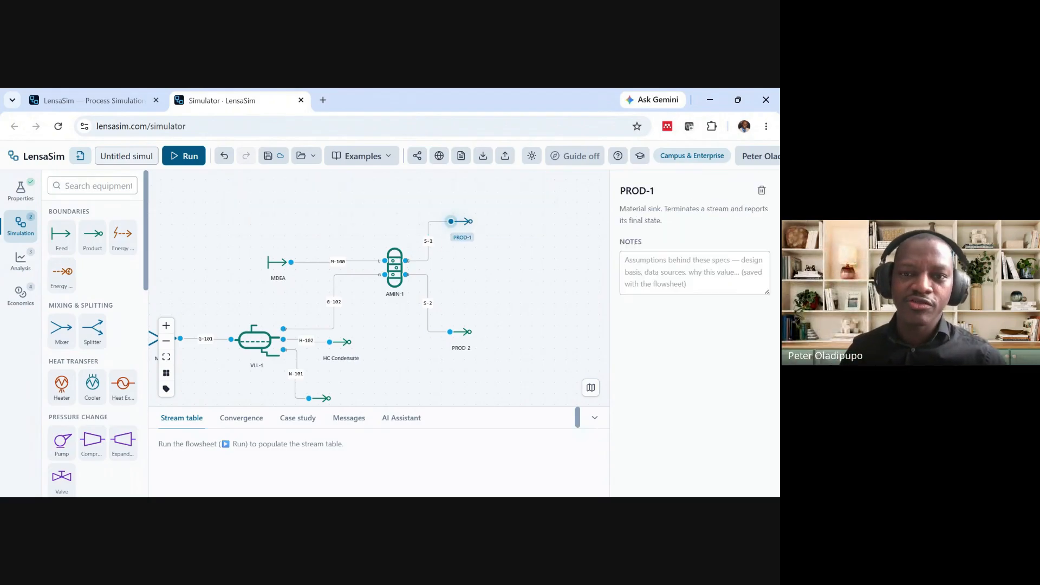
Rename the absorber's treated gas outlet stream as G-103
right_click(430, 238)
click(451, 267)
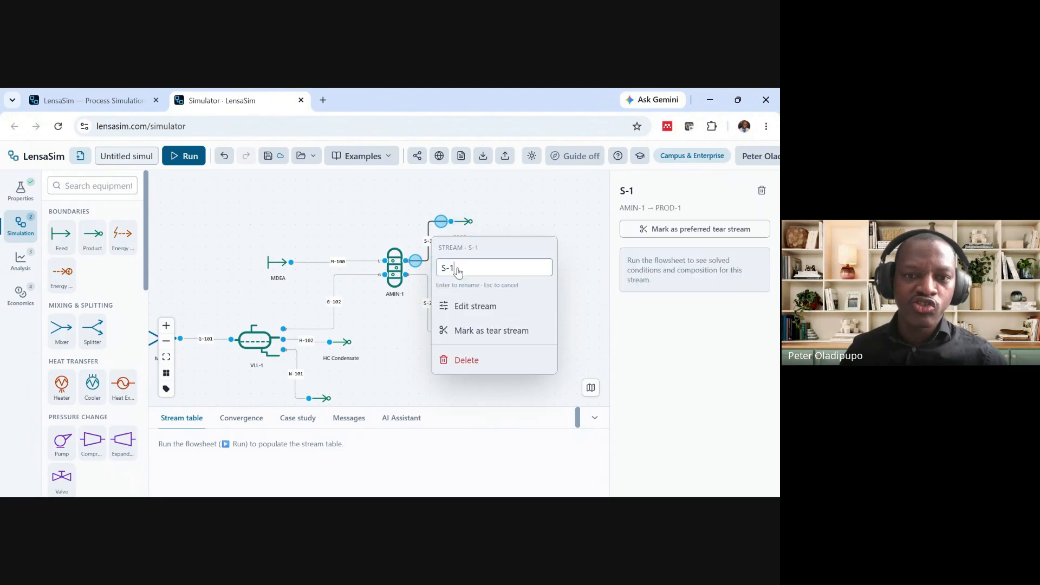
key(Escape)
right_click(436, 247)
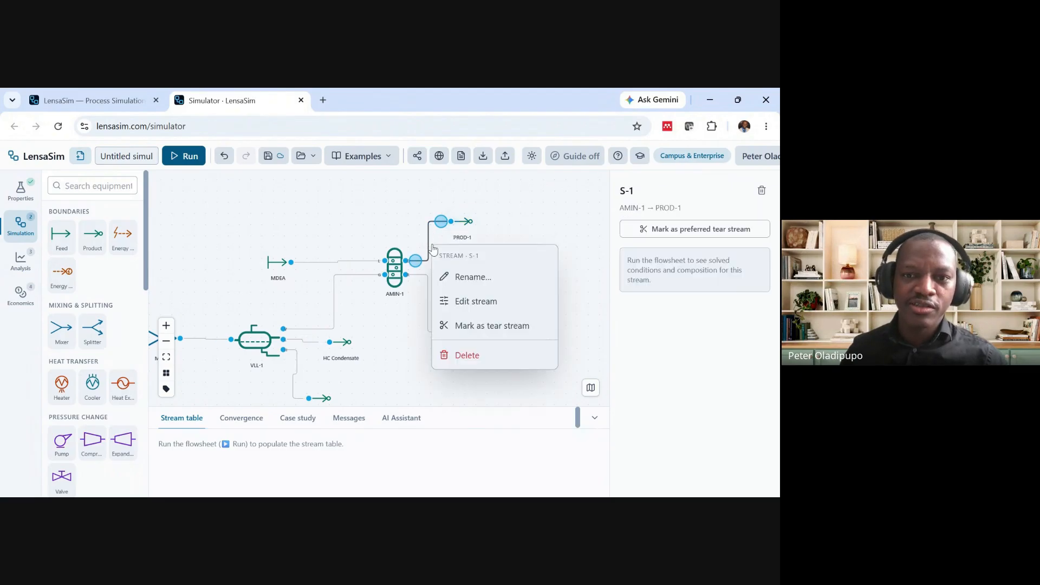
click(444, 274)
text(G)
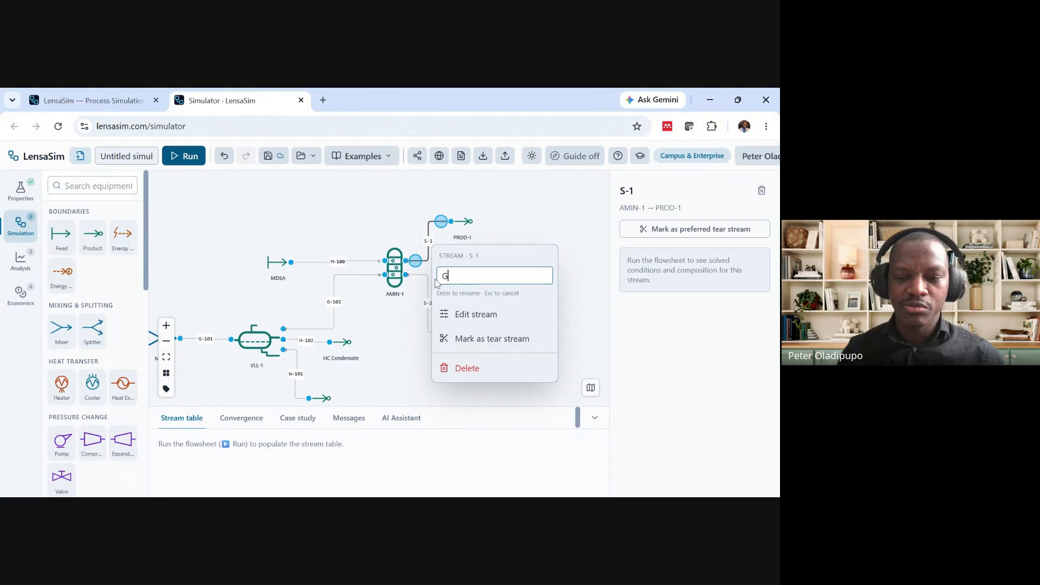
text(-103)
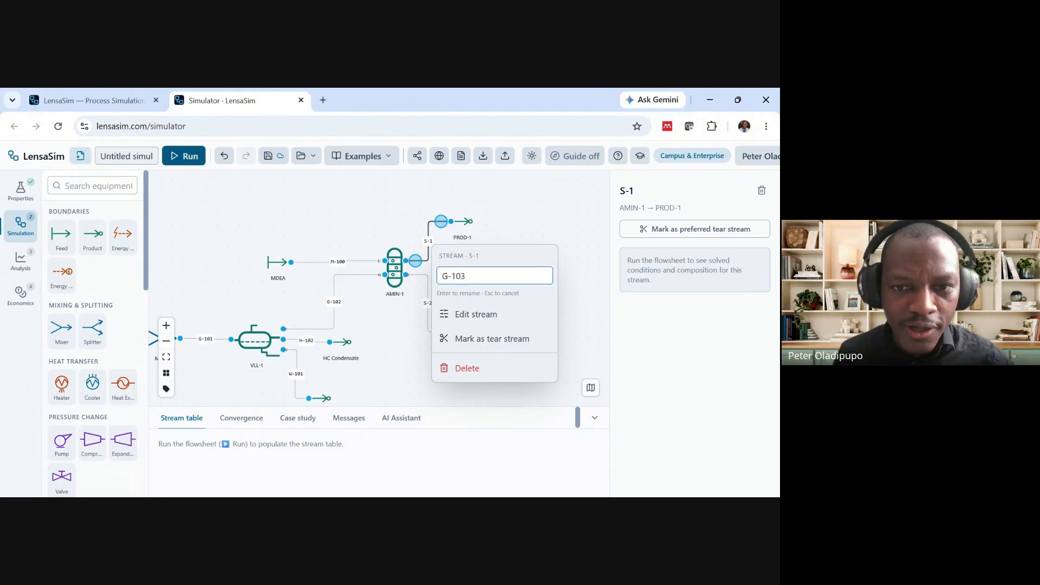
click(538, 225)
Rename the absorber's rich amine outlet stream as M-101
right_click(427, 311)
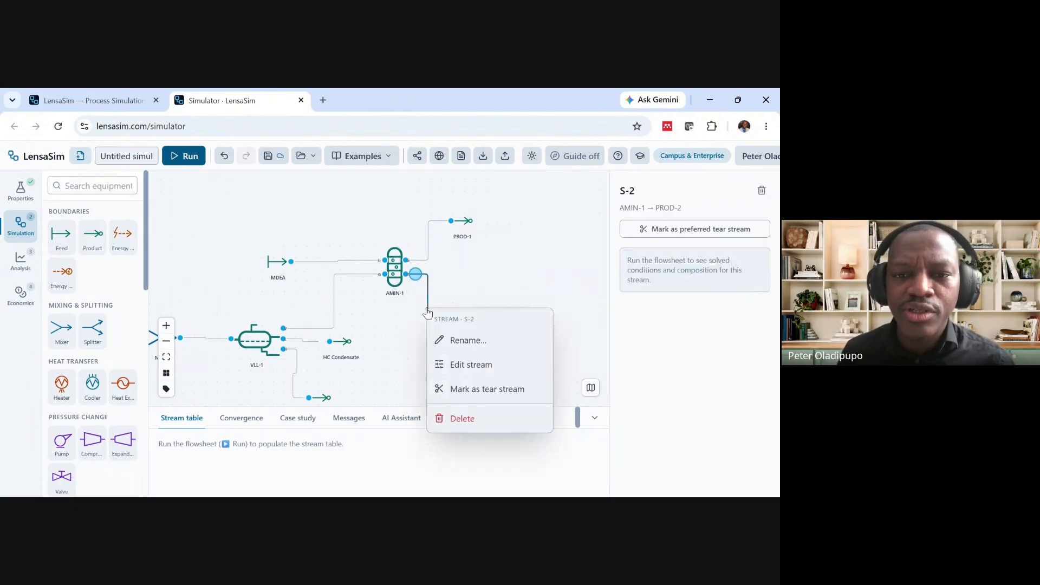
click(436, 340)
text(M)
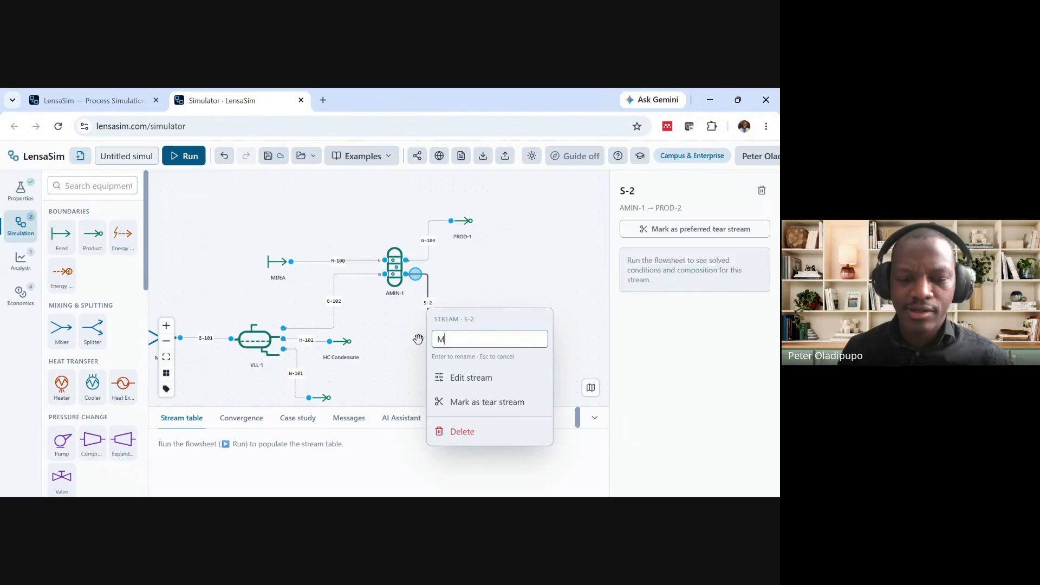
text(-101)
key(Return)
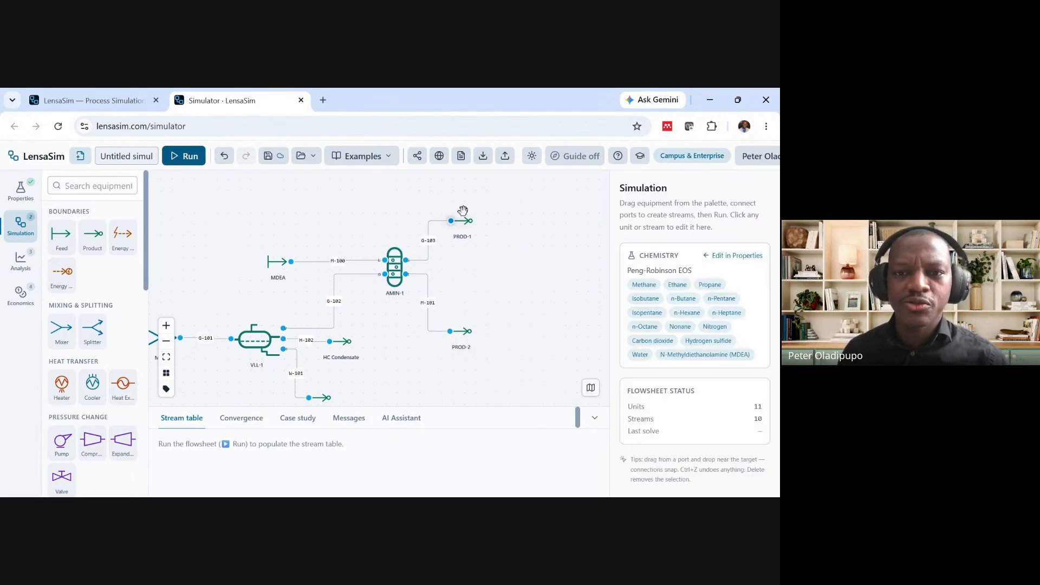
Rename the product sink on stream G-103 as Sweet Gas
right_click(463, 221)
click(487, 258)
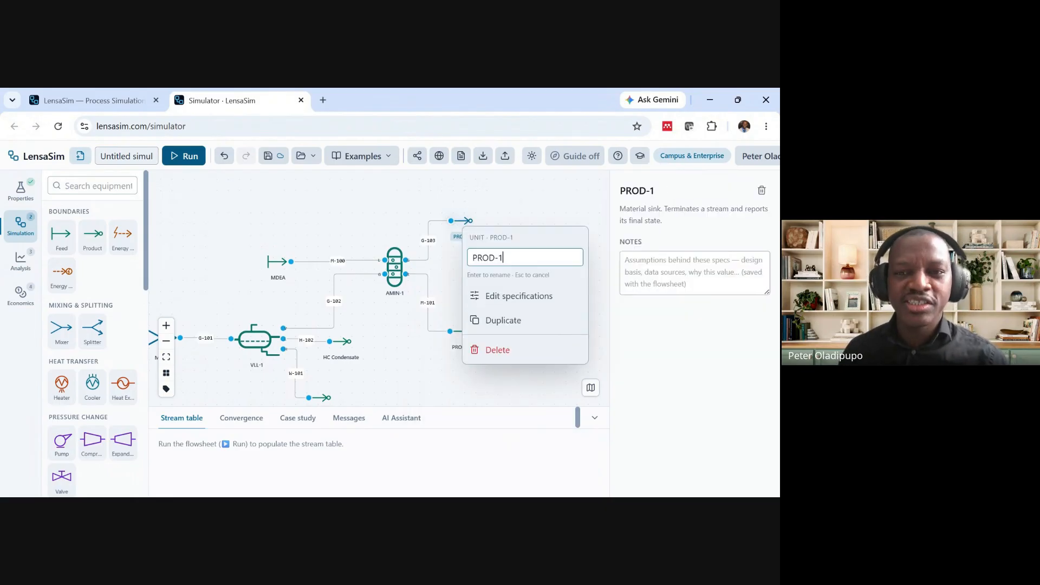
key(ctrl+a)
key(BackSpace)
text(Sweet)
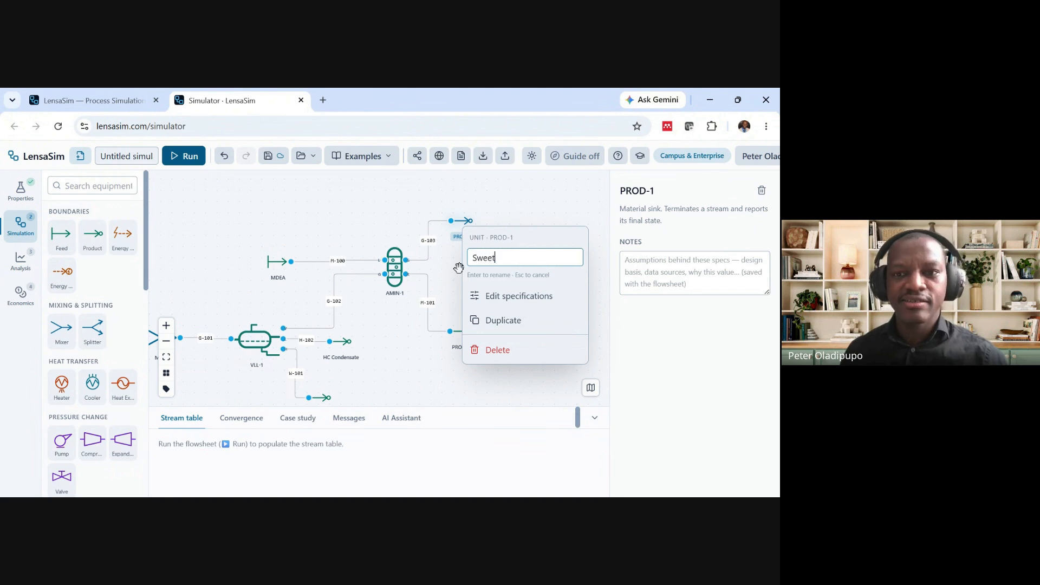
text( Gas)
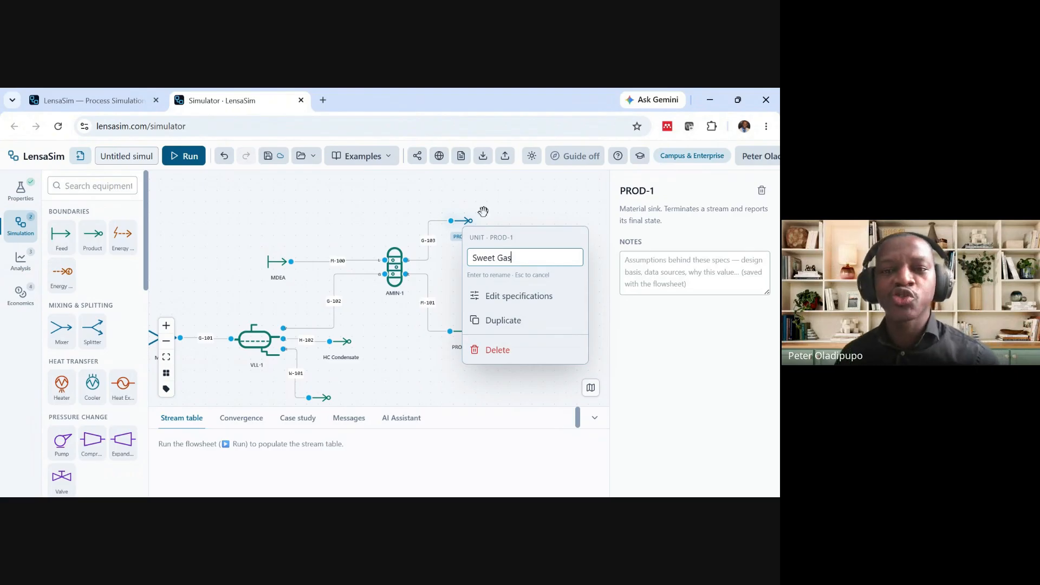
click(495, 199)
Rename the product sink on the absorber's rich amine stream M-101 as MDEA
drag(470, 286, 408, 292)
scroll(408, 293, up, 2)
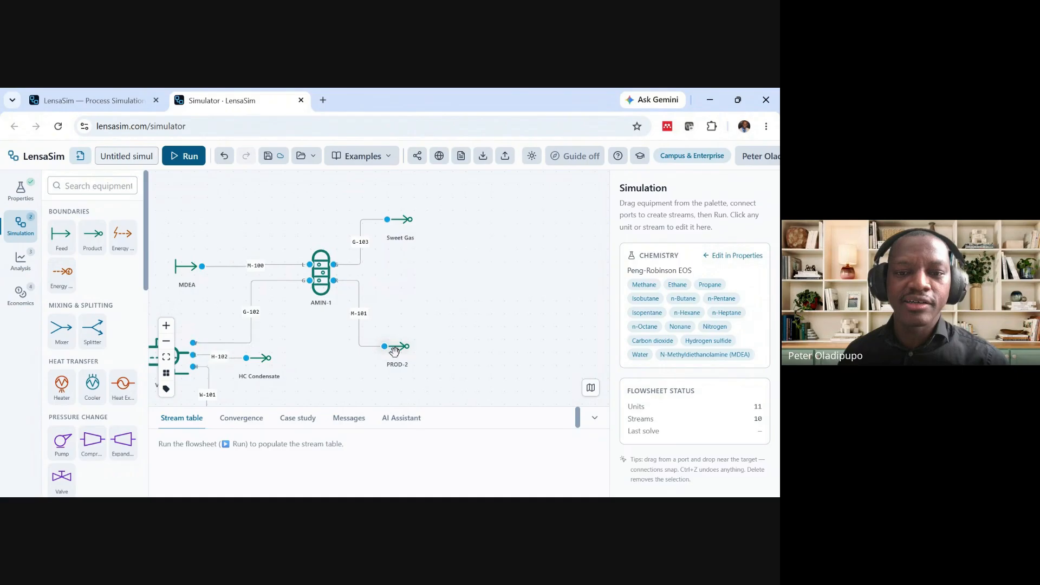
right_click(397, 347)
click(431, 384)
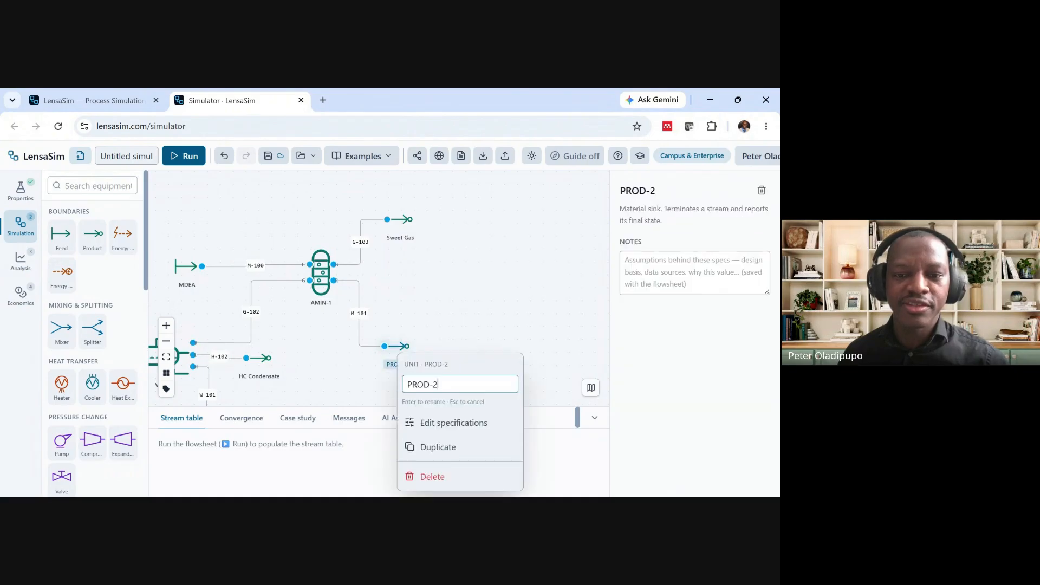
key(ctrl+a)
text(MDEA)
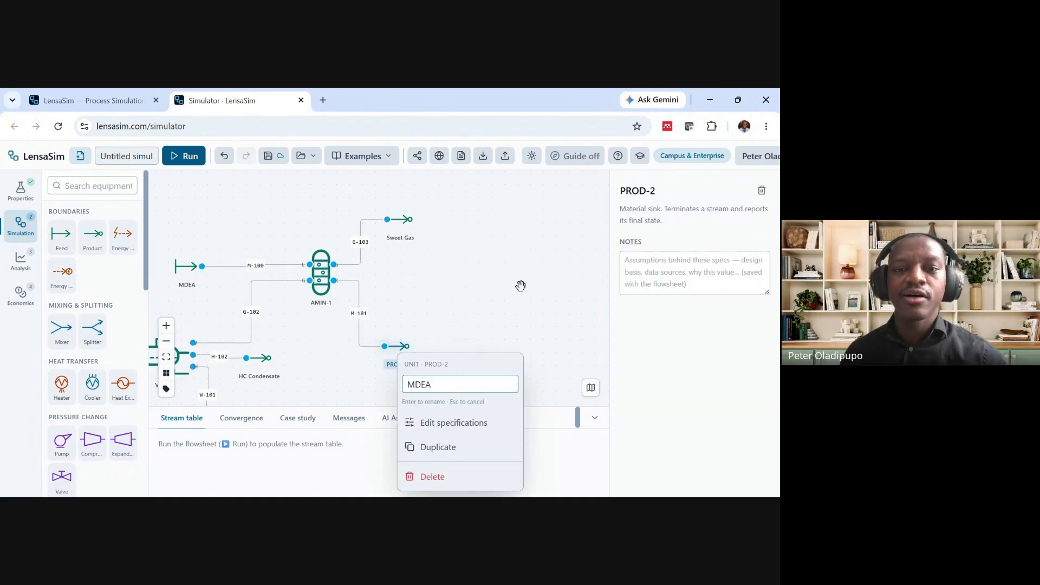
click(520, 285)
drag(424, 295, 460, 304)
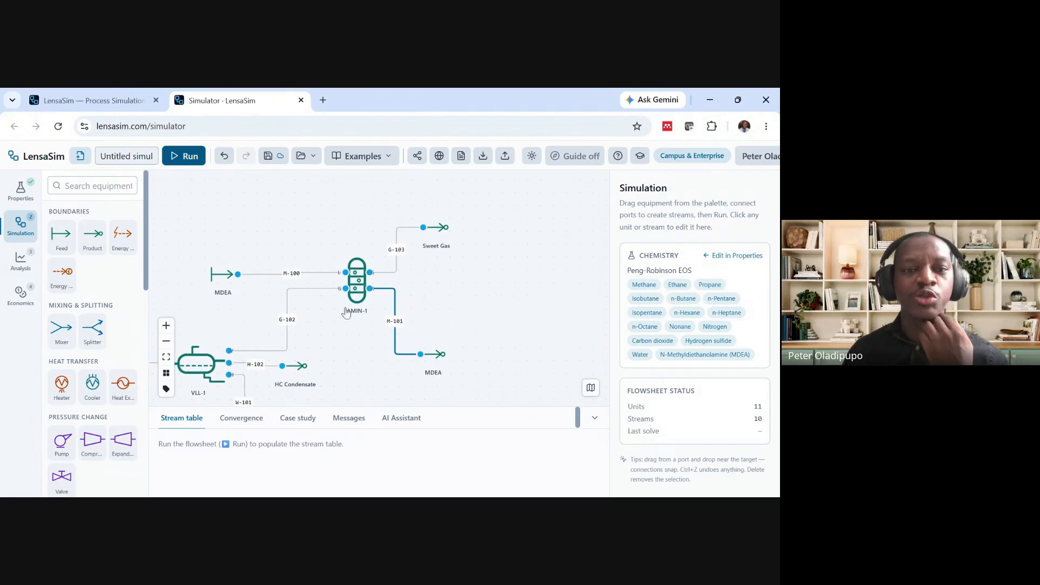
Set the temperature of the MDEA feed supplying stream M-100 to 40 °C
drag(244, 302, 266, 292)
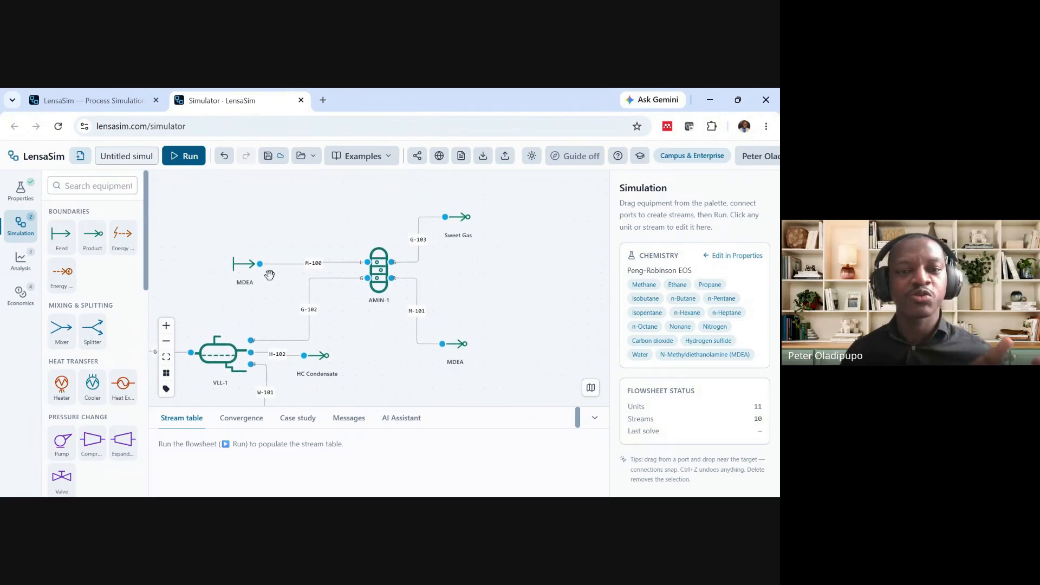
click(244, 265)
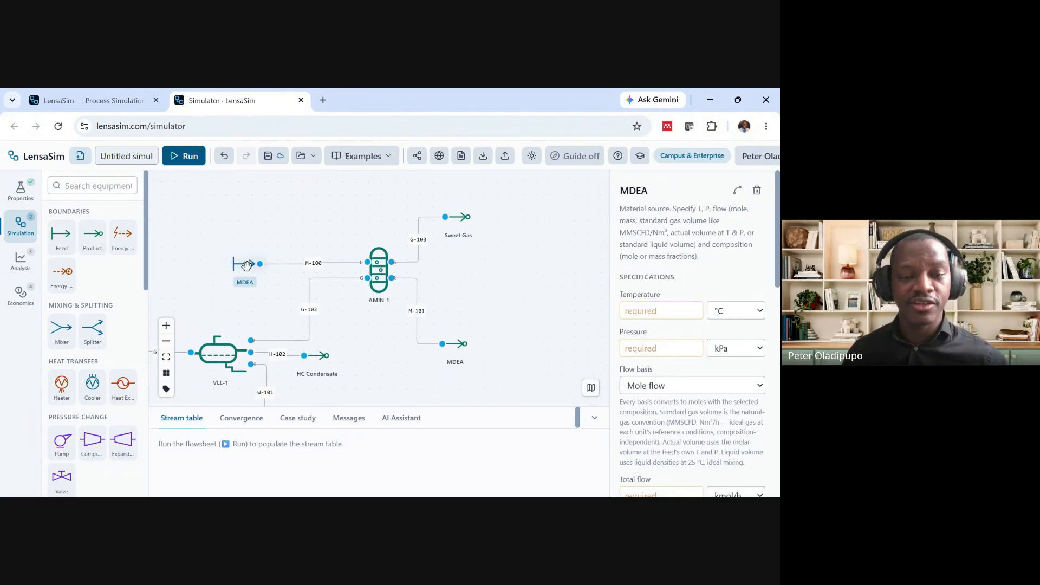
drag(286, 235, 276, 234)
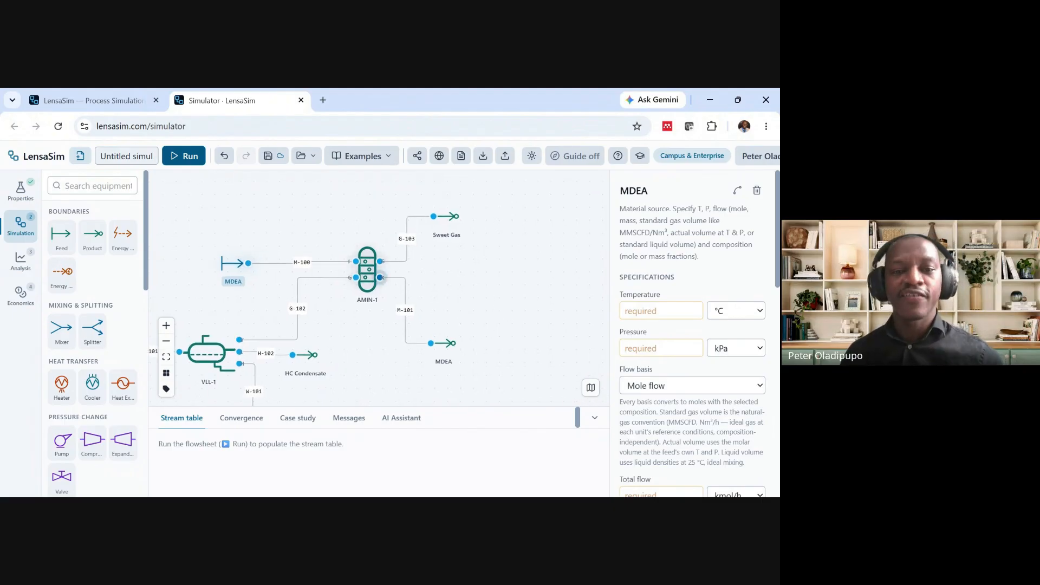
click(367, 265)
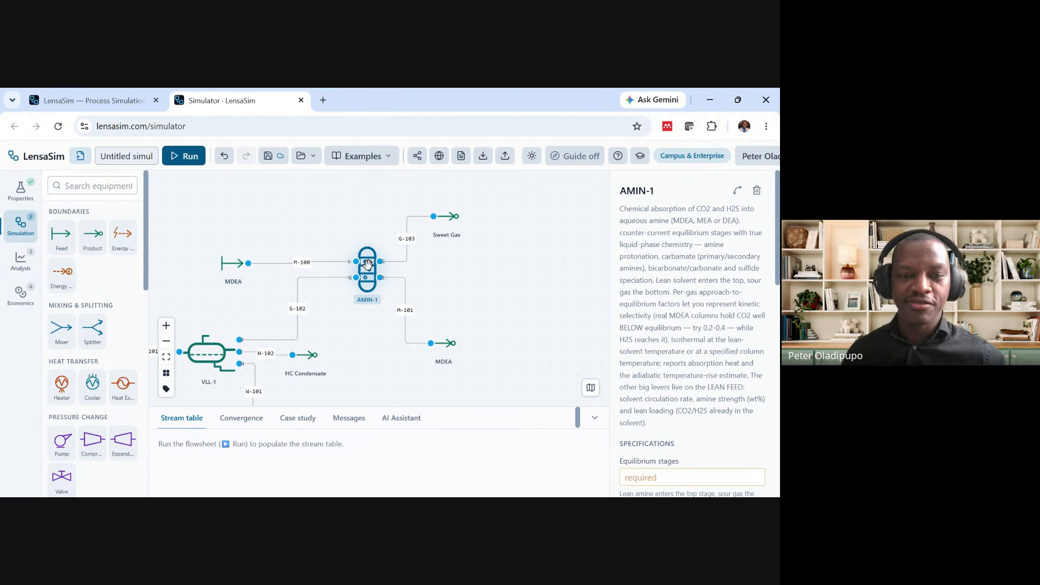
click(232, 265)
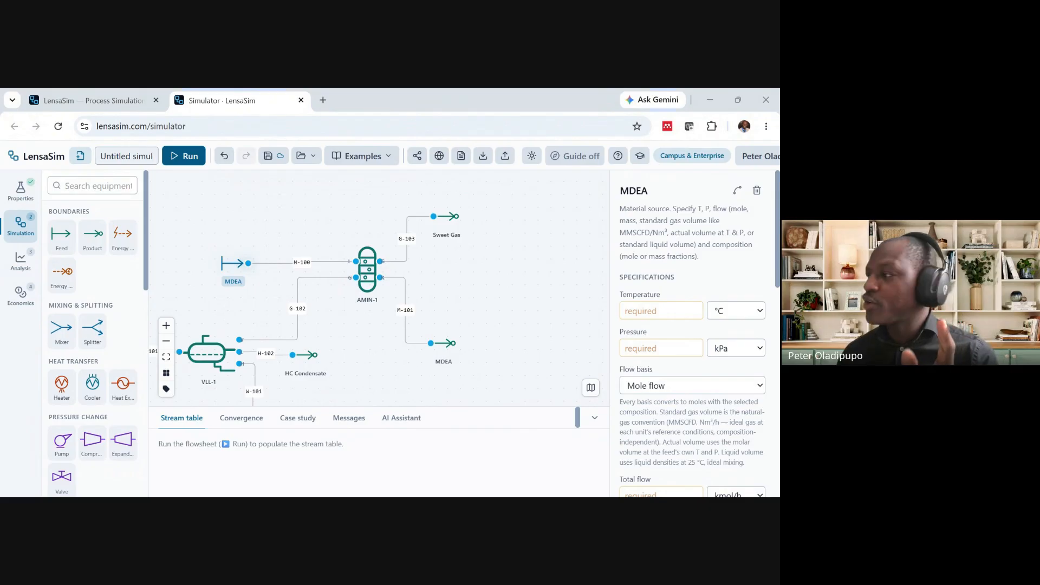
drag(480, 298, 454, 297)
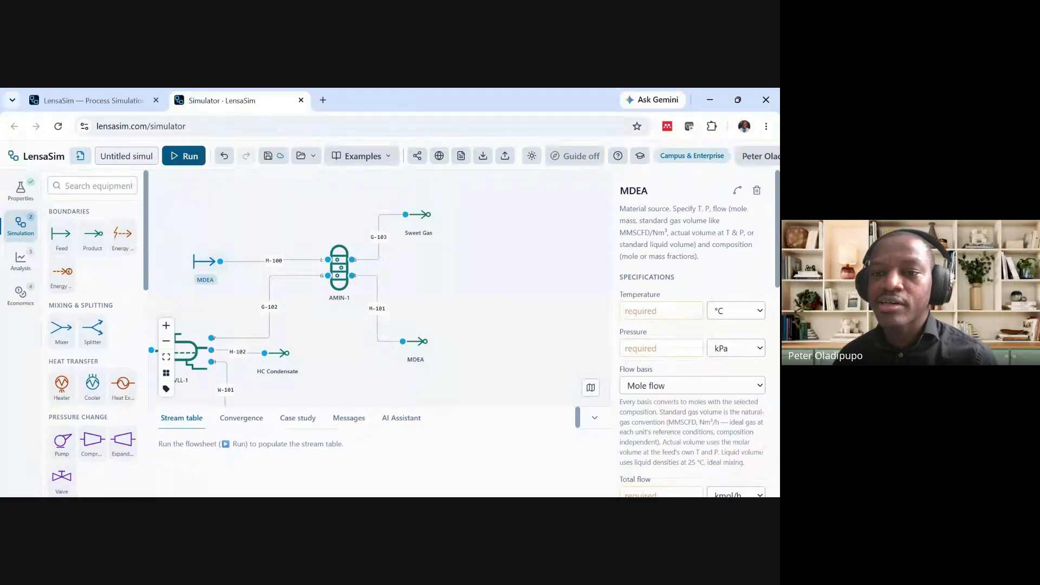
text(35)
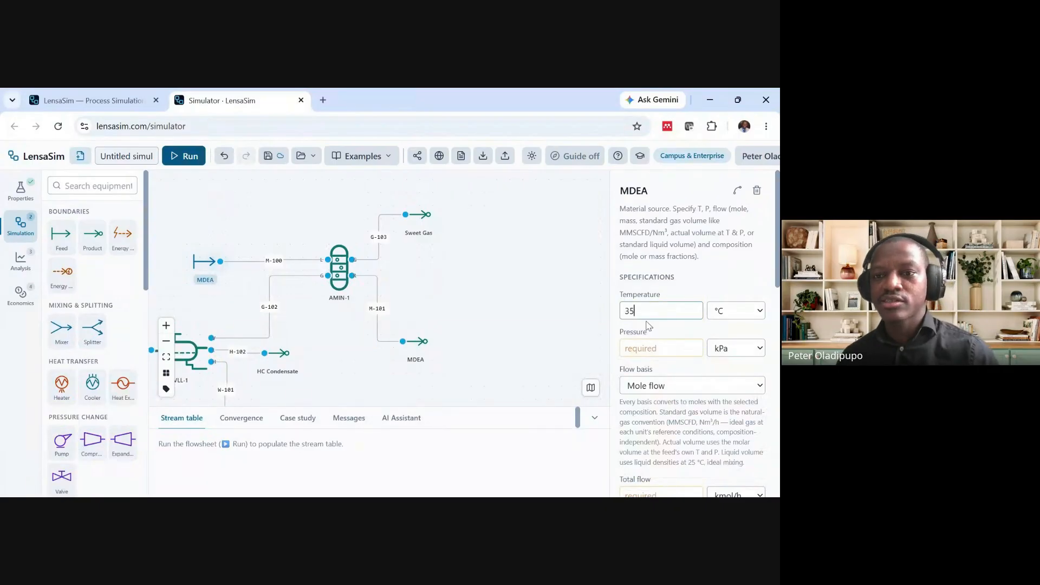
key(BackSpace)
key(BackSpace)
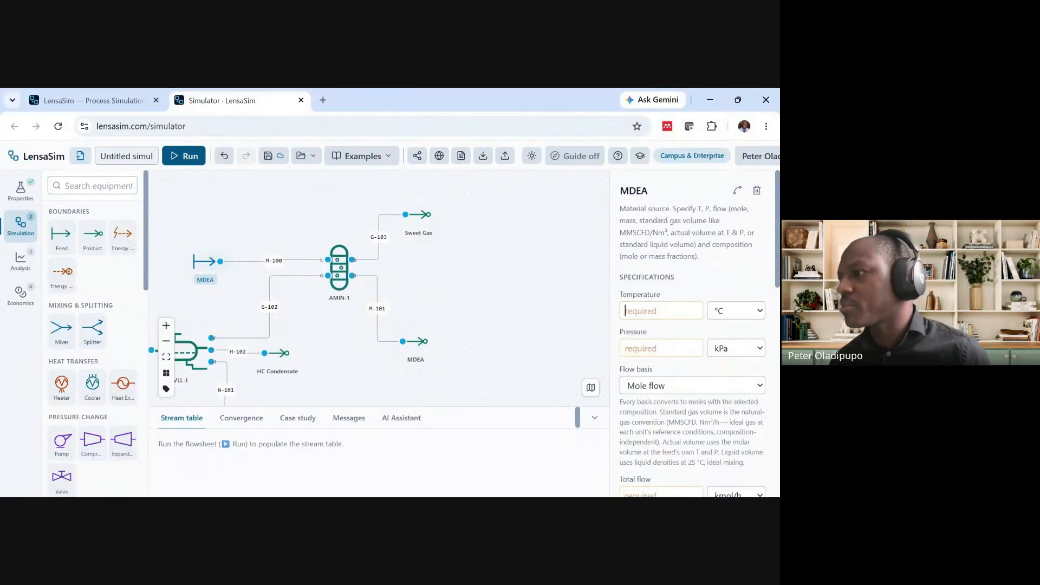
text(4)
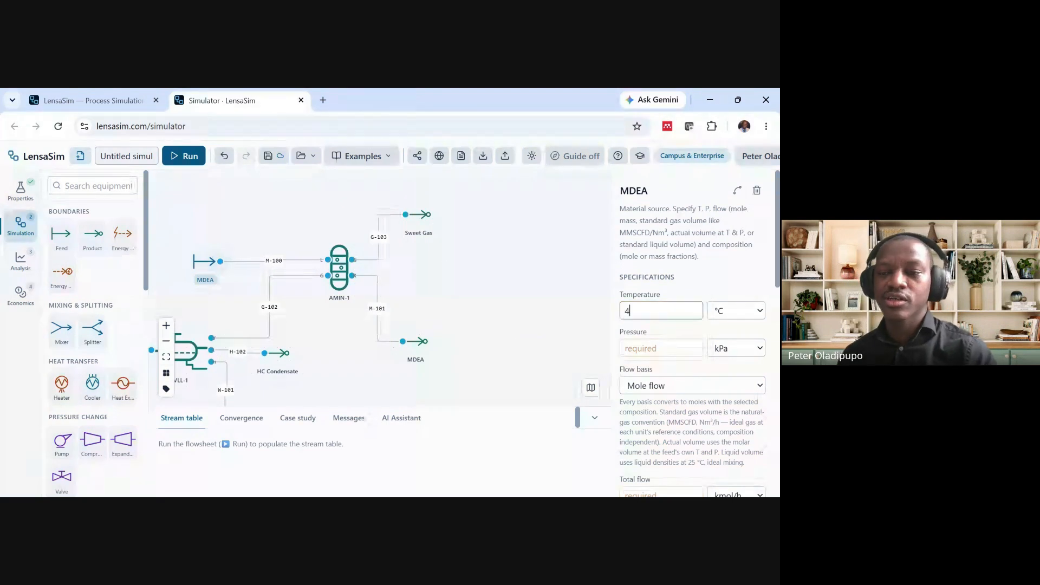
text(0)
key(Tab)
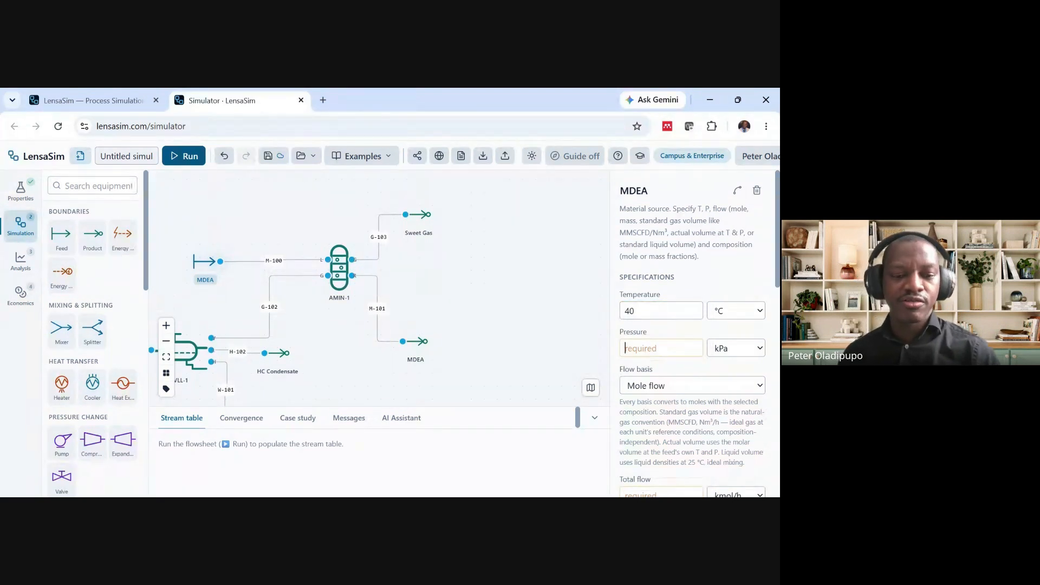
Set the MDEA feed's pressure to 33 bar, changing the pressure unit to bar
text(33)
key(Tab)
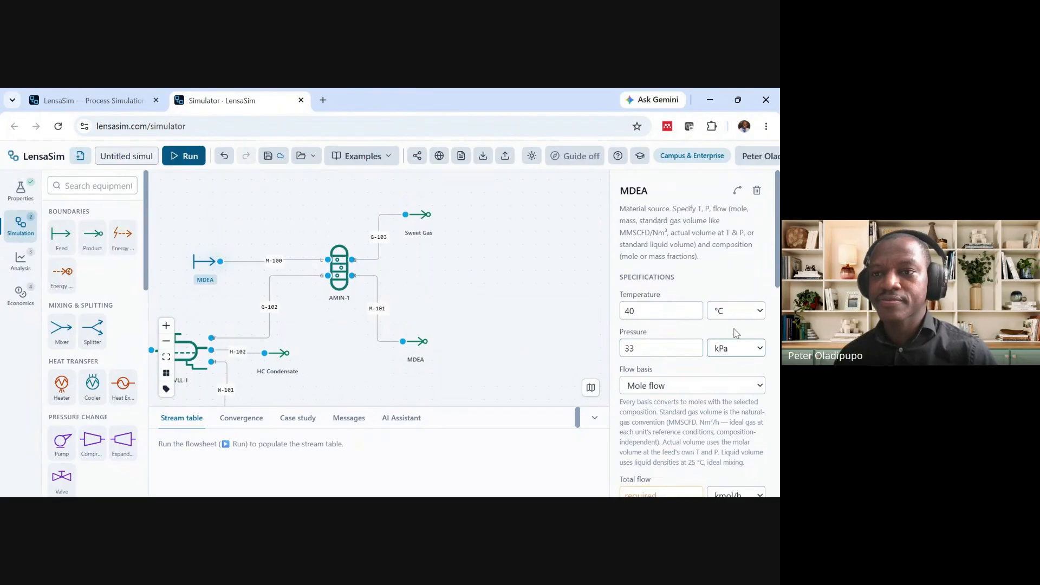
key(shift+Tab)
key(BackSpace)
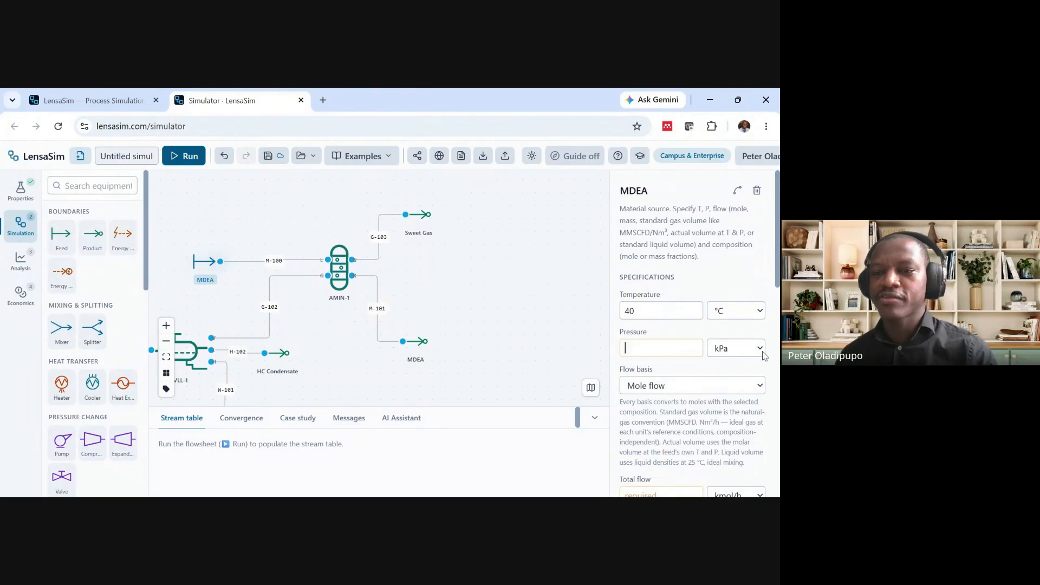
click(746, 352)
click(737, 138)
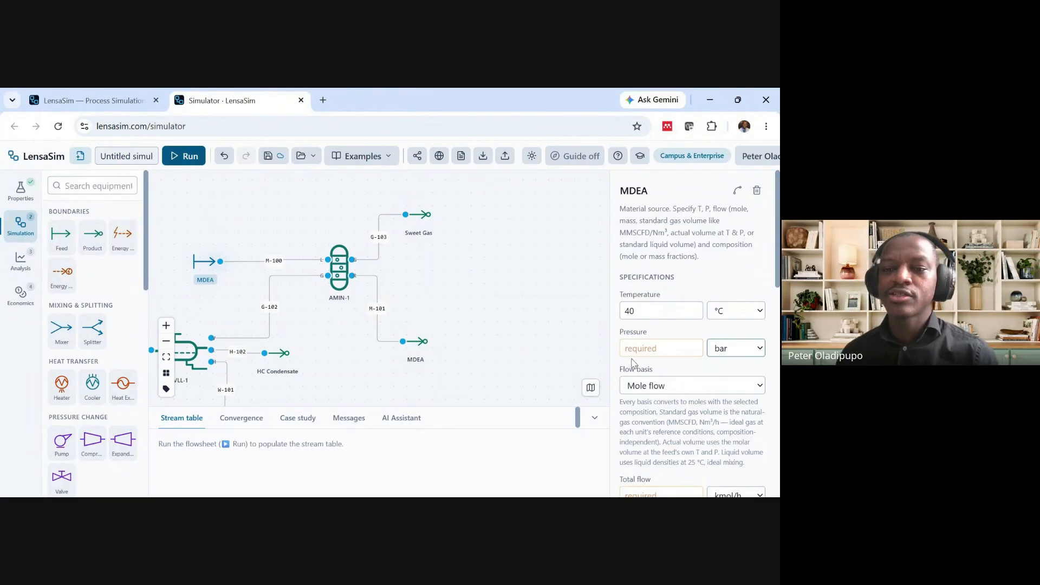
click(647, 349)
text(33)
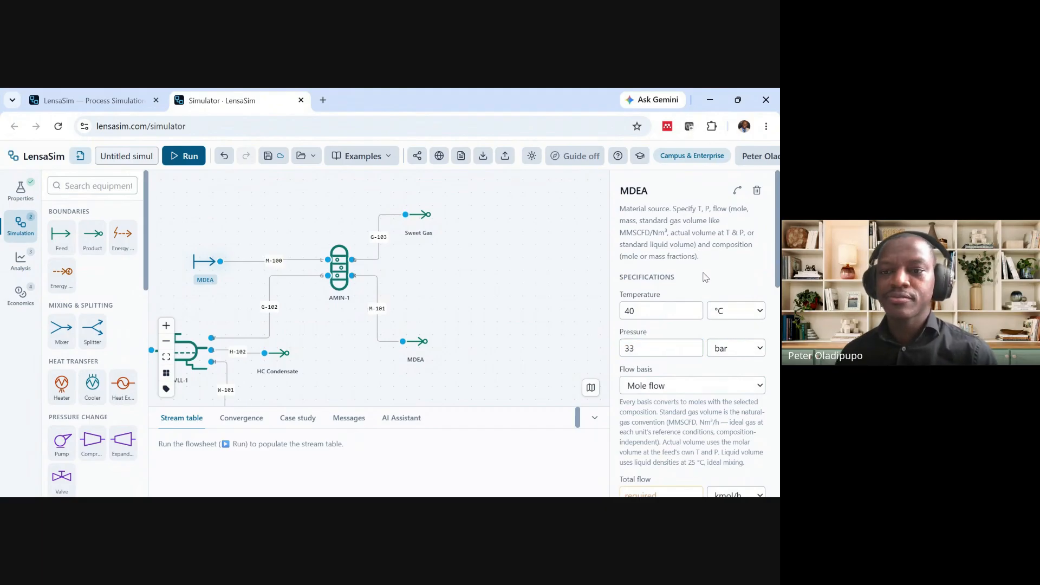
Change the MDEA feed's flow basis to Actual volume flow (at feed T & P) and set the total flow to 15 m³/h
scroll(695, 287, down, 2)
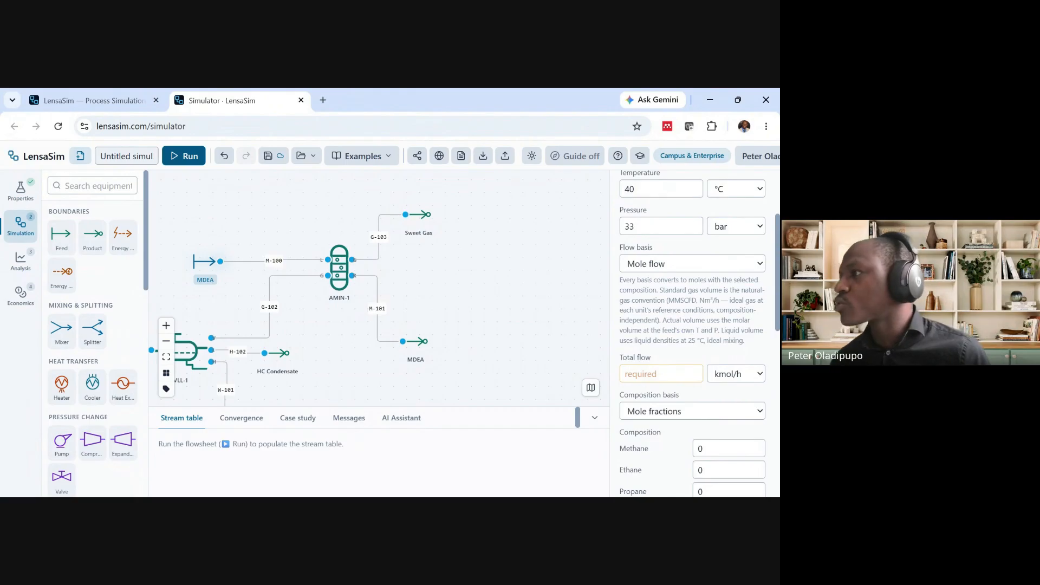
key(alt+Tab)
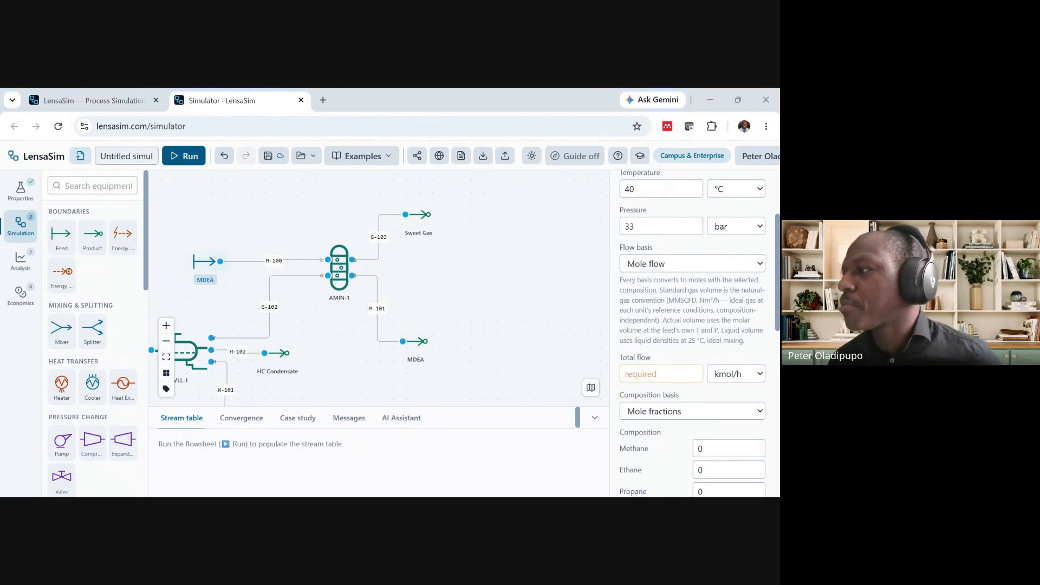
scroll(665, 353, down, 2)
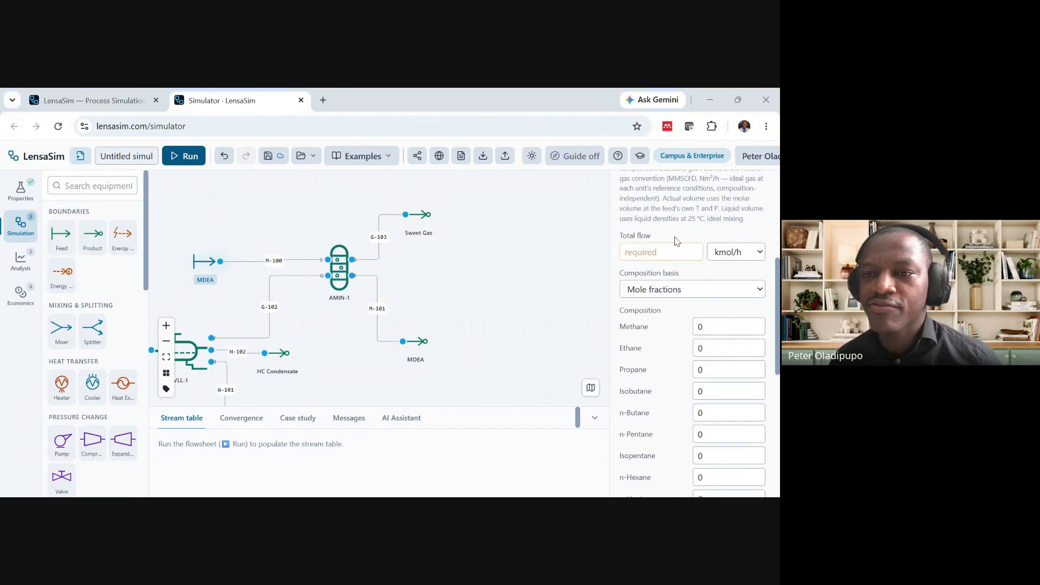
scroll(655, 273, up, 2)
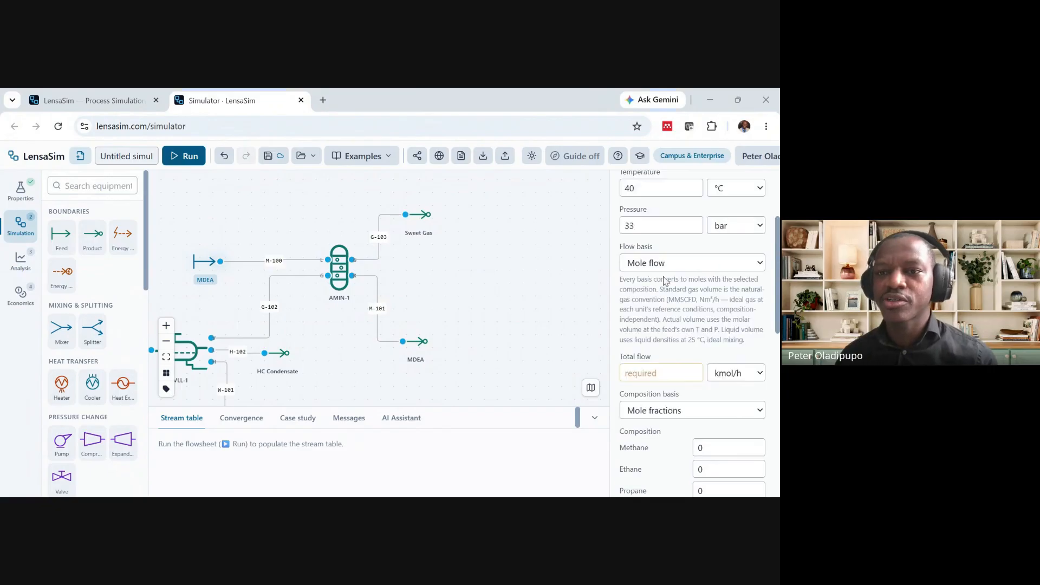
click(682, 271)
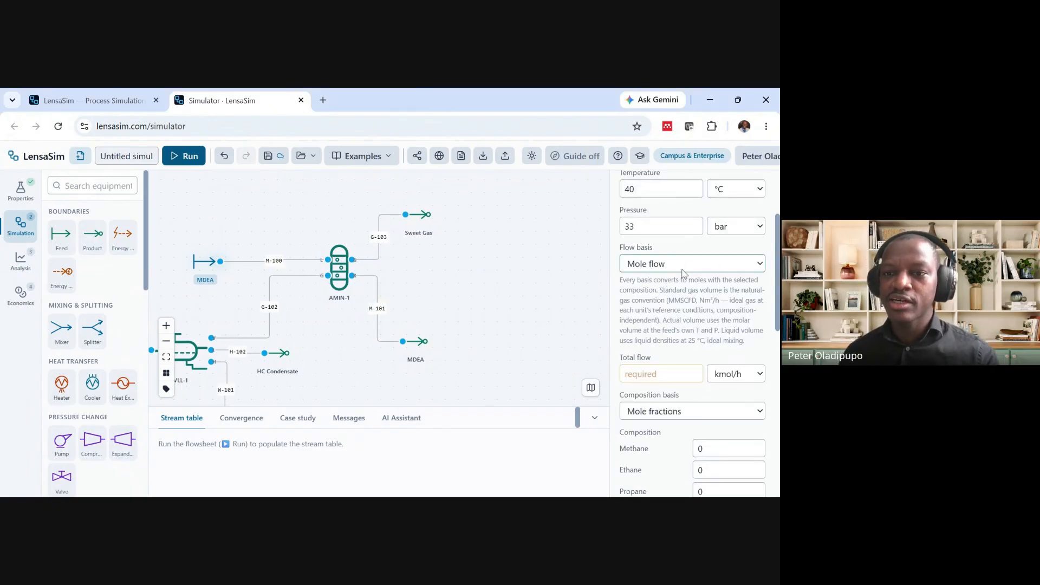
click(677, 325)
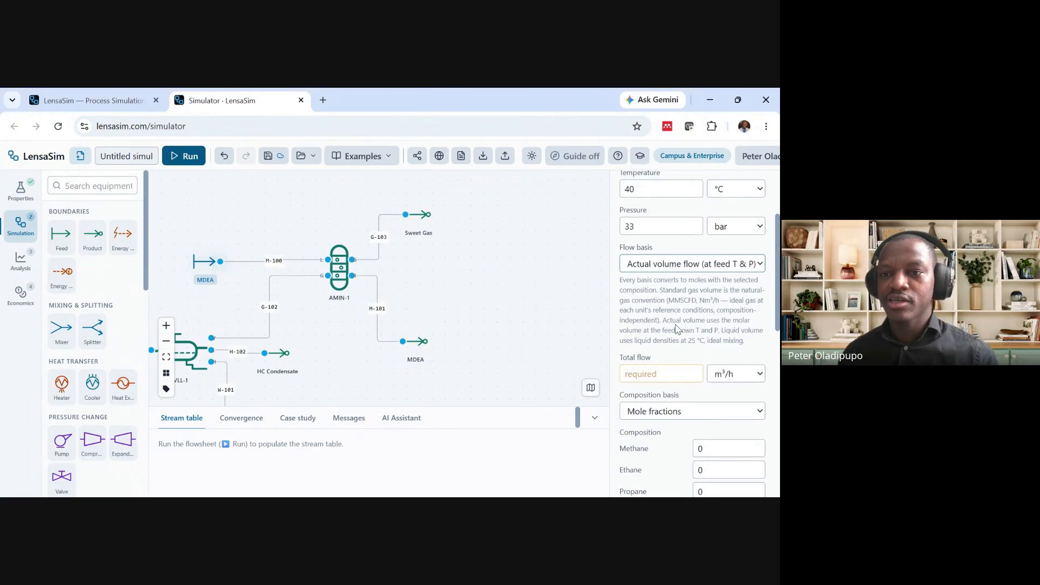
click(663, 370)
text(15)
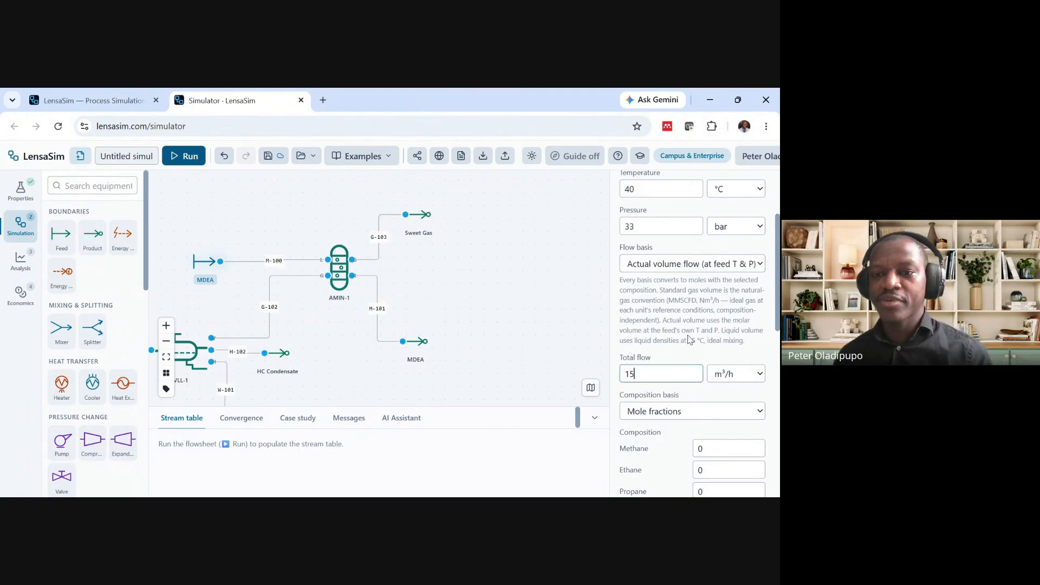
Change the MDEA feed's composition basis to Mass fractions
scroll(691, 339, down, 1)
scroll(699, 279, down, 2)
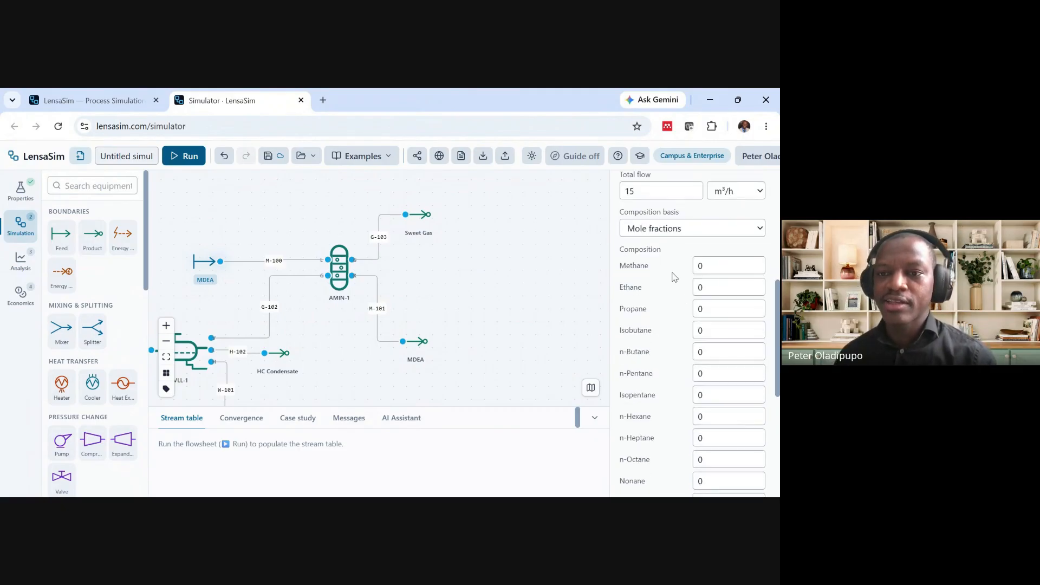
scroll(672, 279, up, 3)
scroll(671, 287, down, 3)
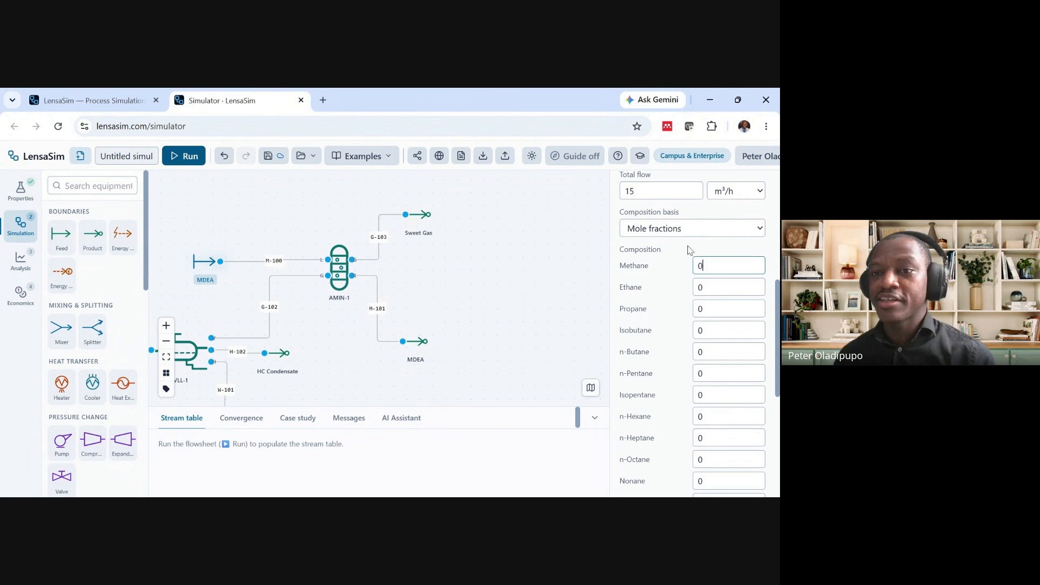
scroll(677, 266, down, 5)
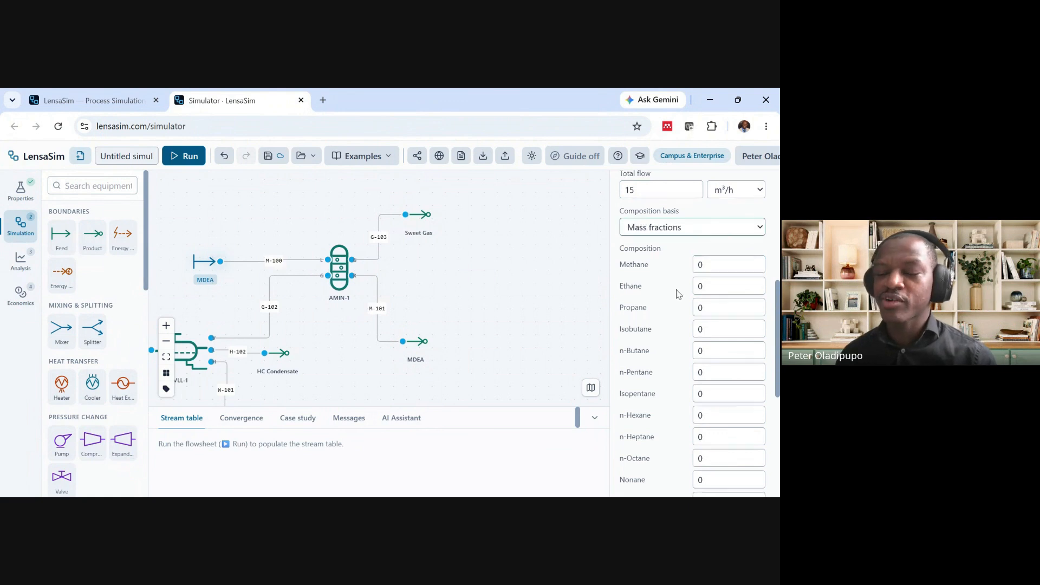
Set the MDEA feed's composition to 0.45 N-Methyldiethanolamine and 0.55 water, and check the completed composition list
click(700, 309)
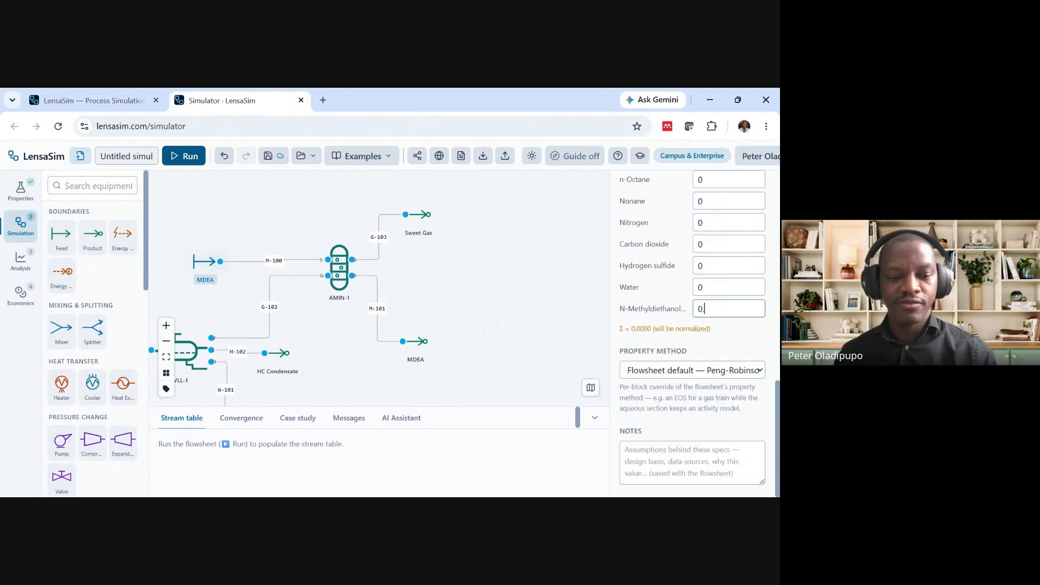
key(BackSpace)
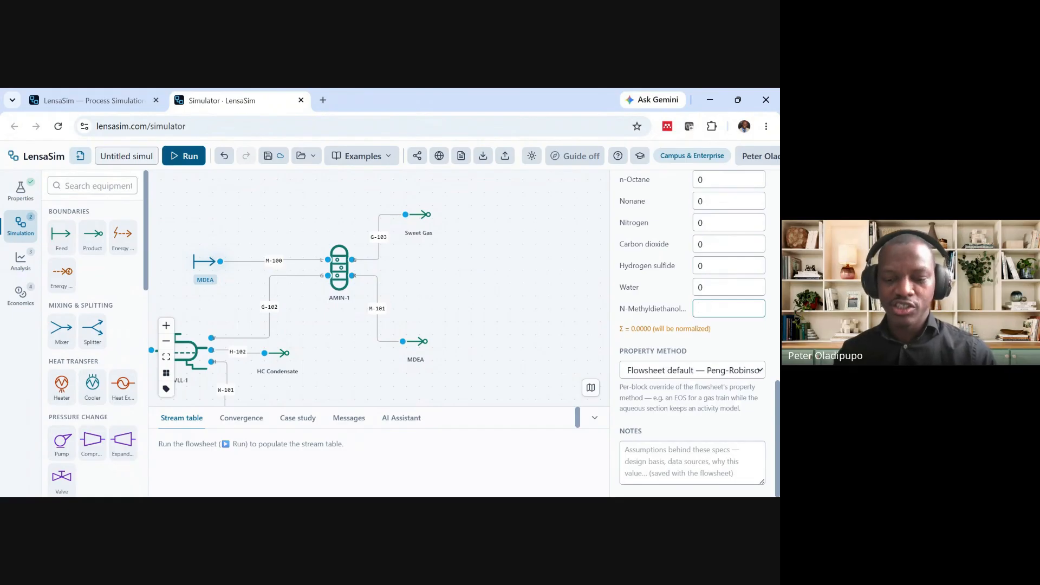
text(0.45)
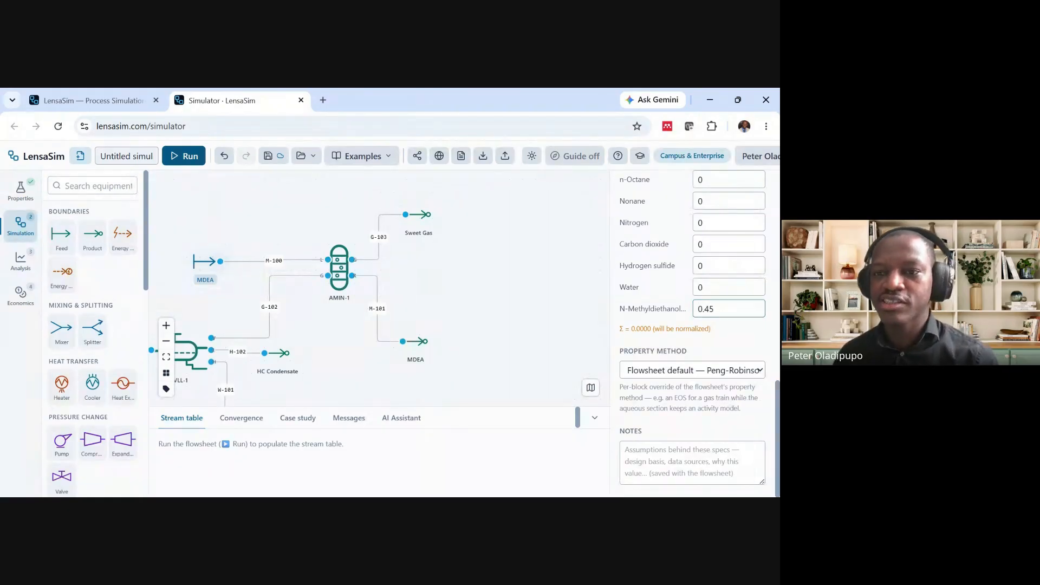
click(704, 287)
text(.55)
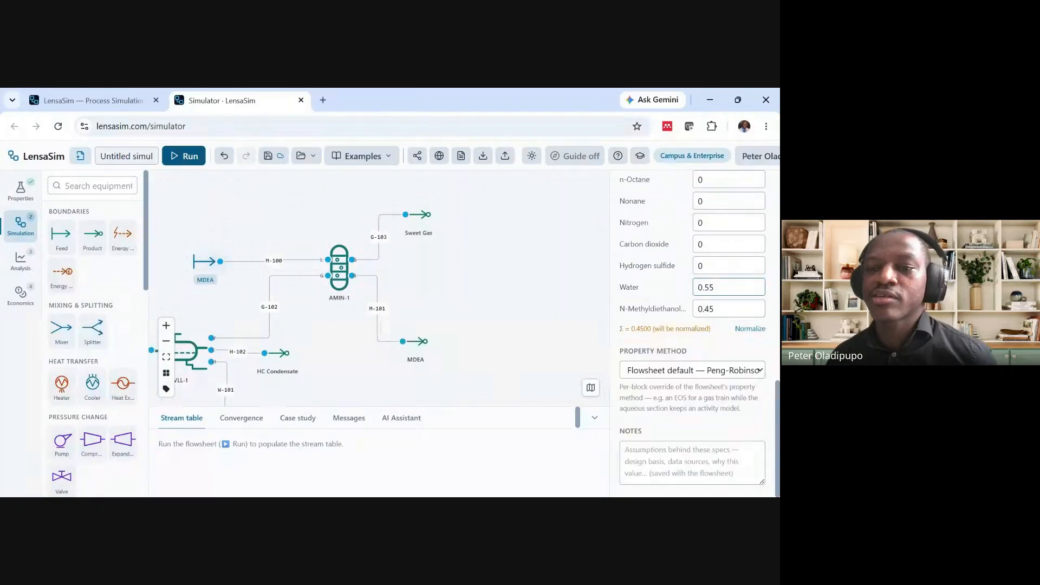
click(678, 293)
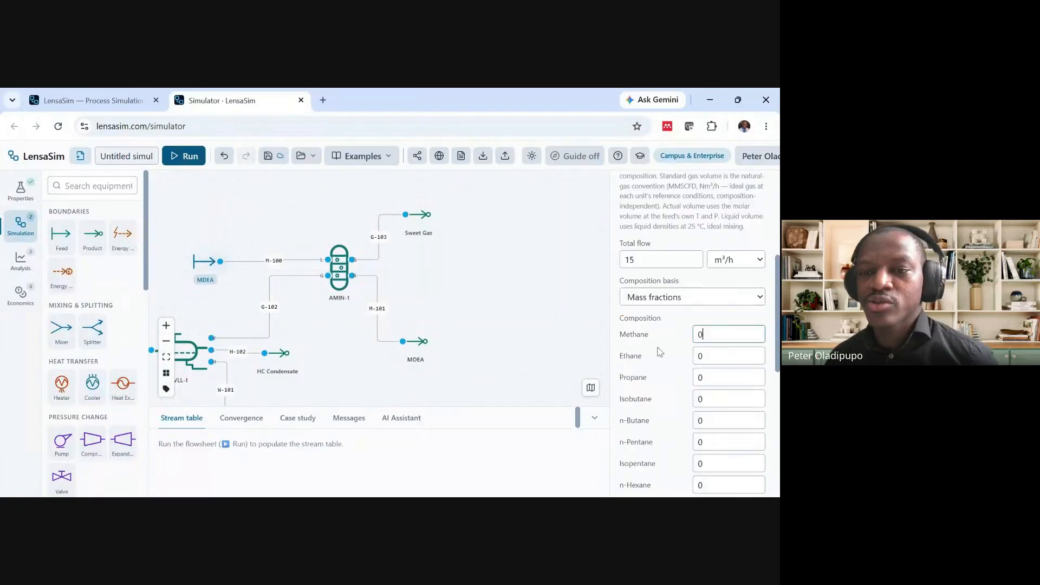
scroll(651, 338, down, 6)
click(708, 325)
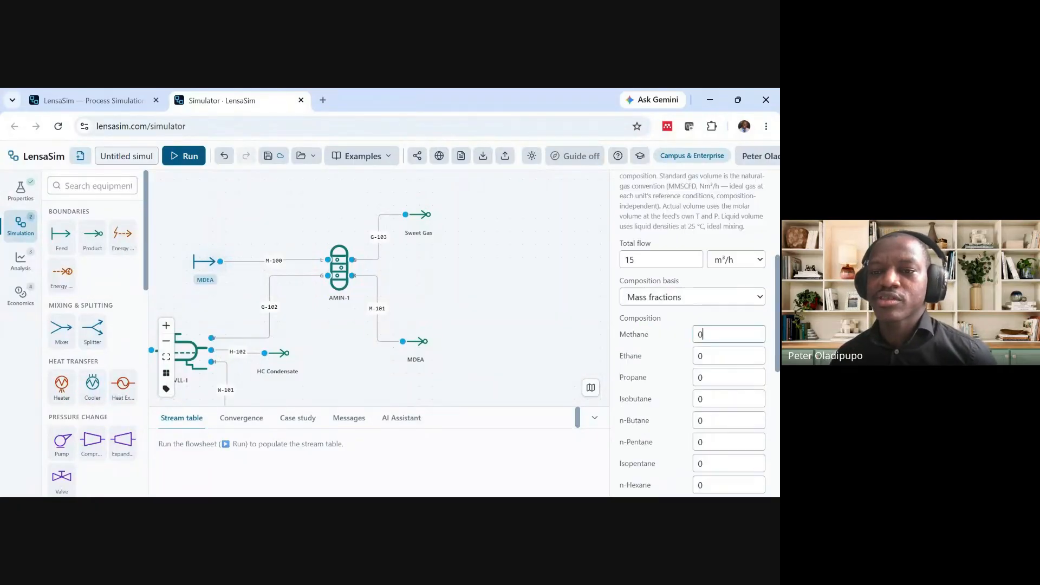
scroll(715, 374, down, 6)
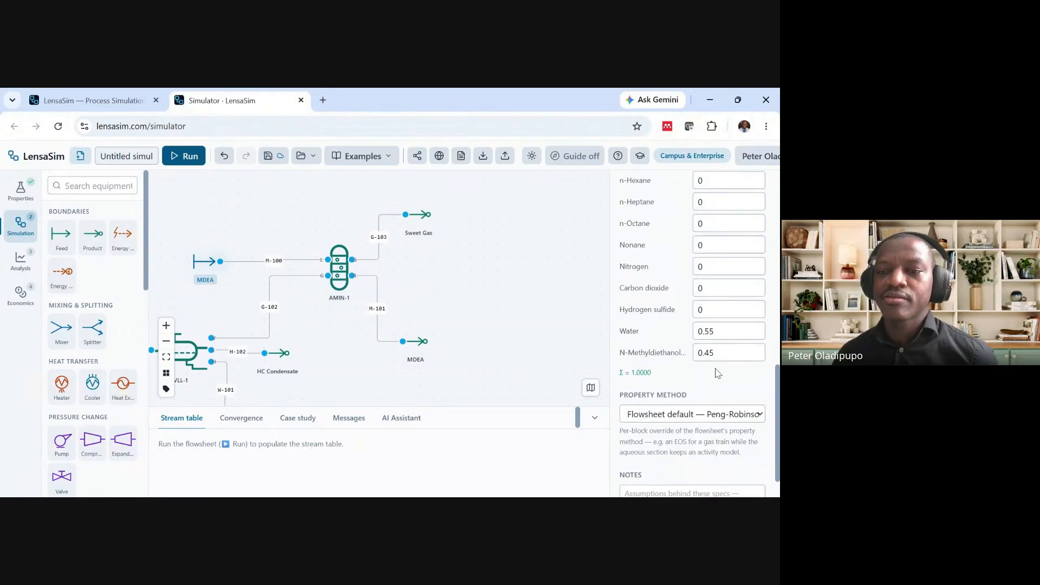
Check the MDEA feed's specifications, and set the amine absorber's operating pressure to 33 bar, changing the unit to bar
scroll(698, 276, up, 5)
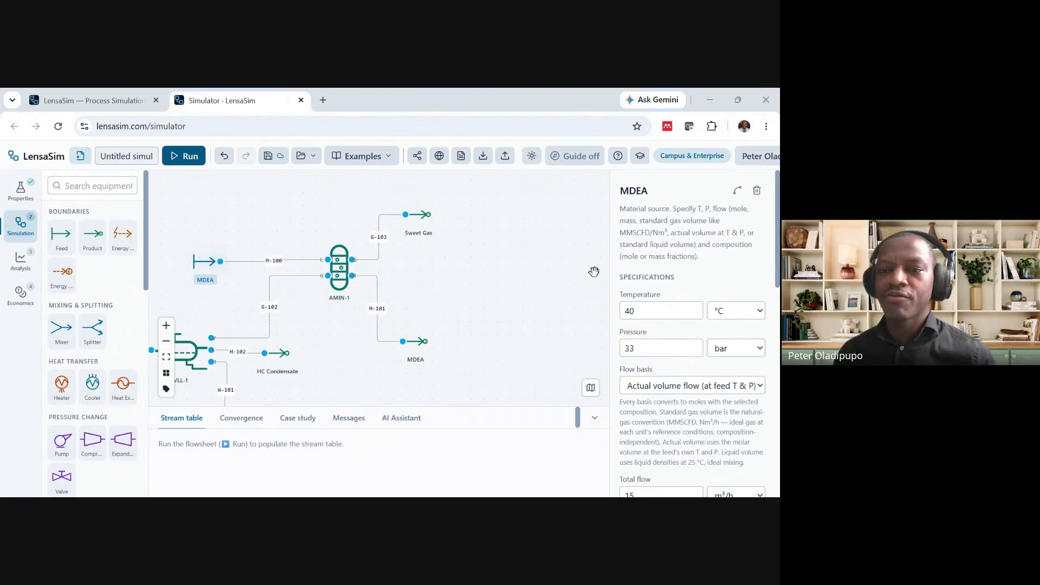
click(718, 270)
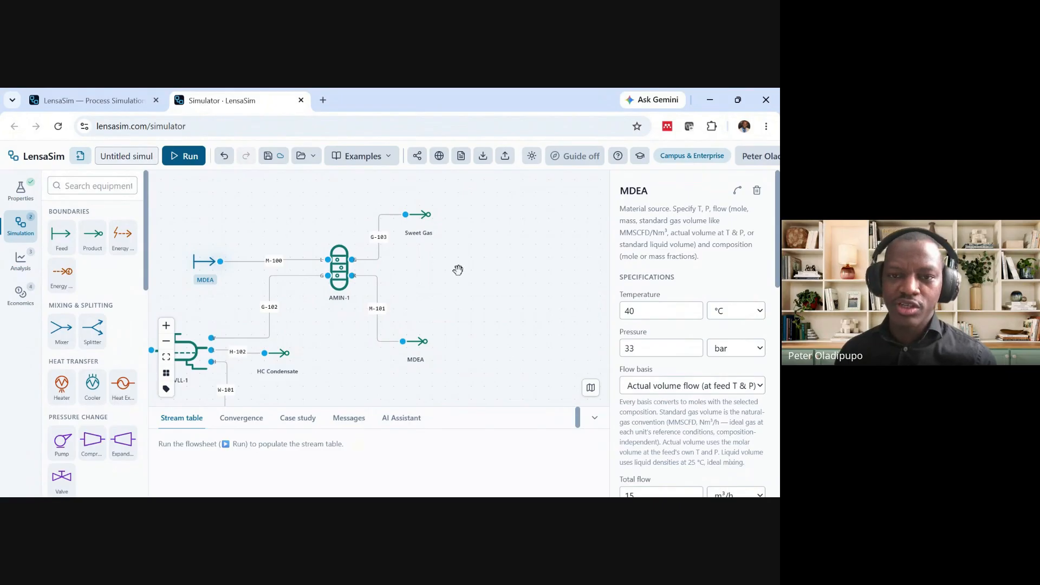
scroll(666, 309, down, 9)
scroll(639, 309, up, 6)
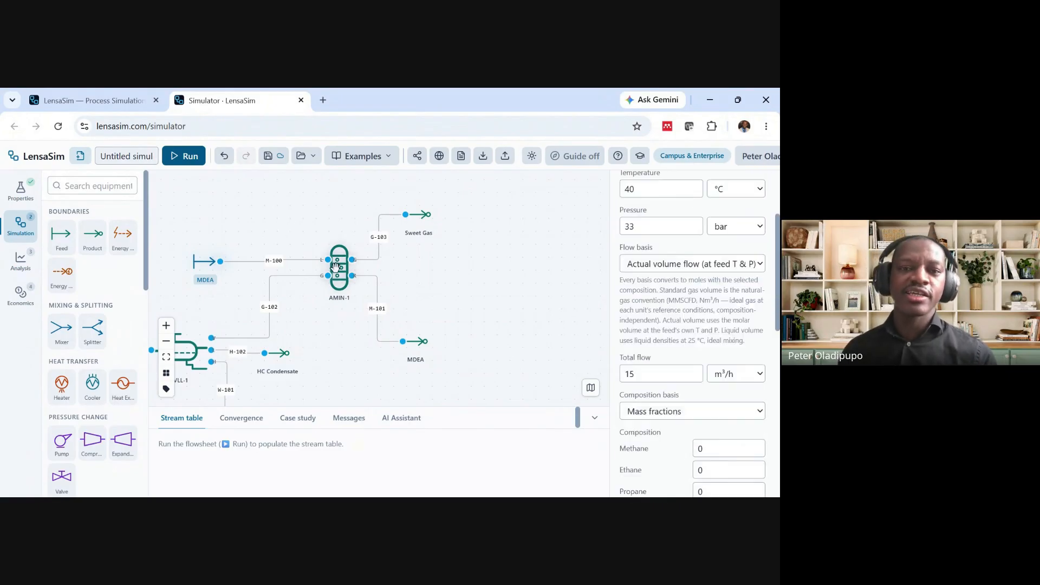
click(340, 268)
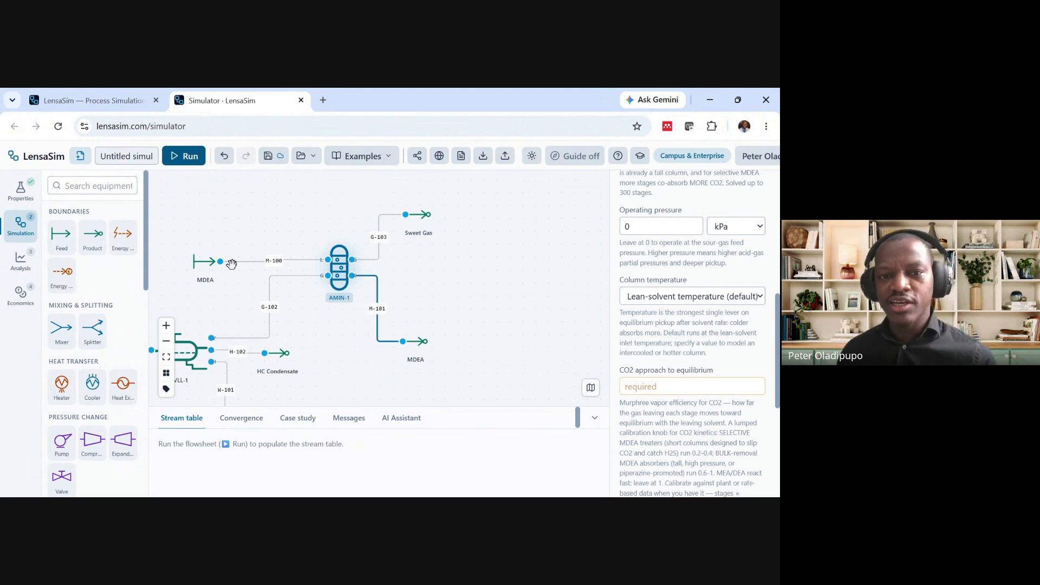
scroll(743, 282, up, 1)
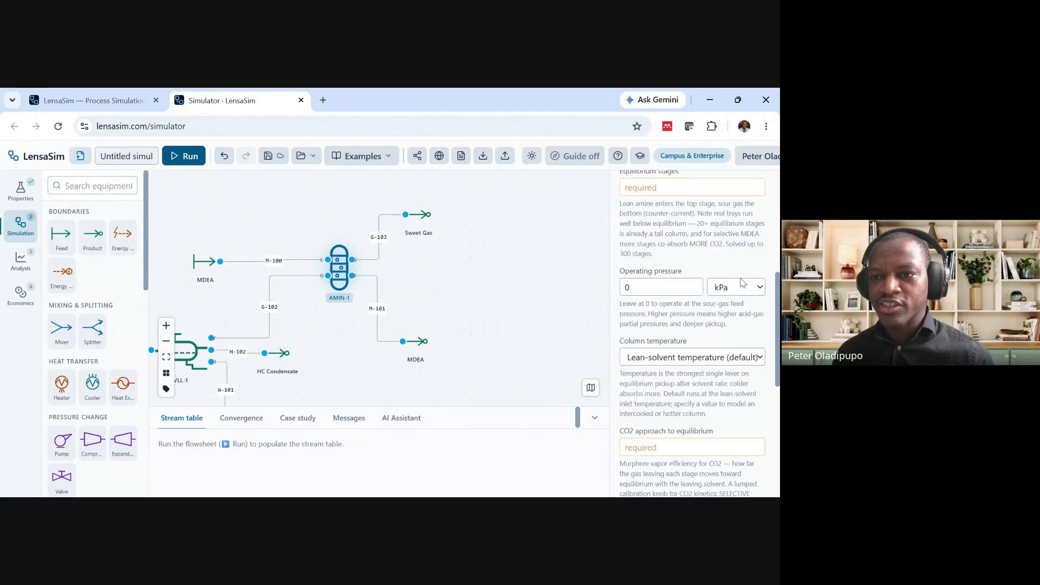
click(745, 327)
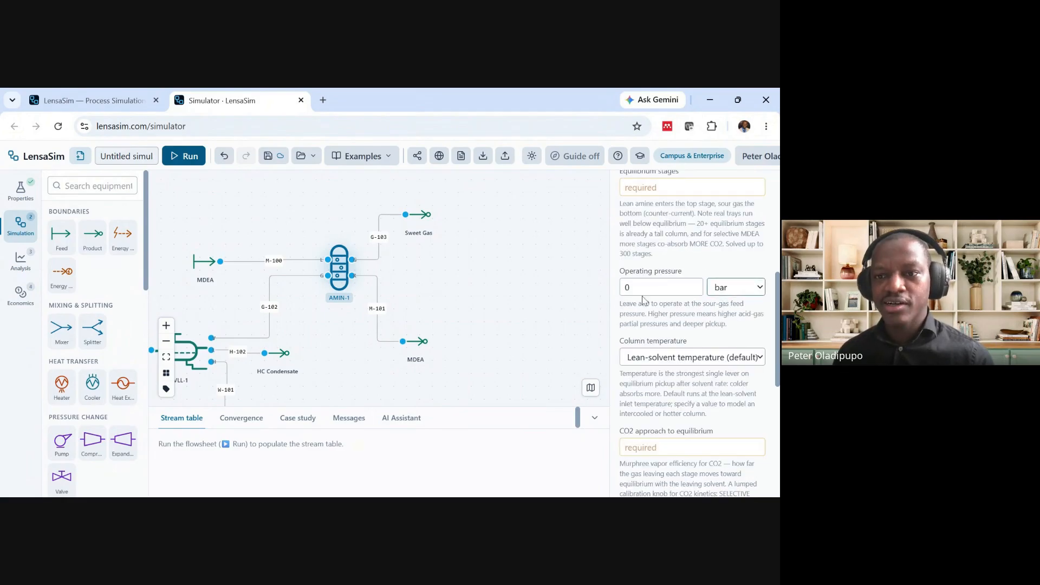
drag(640, 288, 603, 295)
text(33)
Set the amine absorber's number of equilibrium stages to 20
scroll(677, 259, up, 2)
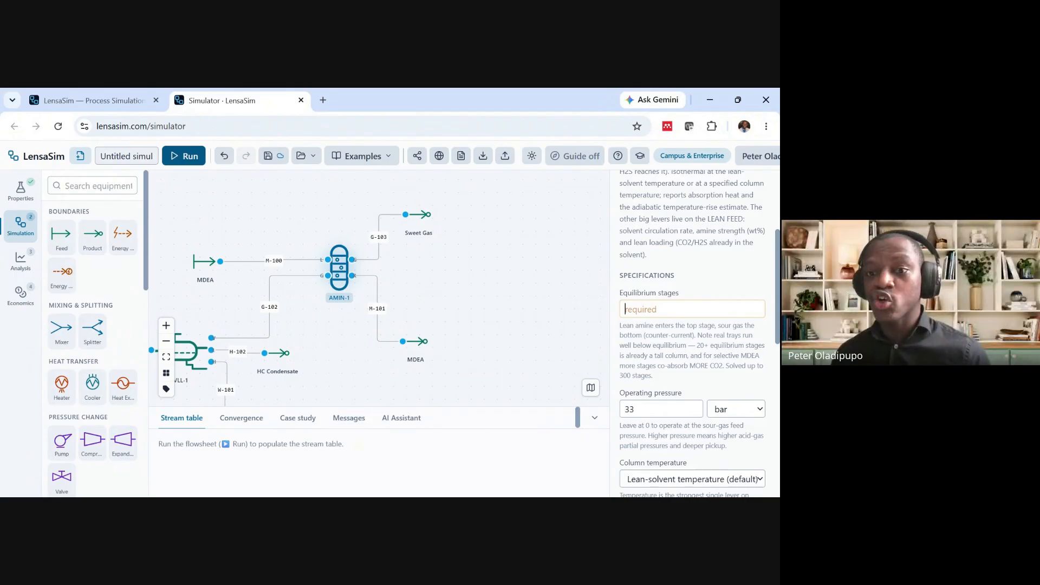
text(2)
scroll(682, 308, up, 3)
scroll(682, 307, down, 1)
scroll(681, 309, down, 6)
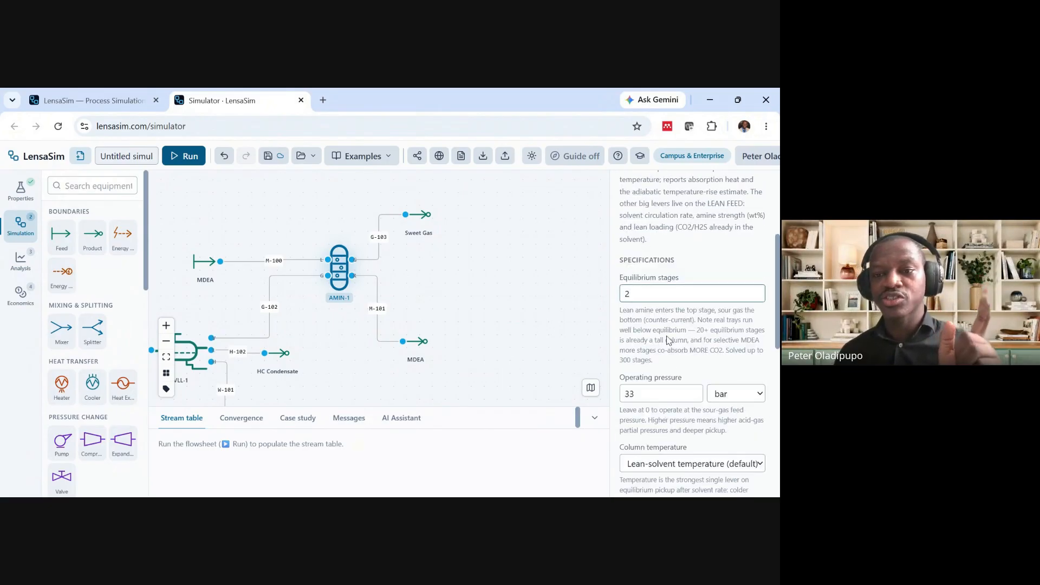
scroll(676, 336, down, 1)
scroll(674, 330, up, 8)
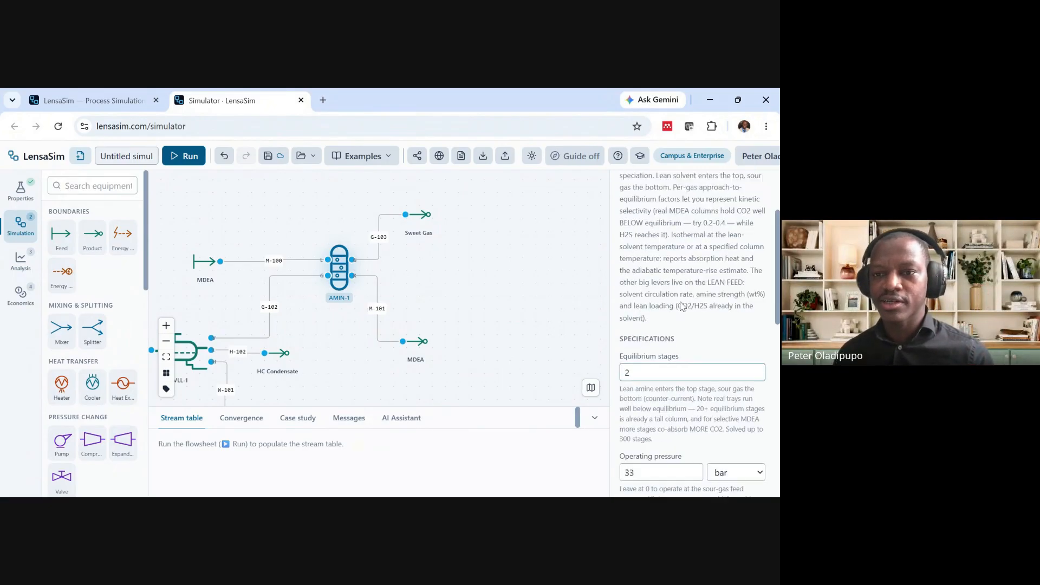
scroll(671, 322, down, 3)
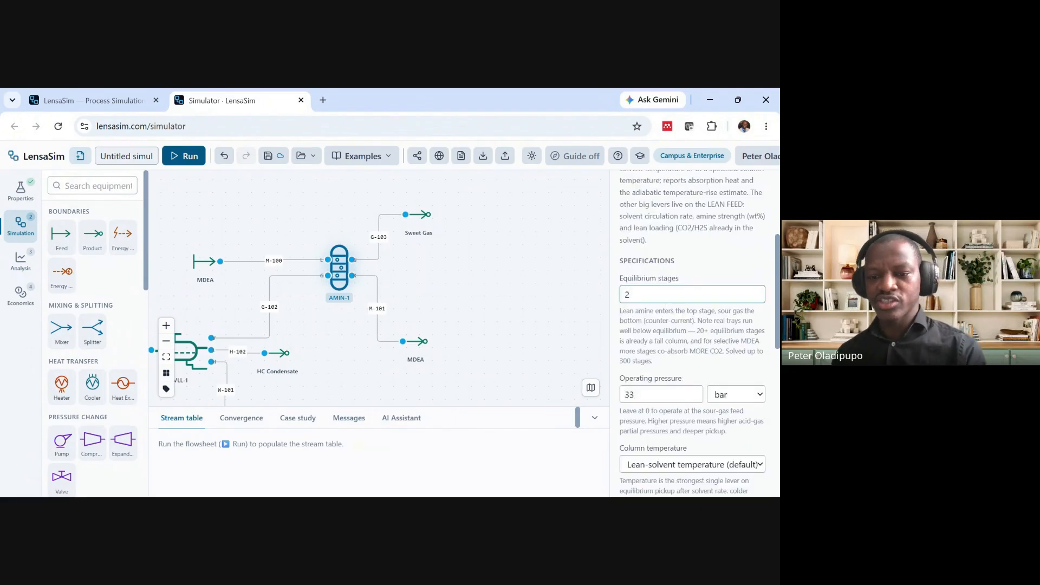
text(0)
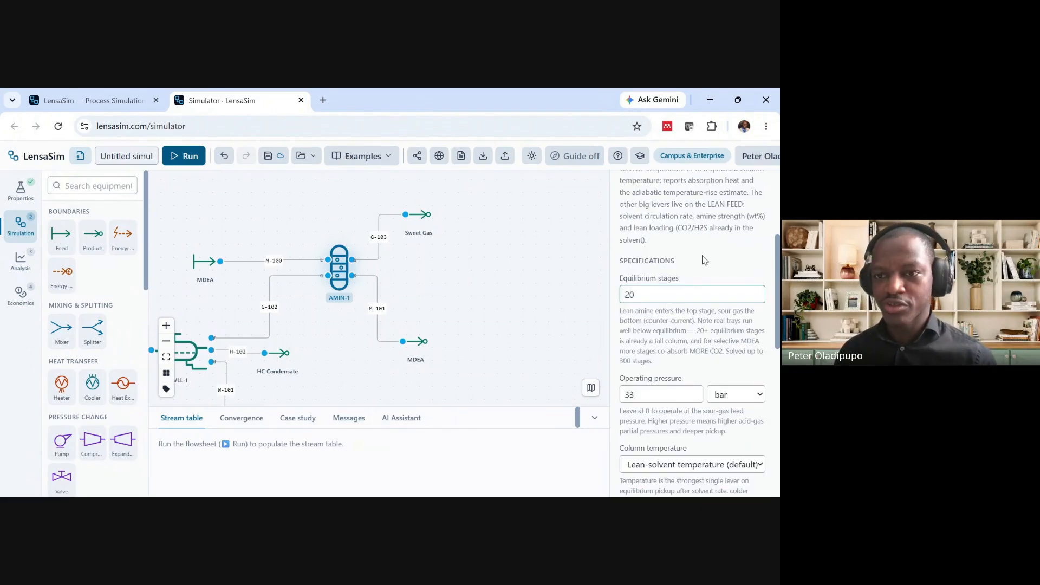
Read the guidance for the absorber's column temperature and its CO2 and H2S approach-to-equilibrium settings
scroll(696, 280, down, 1)
scroll(696, 279, down, 2)
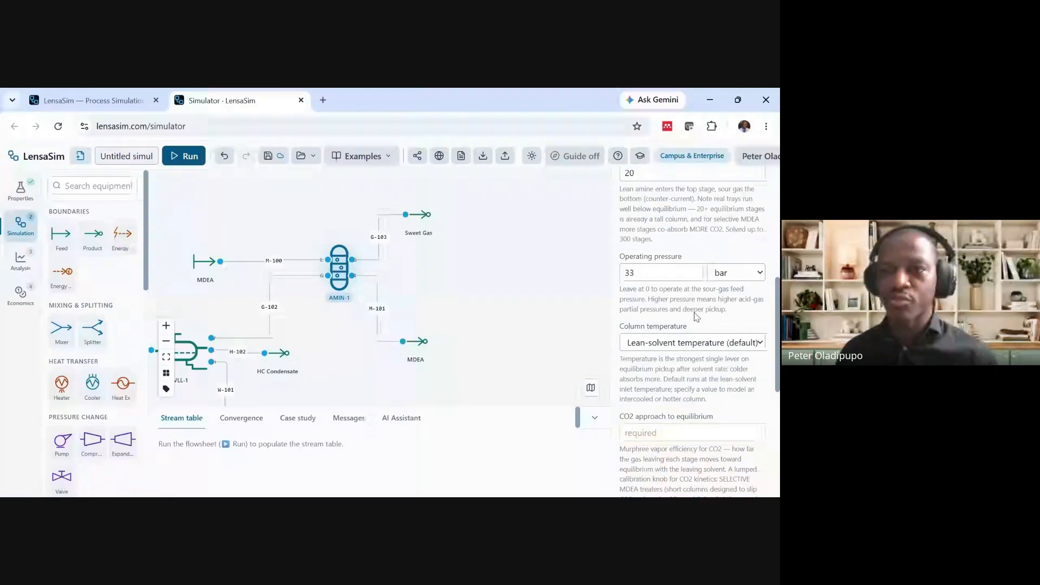
scroll(701, 263, up, 2)
scroll(699, 263, down, 2)
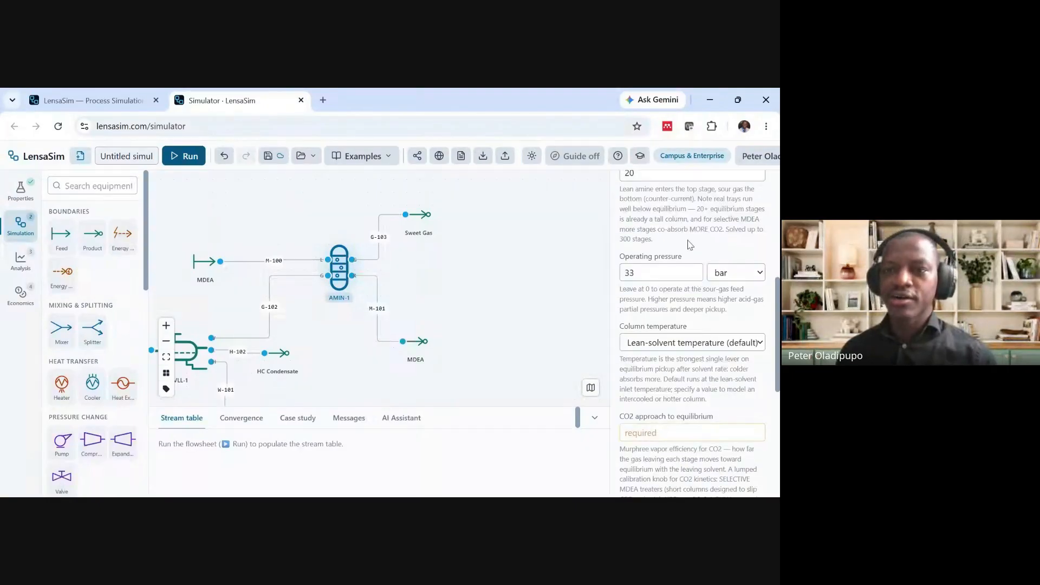
scroll(689, 247, down, 2)
scroll(688, 247, up, 2)
scroll(687, 311, down, 2)
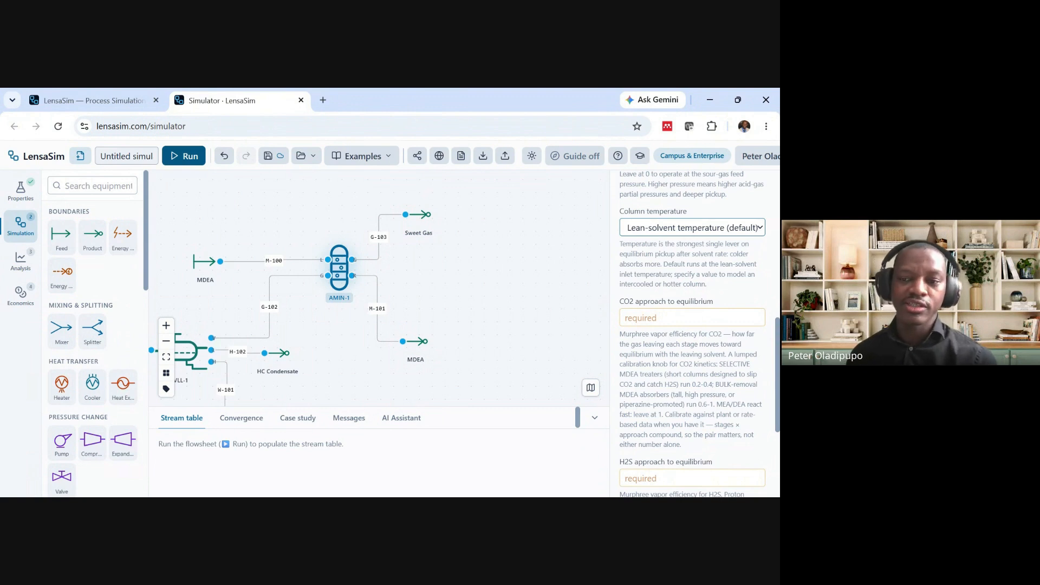
scroll(686, 370, down, 2)
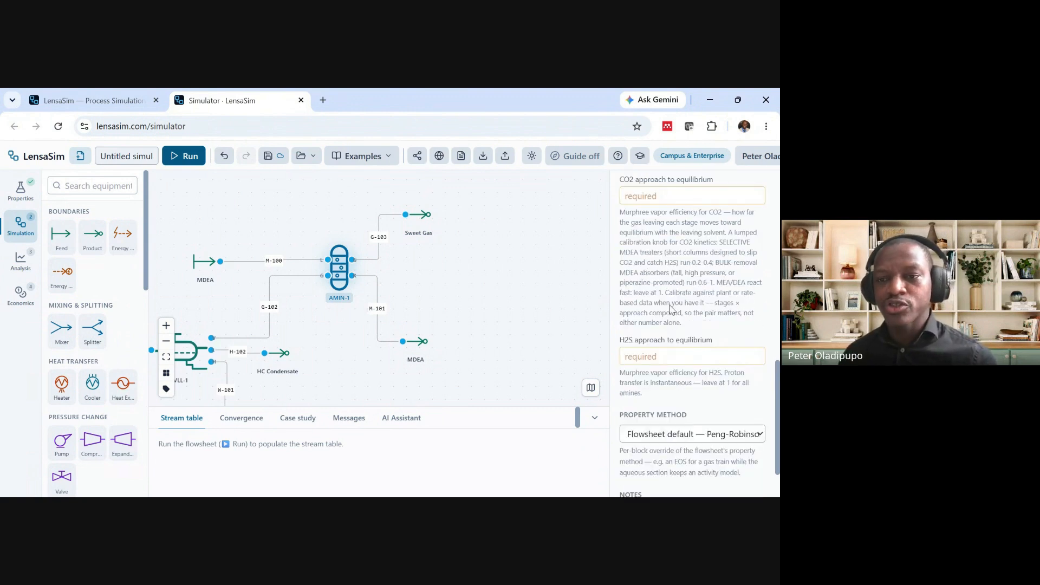
scroll(672, 300, up, 2)
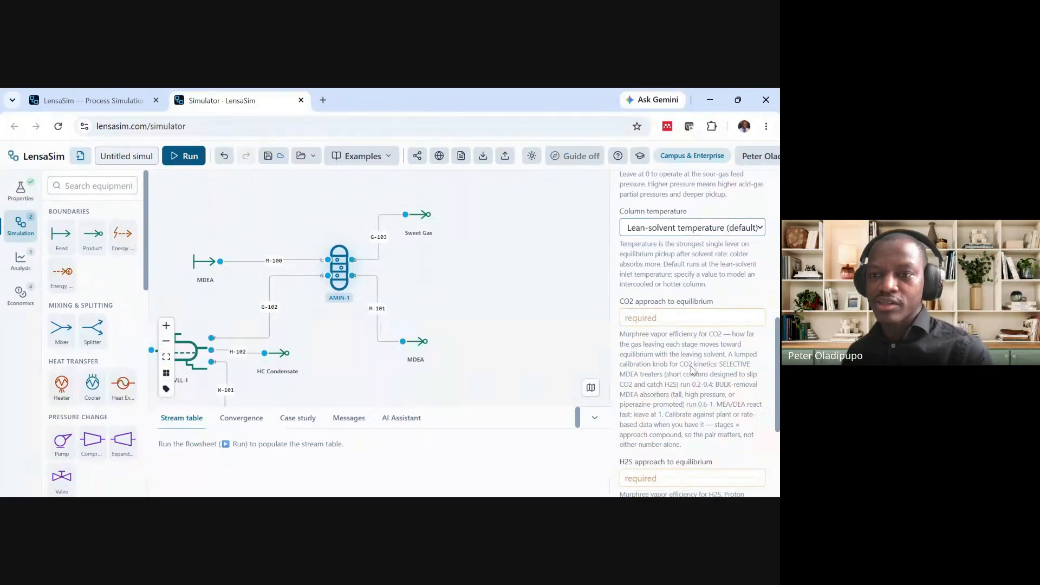
Set the amine absorber's CO2 approach to equilibrium to 0.25
scroll(692, 368, down, 1)
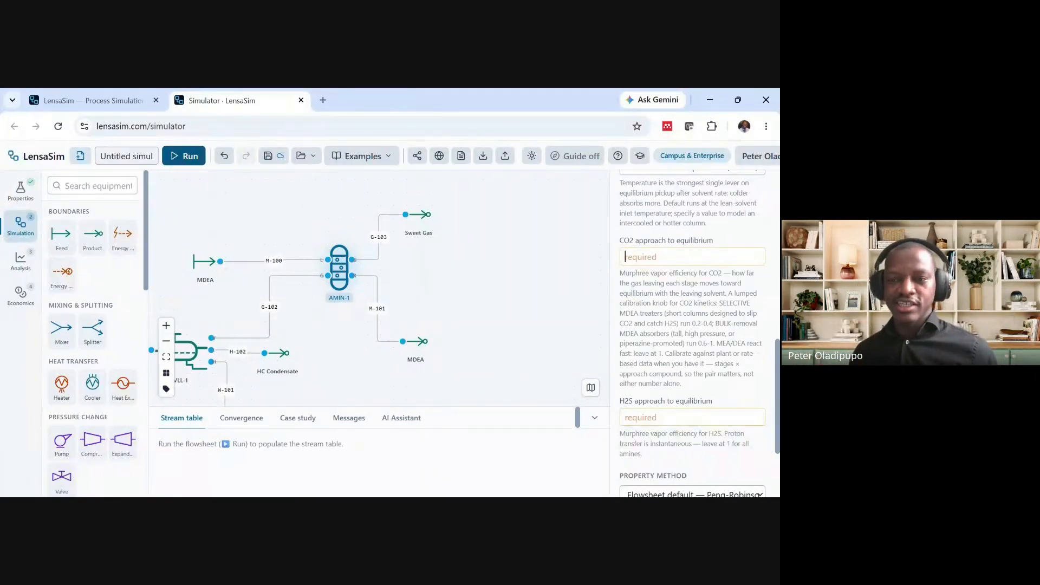
text(1)
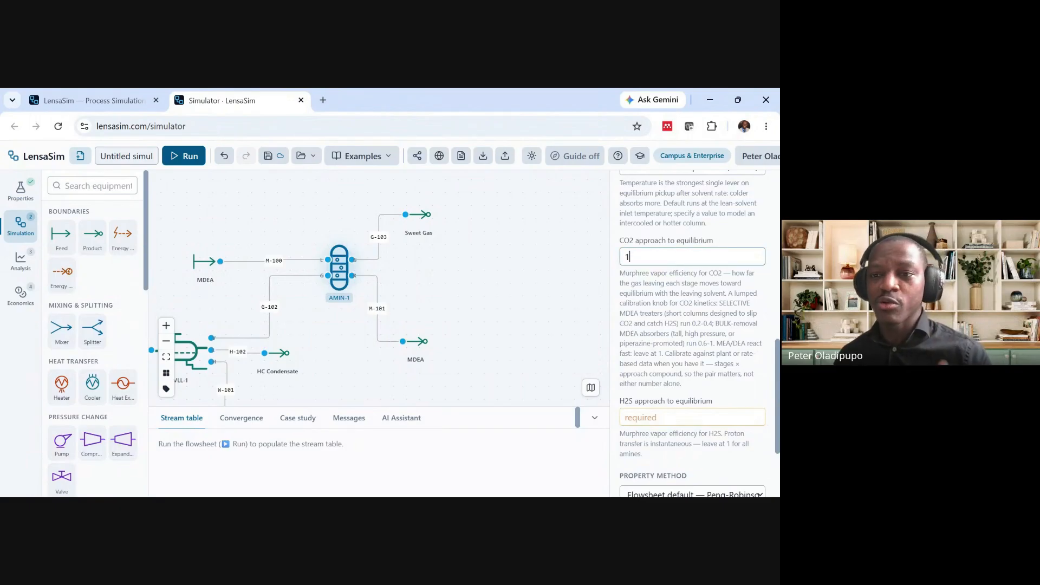
key(BackSpace)
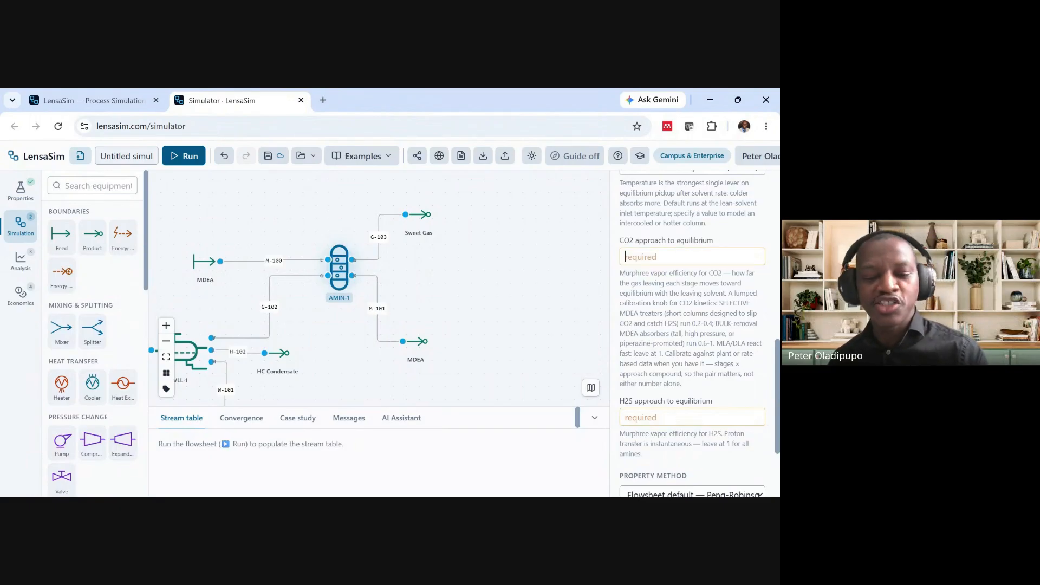
text(0.)
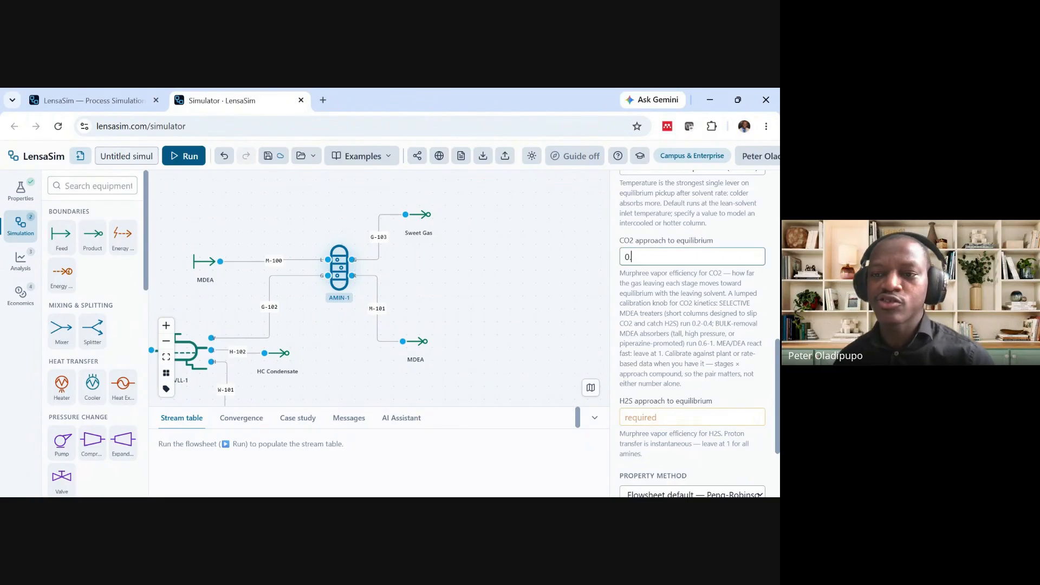
text(25)
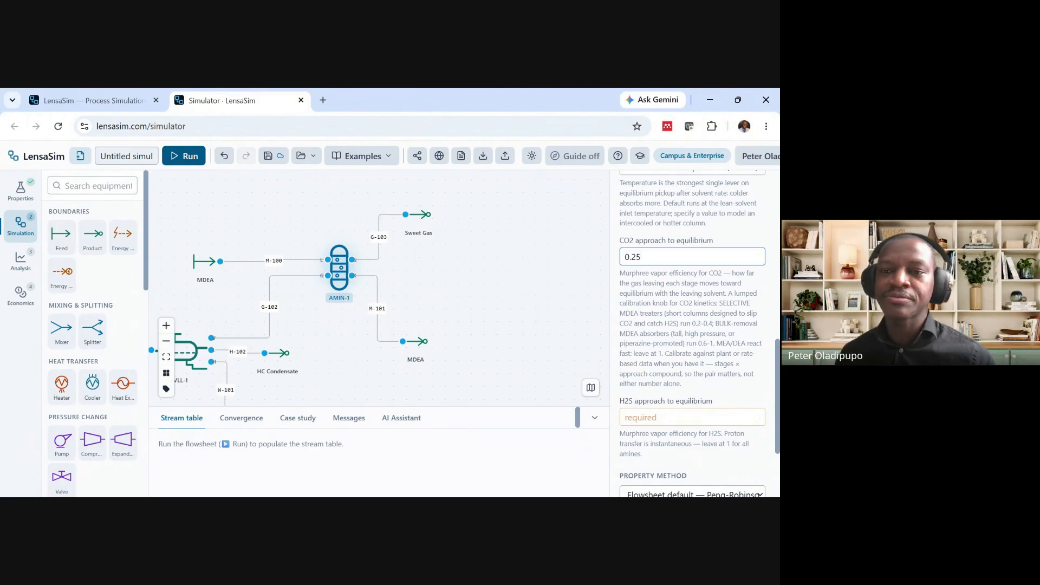
click(710, 237)
Set the amine absorber's H2S approach to equilibrium to 1
scroll(693, 270, down, 3)
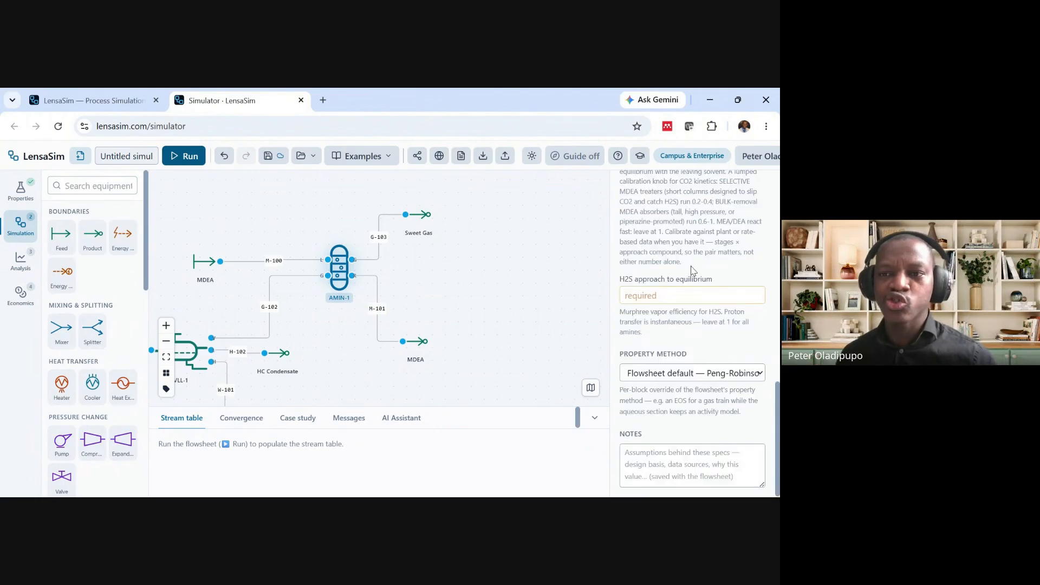
scroll(693, 271, up, 3)
scroll(695, 277, down, 3)
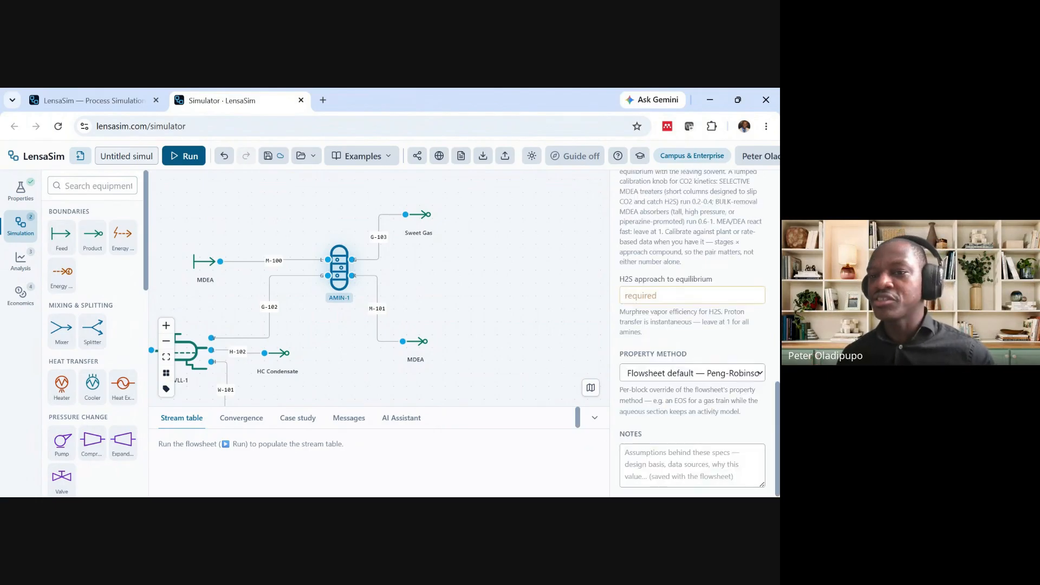
click(692, 295)
text(1)
click(722, 271)
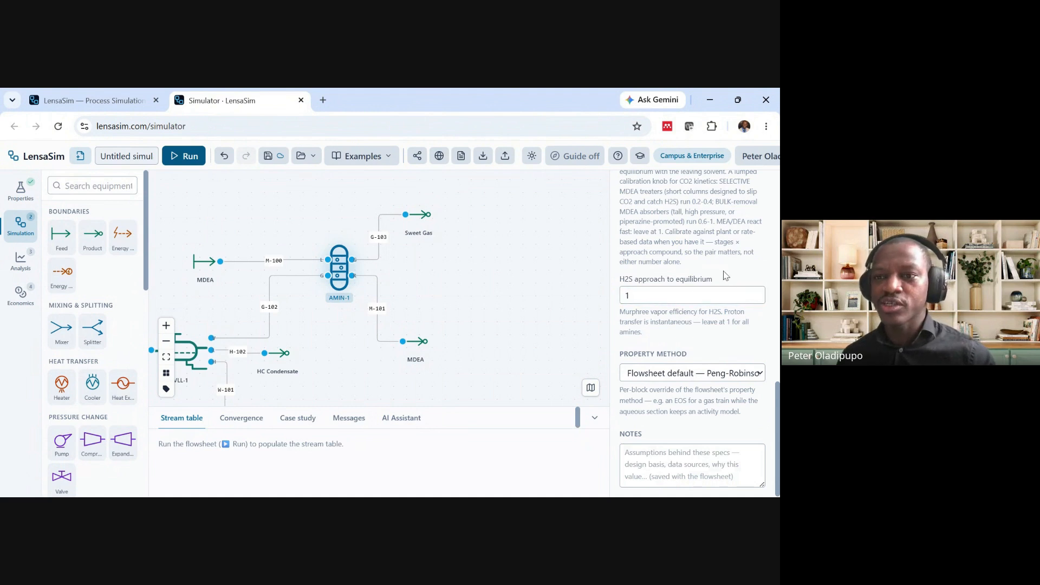
Review the absorber's complete specifications, from equilibrium stages and operating pressure to the CO2 and H2S approach values
scroll(718, 283, up, 1)
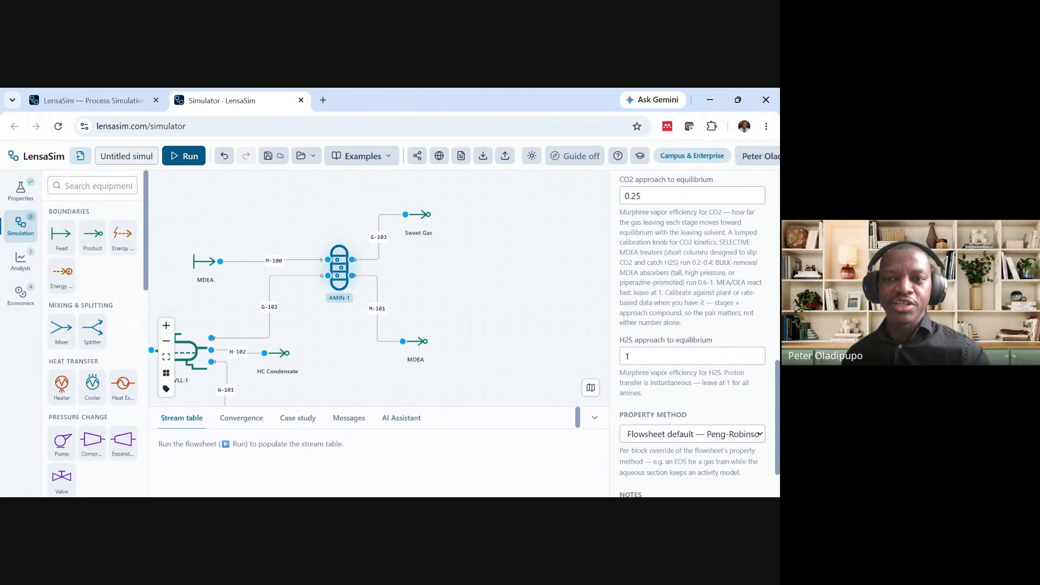
scroll(698, 336, up, 4)
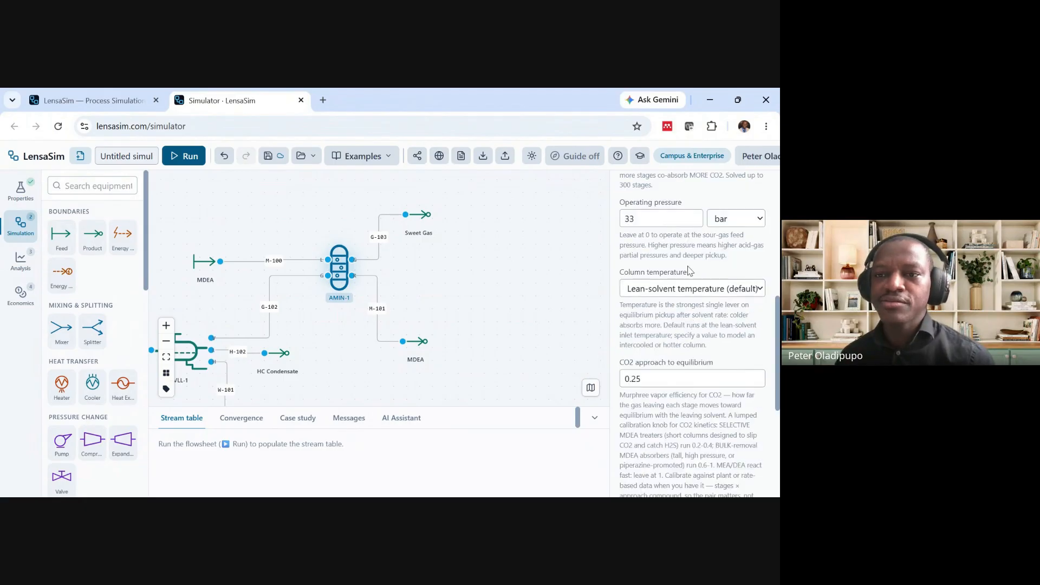
scroll(689, 277, up, 3)
scroll(684, 292, down, 6)
scroll(681, 305, down, 2)
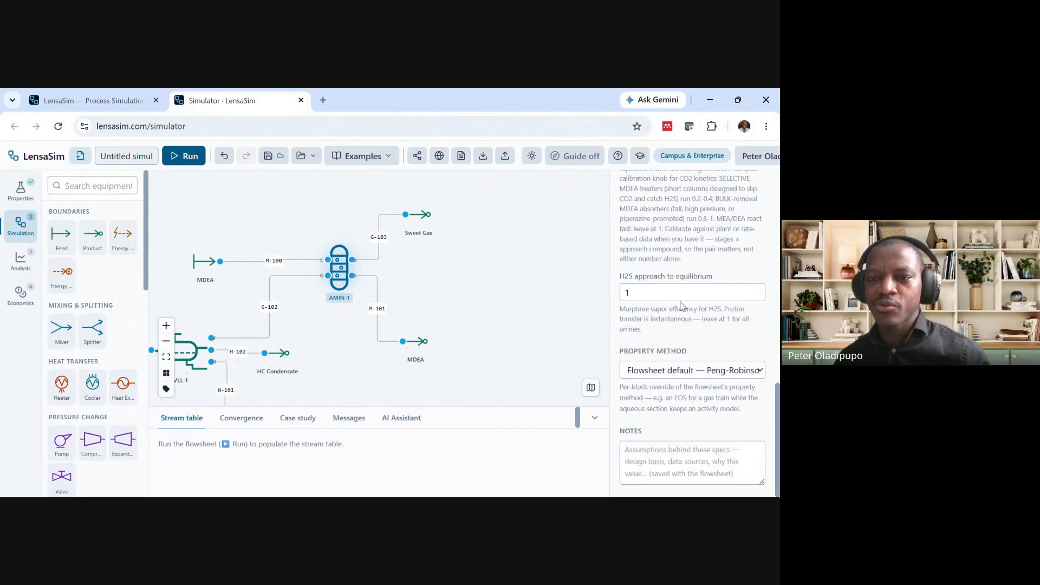
scroll(681, 305, up, 10)
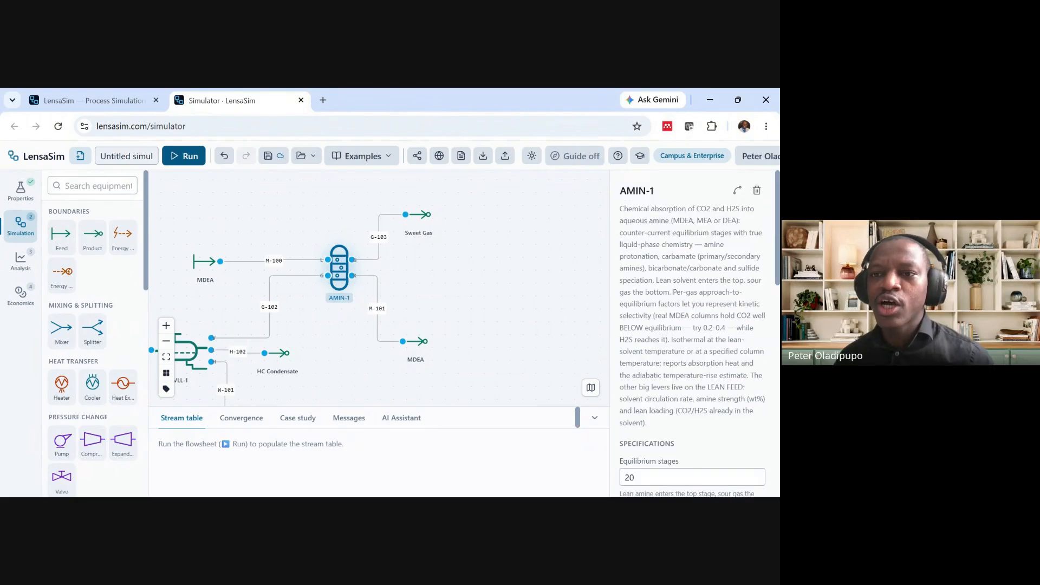
scroll(692, 335, down, 3)
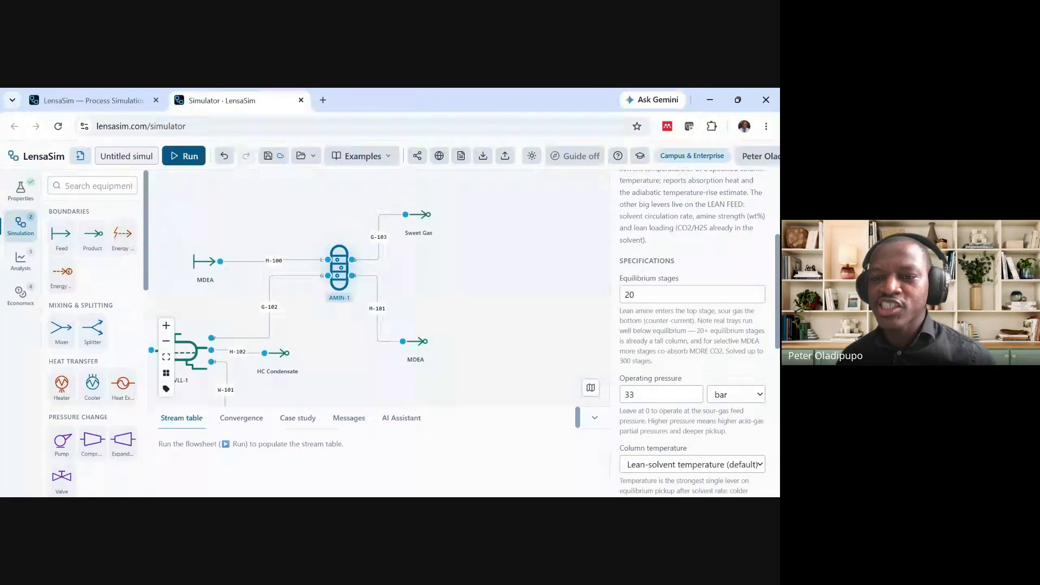
scroll(690, 335, down, 3)
scroll(691, 335, down, 2)
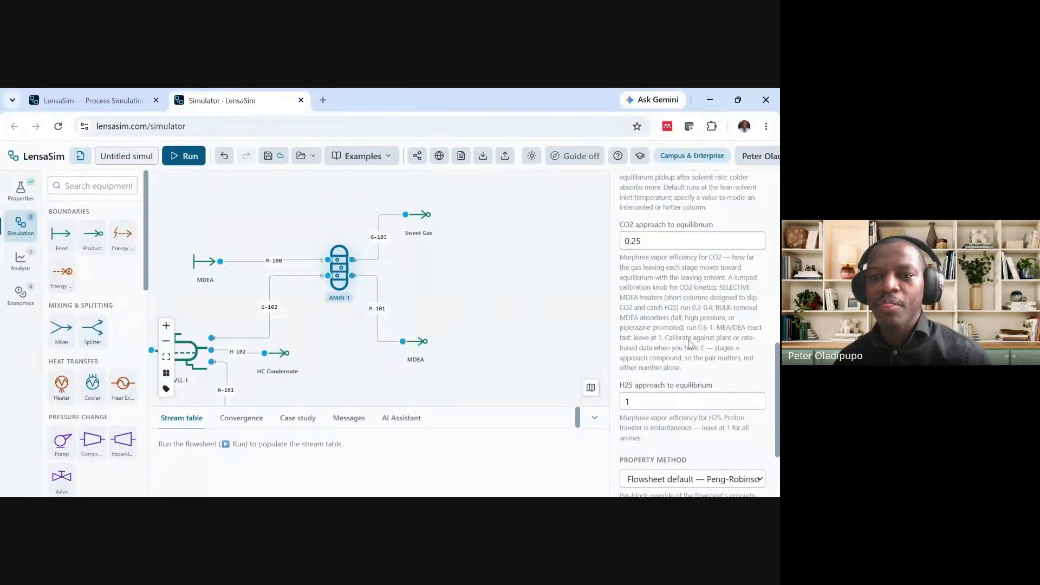
scroll(691, 335, up, 4)
Run the flowsheet simulation and review the solved absorber's model note and specifications
click(188, 163)
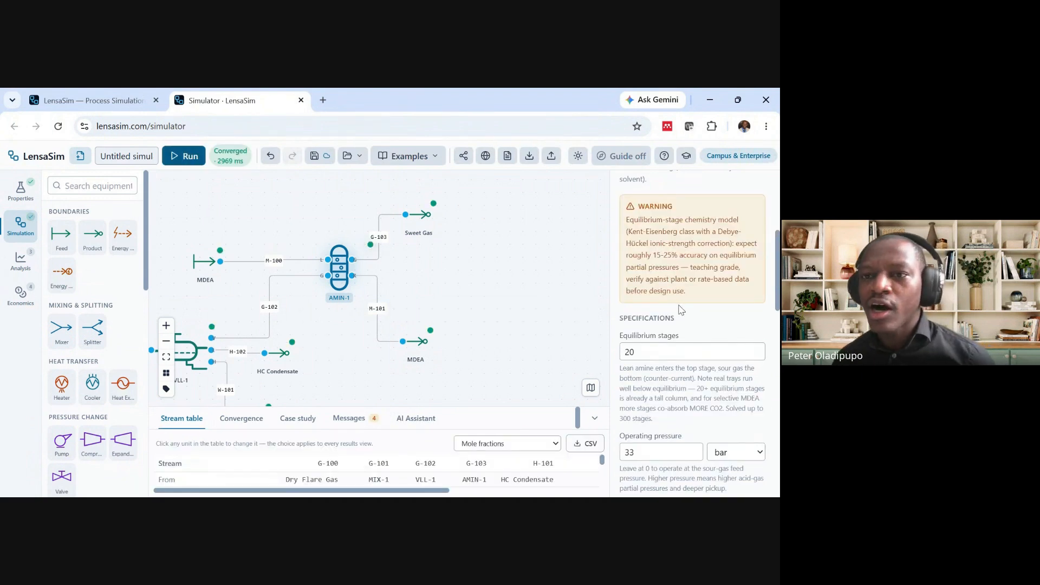
scroll(696, 265, down, 1)
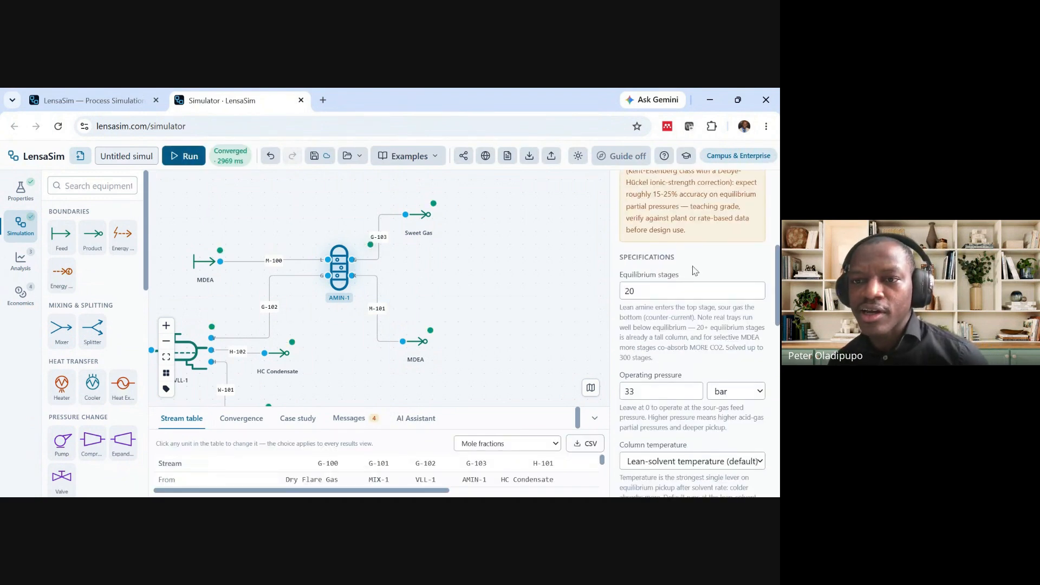
scroll(694, 265, down, 1)
scroll(650, 300, up, 2)
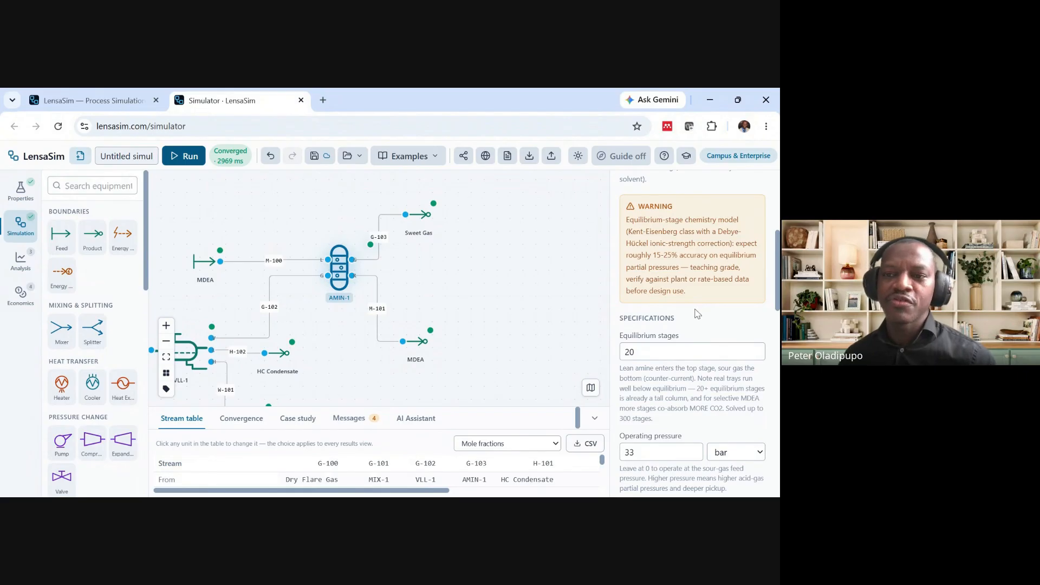
scroll(697, 317, down, 1)
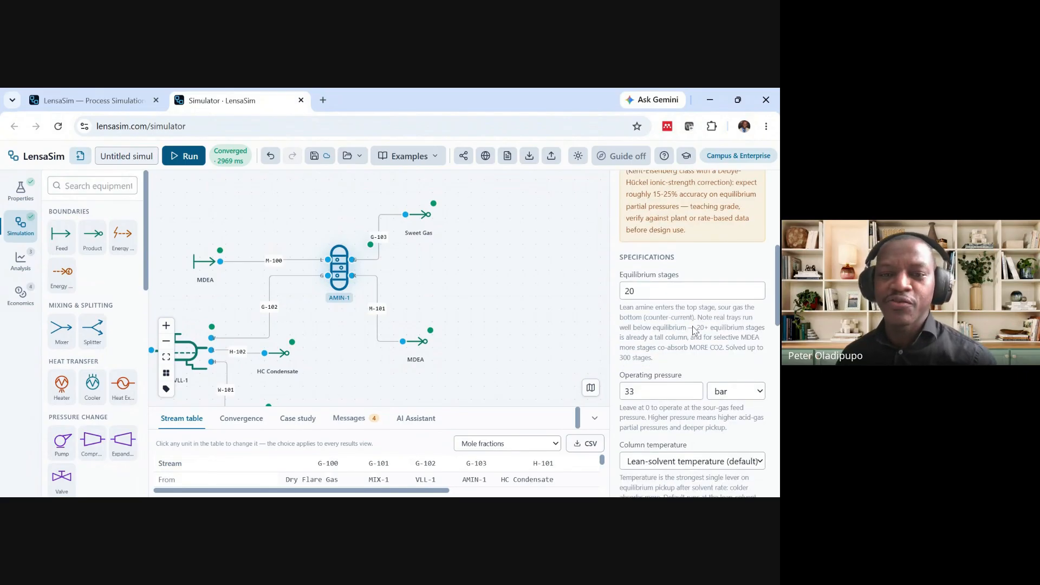
click(695, 327)
drag(415, 263, 451, 282)
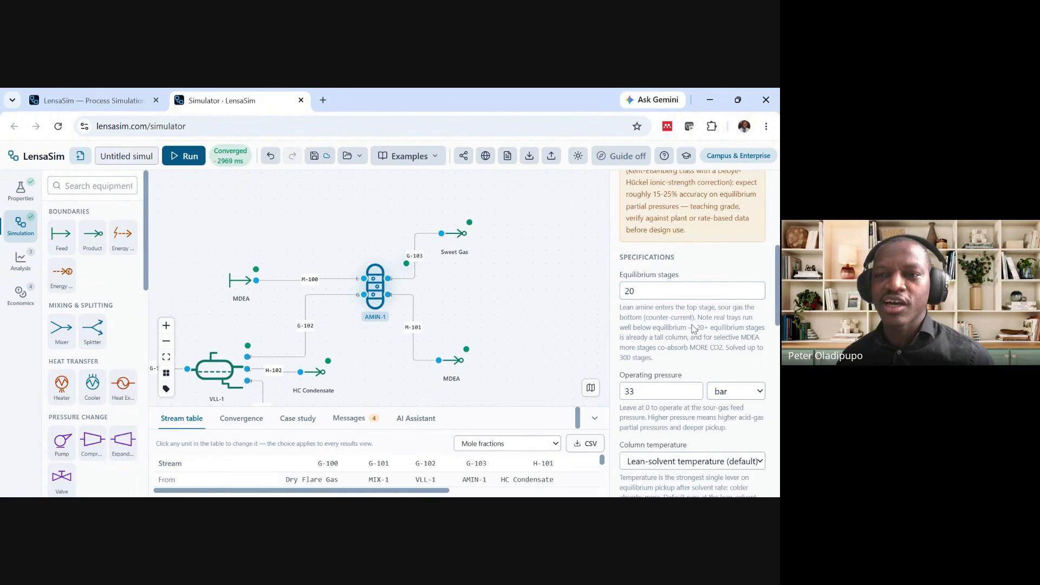
Examine the sweet gas stream G-103's conditions and mole fractions against absorber gas feed G-102 in an enlarged stream table
drag(437, 304, 412, 297)
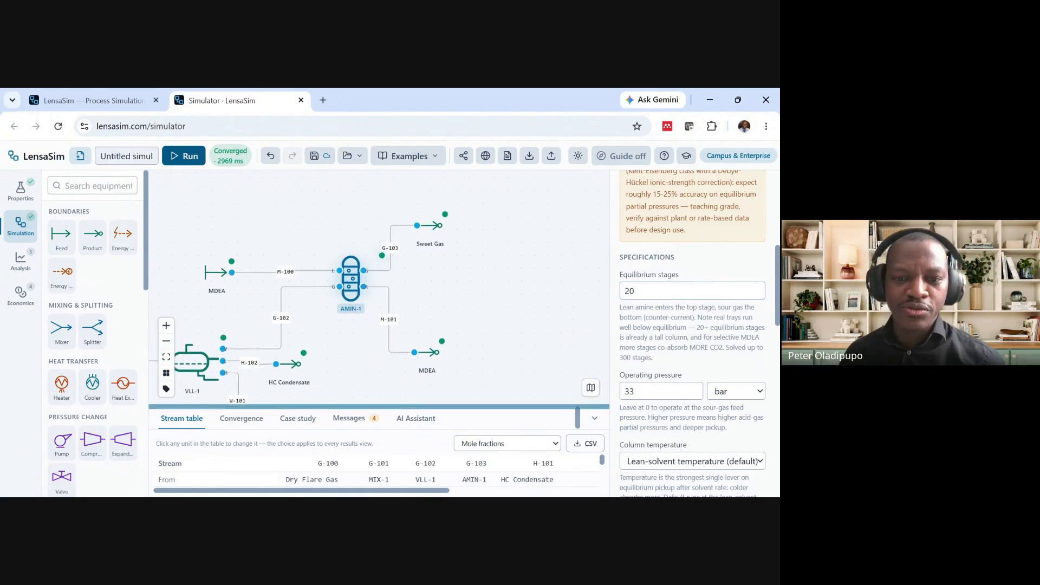
drag(412, 406, 411, 286)
drag(452, 249, 462, 208)
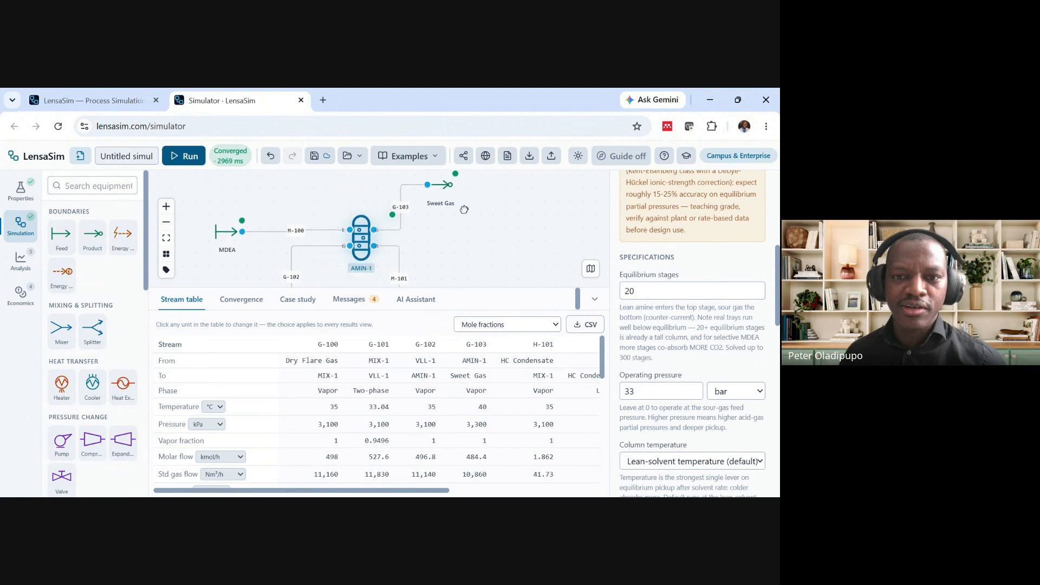
drag(453, 286, 451, 213)
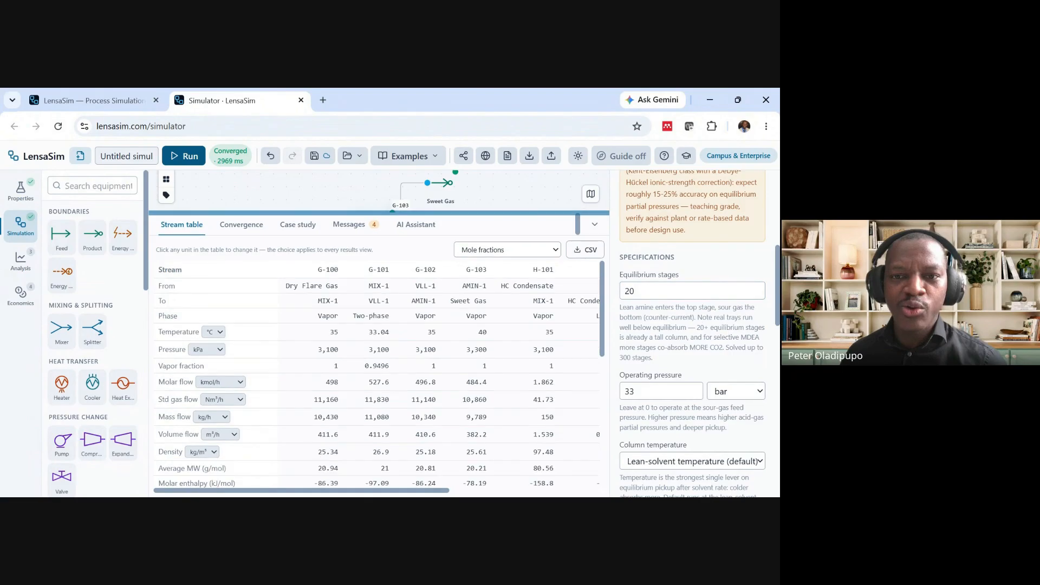
click(471, 271)
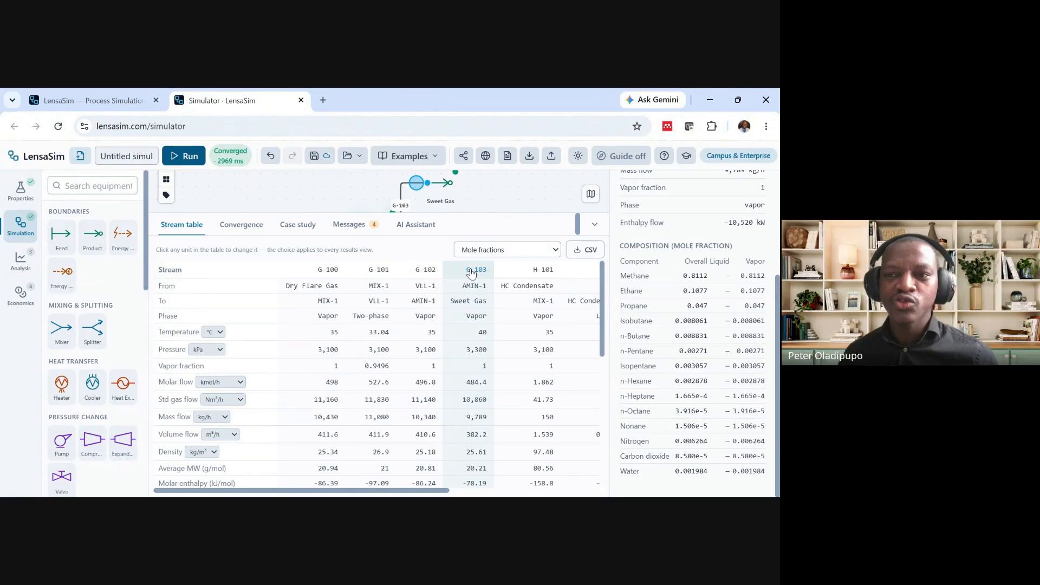
scroll(460, 326, down, 6)
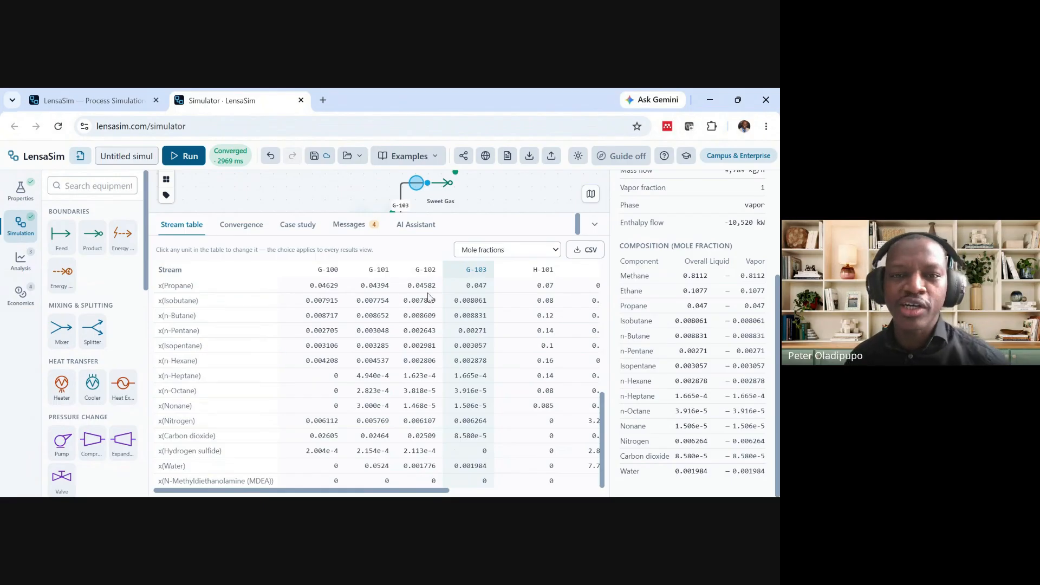
drag(435, 213, 427, 358)
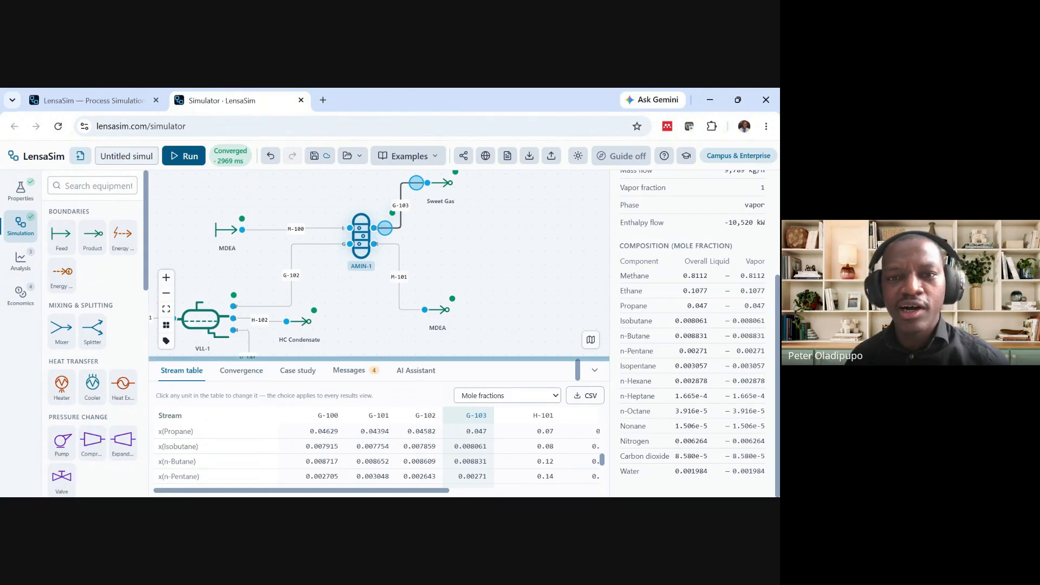
drag(427, 359, 411, 204)
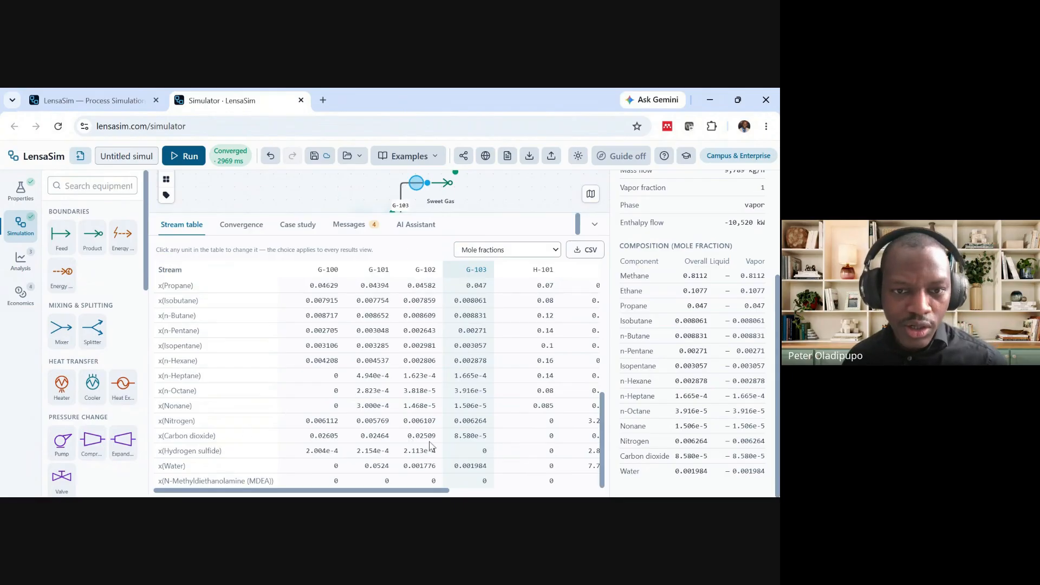
Show the stream compositions as mass flows in kg/h and compare carbon dioxide, hydrogen sulfide and water before and after the absorber
click(519, 262)
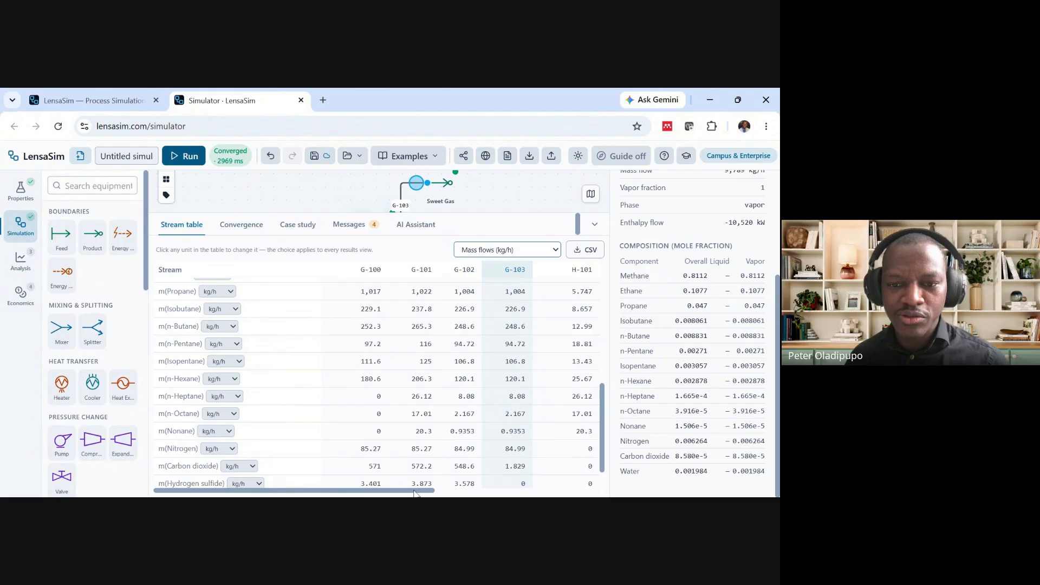
drag(414, 492, 457, 490)
scroll(453, 366, down, 2)
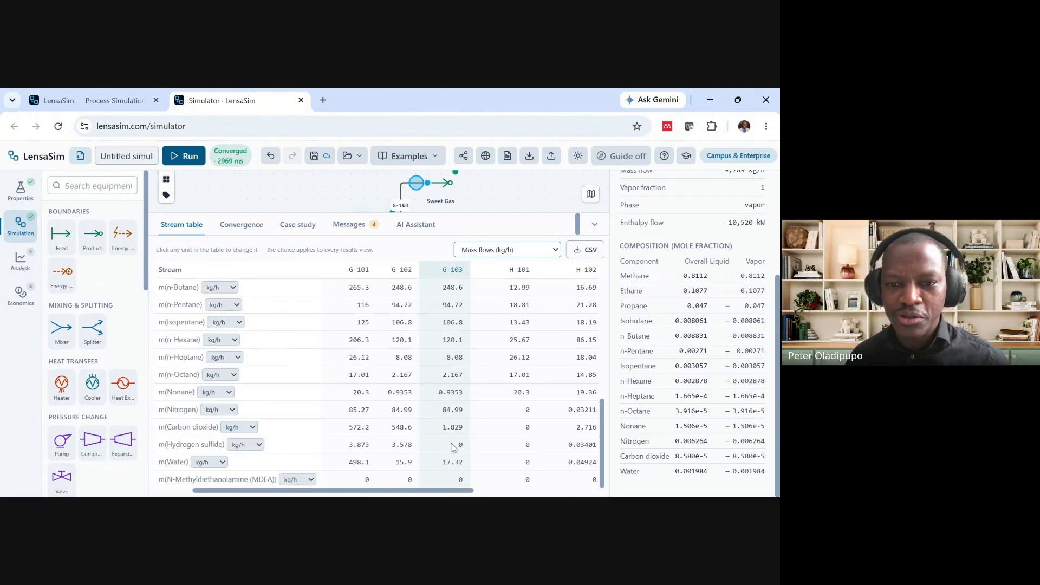
drag(413, 428, 391, 429)
click(420, 435)
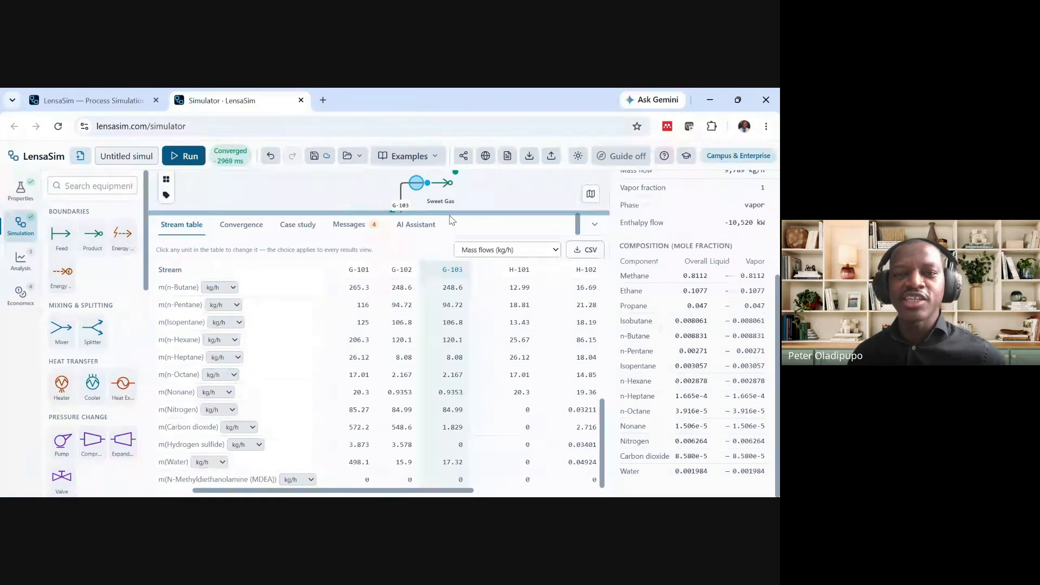
mouse_move(432, 212)
mouse_down()
mouse_move(433, 341)
mouse_move(443, 295)
mouse_move(433, 201)
mouse_up()
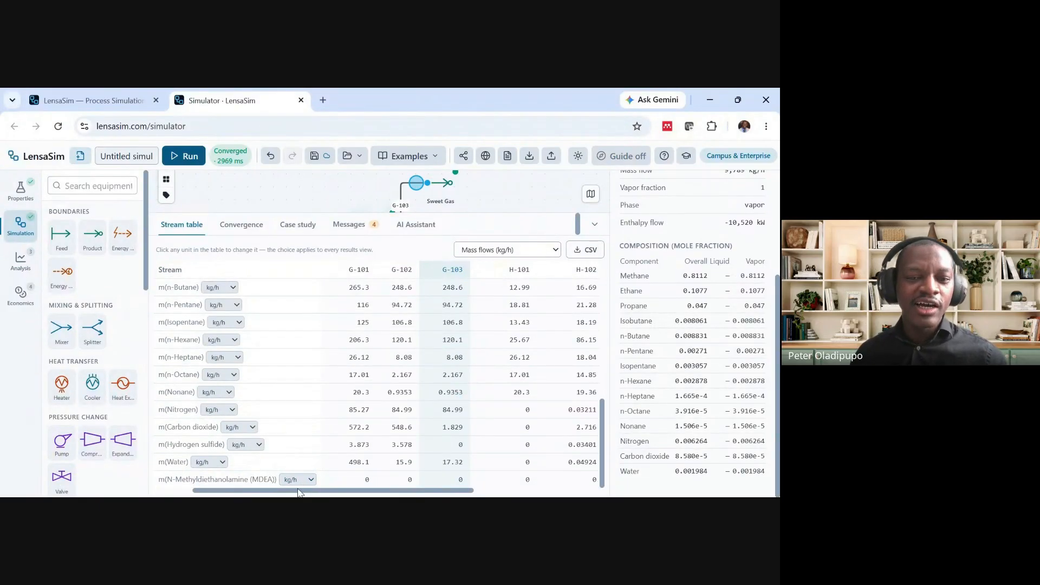
drag(301, 490, 271, 490)
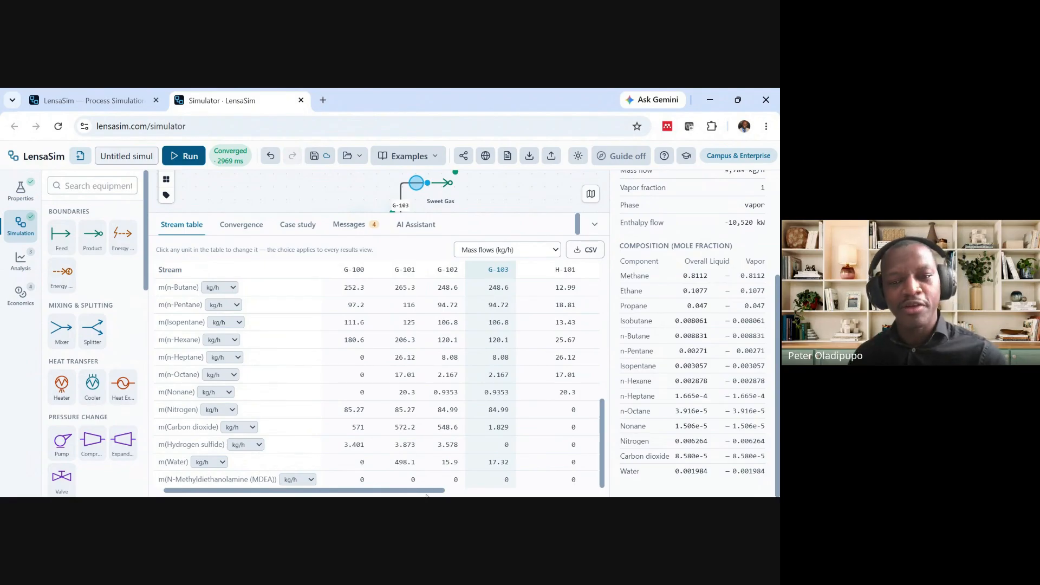
drag(432, 492, 463, 489)
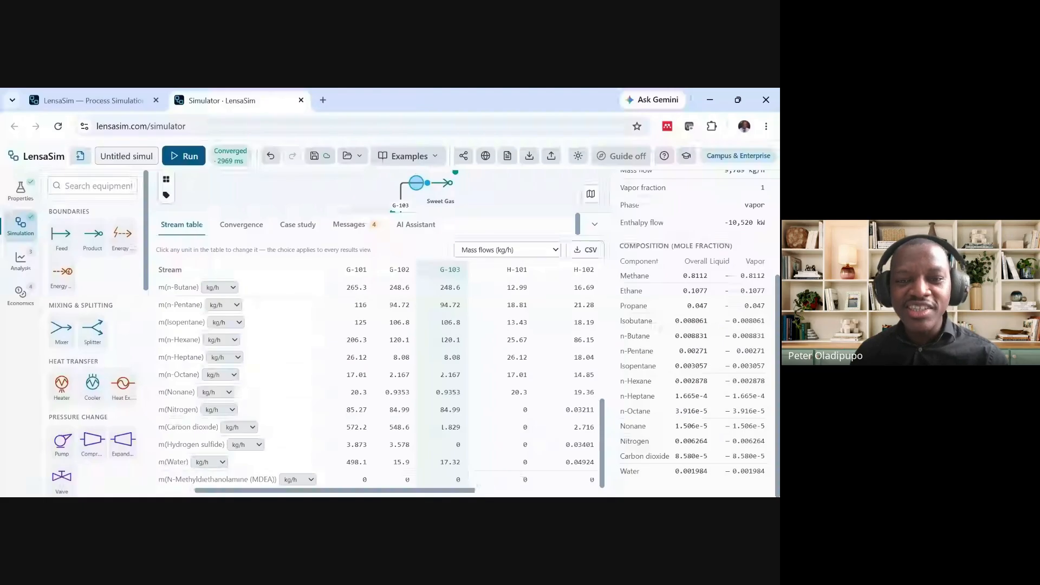
drag(465, 466, 437, 466)
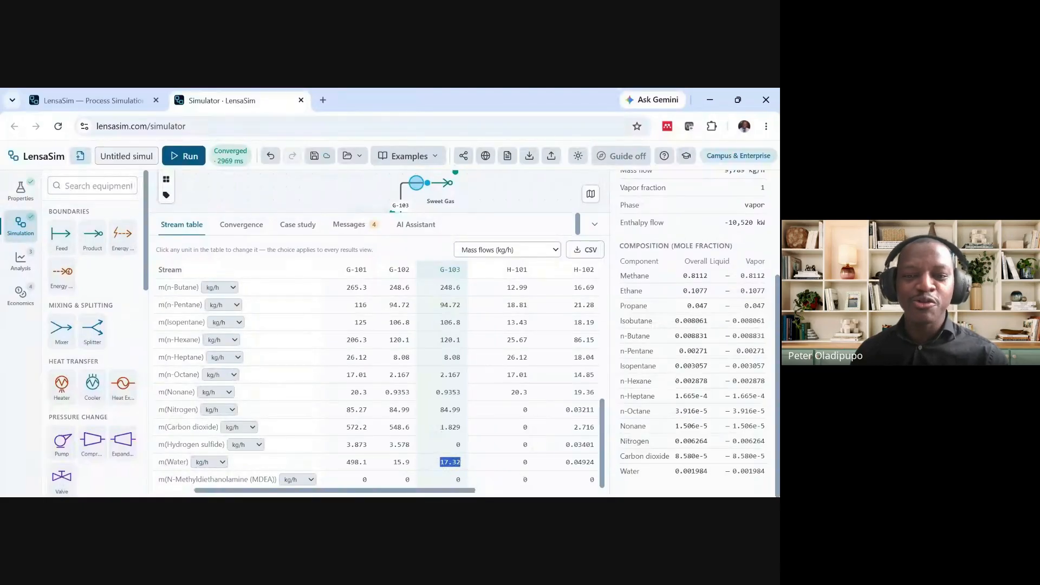
Shrink the stream table to bring back the flowsheet and review the Sweet Gas product's solved results
drag(390, 211, 390, 358)
drag(453, 221, 412, 284)
click(412, 284)
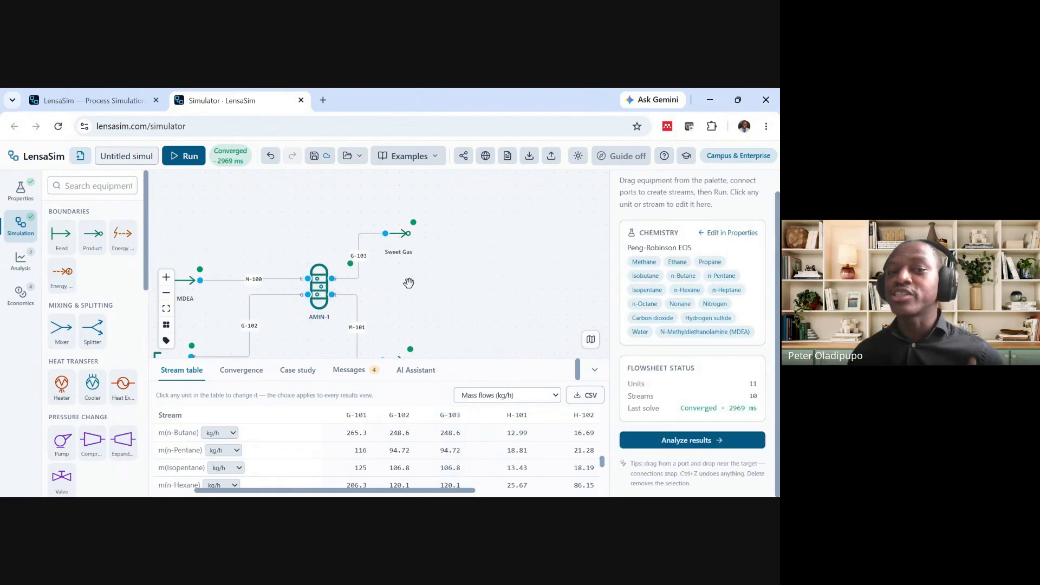
drag(397, 234, 396, 222)
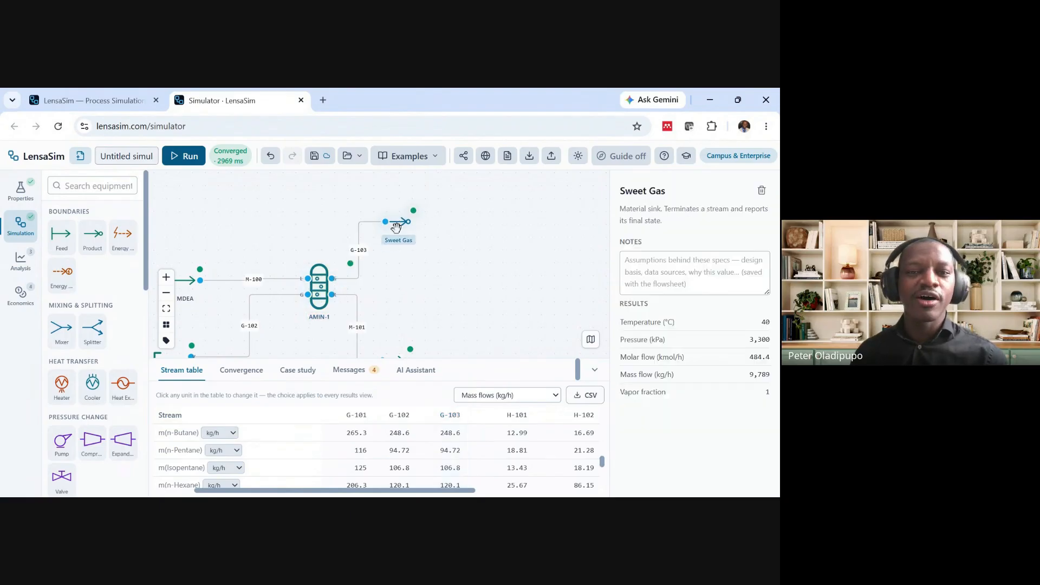
drag(409, 295, 400, 304)
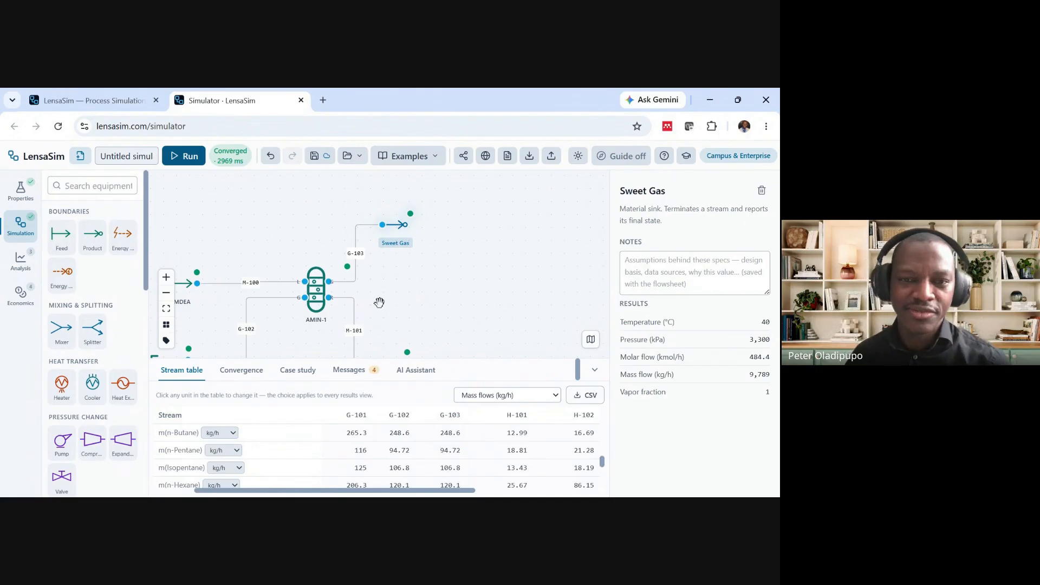
drag(397, 296, 375, 295)
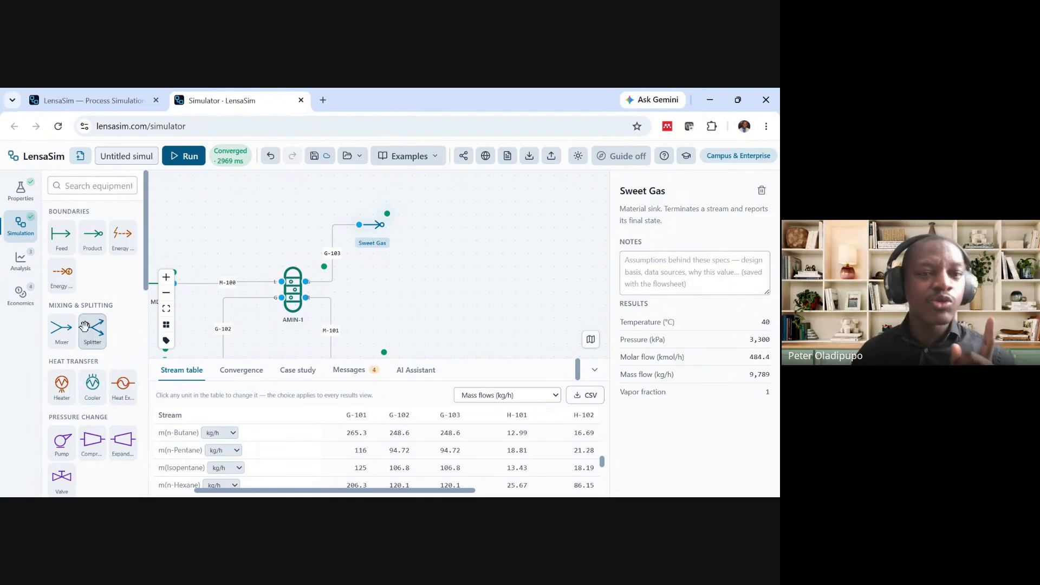
Add a component separator to the flowsheet above the amine absorber
scroll(89, 331, down, 2)
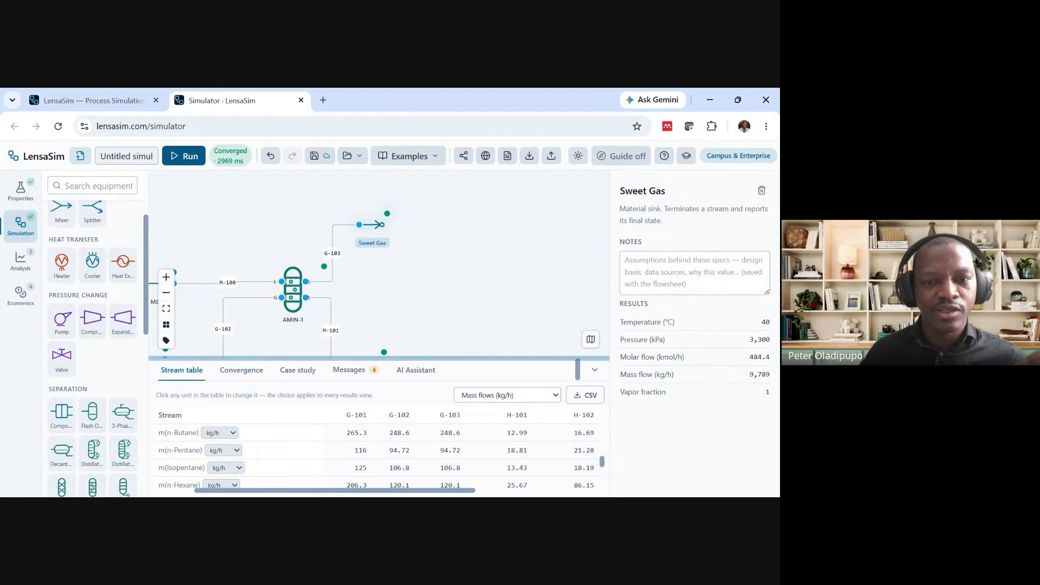
drag(349, 358, 349, 465)
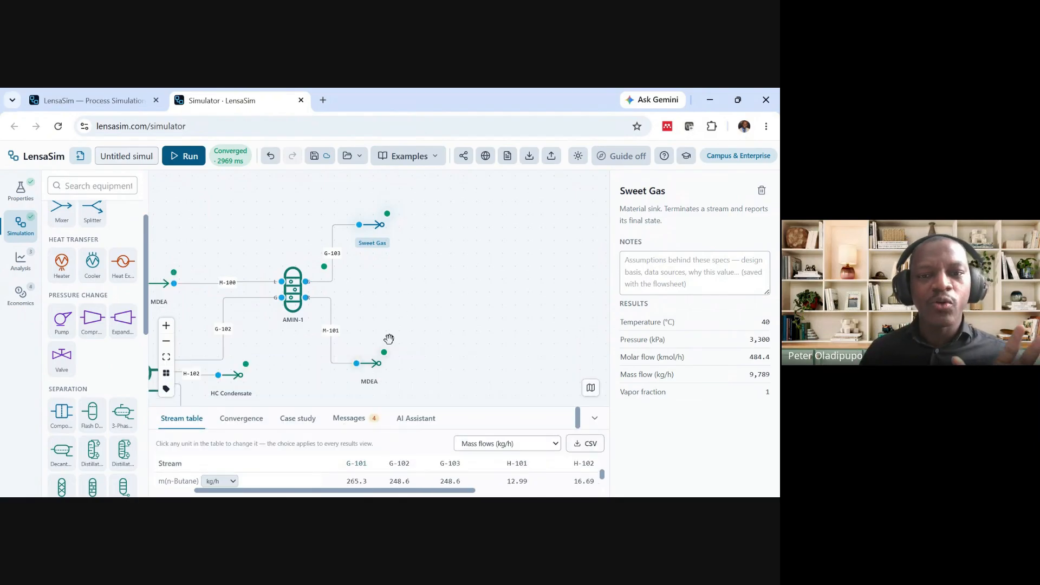
drag(415, 298, 530, 285)
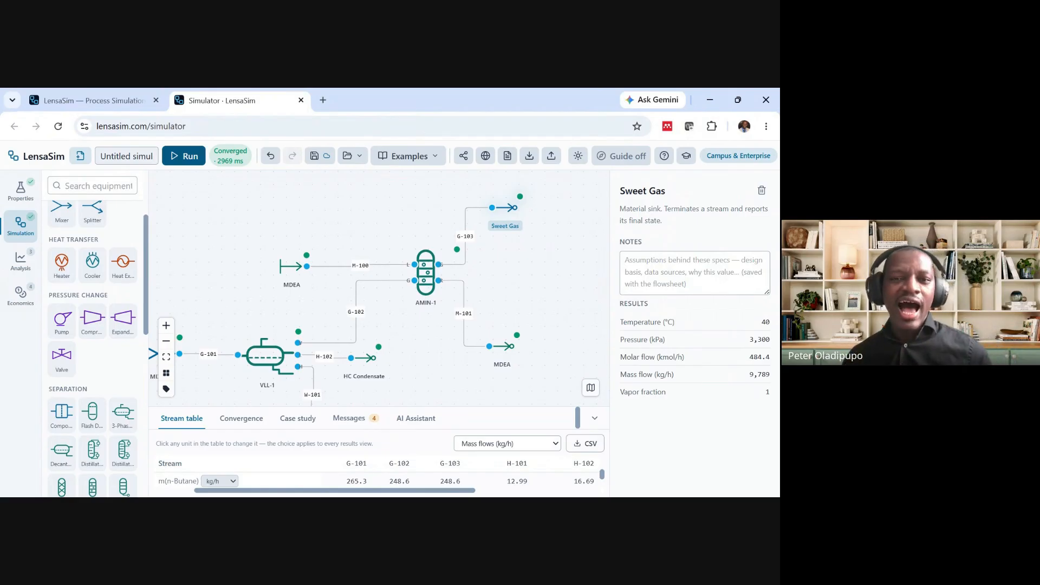
drag(549, 278, 525, 281)
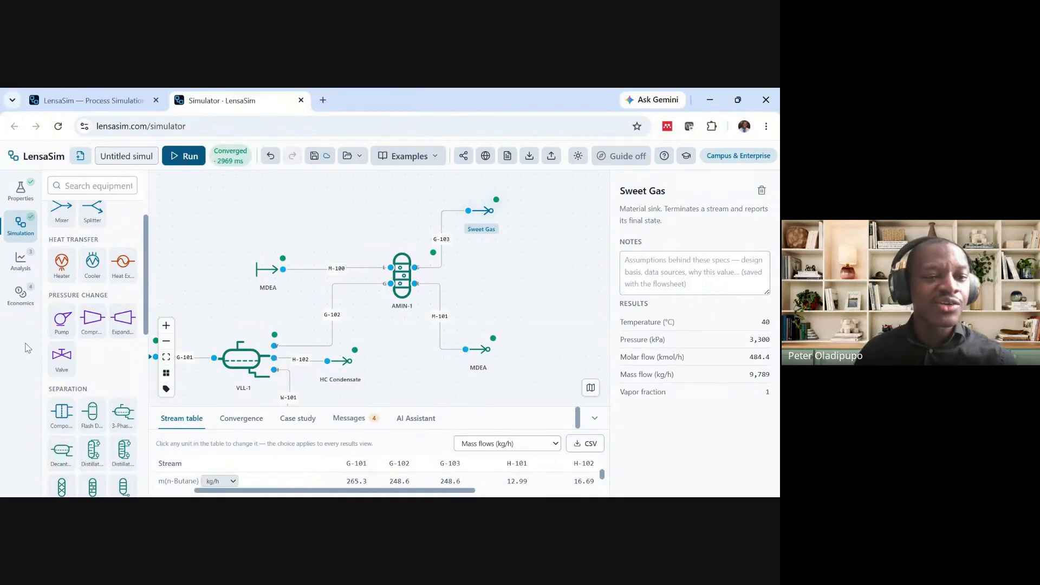
scroll(89, 330, down, 2)
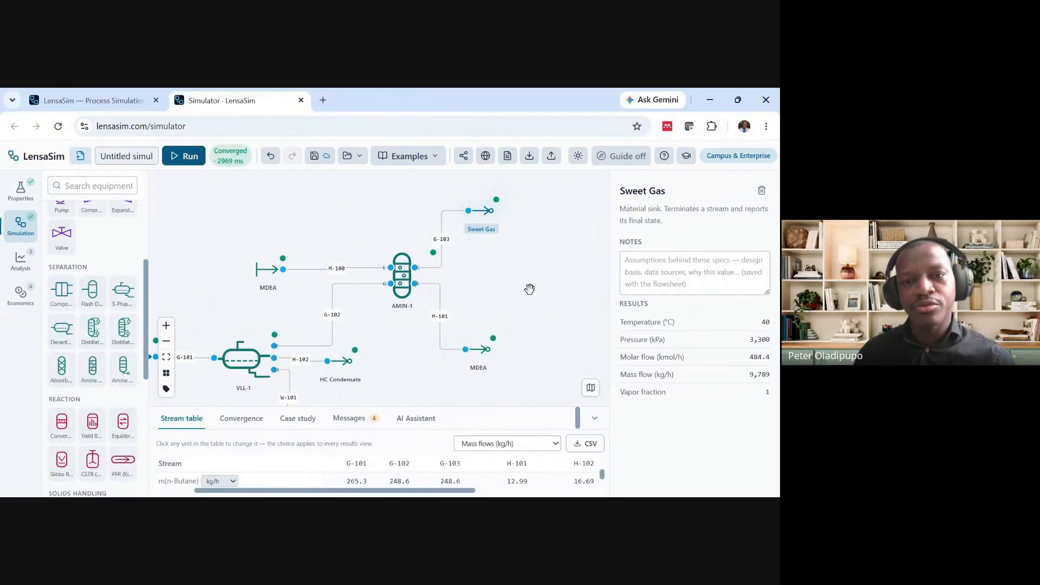
drag(529, 290, 494, 306)
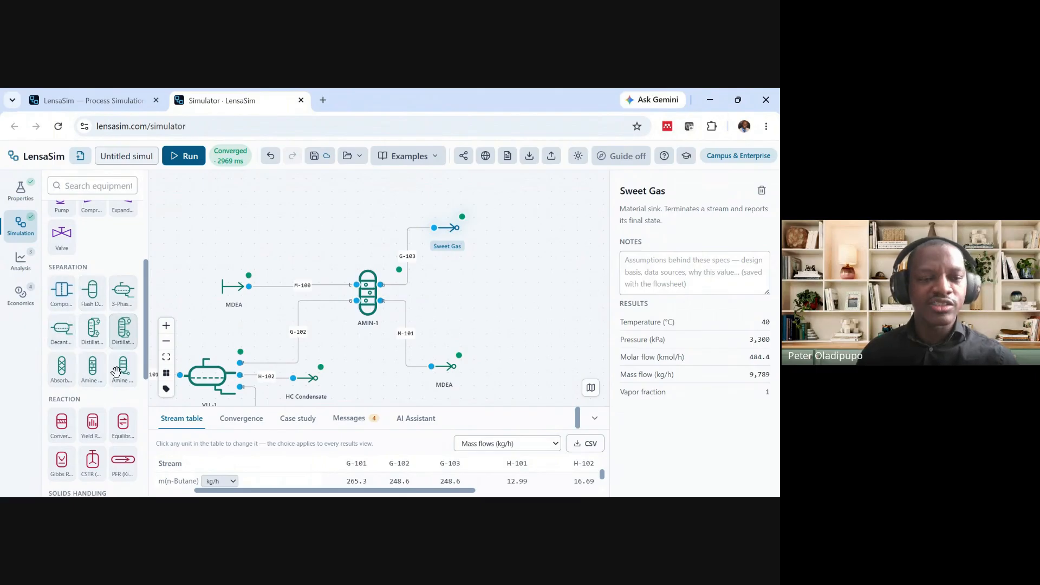
click(61, 295)
drag(207, 220, 331, 220)
click(498, 326)
drag(498, 326, 464, 302)
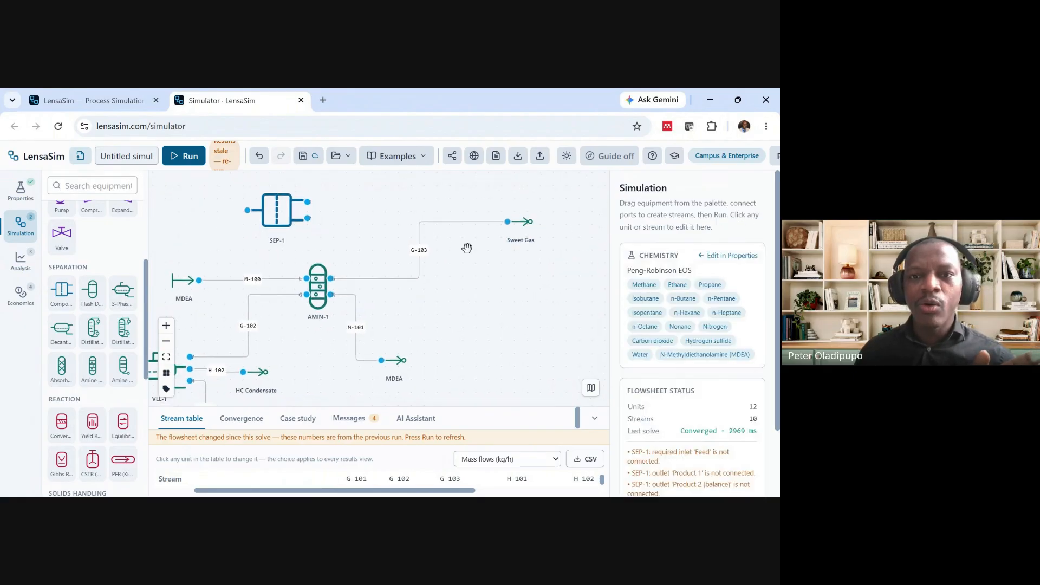
Arrange the Sweet Gas product close to the absorber and place the component separator just downstream of it
click(491, 223)
click(489, 285)
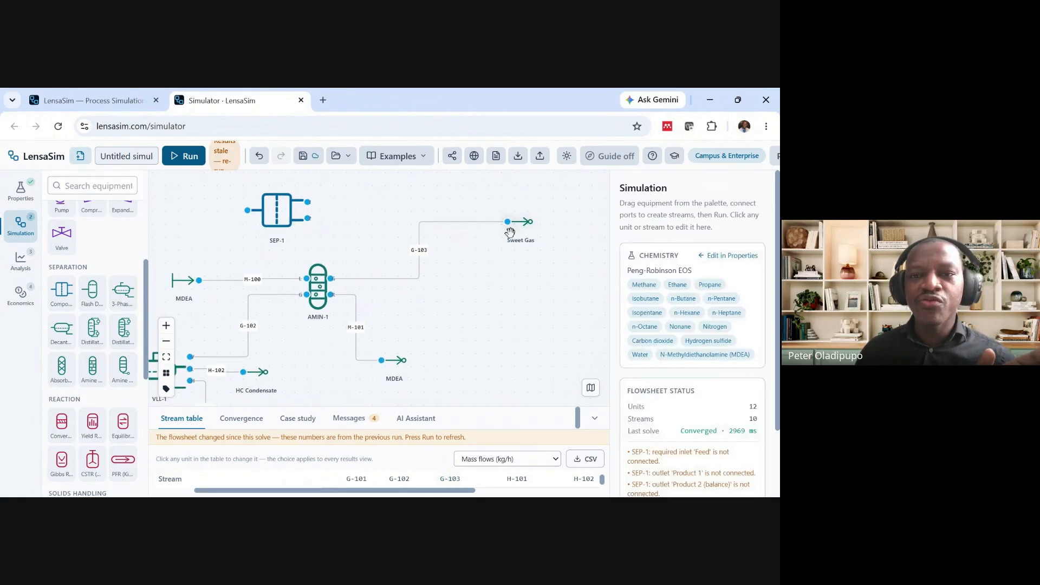
drag(487, 225, 390, 222)
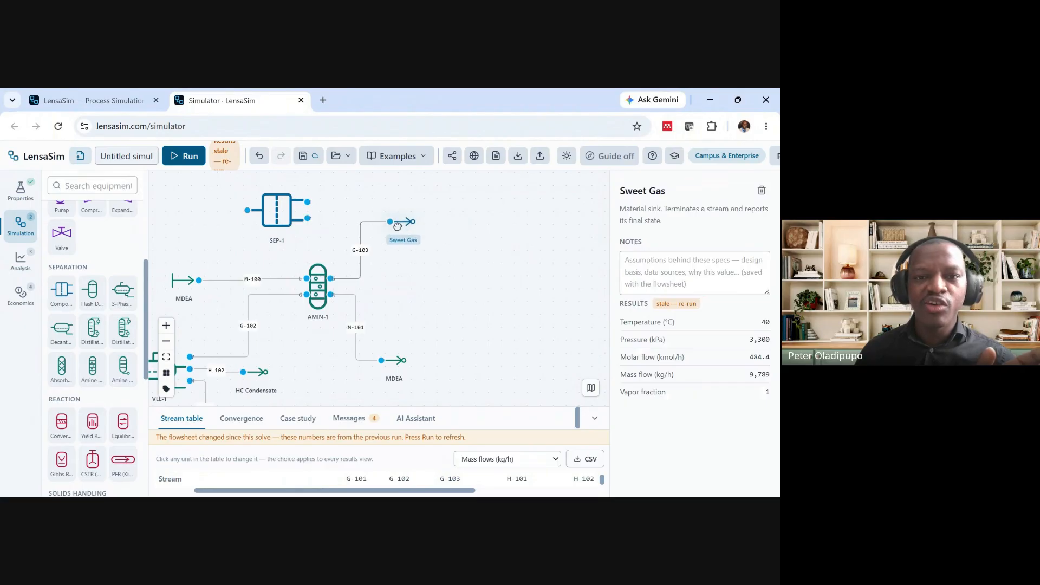
drag(278, 204, 451, 264)
click(432, 362)
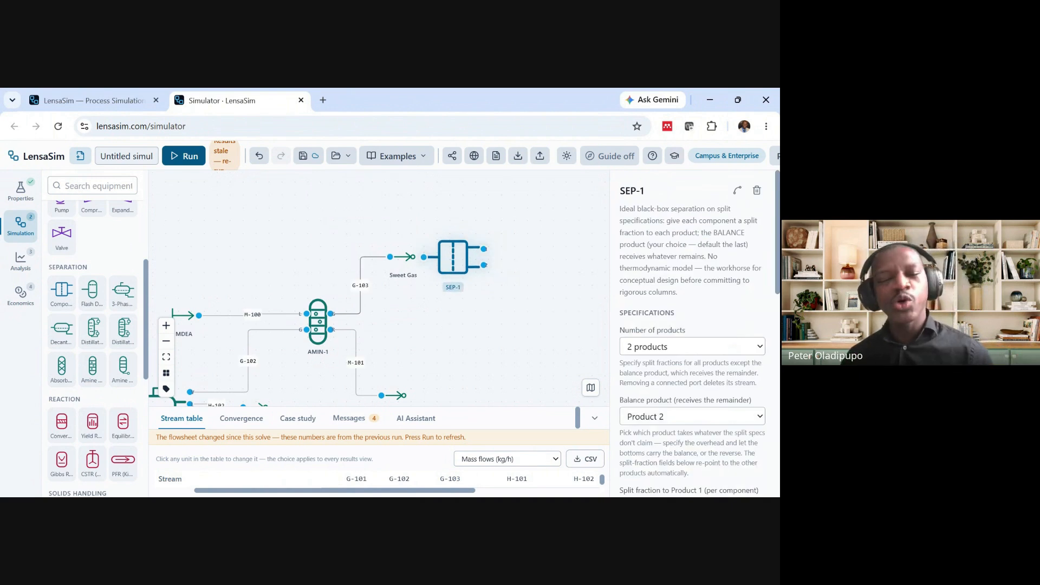
Give the component separator some clearance and reroute stream G-103 from the Sweet Gas product to the separator's inlet
drag(430, 337, 413, 314)
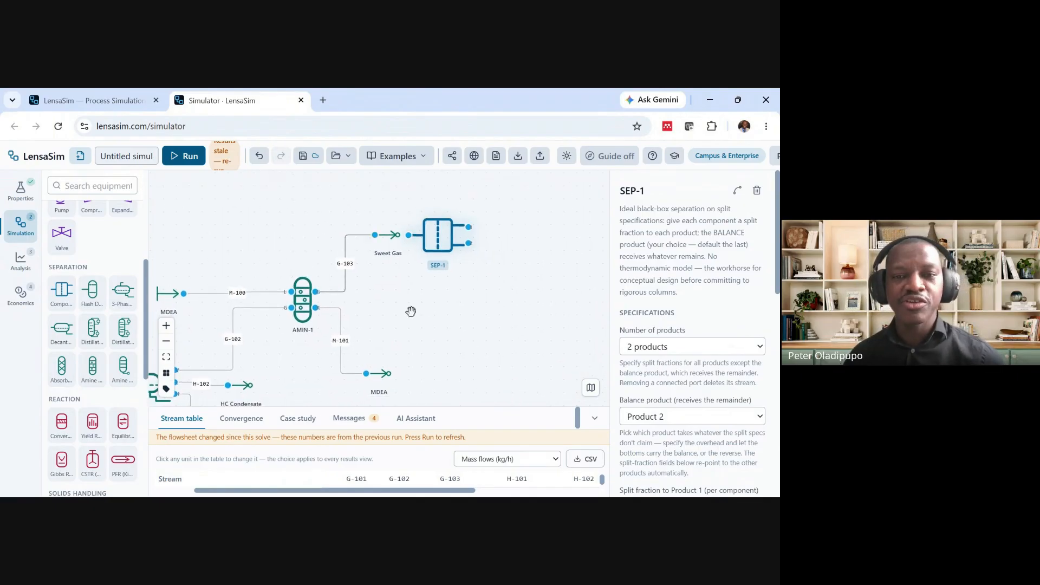
drag(428, 235, 434, 234)
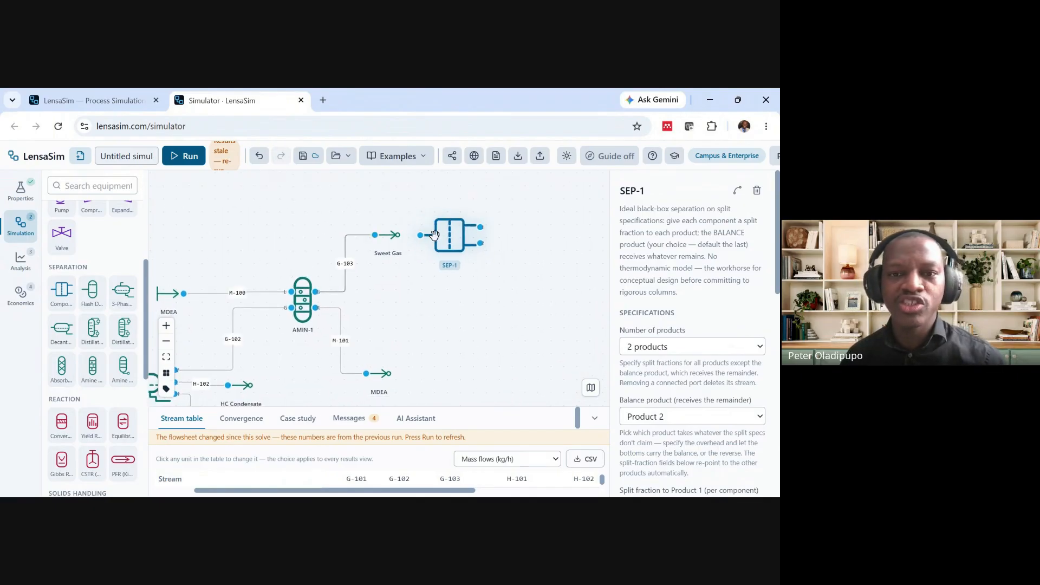
click(364, 234)
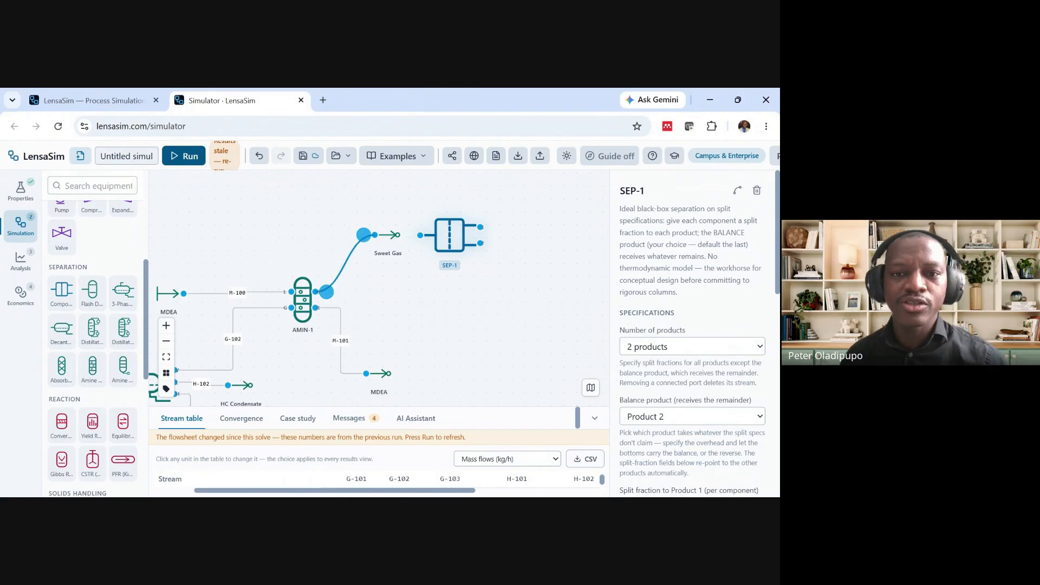
drag(363, 234, 421, 234)
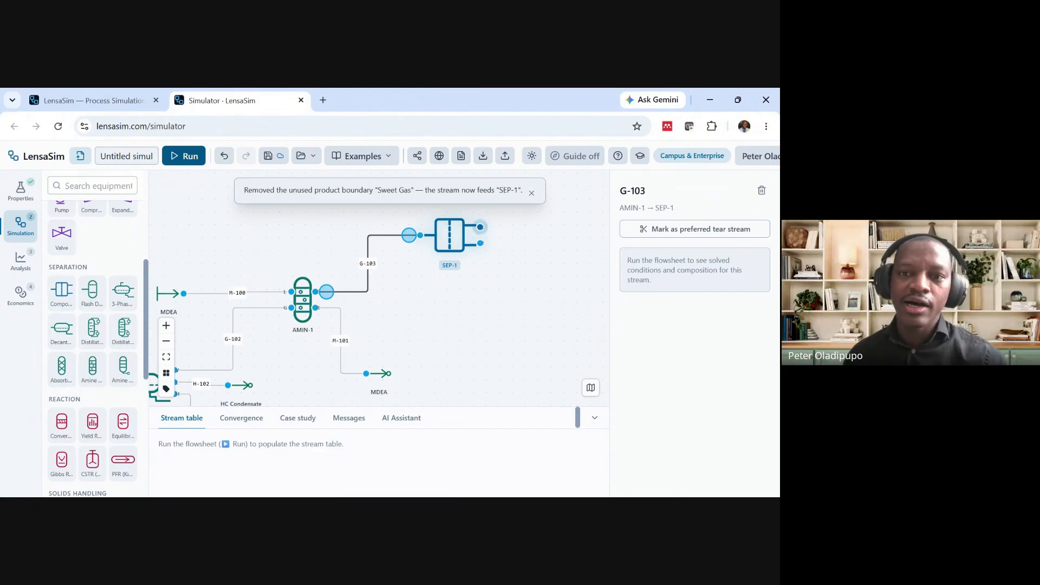
Draw outlet streams from both ports of the component separator to new product boundaries and raise the upper product
drag(479, 227, 501, 307)
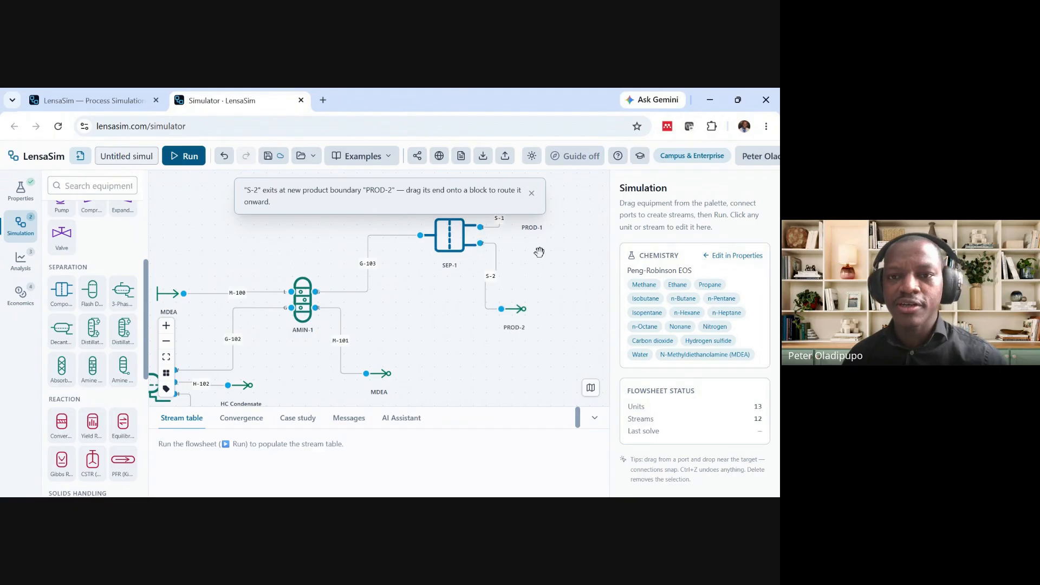
drag(539, 252, 493, 299)
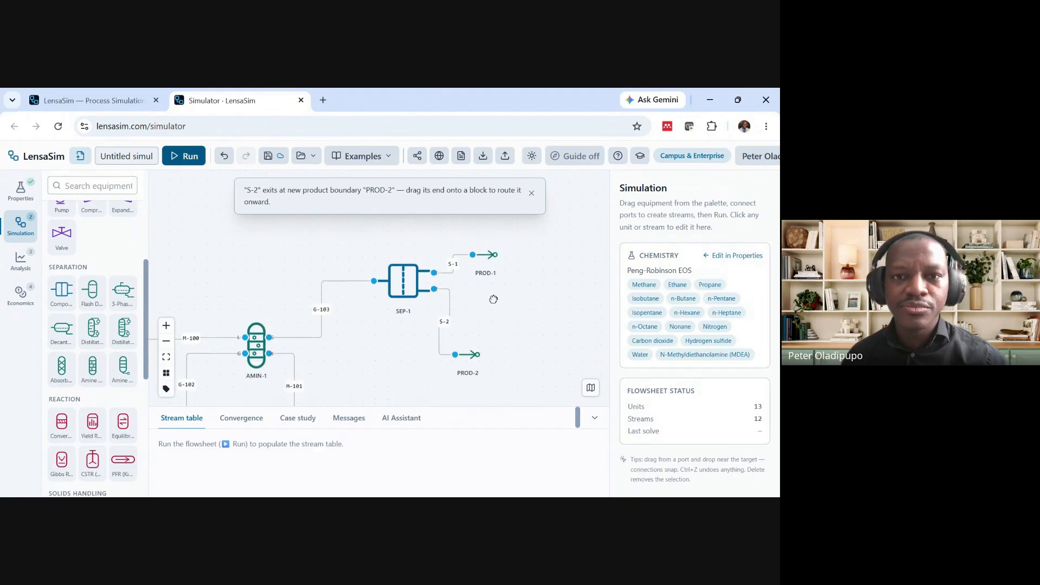
drag(484, 257, 479, 236)
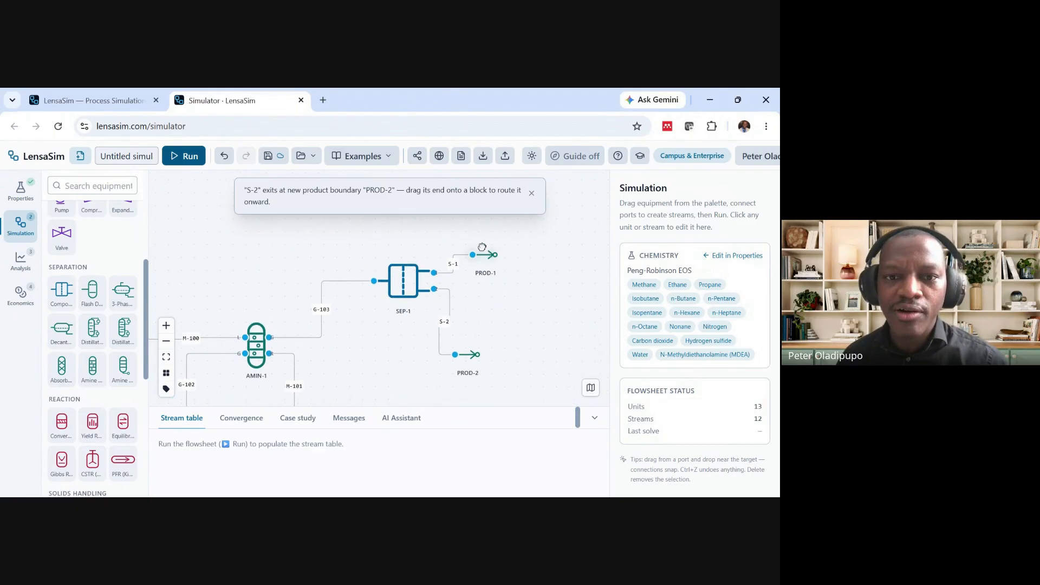
click(531, 194)
Rename the separator's upper outlet stream S-1 as Sweet Dry Gas
right_click(457, 239)
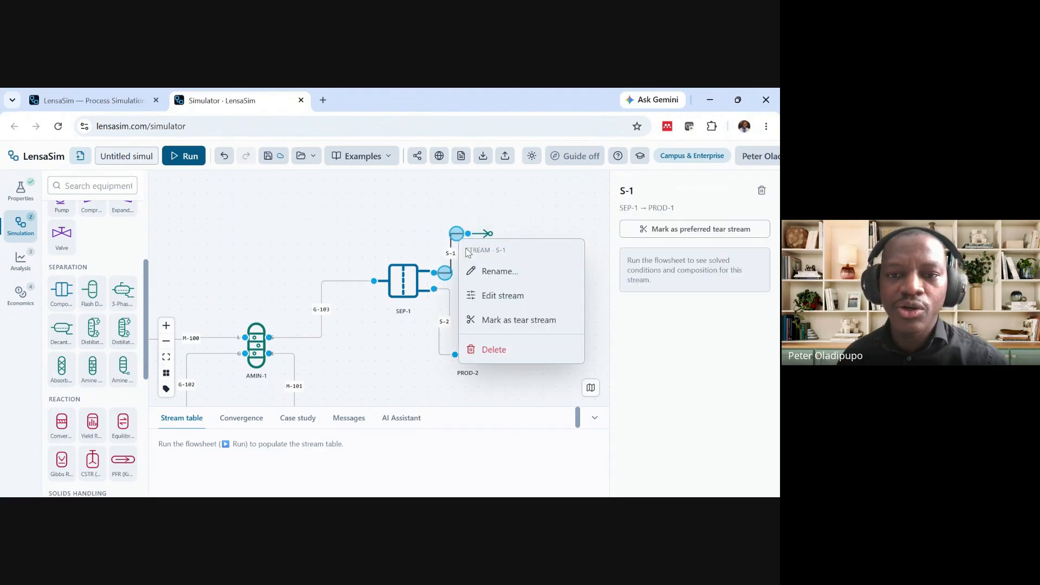
click(496, 271)
key(shift+Left)
key(shift+Left)
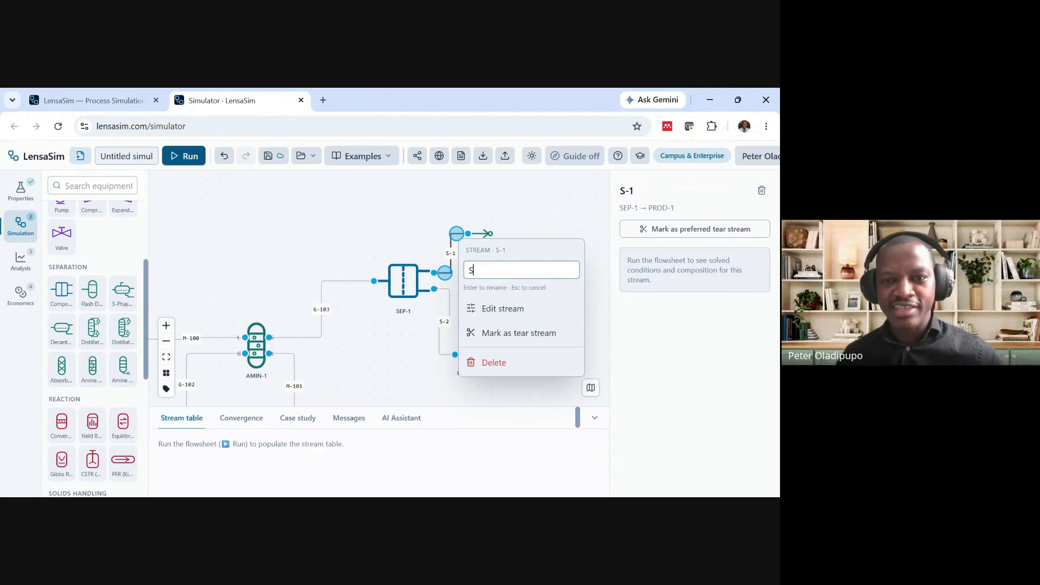
text(weet Dry )
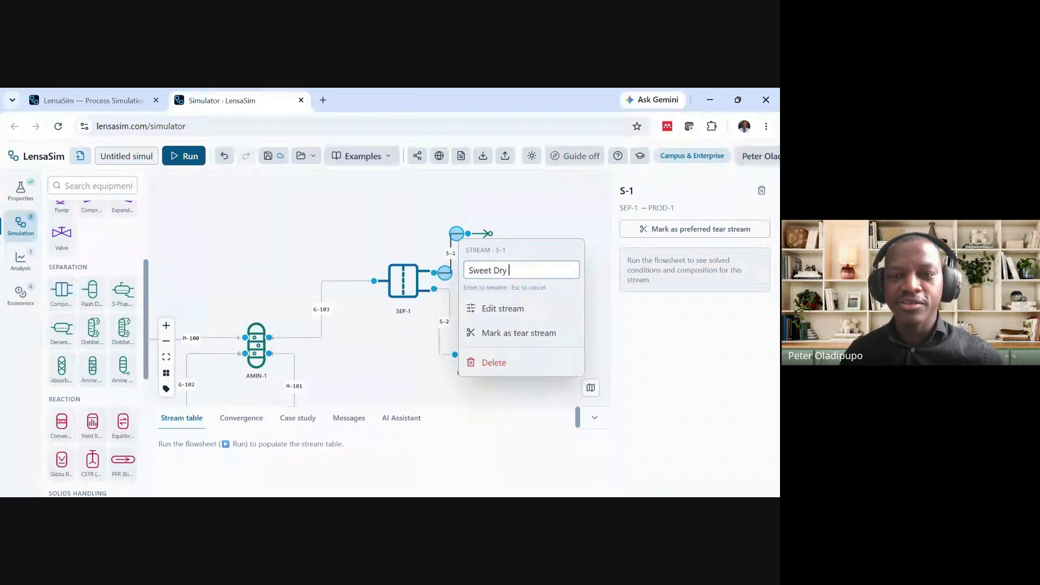
text(Gas)
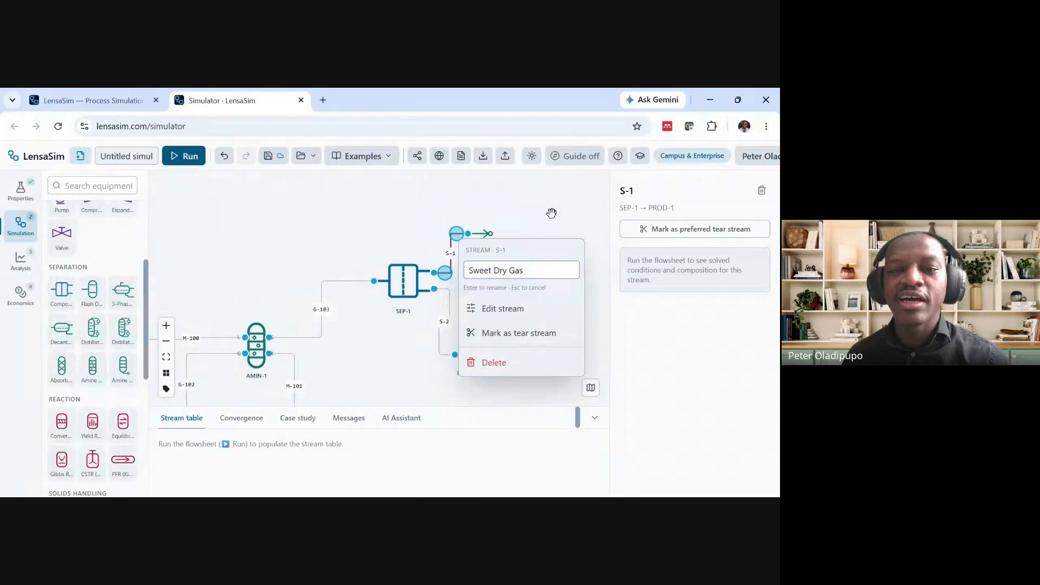
click(556, 217)
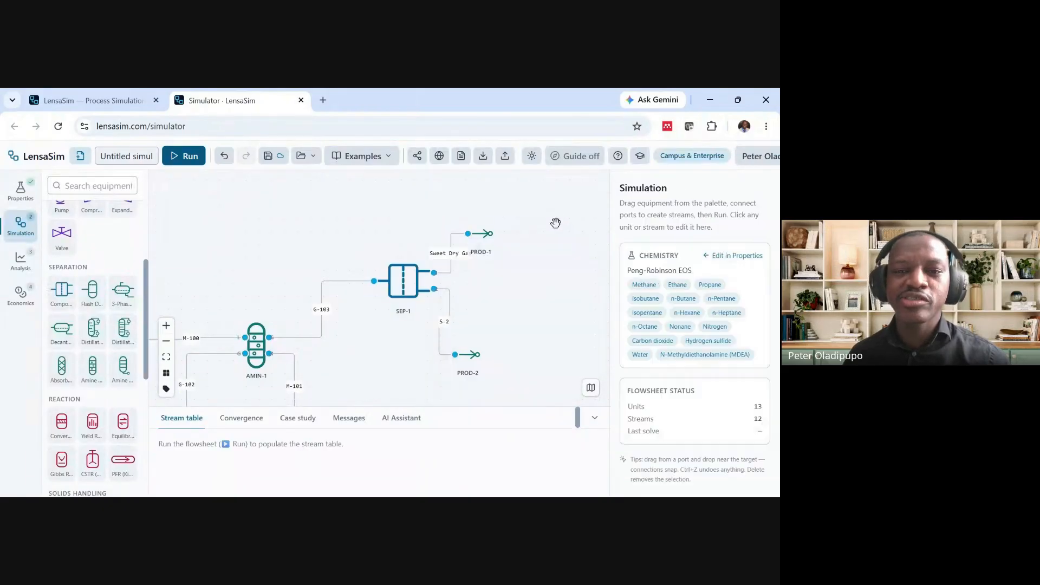
Rename the separator's lower outlet stream S-2 as Water
right_click(444, 352)
click(486, 384)
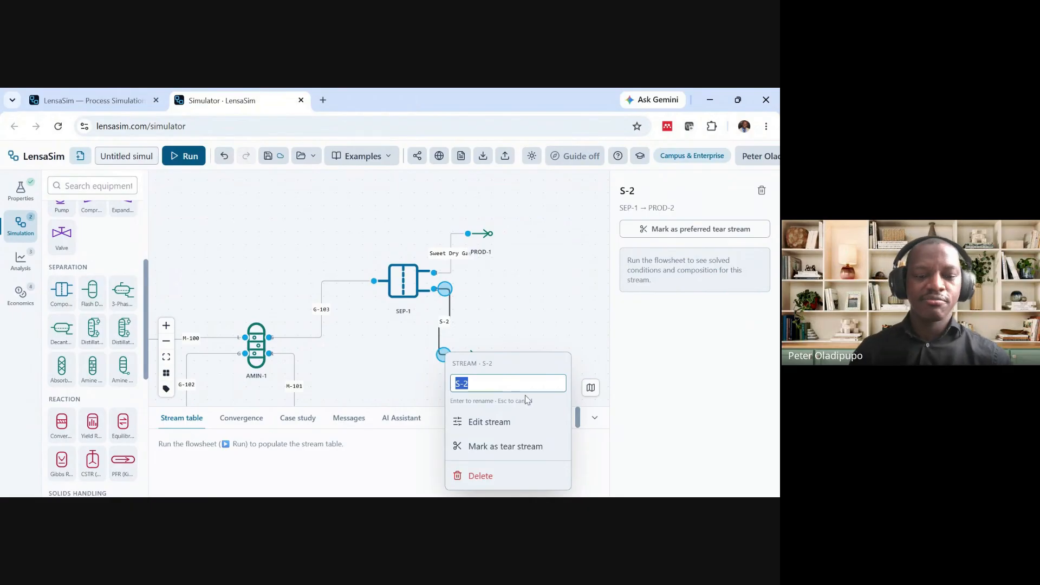
text(Water)
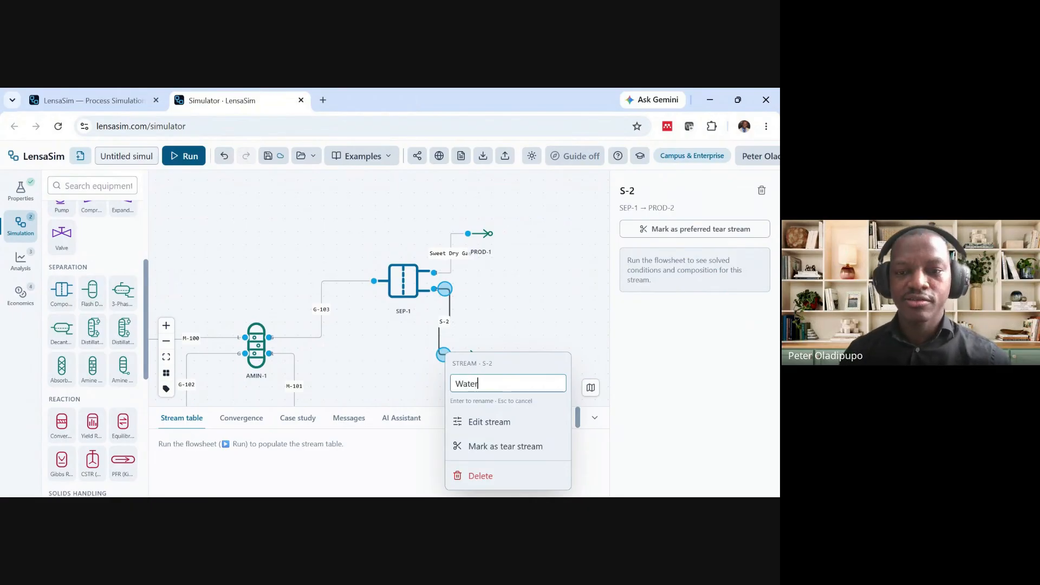
key(Return)
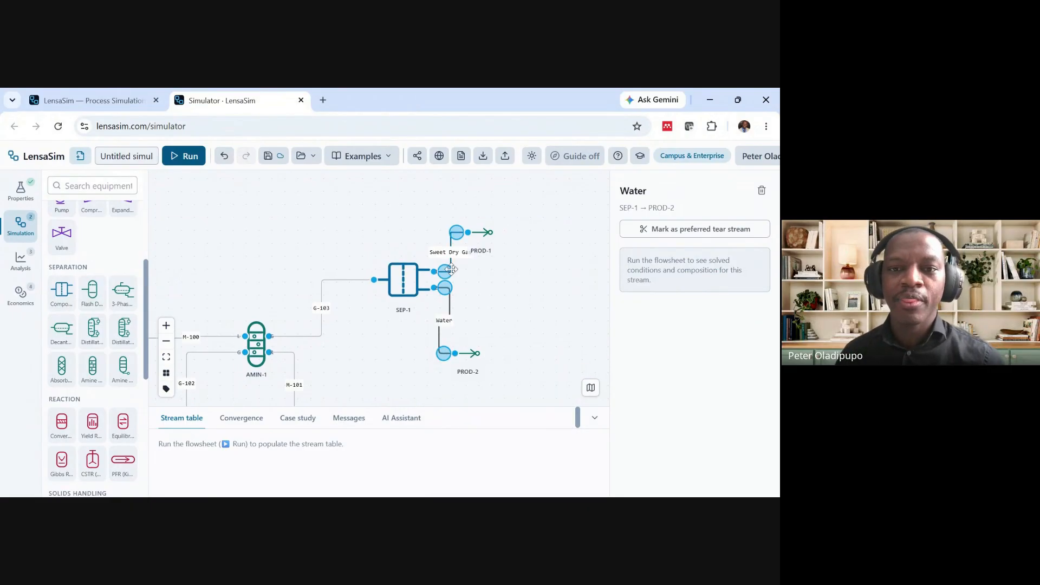
Rename the upper product boundary PROD-1 as Sweet Dry Gas
right_click(484, 249)
key(ctrl+a)
text(S)
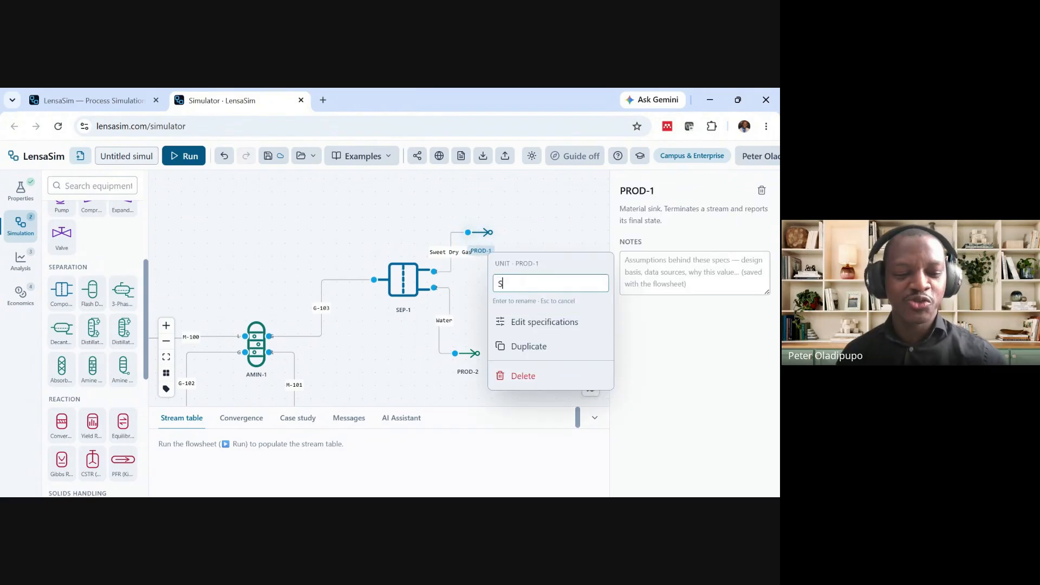
text(weet Dry )
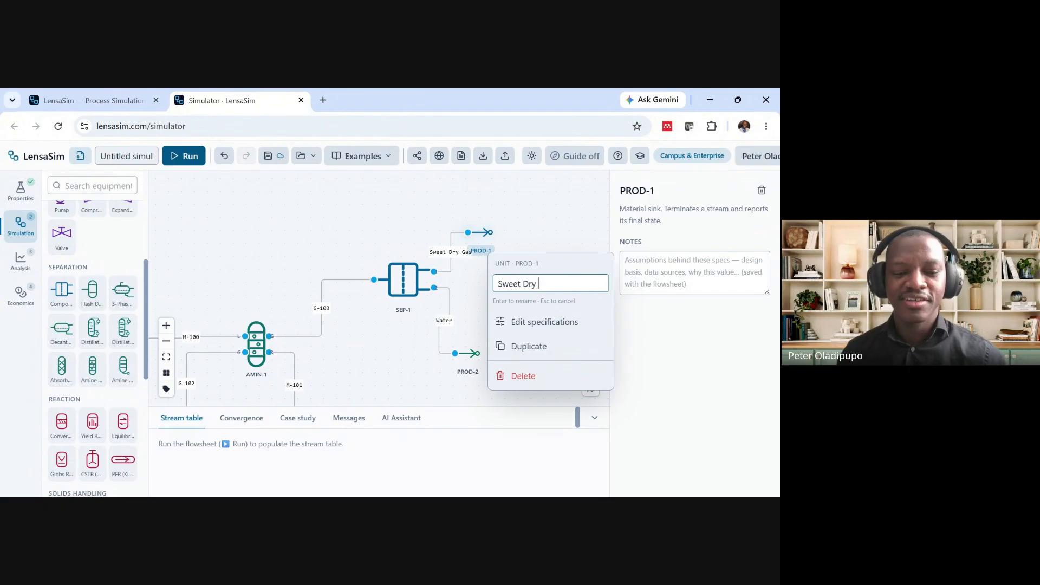
text(Gas)
key(Return)
click(541, 225)
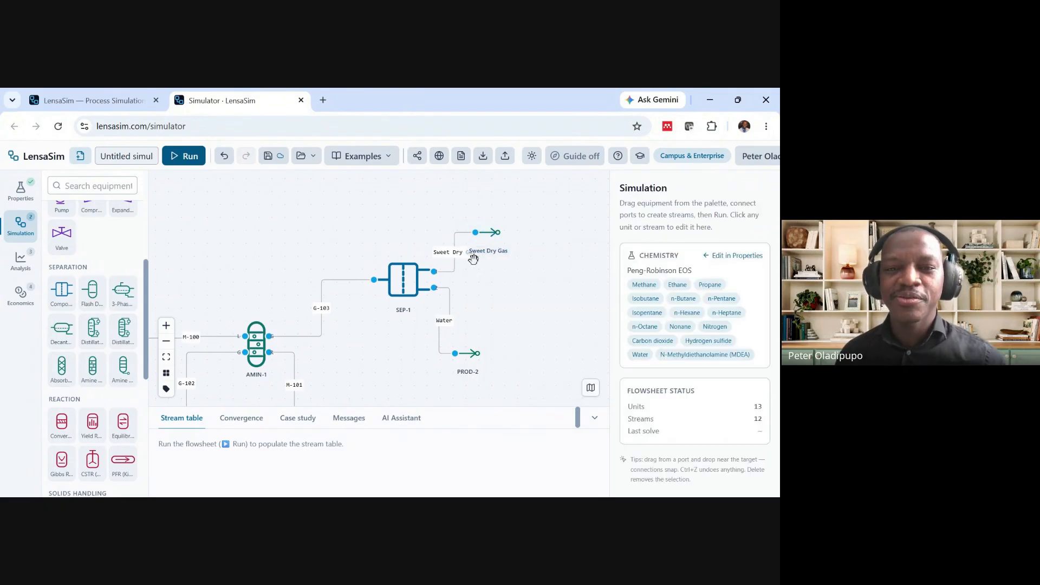
Rename the stream feeding the Sweet Dry Gas product as G-104
right_click(457, 252)
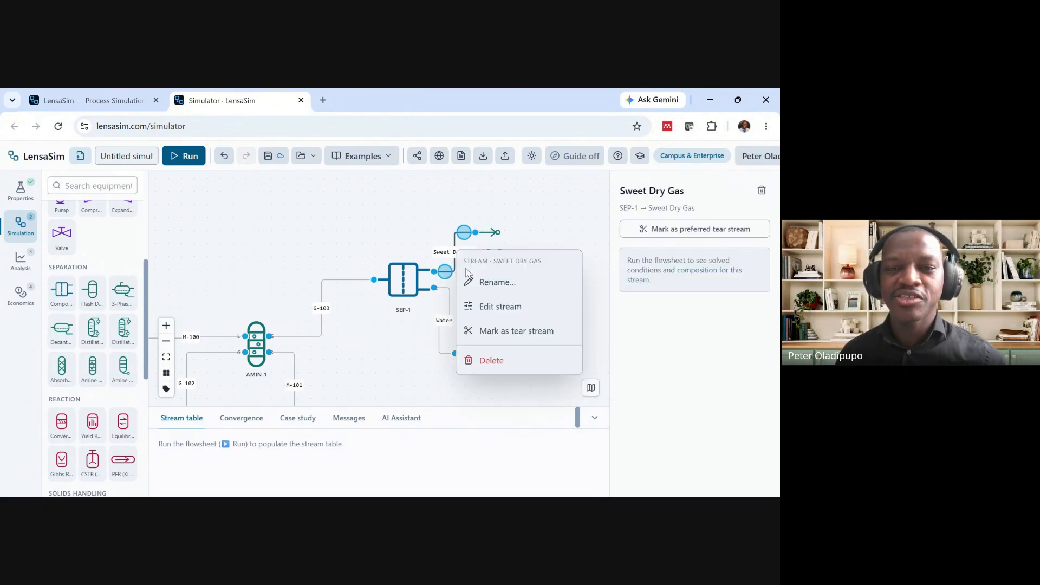
click(495, 282)
drag(522, 281, 470, 281)
text(G-104)
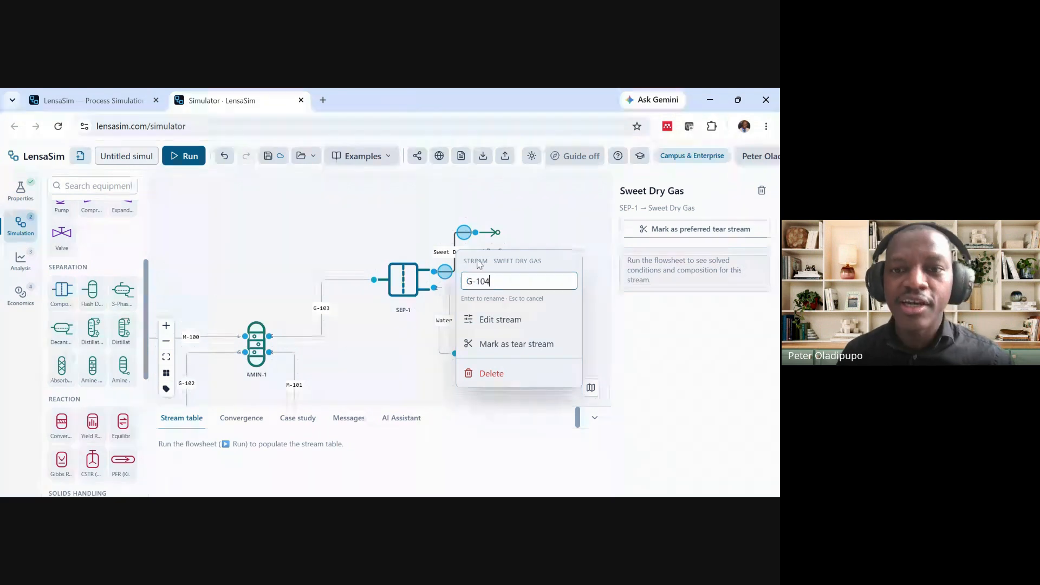
key(Return)
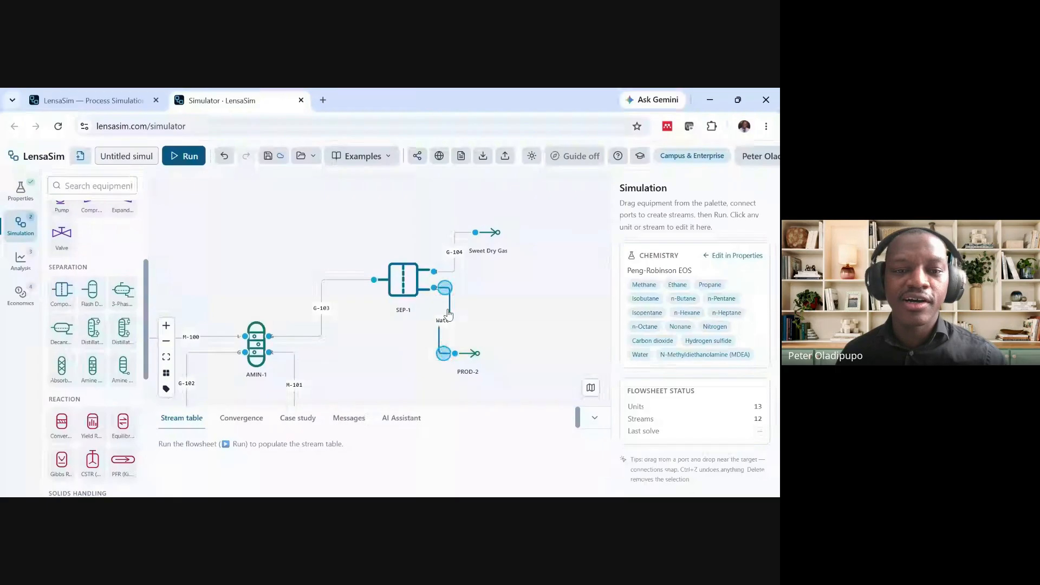
Rename the separator's lower outlet stream as W-102
right_click(449, 311)
click(477, 340)
drag(479, 340, 454, 341)
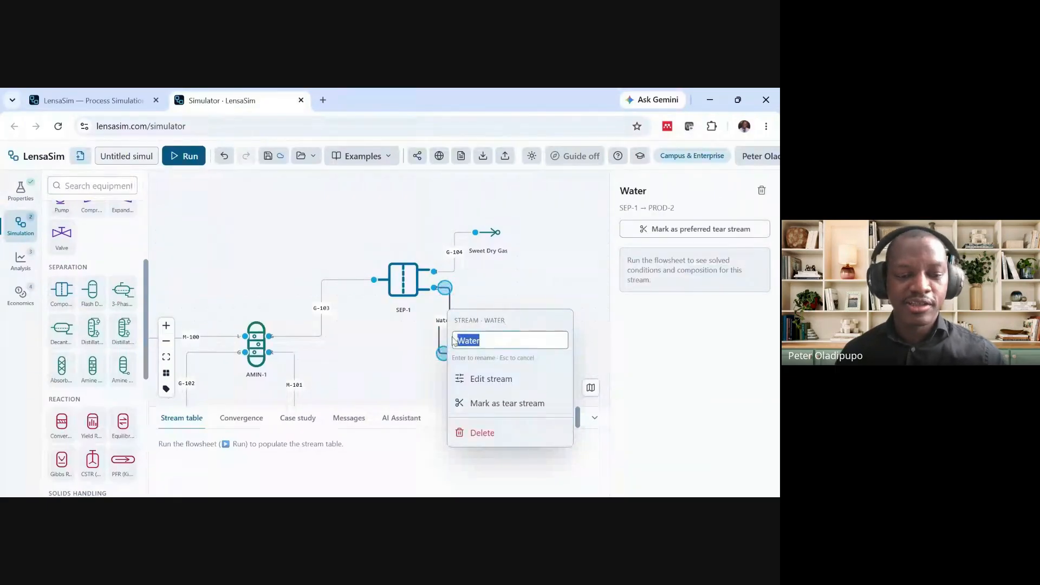
text(W-102)
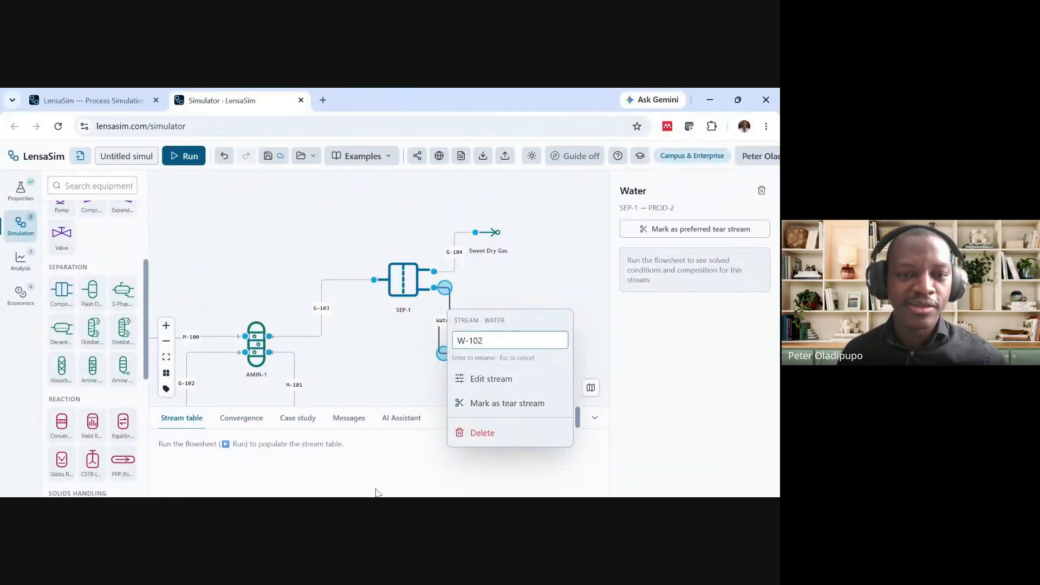
key(Return)
Line up product PROD-2 below the Sweet Dry Gas product and open the component separator's specifications
drag(360, 376, 331, 363)
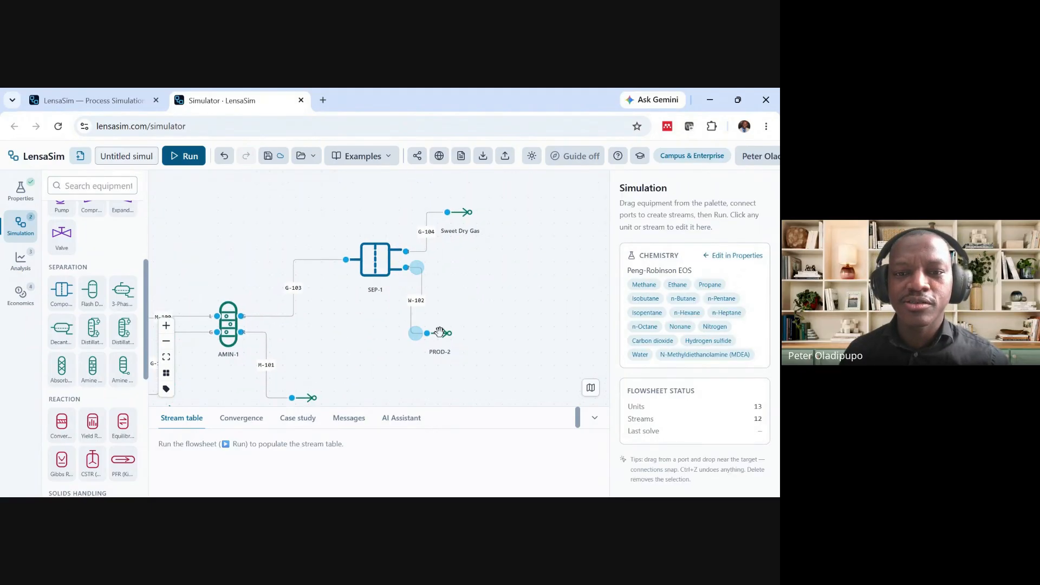
drag(439, 332, 459, 339)
drag(464, 286, 466, 315)
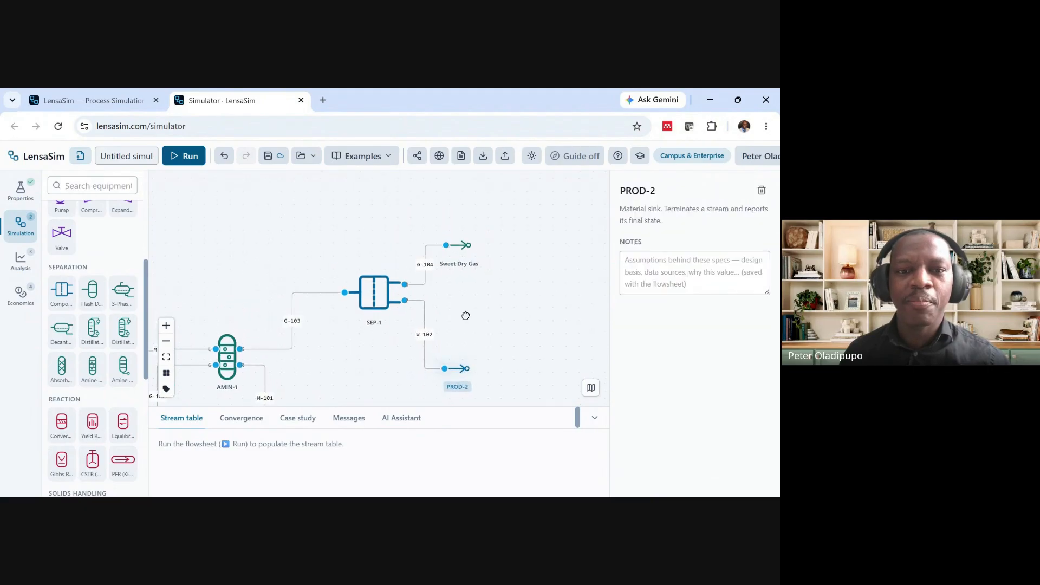
mouse_move(365, 345)
mouse_down()
mouse_move(346, 341)
mouse_move(347, 352)
mouse_up()
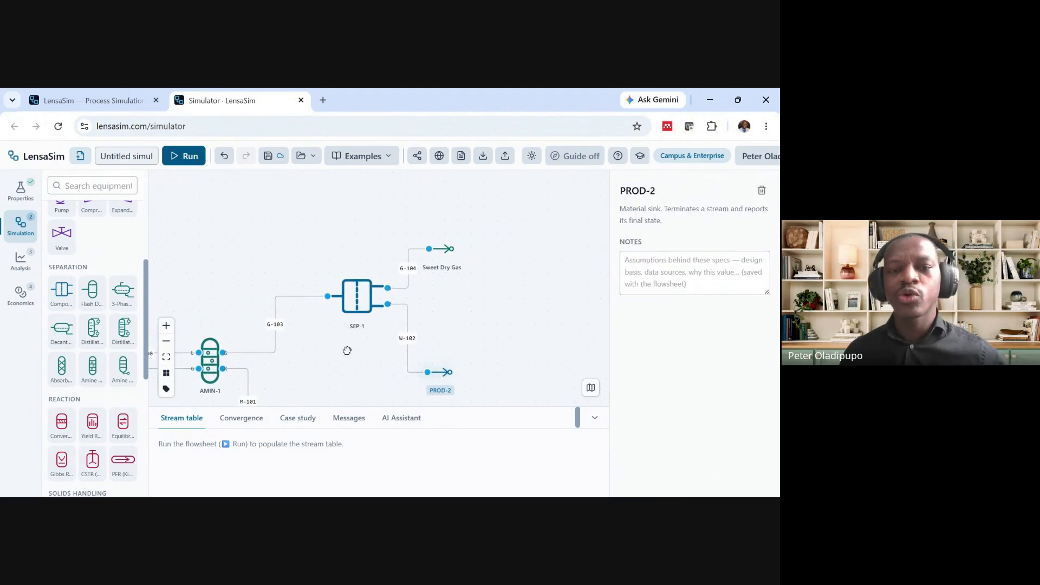
click(355, 314)
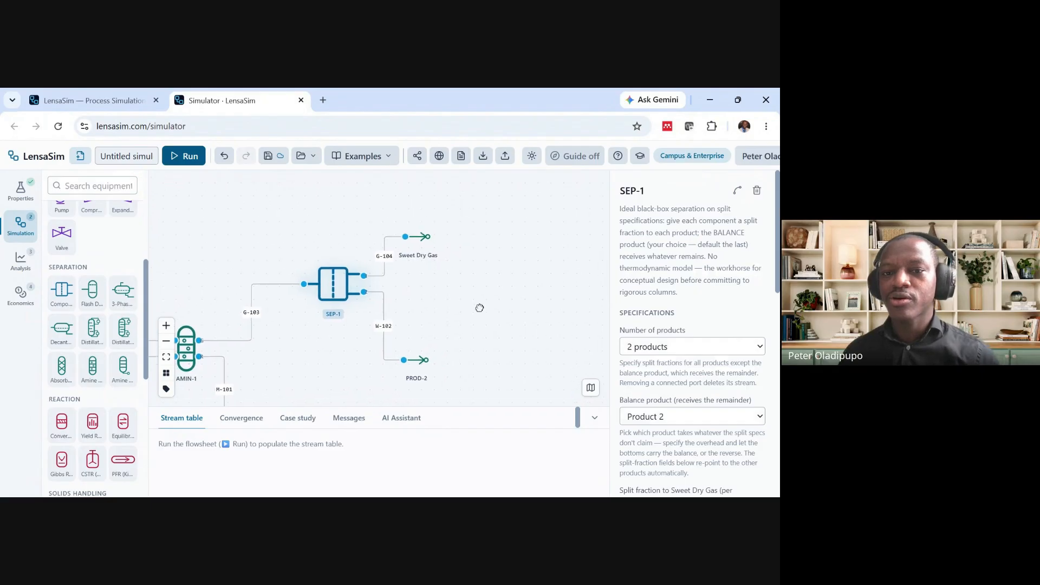
drag(479, 308, 490, 316)
scroll(702, 316, down, 1)
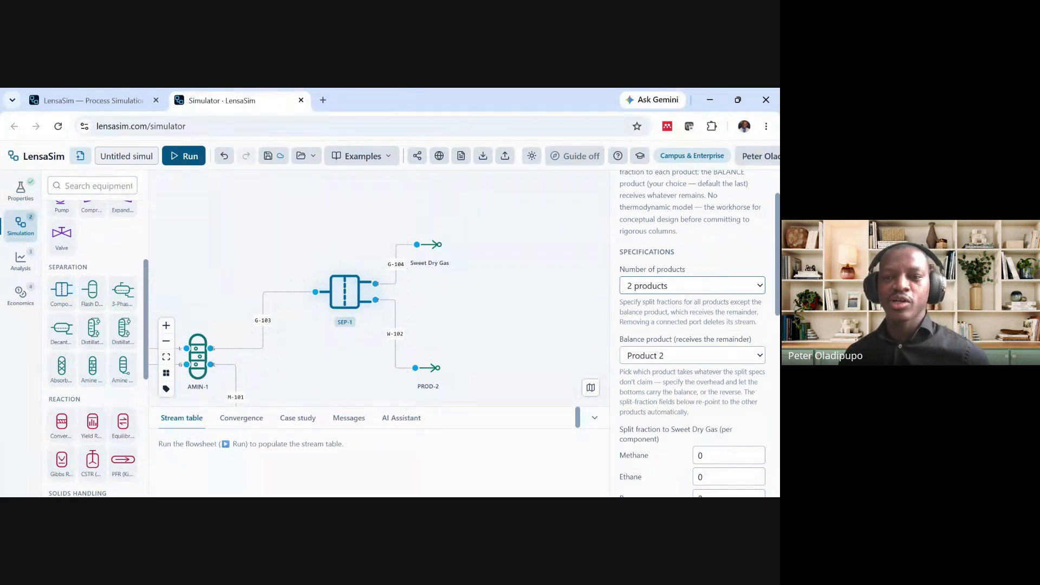
Rename the lower product boundary PROD-2 as Water
right_click(429, 379)
text(Water)
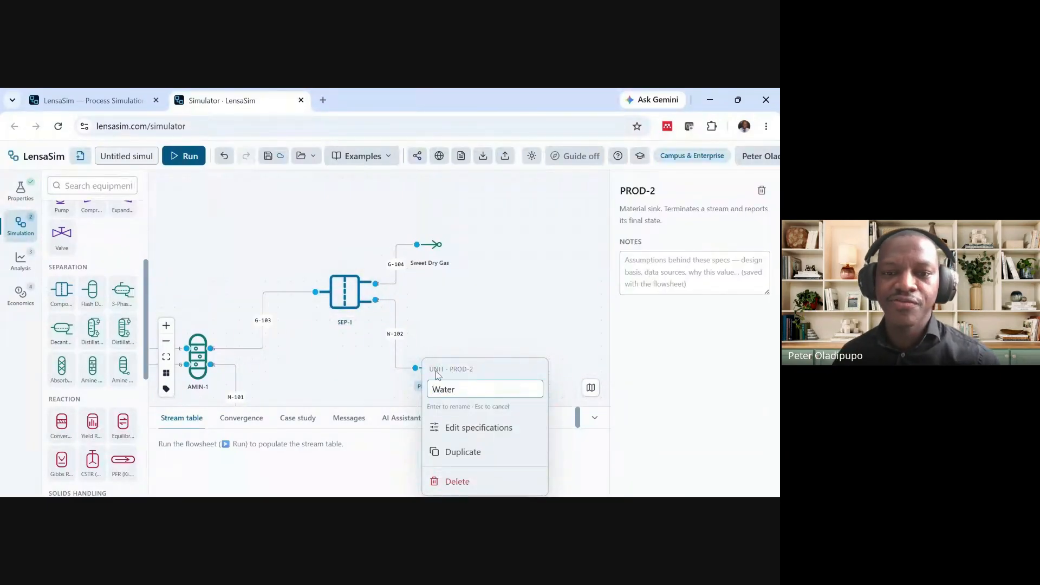
click(492, 292)
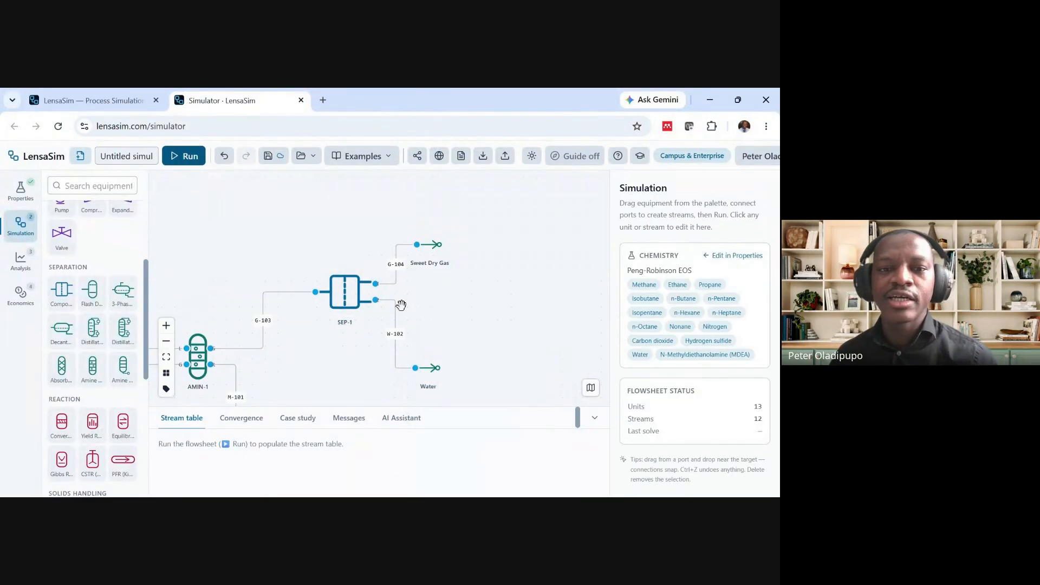
Set the component separator's balance product to Product 1, so that the split fractions are specified for the Water product
click(343, 298)
scroll(704, 325, down, 2)
scroll(725, 296, down, 2)
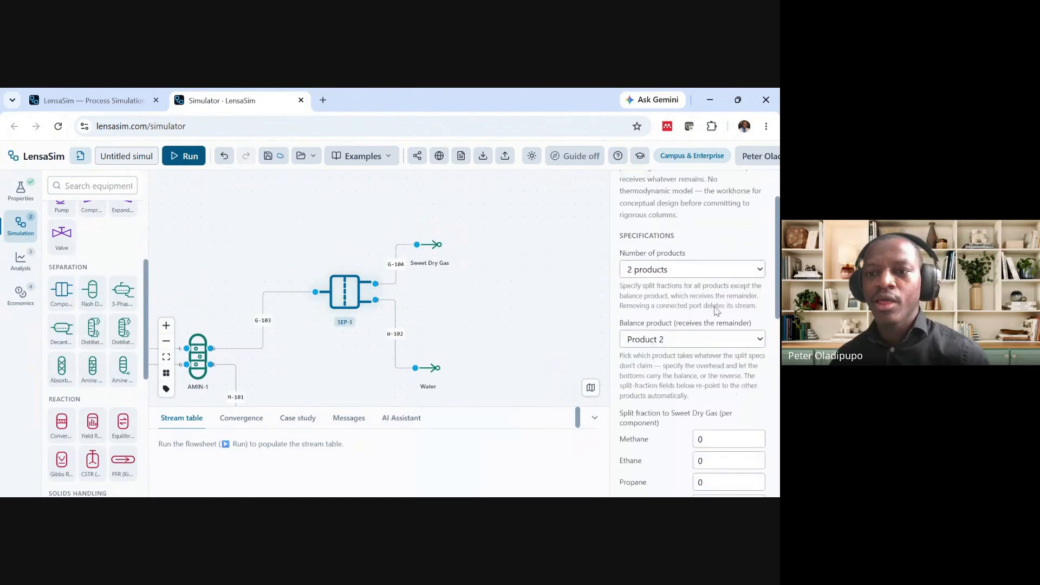
scroll(677, 271, up, 1)
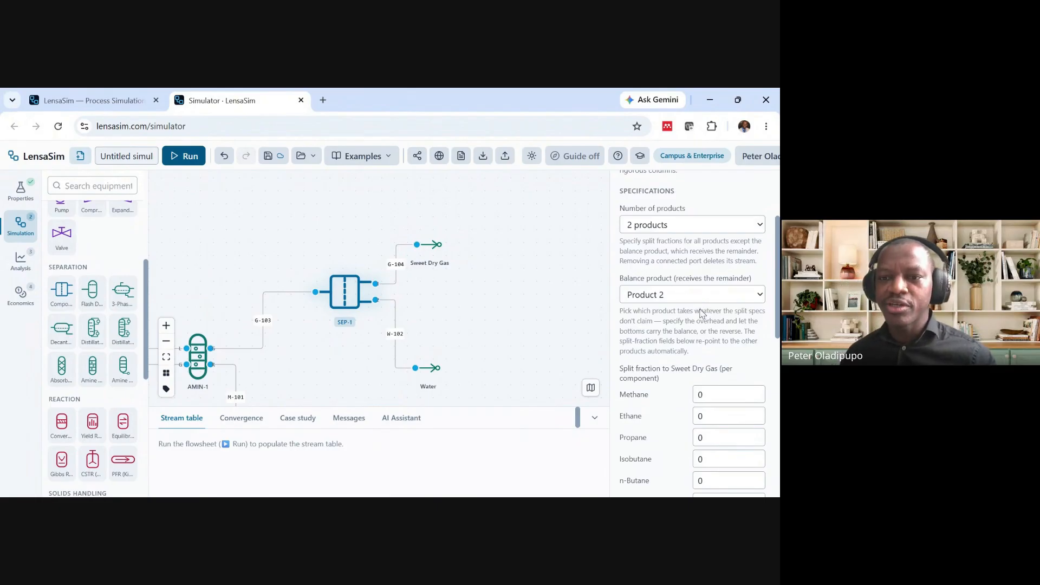
scroll(698, 308, down, 1)
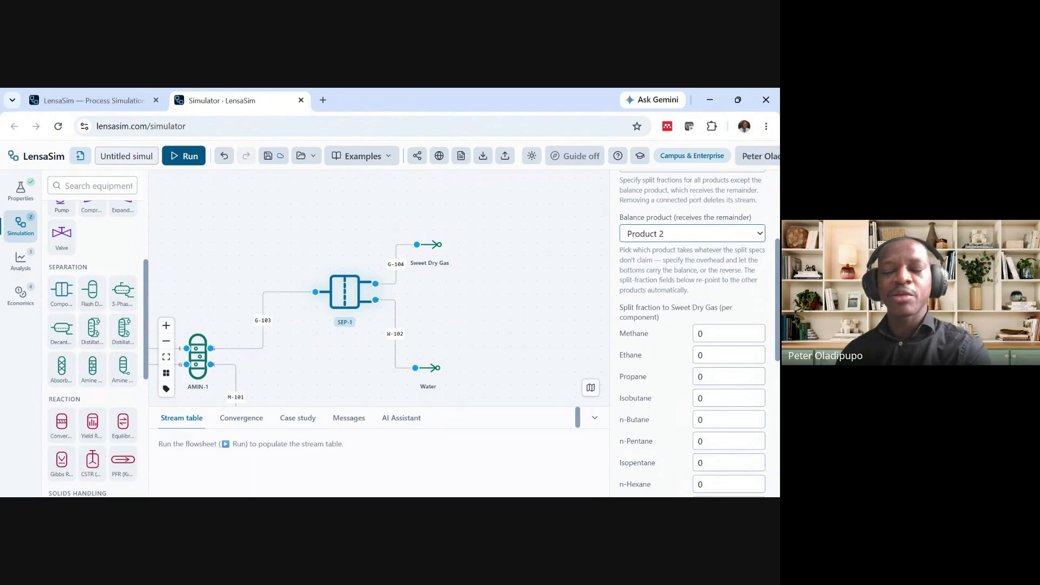
click(680, 243)
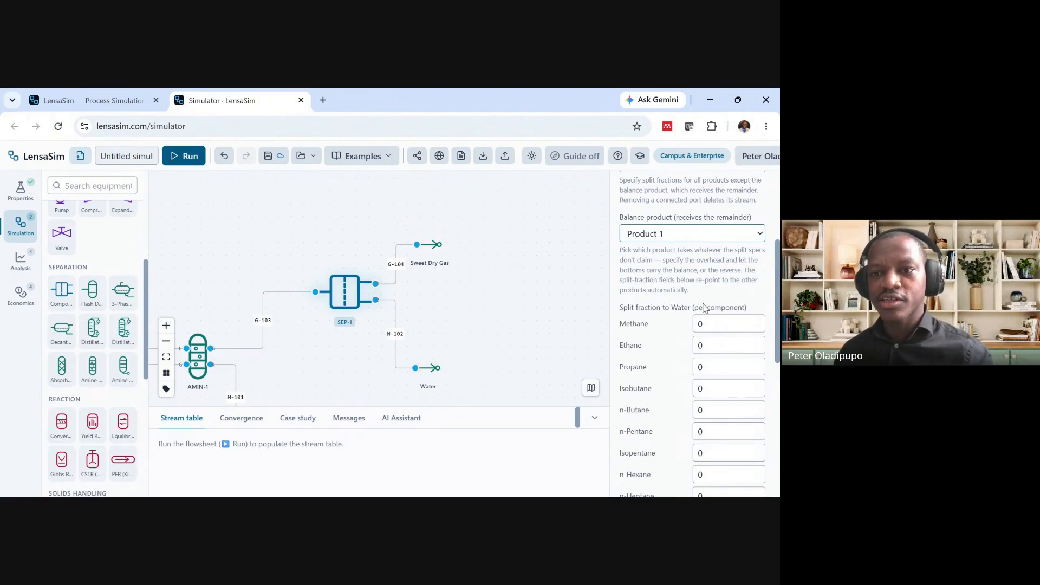
Set the water component's split fraction to the Water product to 1 and review the other components' fractions
scroll(699, 295, down, 3)
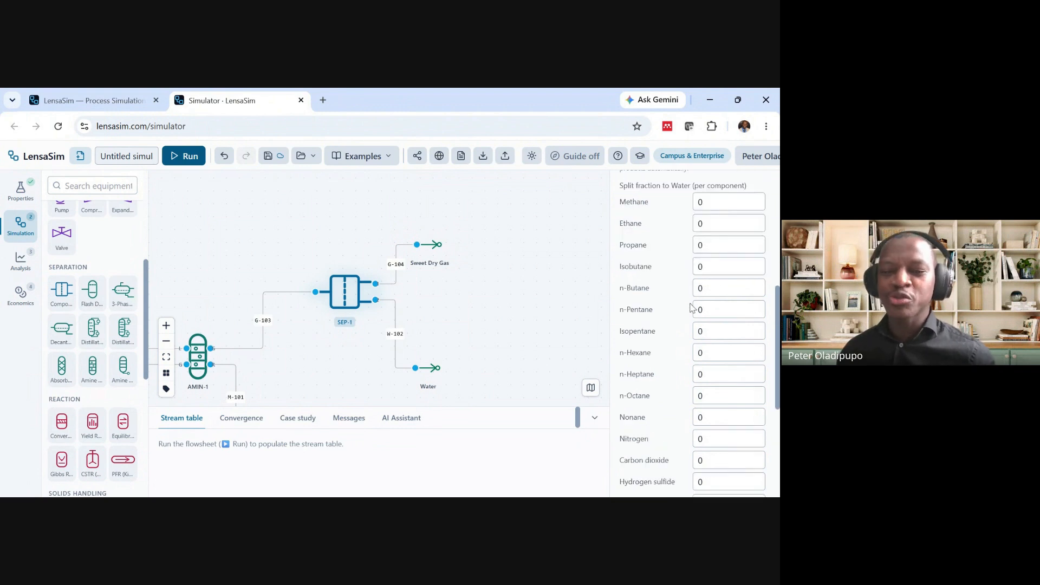
scroll(691, 306, down, 3)
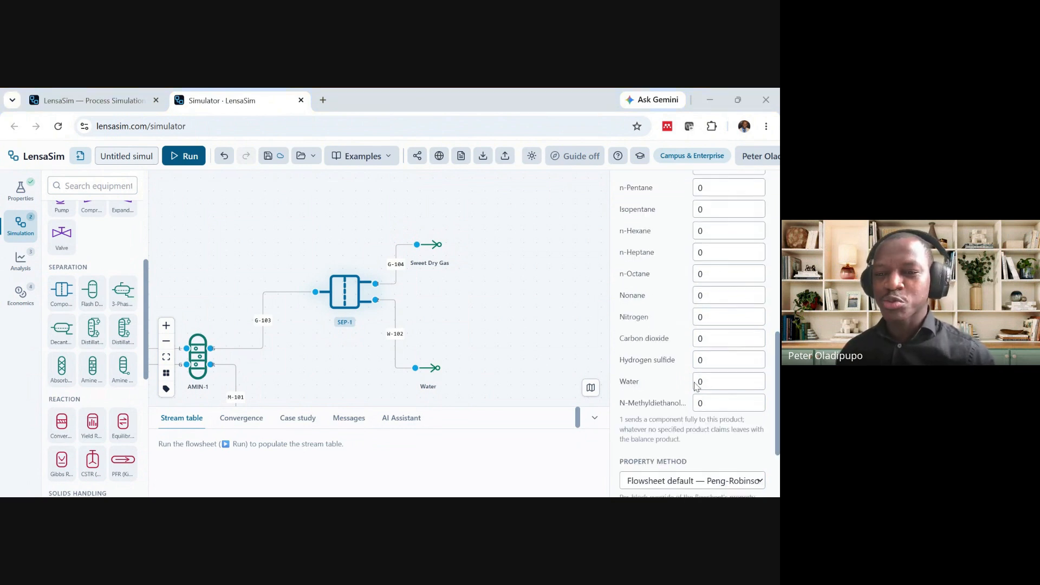
click(725, 379)
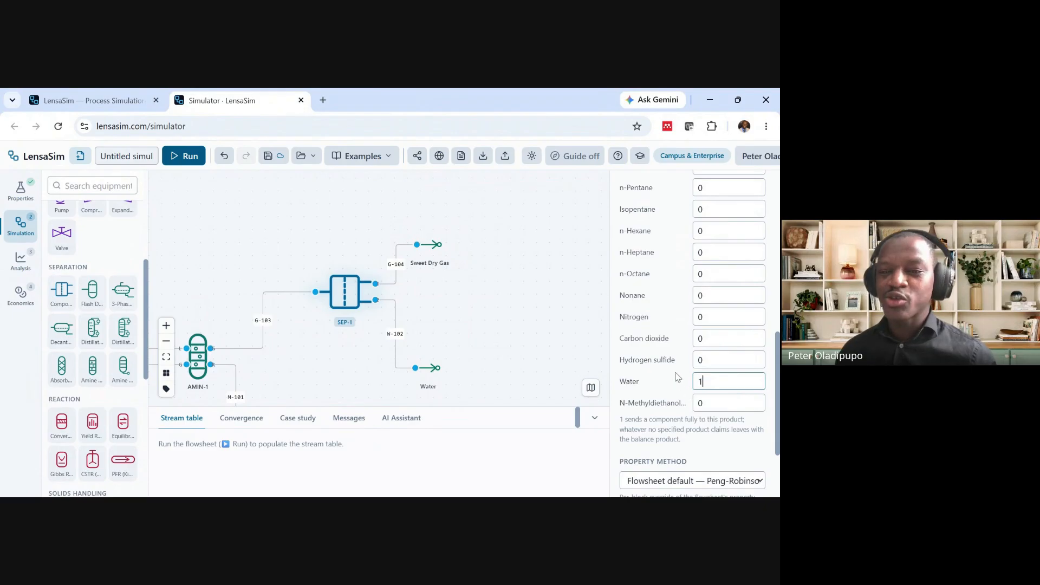
scroll(682, 379, up, 6)
scroll(664, 325, down, 7)
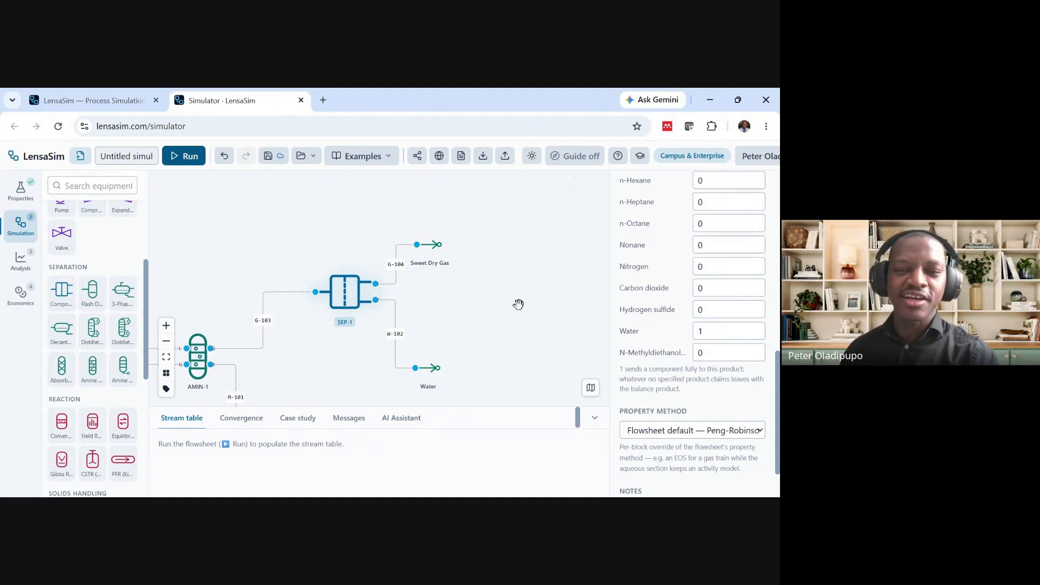
scroll(666, 265, up, 1)
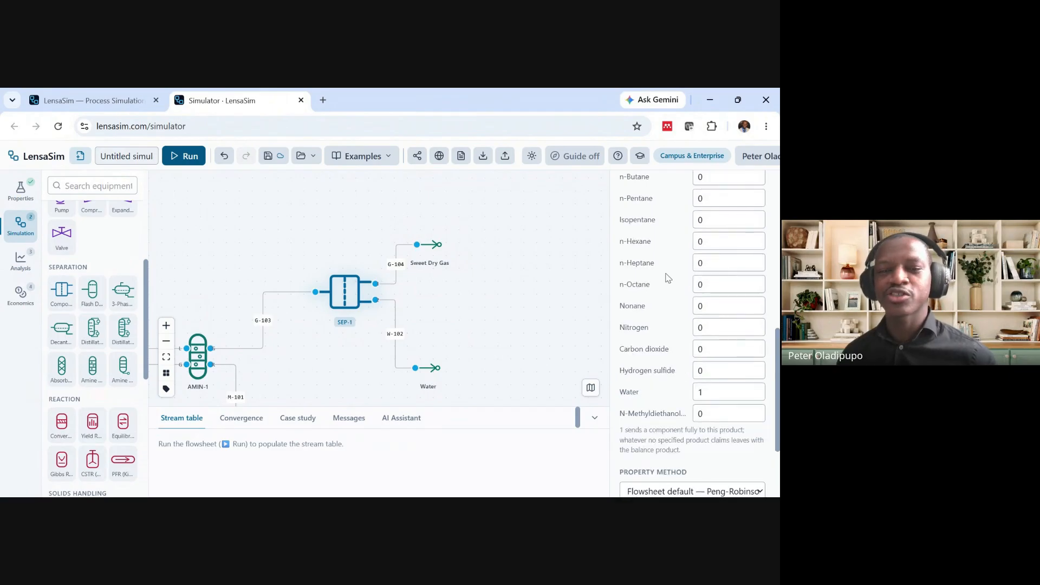
Recheck the component separator's split fractions and enter the note "Molecular sieve dehydration unit" for it
scroll(668, 286, up, 1)
scroll(666, 282, up, 3)
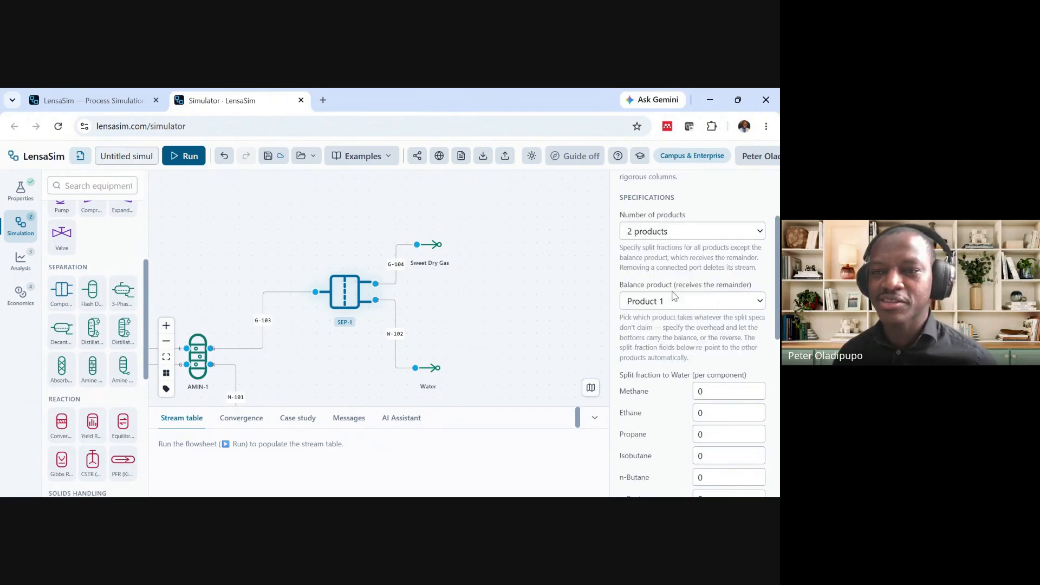
scroll(666, 287, down, 3)
scroll(667, 298, up, 3)
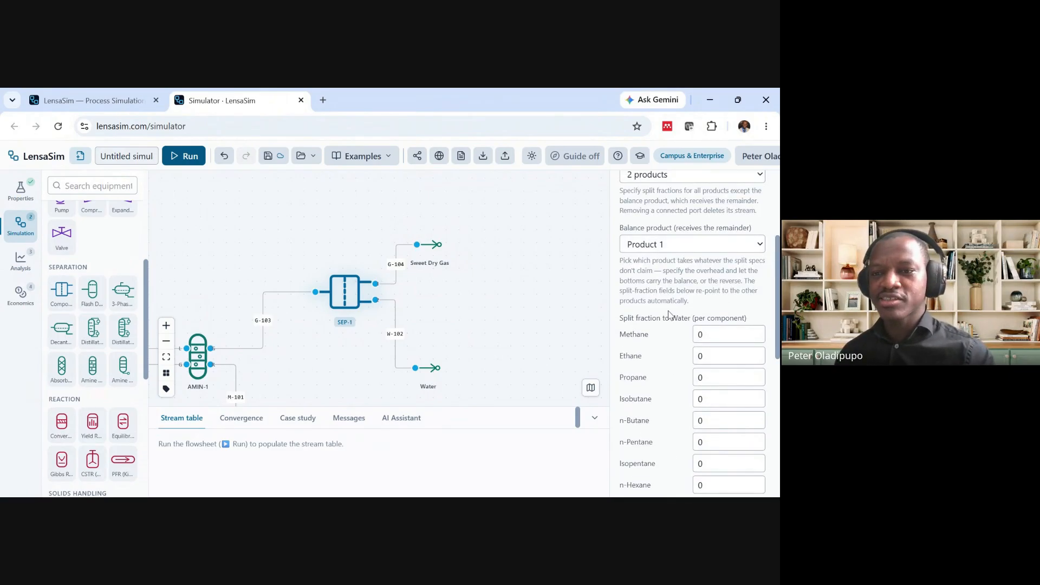
scroll(670, 309, down, 6)
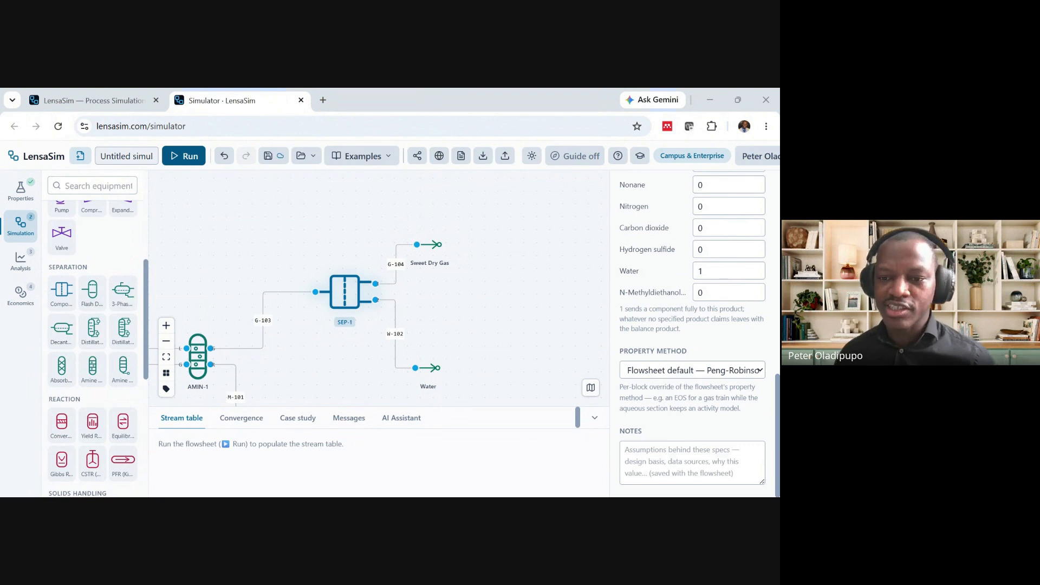
click(692, 462)
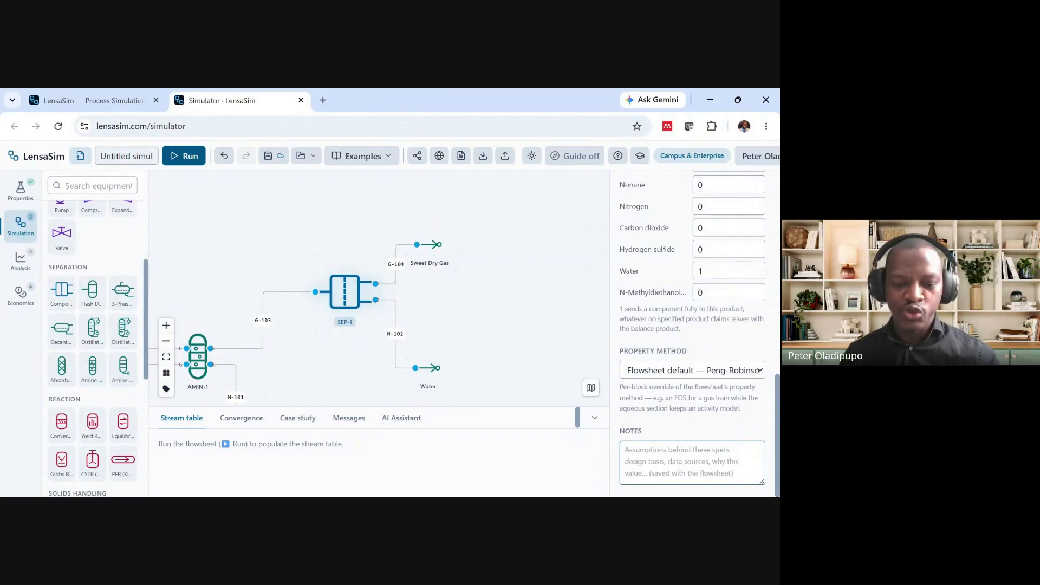
text(Molecua)
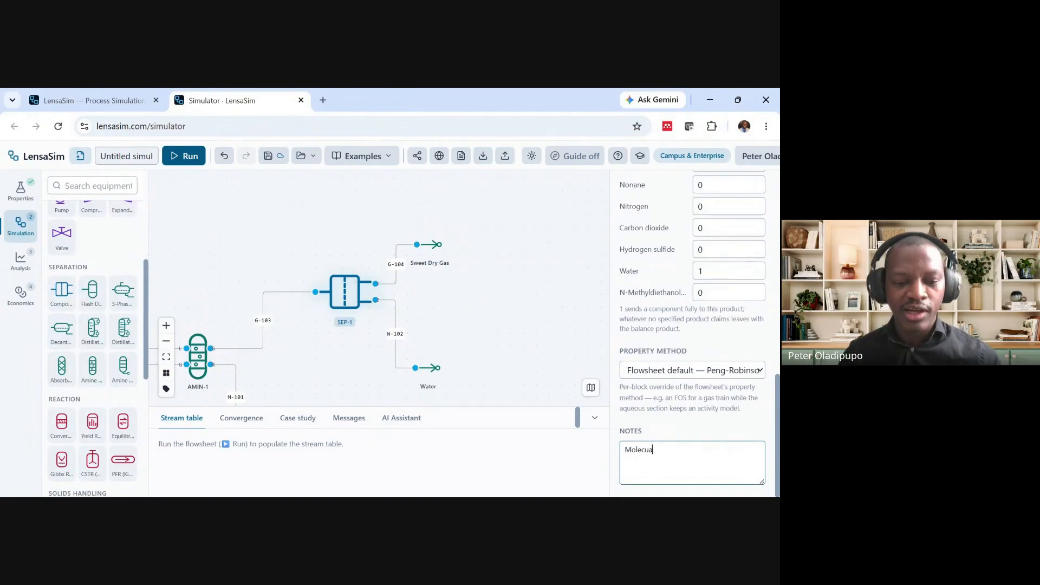
text(lr sieve)
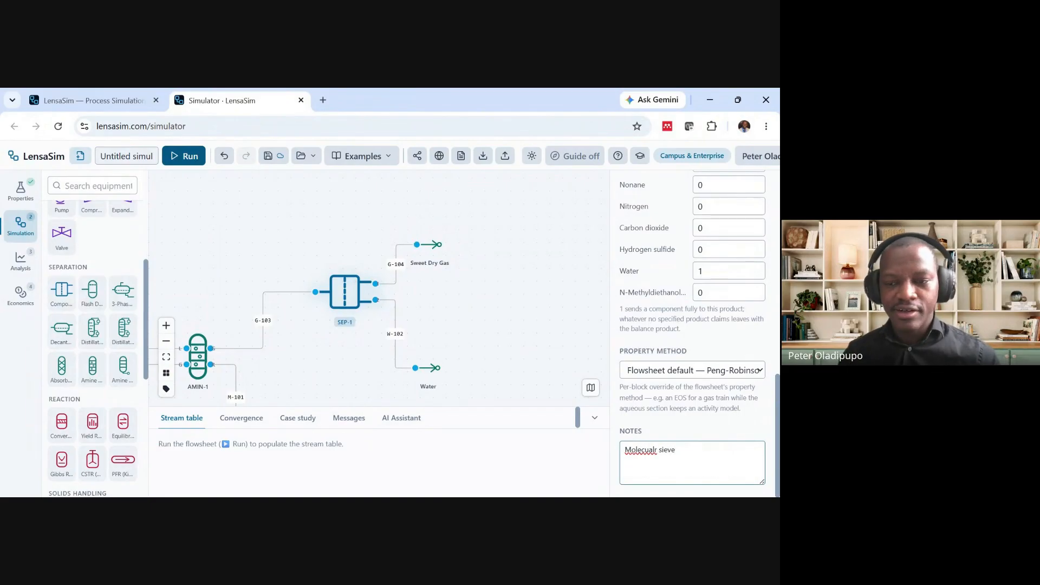
key(BackSpace)
key(BackSpace)
key(BackSpace)
key(BackSpace)
key(BackSpace)
key(BackSpace)
key(BackSpace)
key(BackSpace)
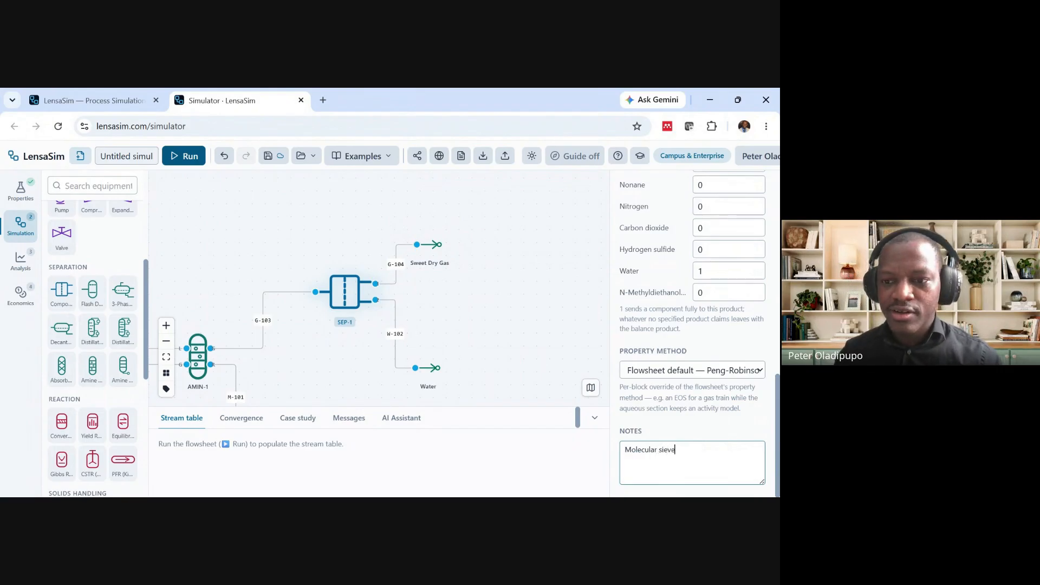
text(ydrat)
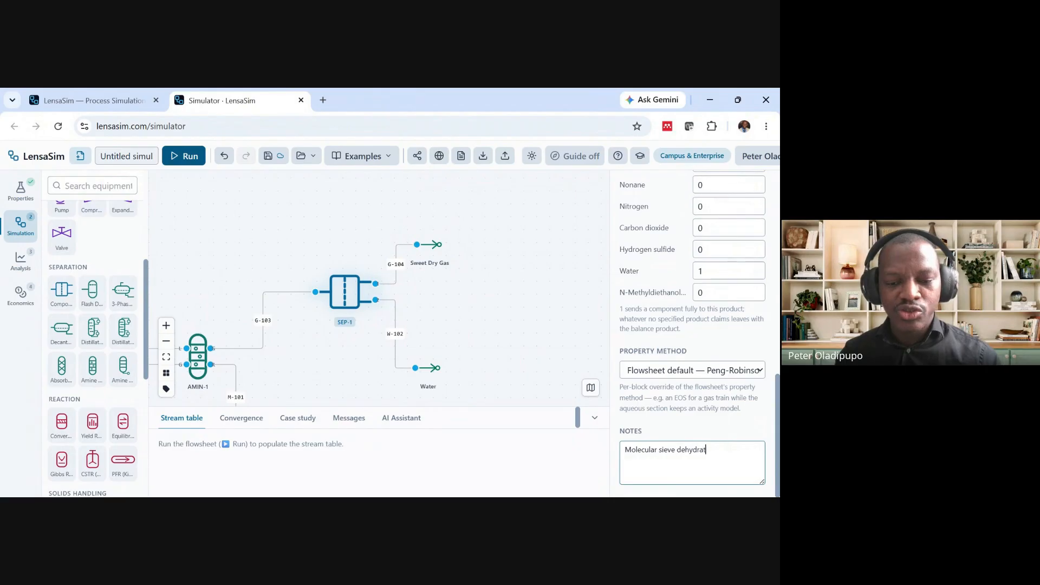
text(ion unit)
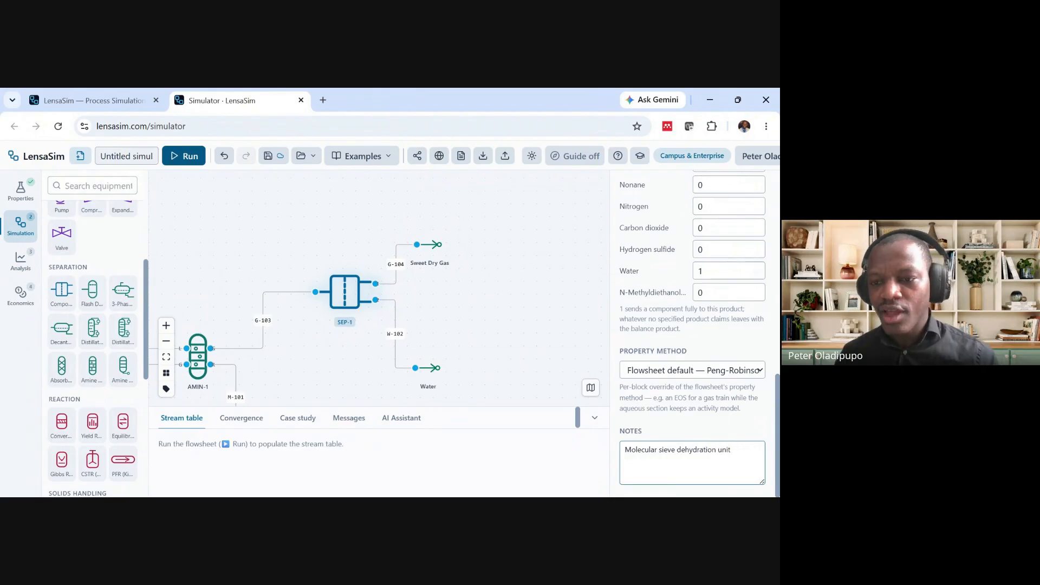
Complete the component separator's note so that it reads "Replacement for molecular sieve dehydration unit."
text(Repalcement fr)
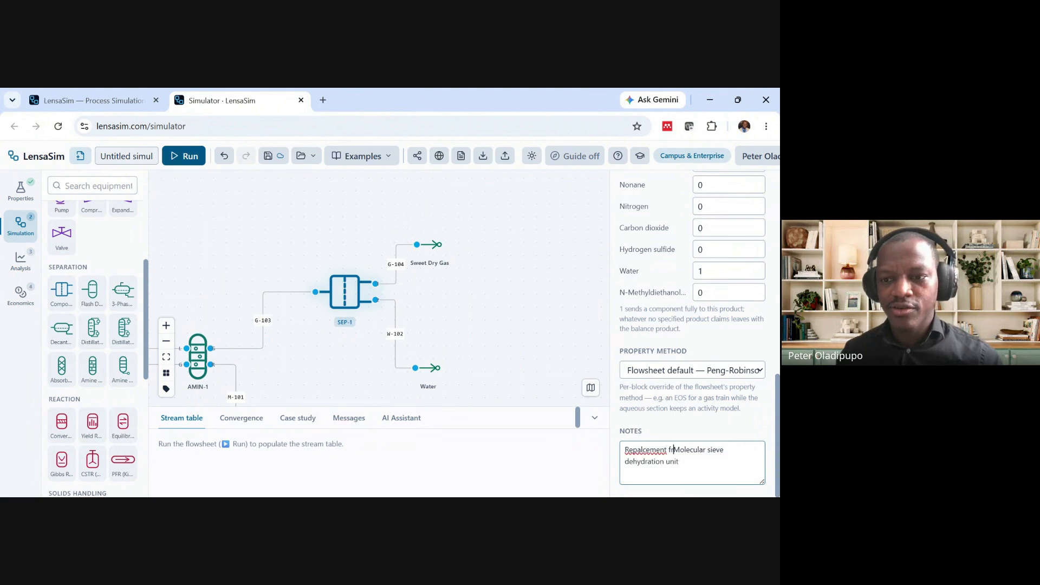
key(BackSpace)
key(BackSpace)
key(BackSpace)
key(BackSpace)
key(BackSpace)
key(BackSpace)
key(BackSpace)
key(BackSpace)
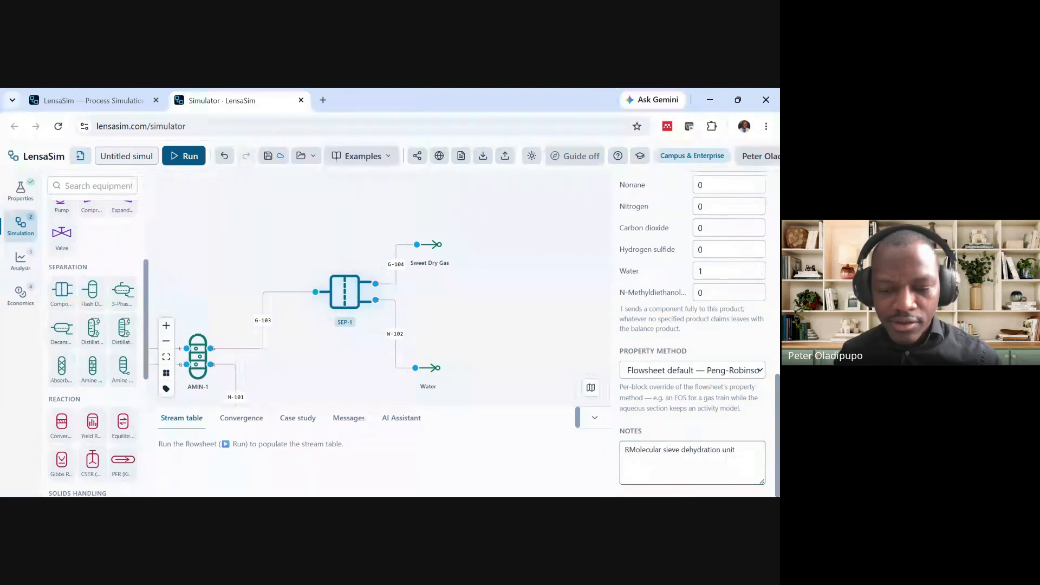
text(lacement f)
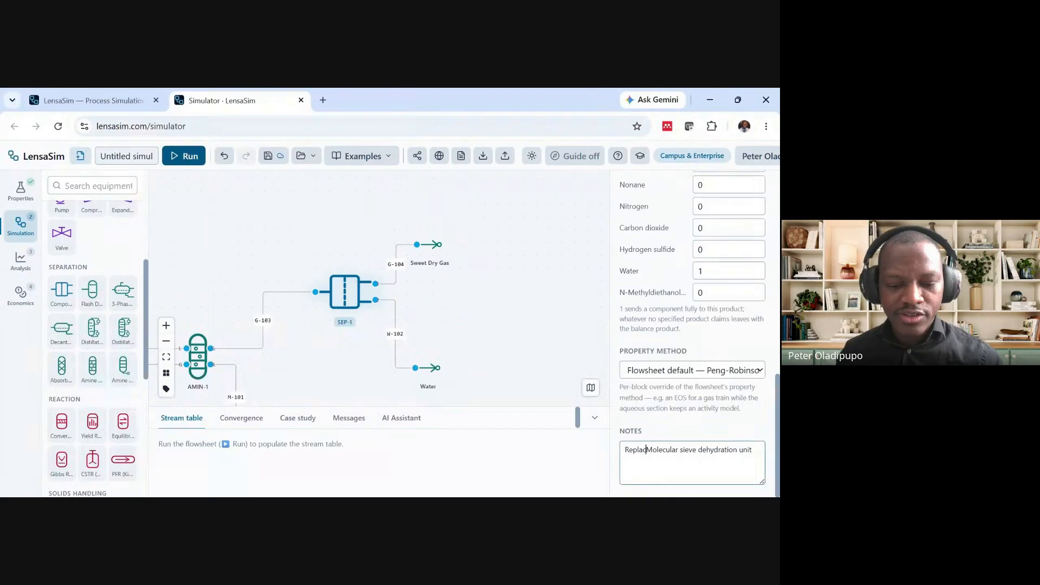
text(or)
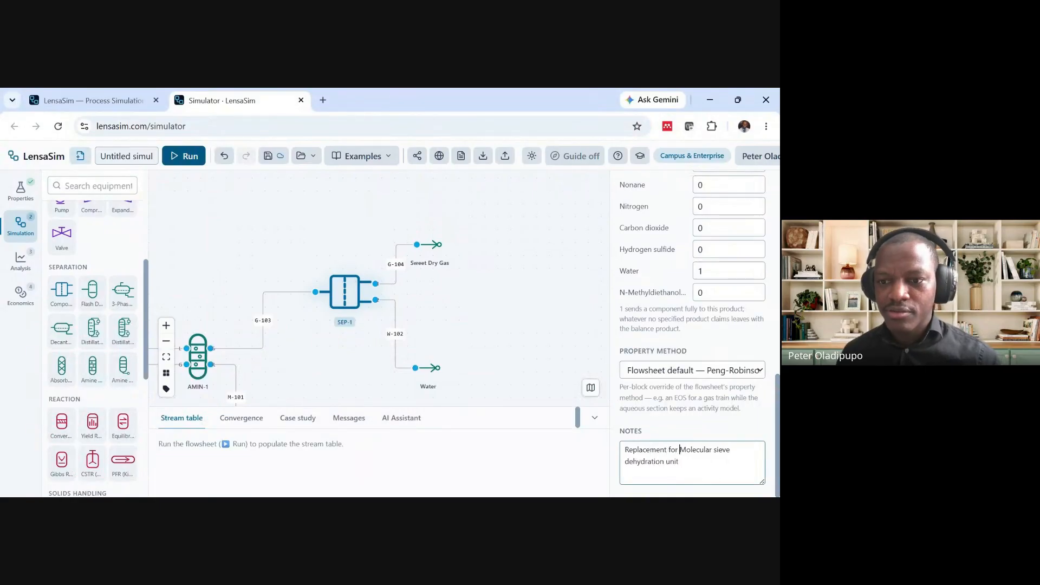
key(BackSpace)
text(m)
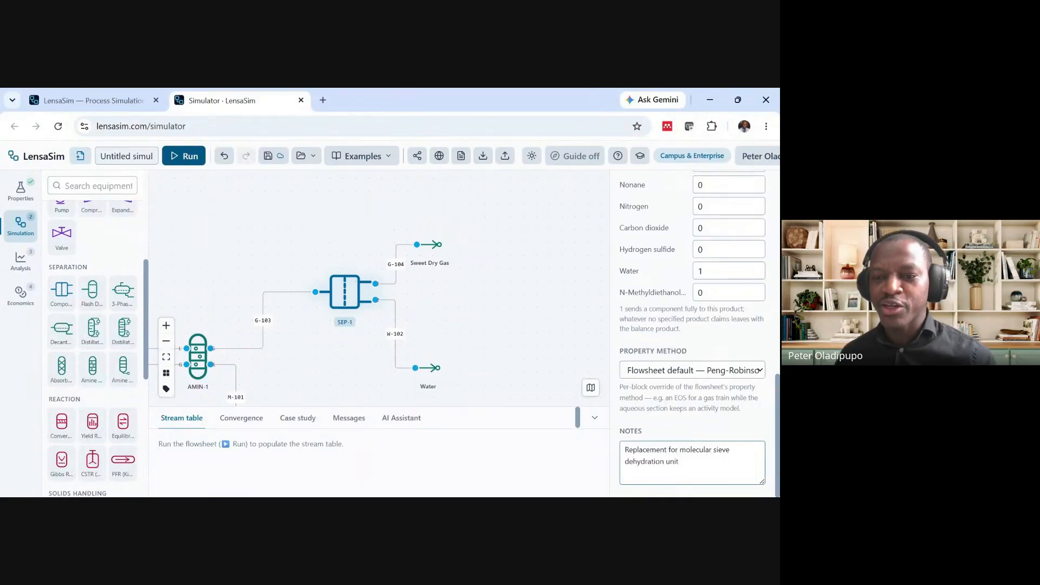
key(ctrl+End)
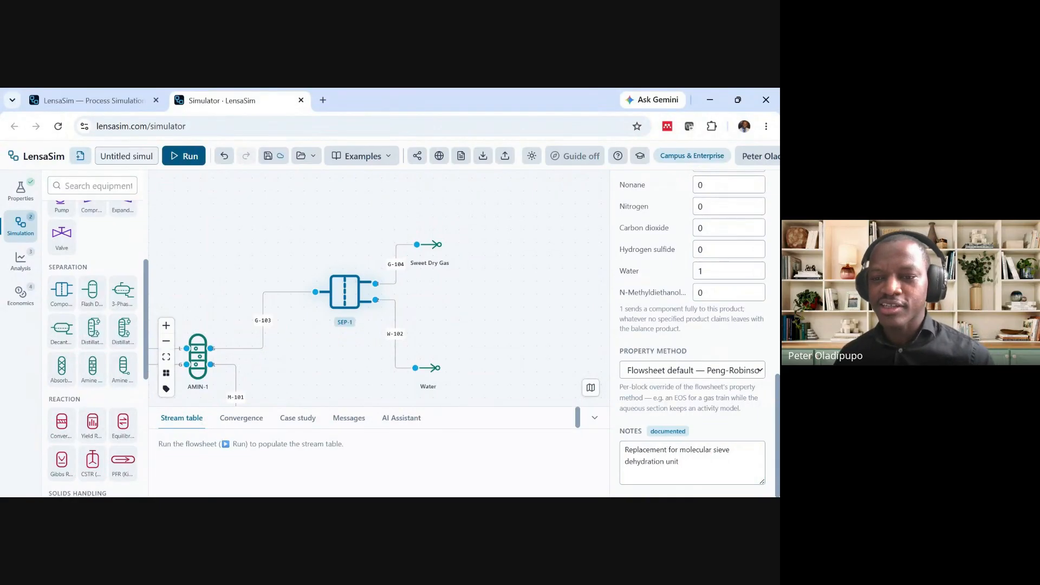
click(710, 425)
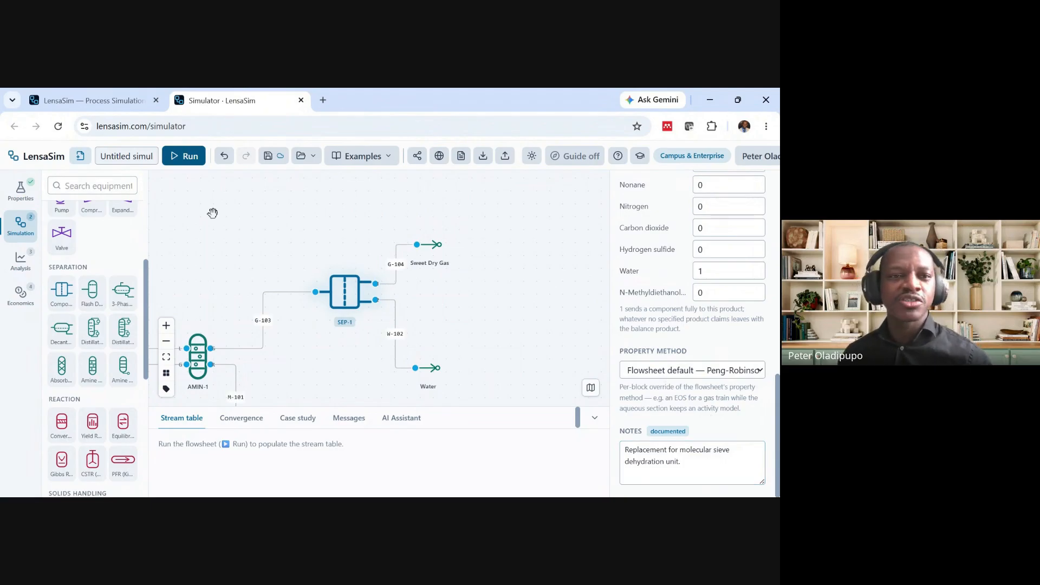
Run the flowsheet and enlarge the stream table to find the Sweet Dry Gas stream G-104
click(184, 159)
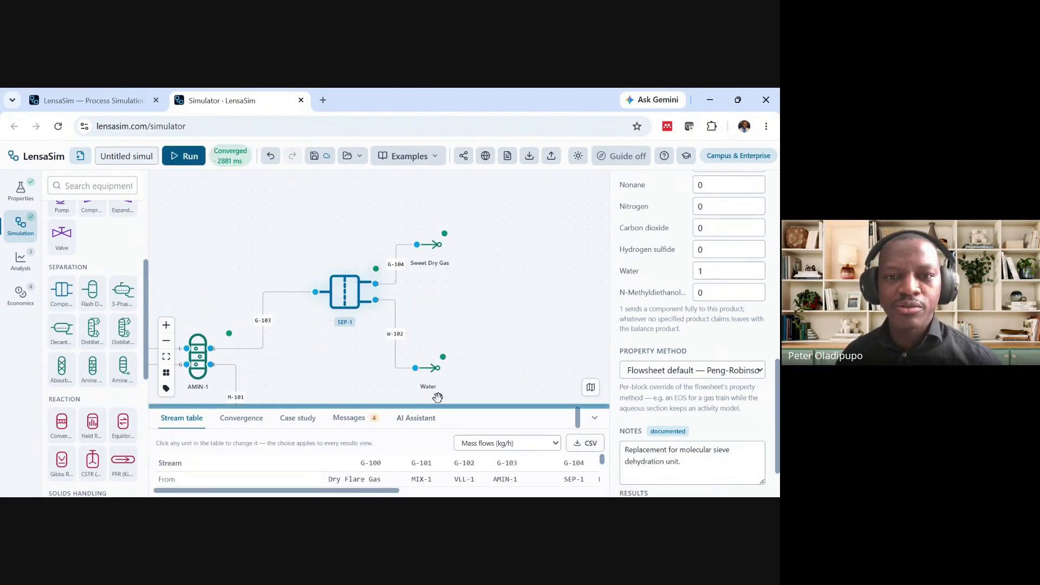
drag(434, 406, 441, 200)
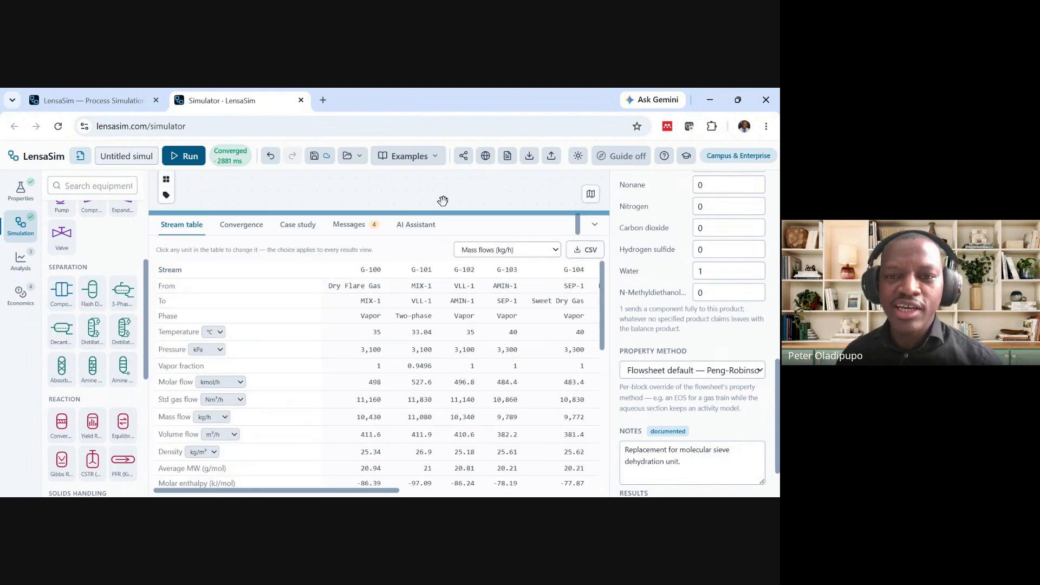
scroll(486, 482, right, 5)
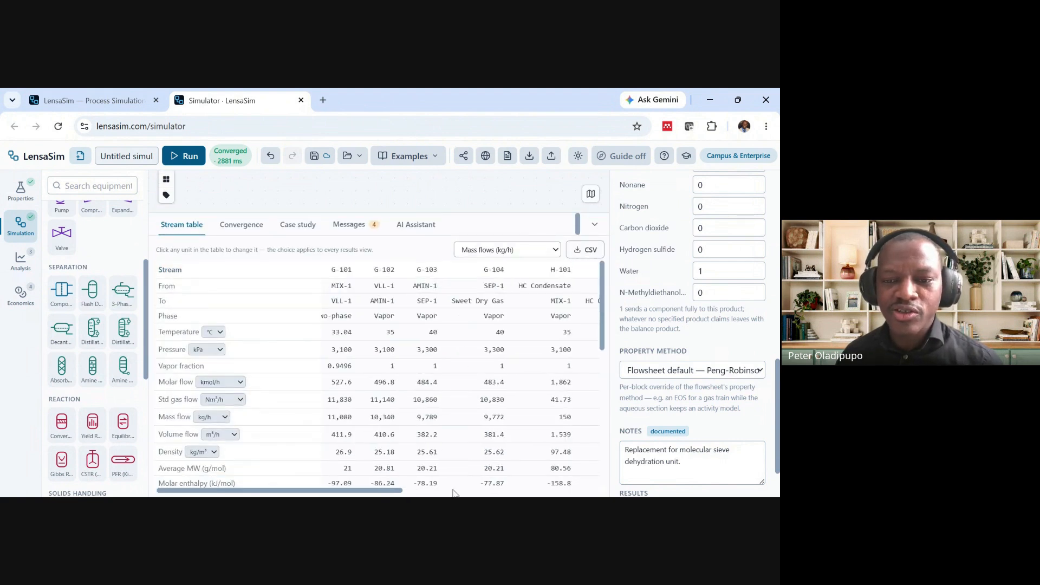
scroll(487, 482, right, 3)
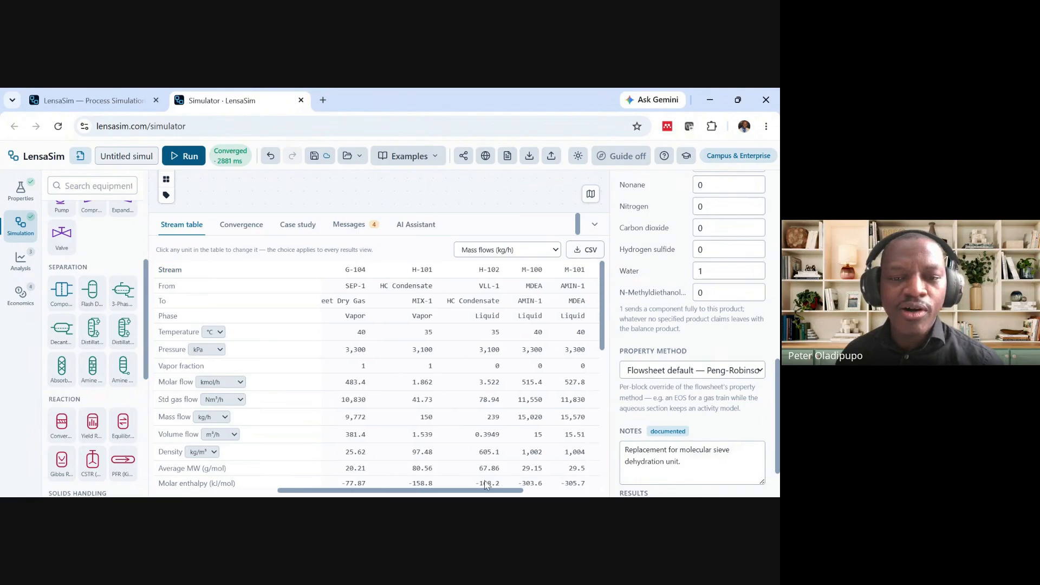
scroll(485, 483, right, 3)
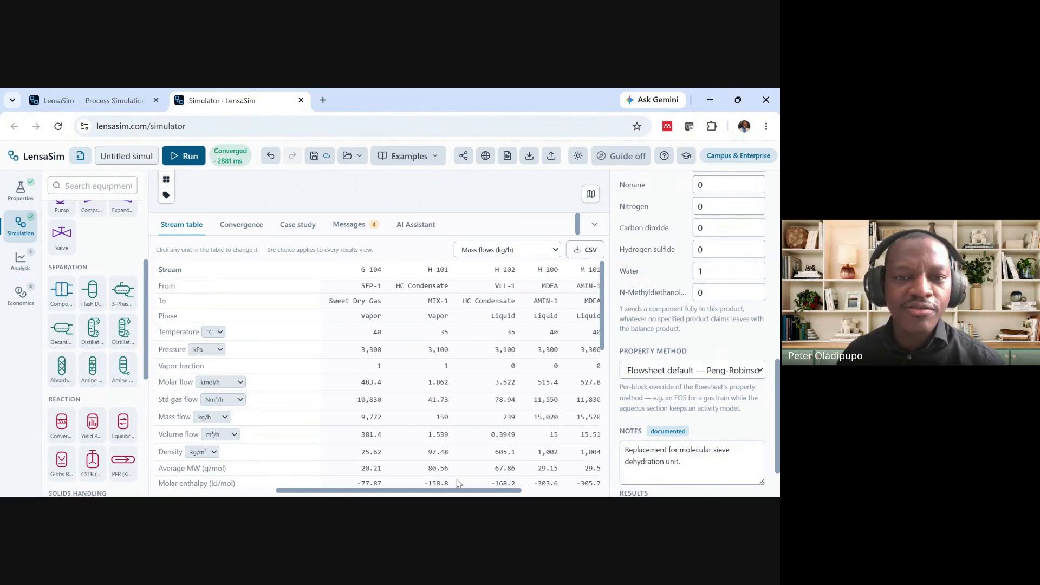
scroll(486, 483, left, 4)
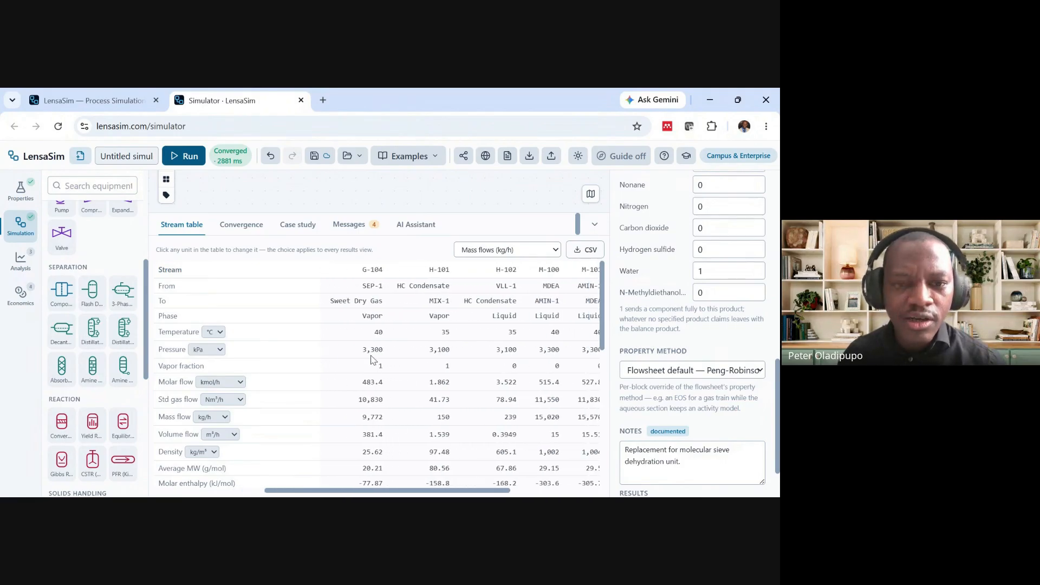
scroll(374, 358, down, 10)
scroll(374, 350, up, 10)
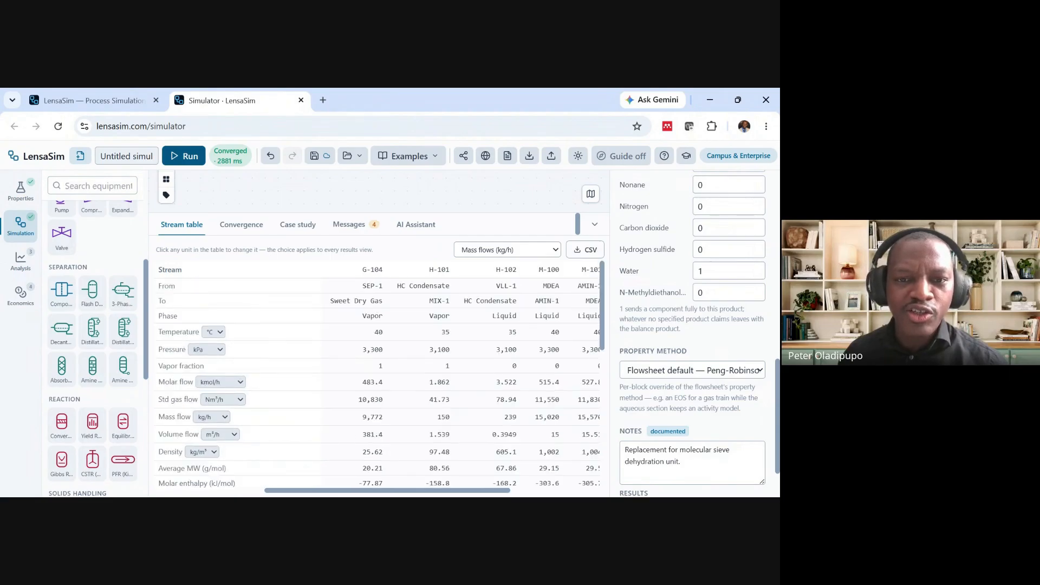
Select stream G-104 in the stream table and examine its conditions and component mass flows, including water, carbon dioxide and hydrogen sulfide
click(374, 279)
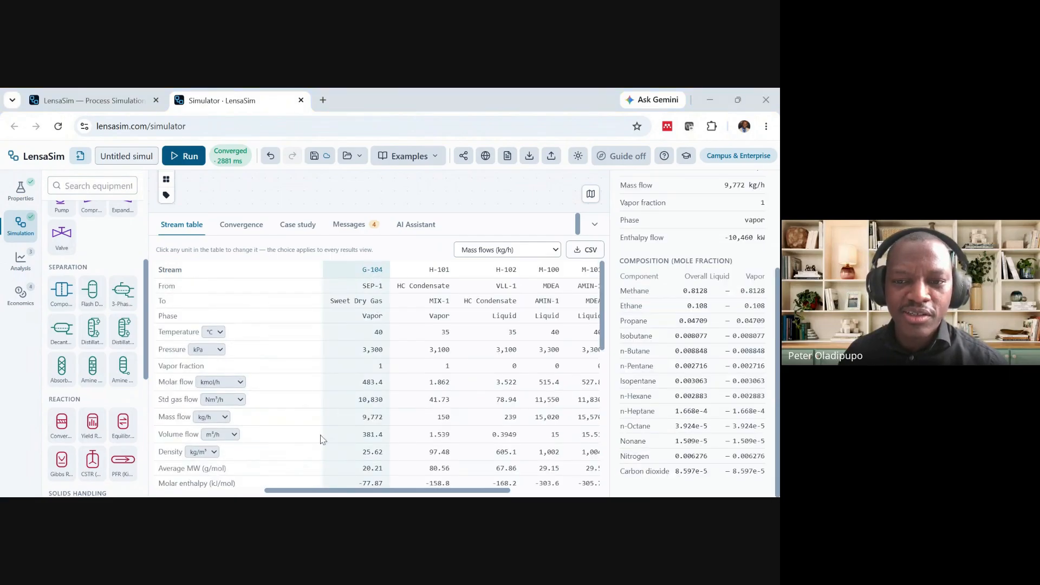
scroll(352, 384, down, 10)
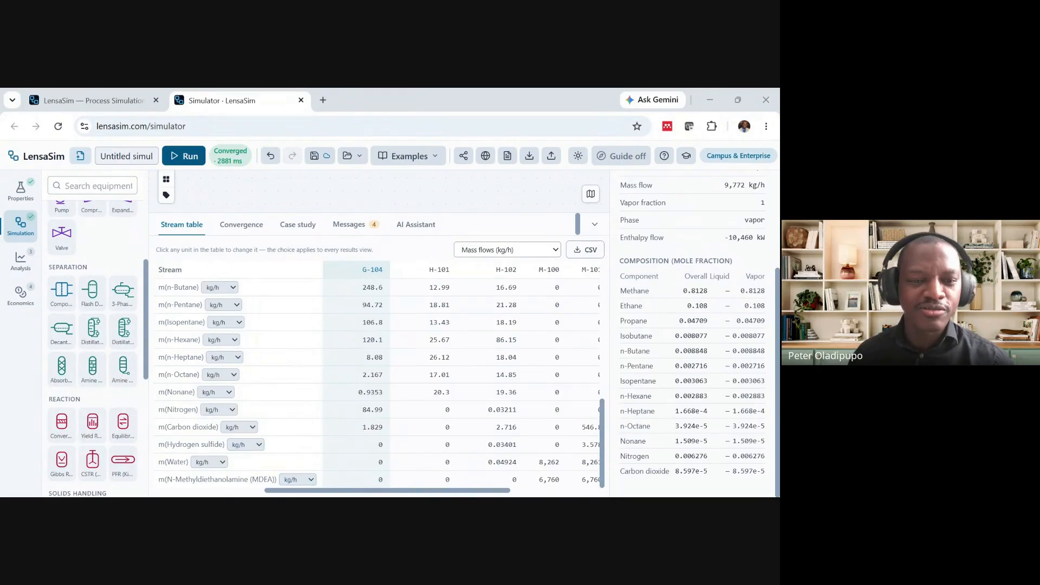
scroll(377, 441, up, 10)
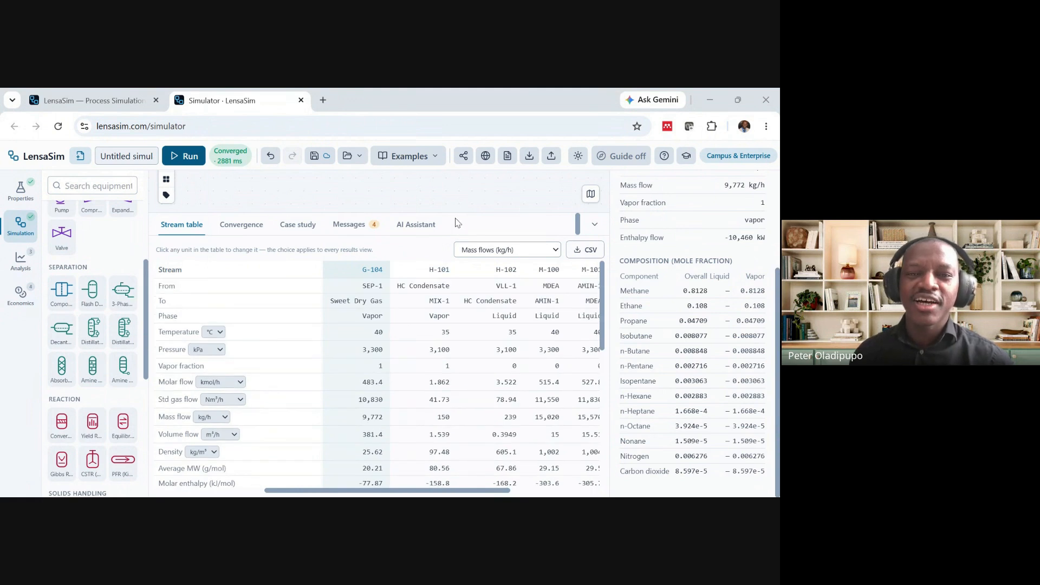
Shrink the stream table and examine the flowsheet around the amine absorber and the component separator
drag(457, 213, 457, 393)
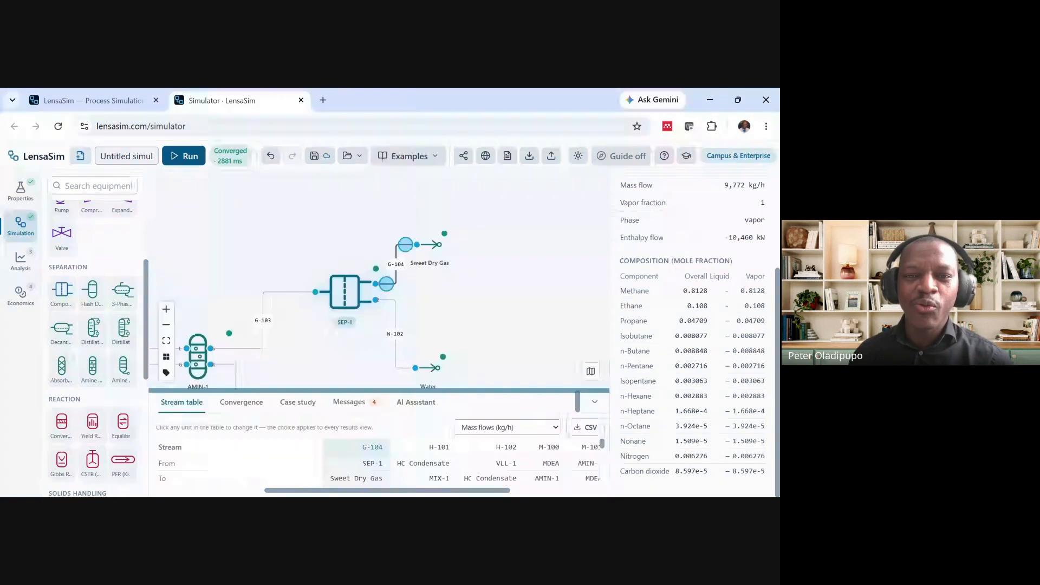
drag(449, 310, 509, 290)
click(538, 283)
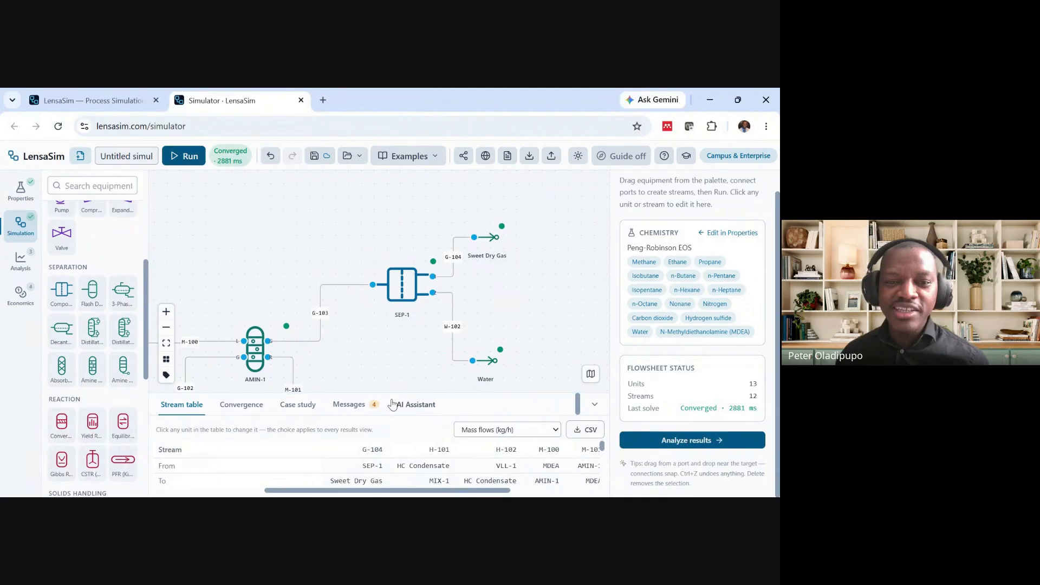
drag(390, 393, 391, 406)
scroll(390, 364, down, 2)
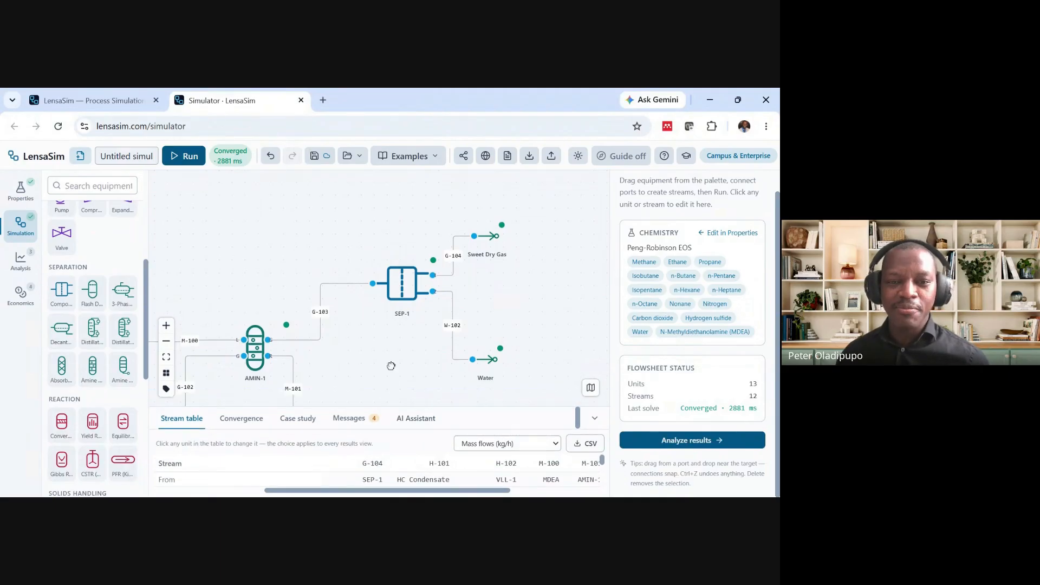
drag(390, 365, 565, 314)
scroll(454, 309, down, 1)
scroll(525, 276, down, 1)
scroll(494, 292, up, 3)
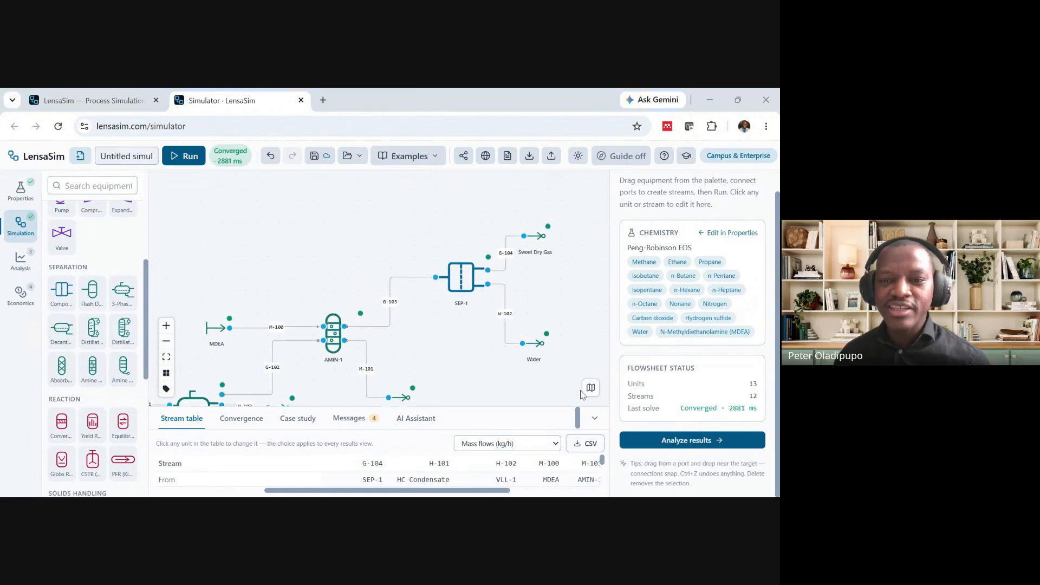
drag(476, 376, 418, 368)
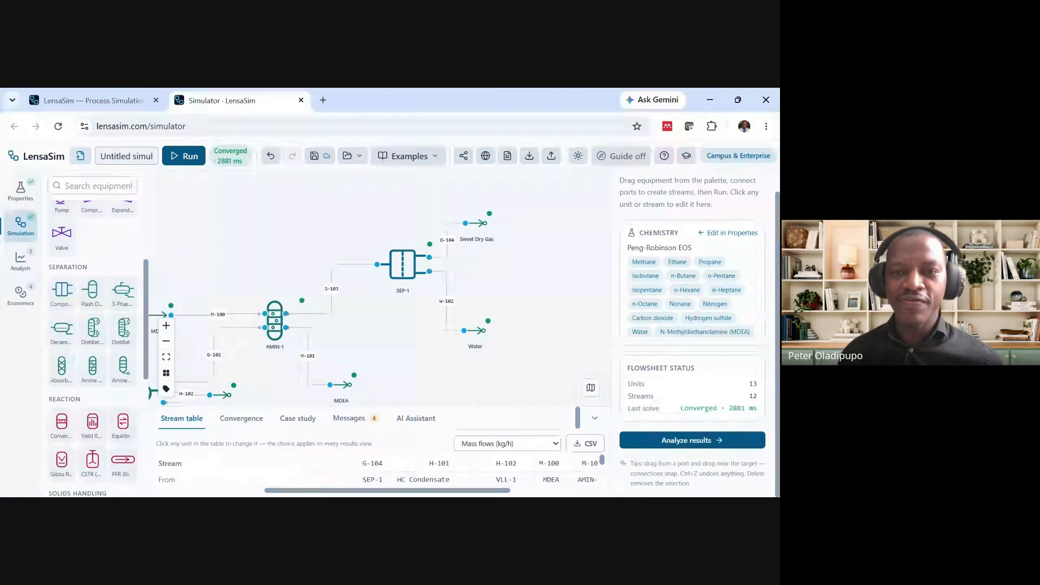
drag(492, 288, 483, 304)
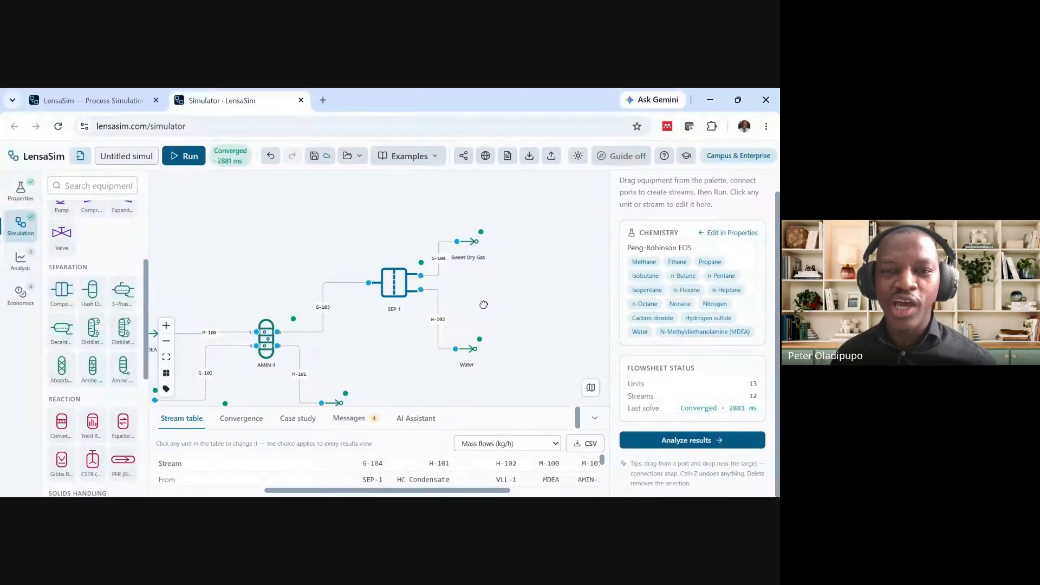
Rename the mixer that combines the three feed streams as MIX-101
drag(372, 348, 506, 285)
drag(244, 303, 295, 283)
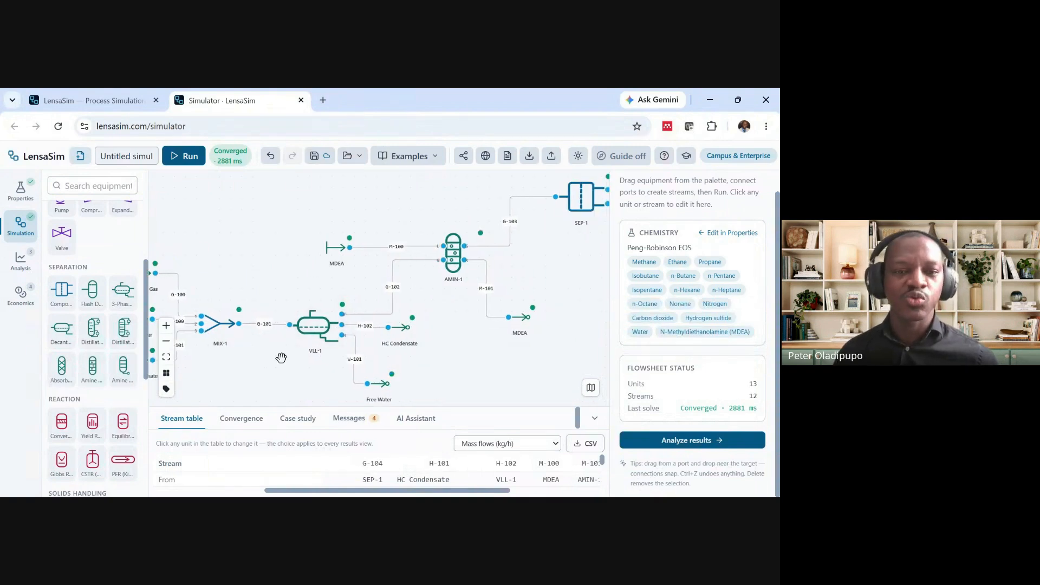
drag(236, 369, 251, 360)
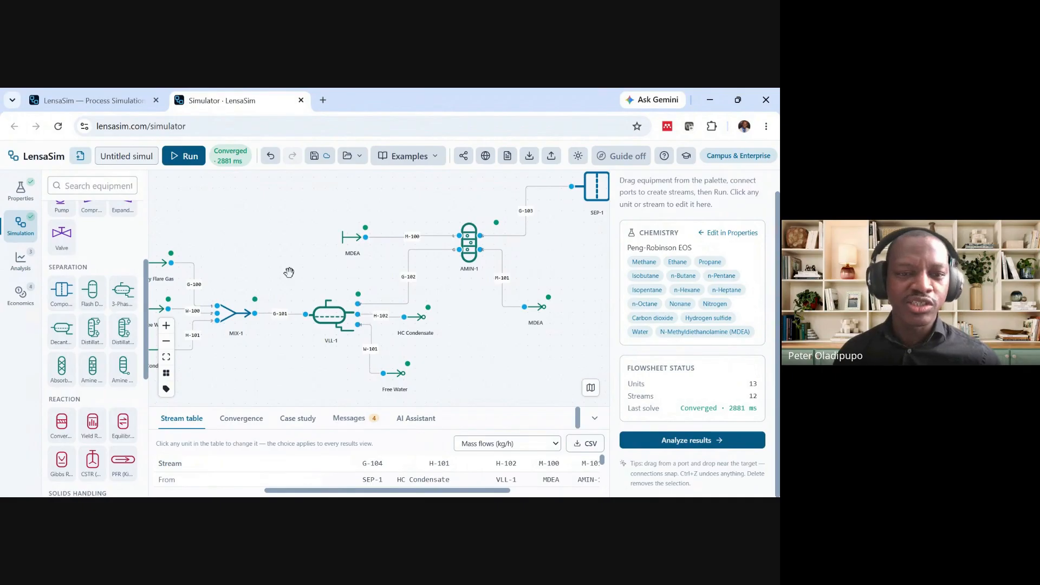
drag(287, 271, 315, 276)
right_click(258, 327)
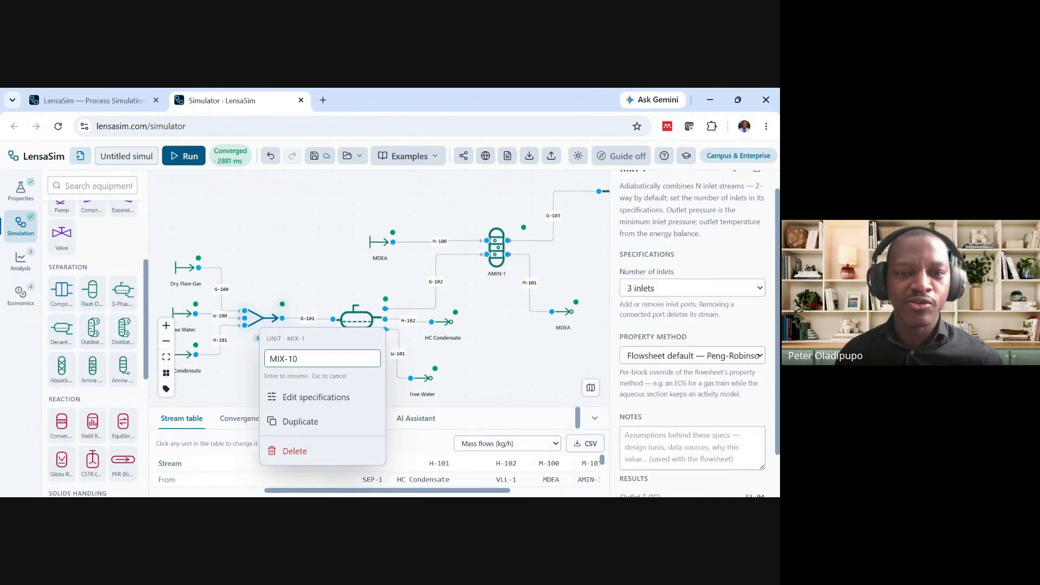
text(01)
click(283, 246)
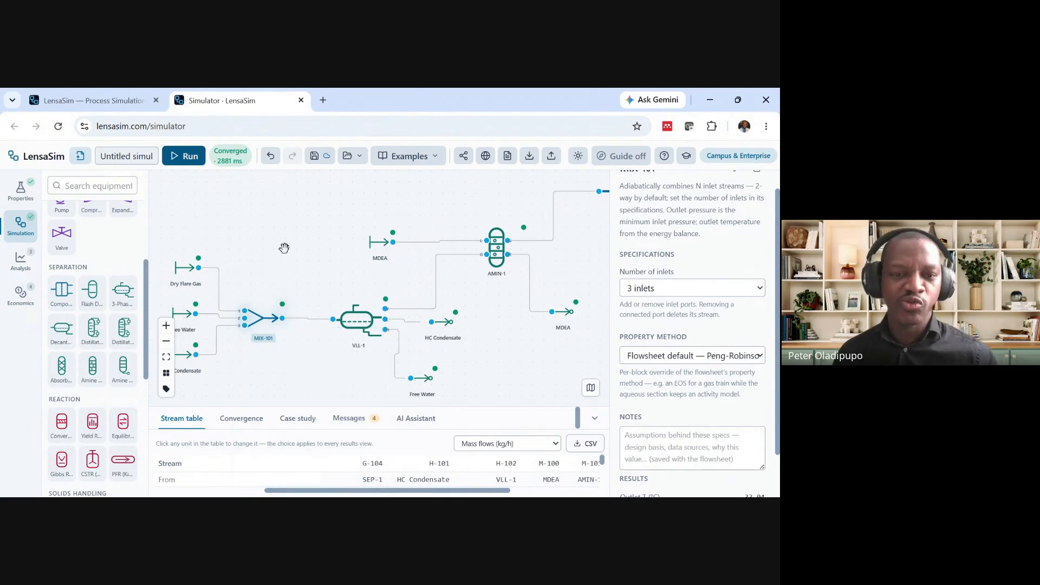
Rename the three-phase separator as SEP-101
right_click(350, 321)
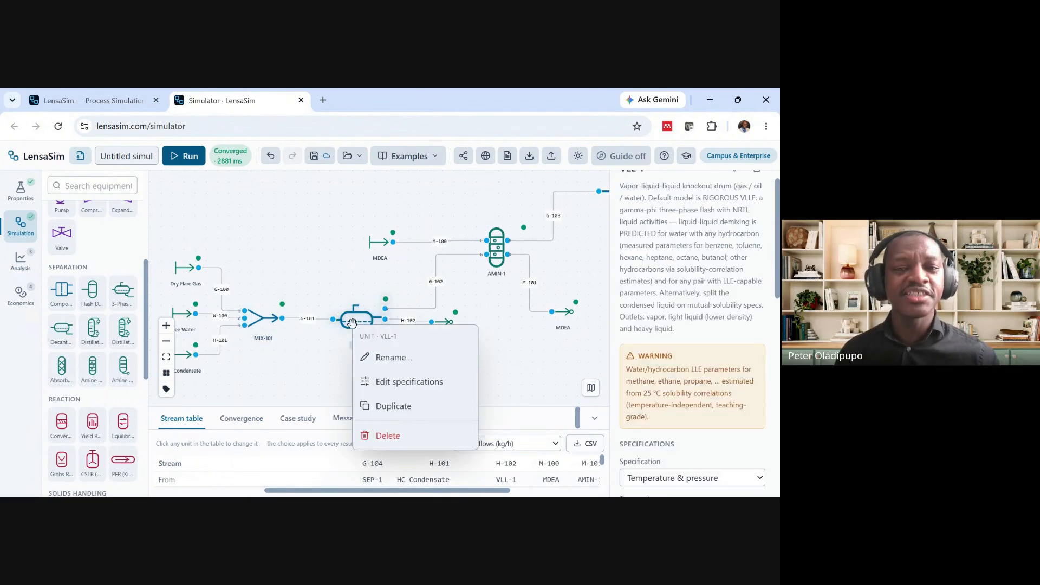
click(327, 369)
drag(351, 282, 292, 300)
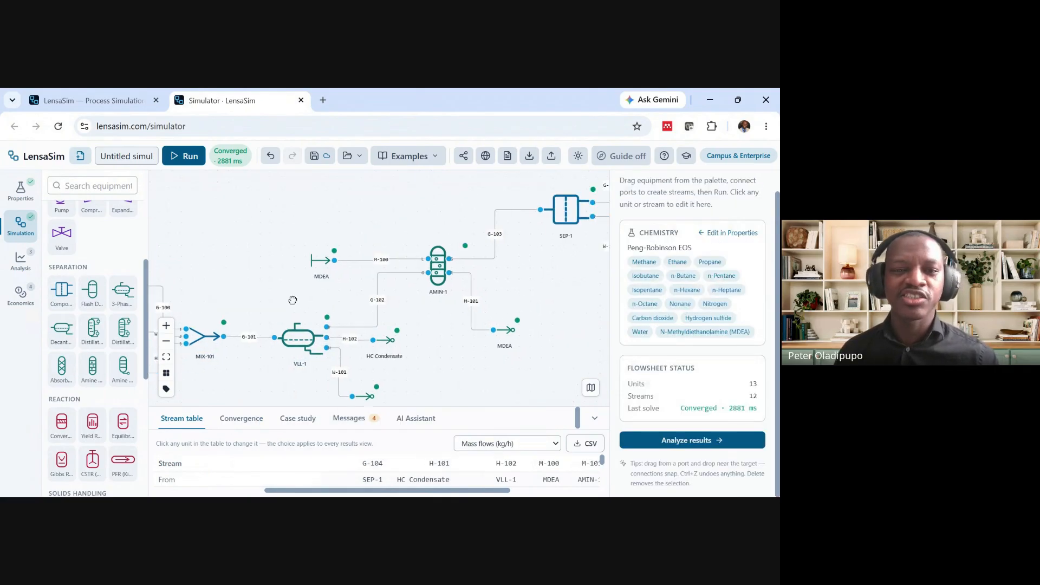
right_click(299, 338)
click(339, 372)
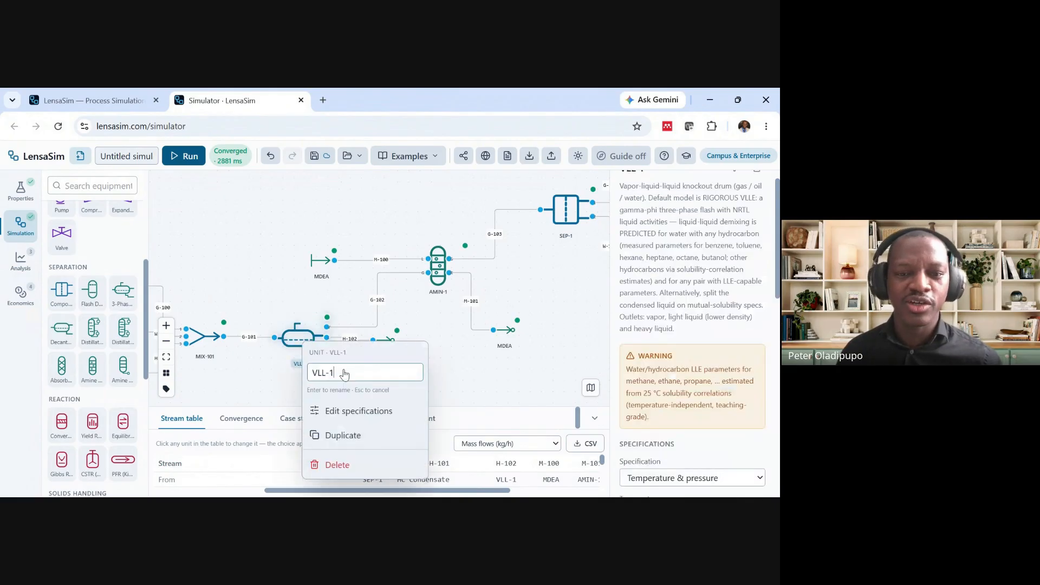
key(ctrl+a)
text(SEP-101)
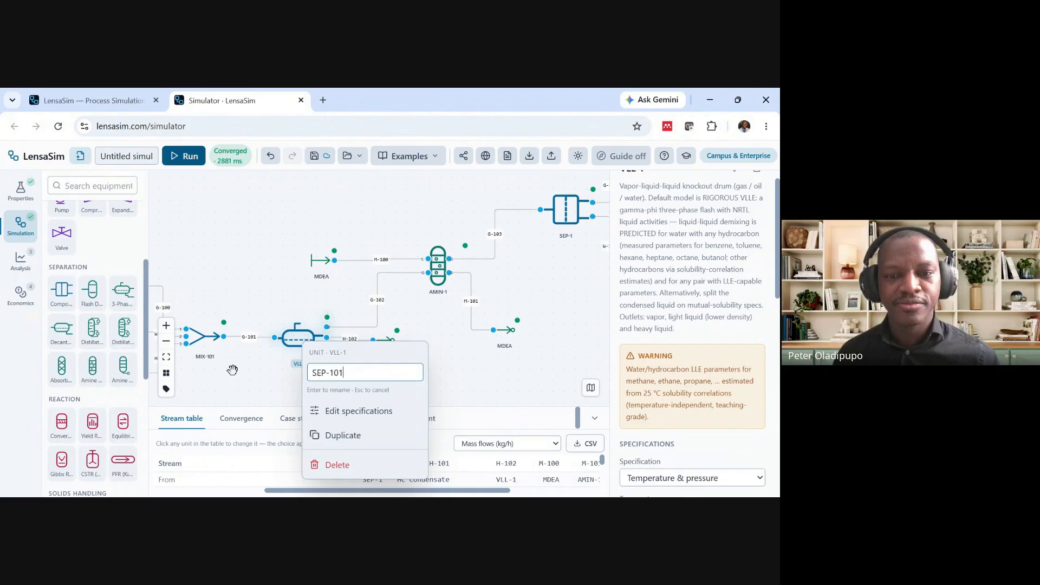
key(Return)
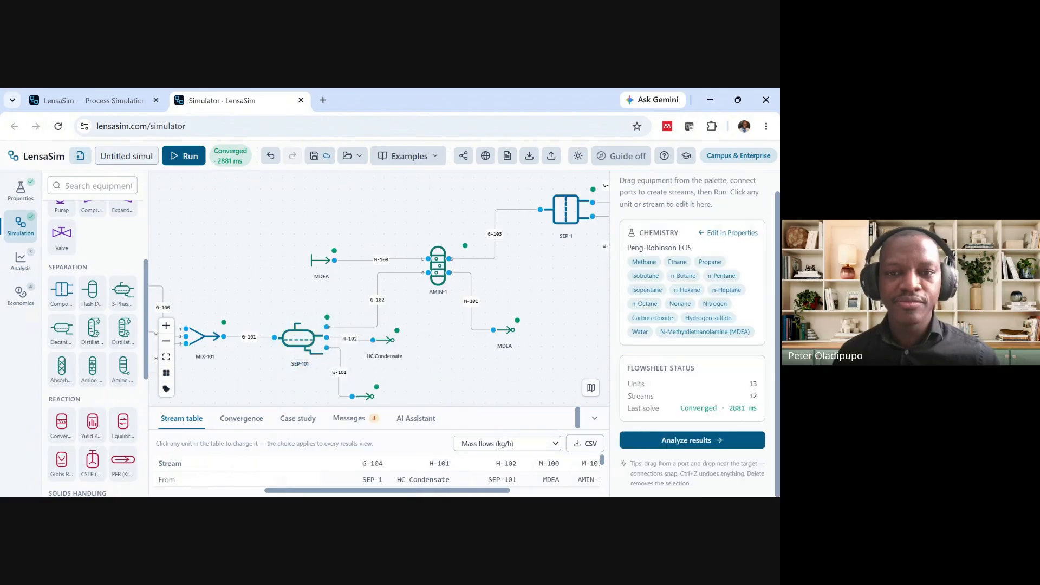
Shift the amine absorber slightly towards the MDEA feed and rename it as SEP-102
drag(438, 265, 428, 276)
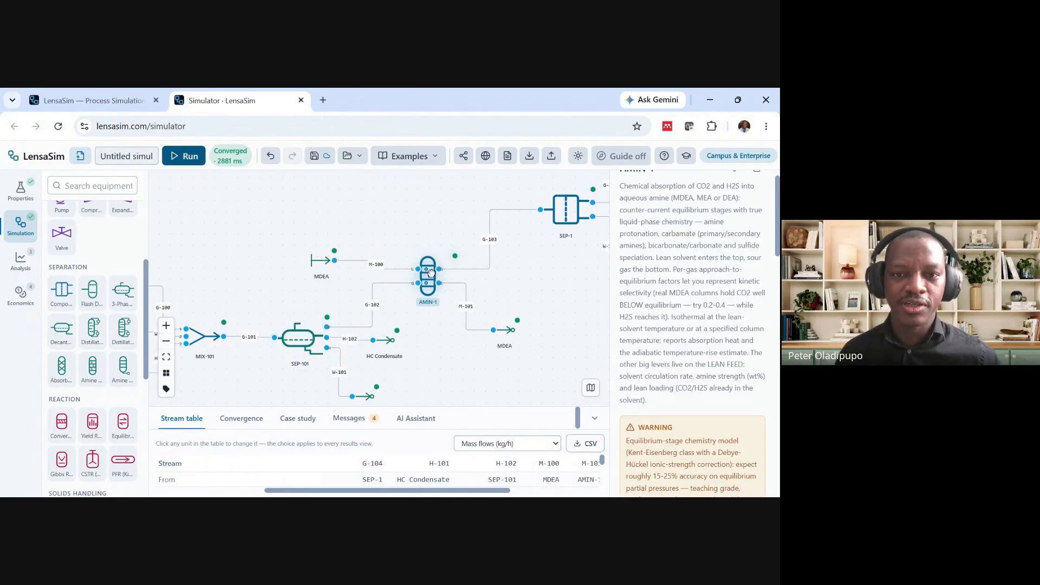
right_click(429, 283)
click(462, 314)
key(ctrl+a)
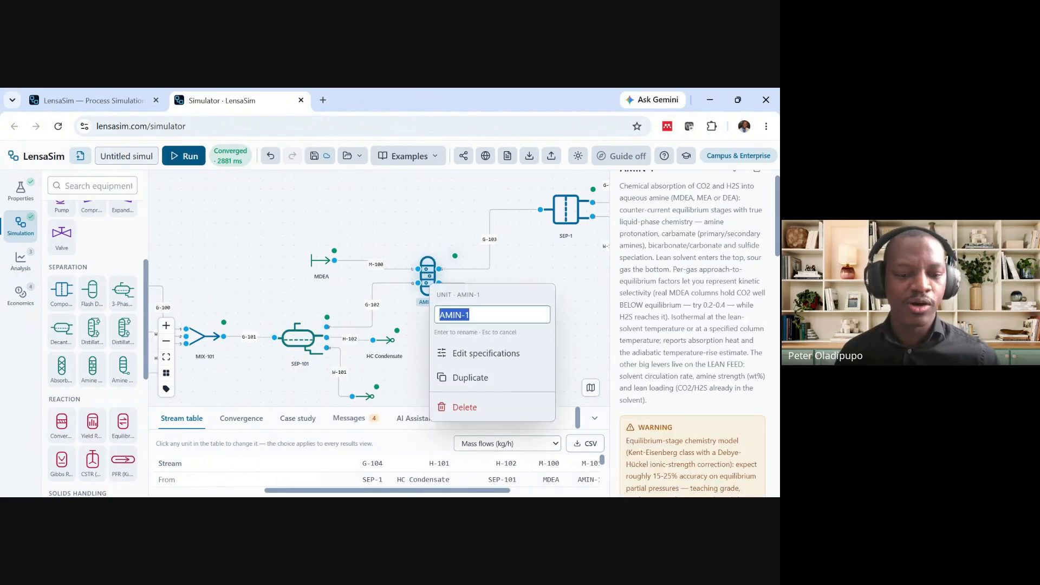
text(SEp-10)
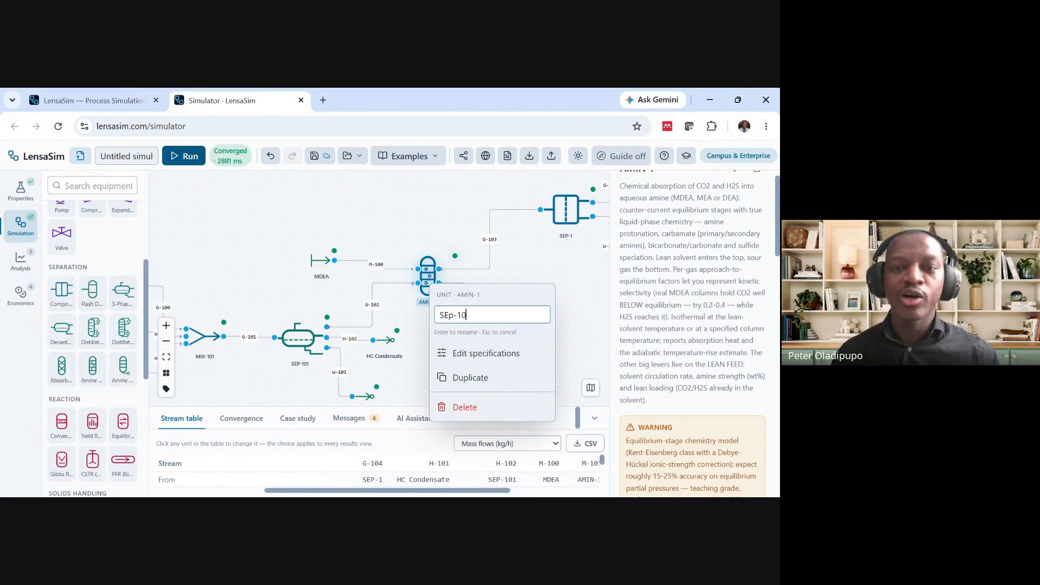
key(BackSpace)
key(BackSpace)
key(BackSpace)
text(P)
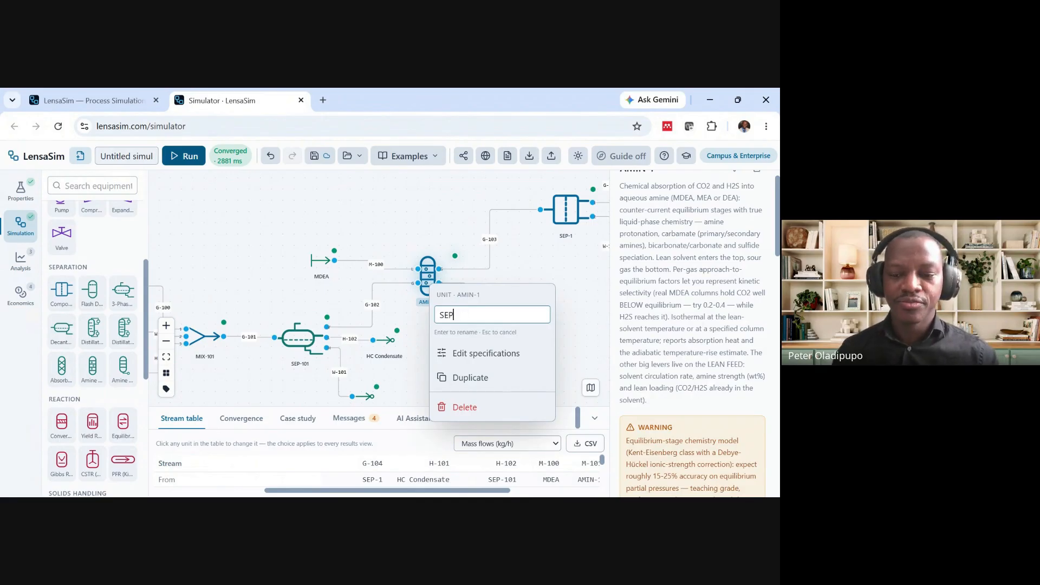
text(-102)
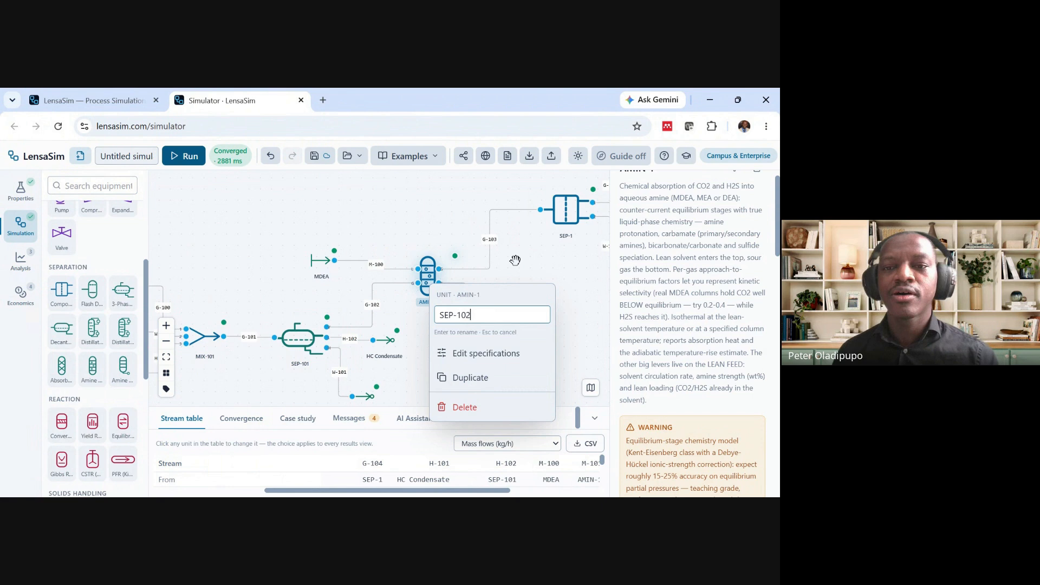
key(Return)
Rename the component separator upstream of Sweet Dry Gas as SEP-103
drag(543, 269, 449, 285)
right_click(470, 224)
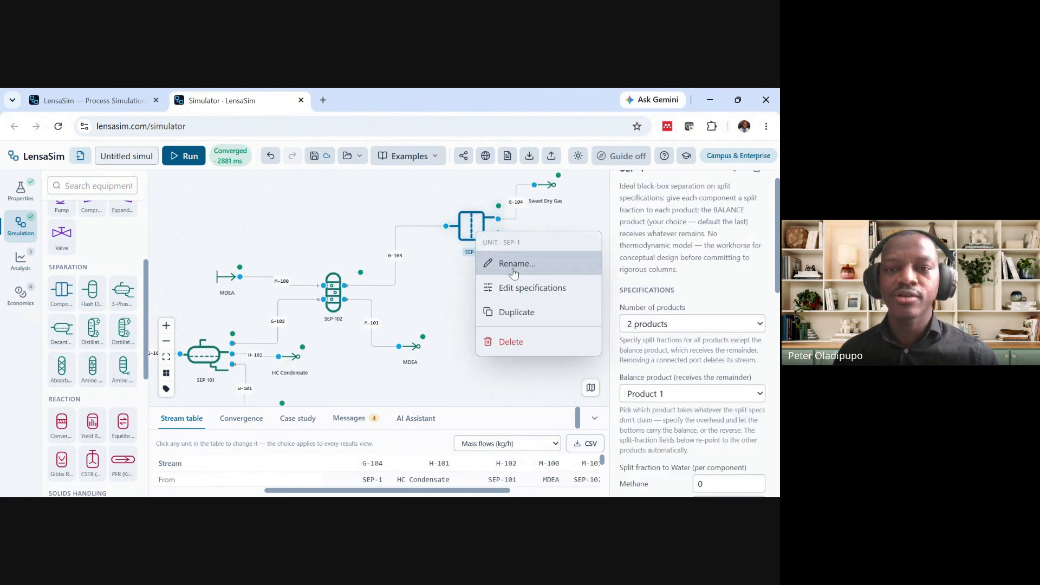
click(498, 262)
text(03)
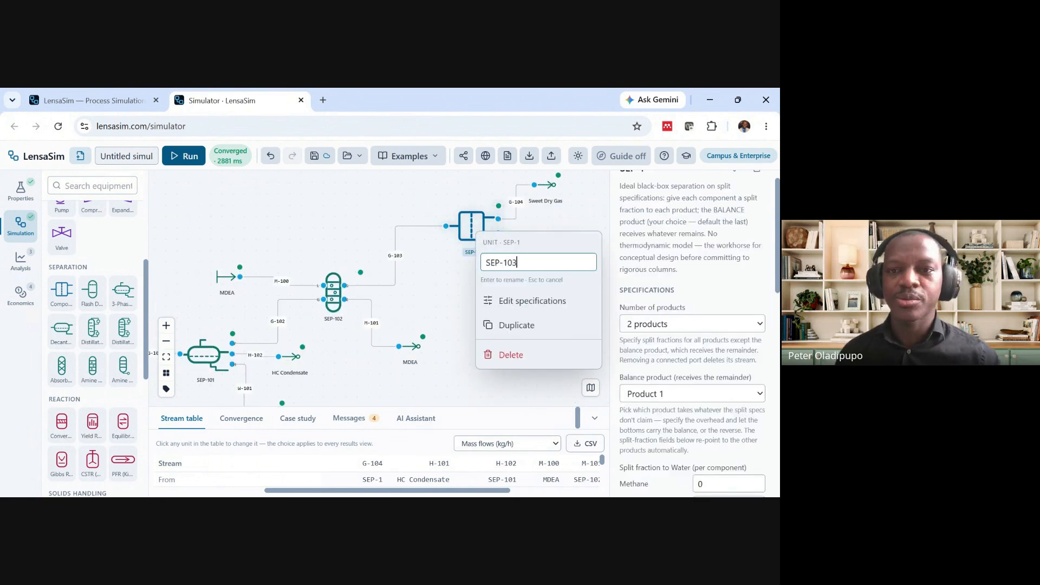
key(Return)
Move the Sweet Dry Gas outlet a little higher and farther from the component separator
drag(466, 298, 429, 339)
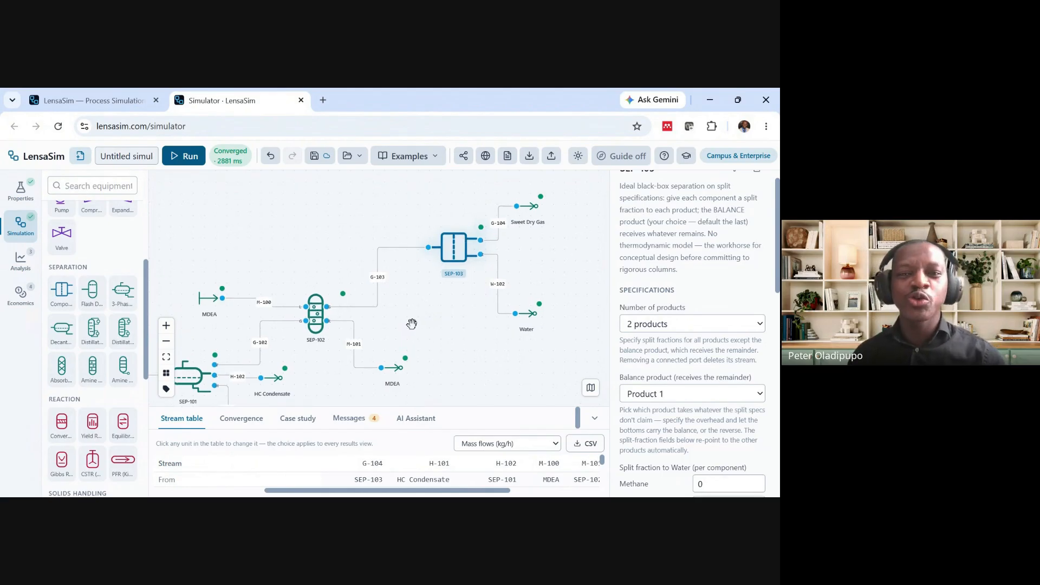
drag(323, 248, 292, 255)
drag(530, 271, 431, 314)
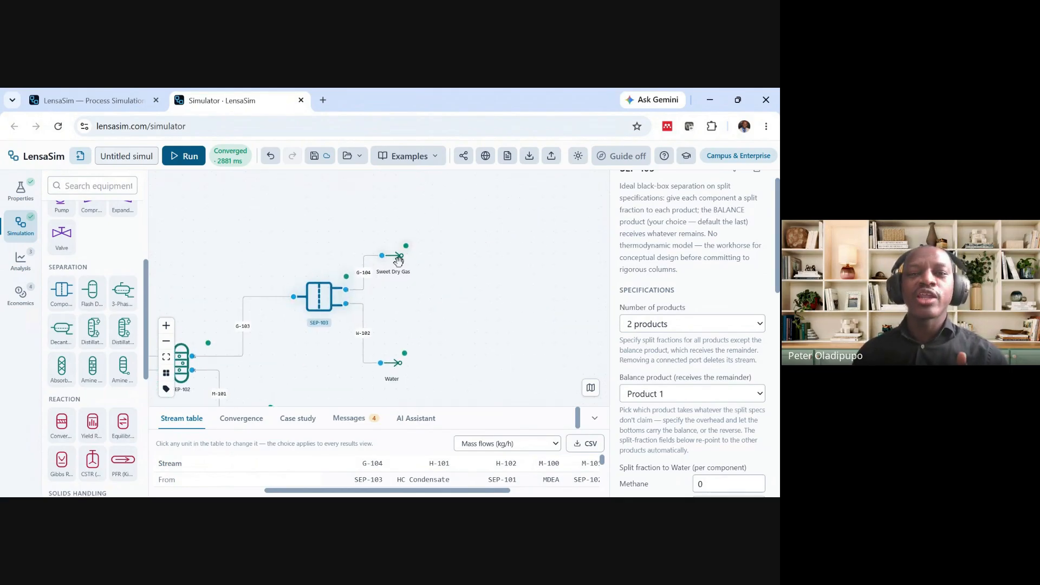
drag(386, 256, 414, 236)
mouse_move(446, 323)
mouse_down()
mouse_move(428, 325)
mouse_move(457, 327)
mouse_up()
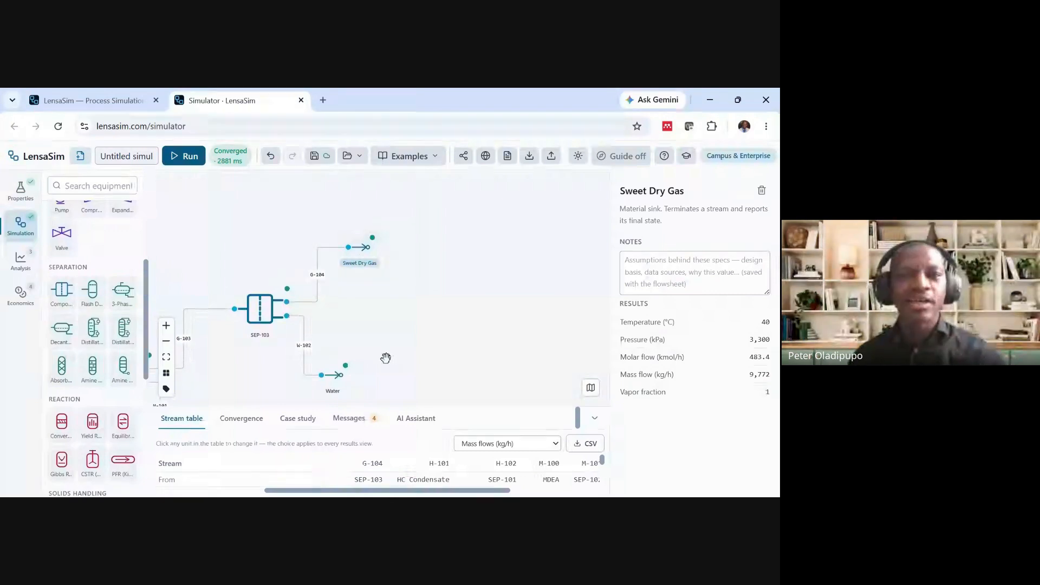
drag(259, 234, 450, 220)
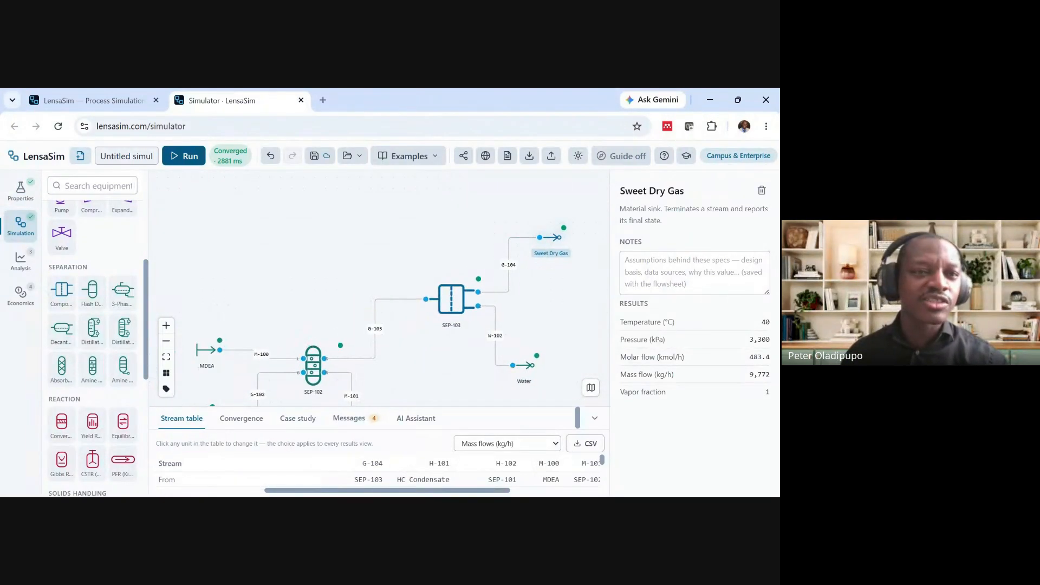
Name the simulation "Flare Gas to Olefins"
click(121, 157)
text(Flare )
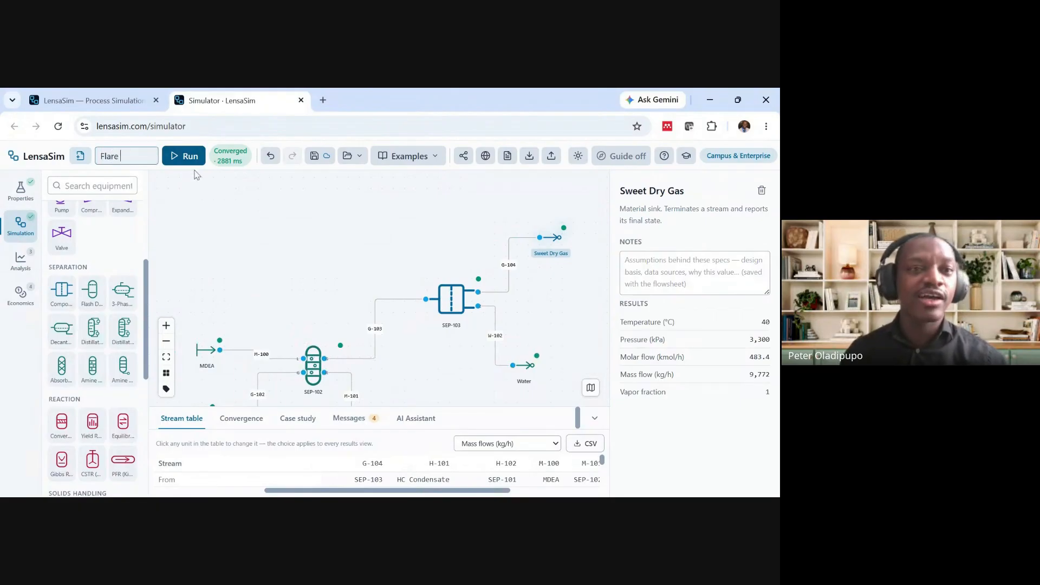
text(Gas to)
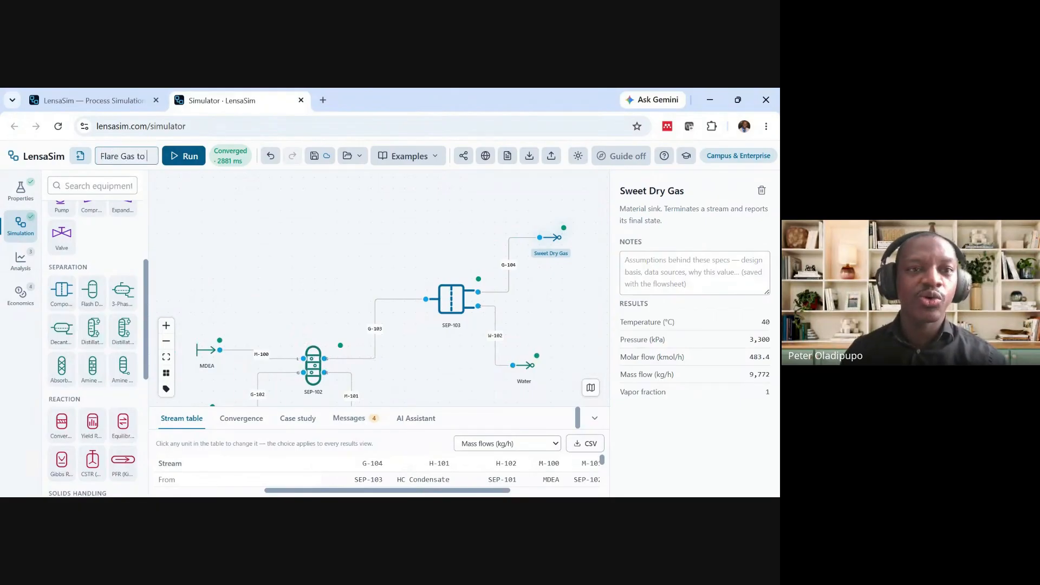
text( Olefins)
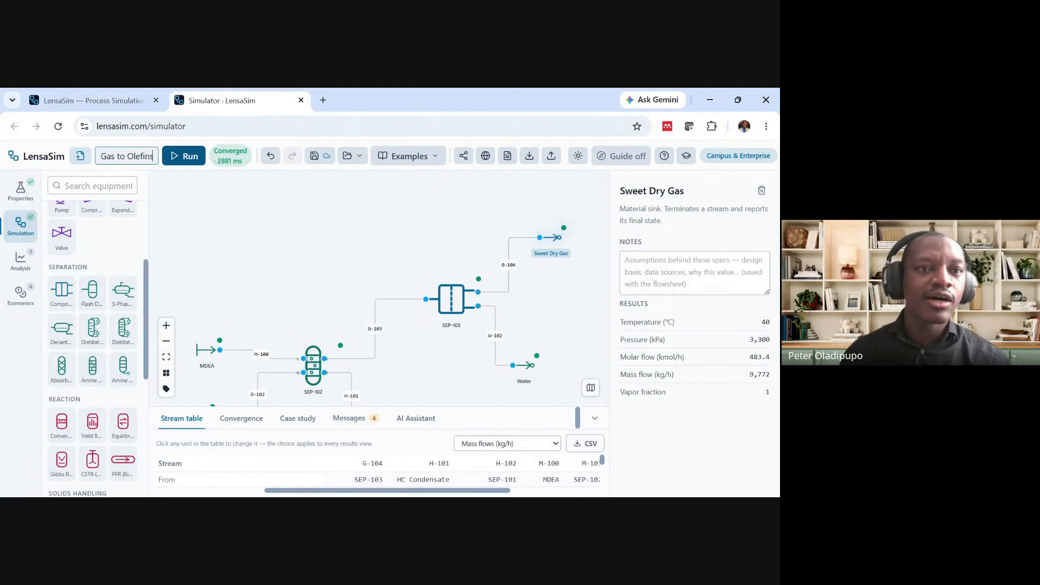
click(219, 230)
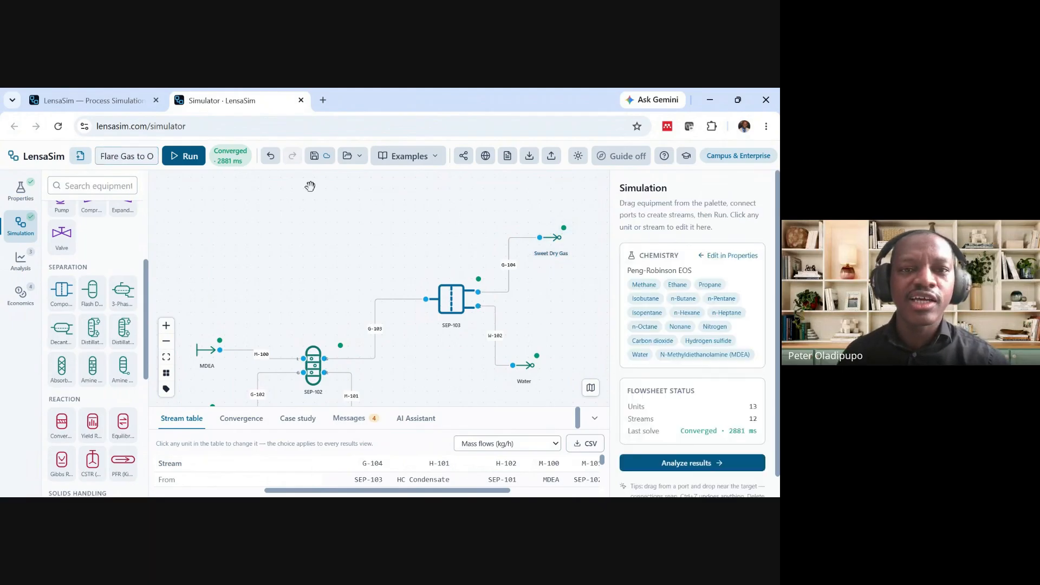
Save the simulation and check its entry in the lists of browser and cloud projects
click(314, 157)
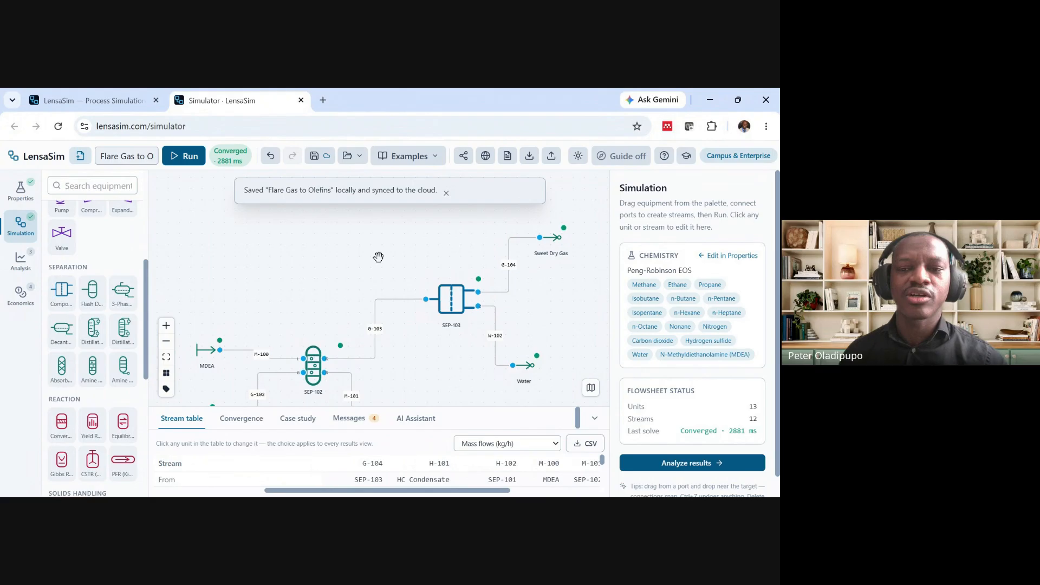
drag(374, 255, 353, 230)
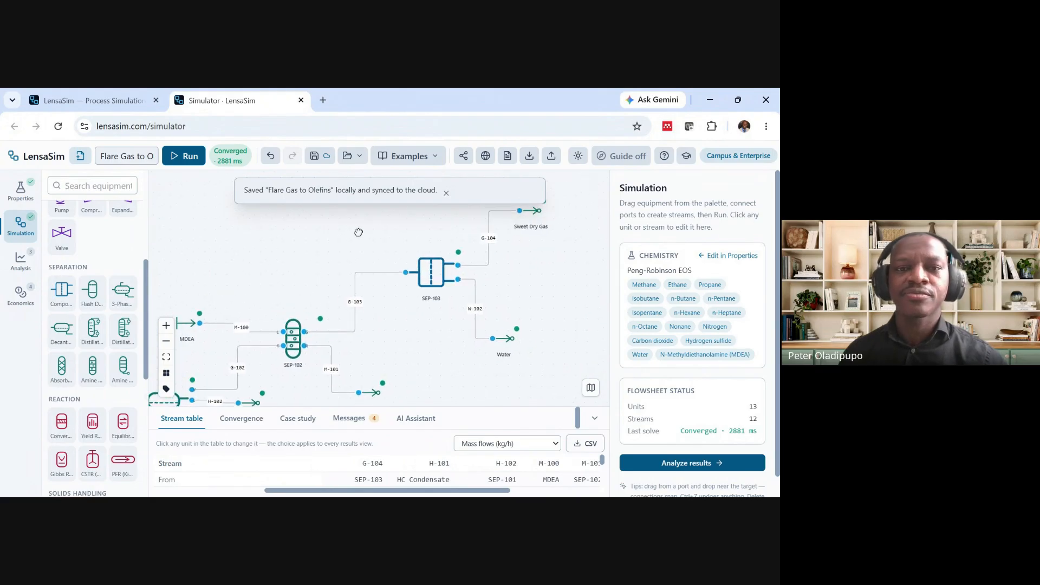
click(359, 157)
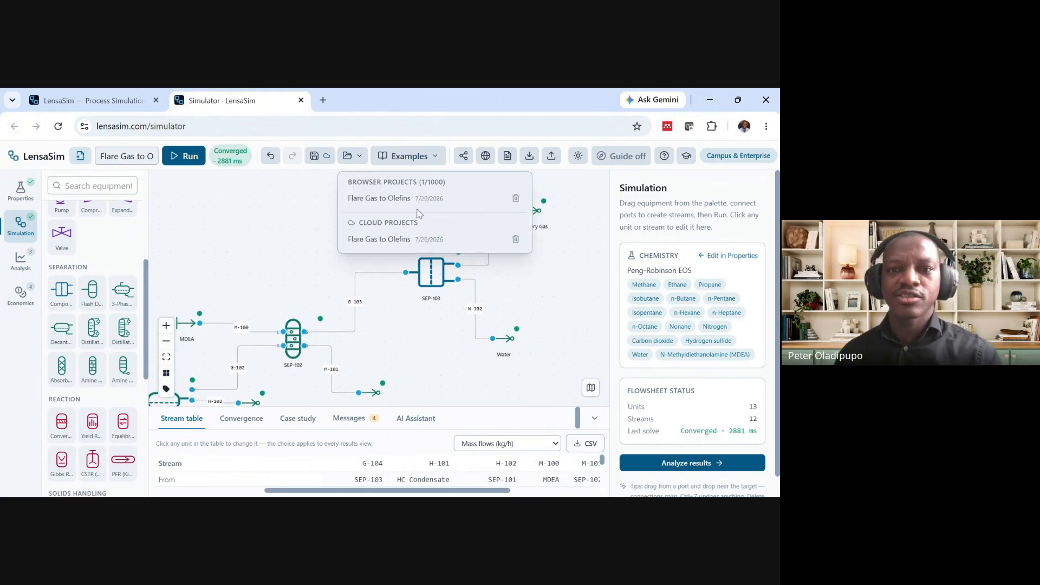
drag(274, 262, 343, 264)
scroll(328, 228, down, 1)
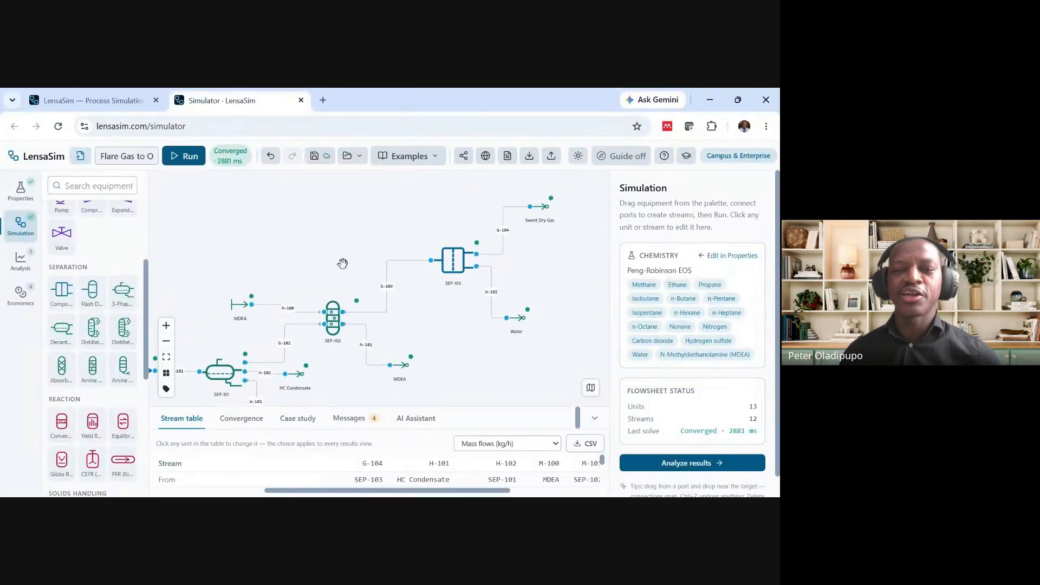